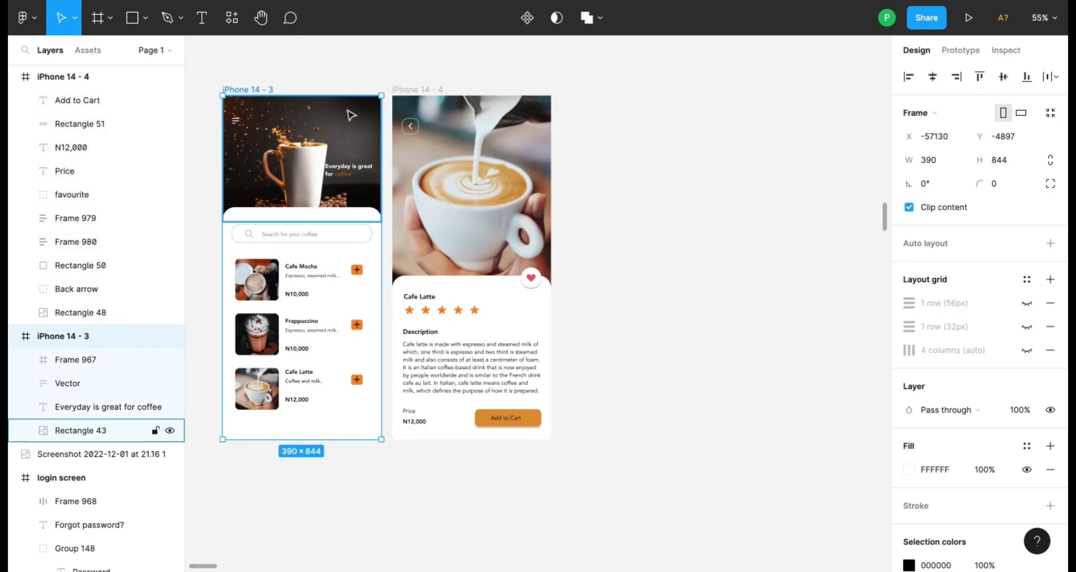
{"action": "left_click", "coordinate": [411, 92]}
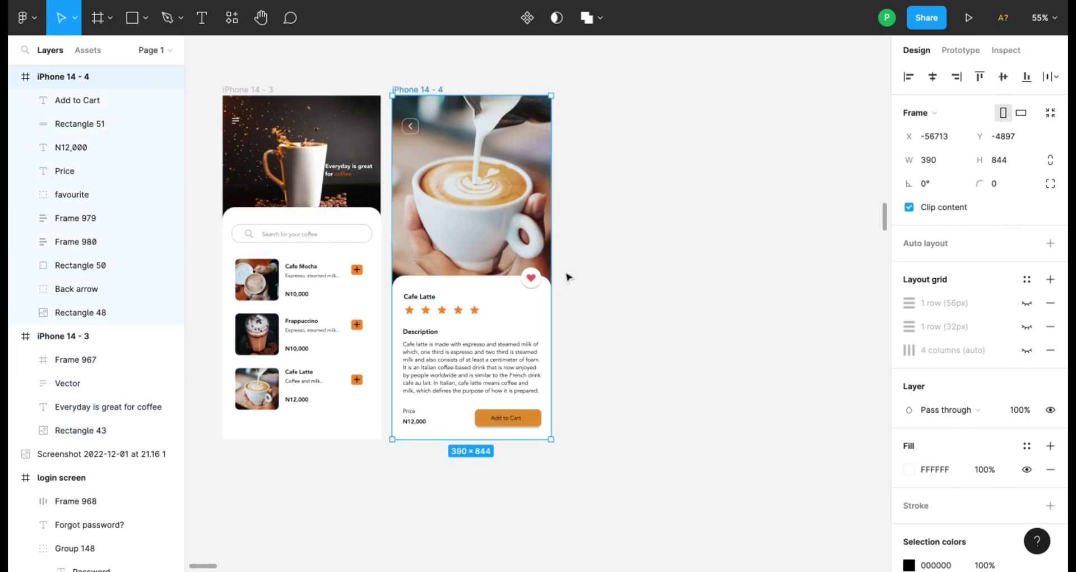
{"action": "left_click", "coordinate": [537, 283]}
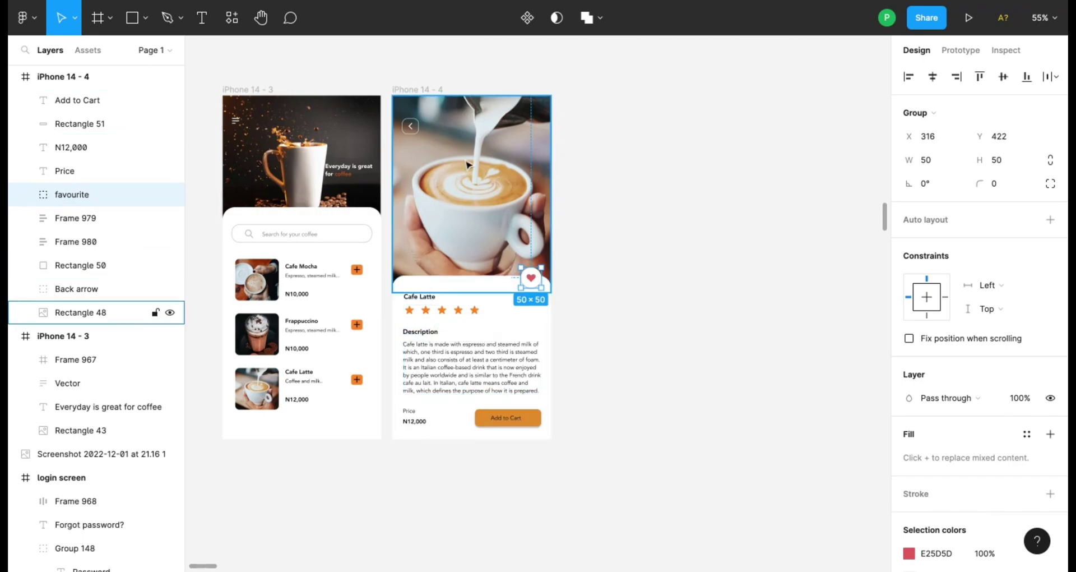
{"action": "left_click", "coordinate": [634, 225]}
{"action": "left_click", "coordinate": [63, 335]}
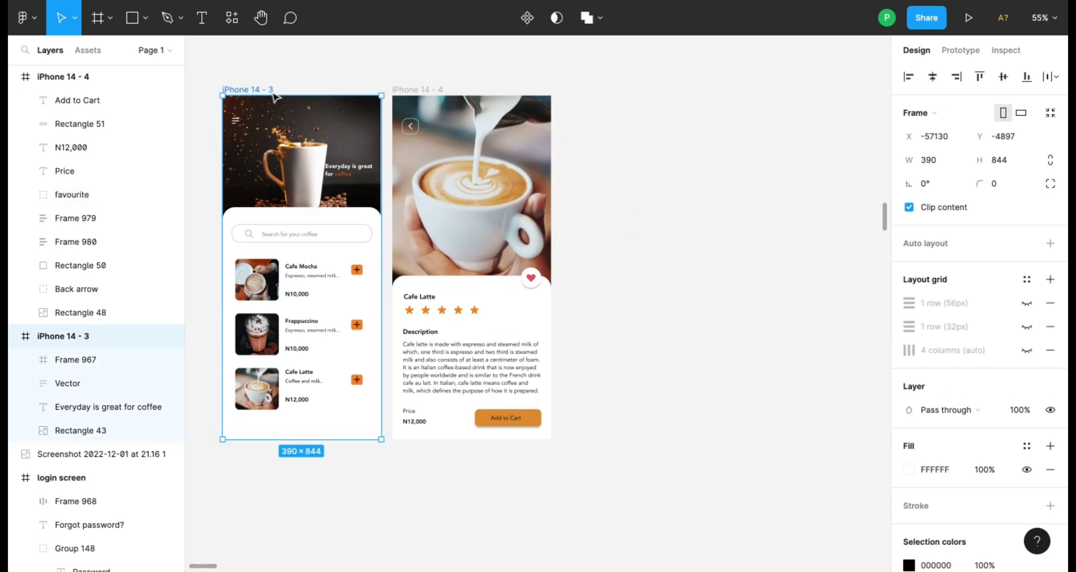
- Add a new iPhone 14 frame (390 × 844) and move it slightly farther away from the iPhone 14 - 4 frame
{"action": "left_click", "coordinate": [111, 20]}
{"action": "left_click", "coordinate": [123, 53]}
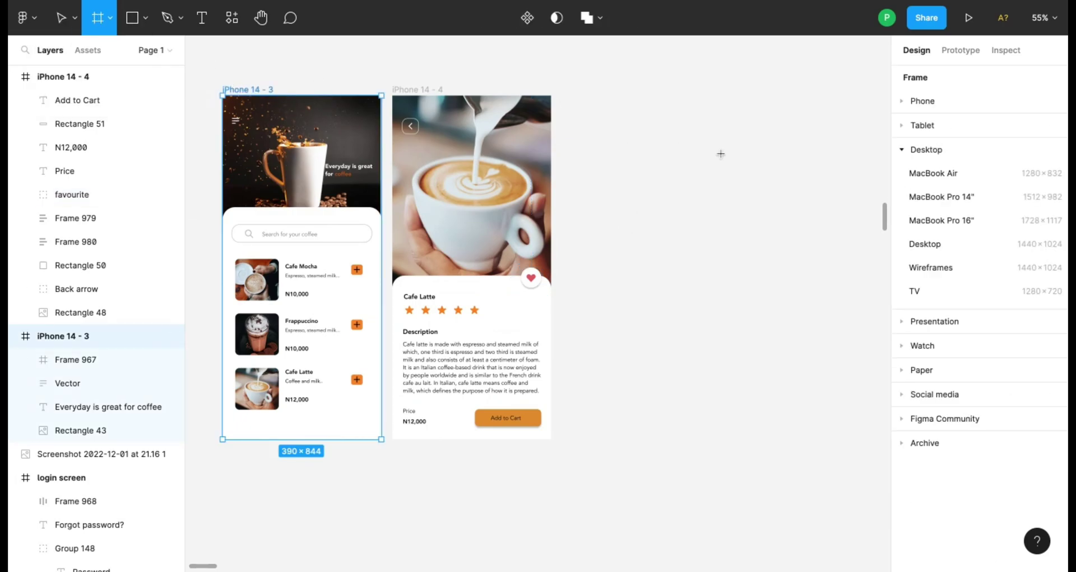
{"action": "left_click", "coordinate": [906, 107]}
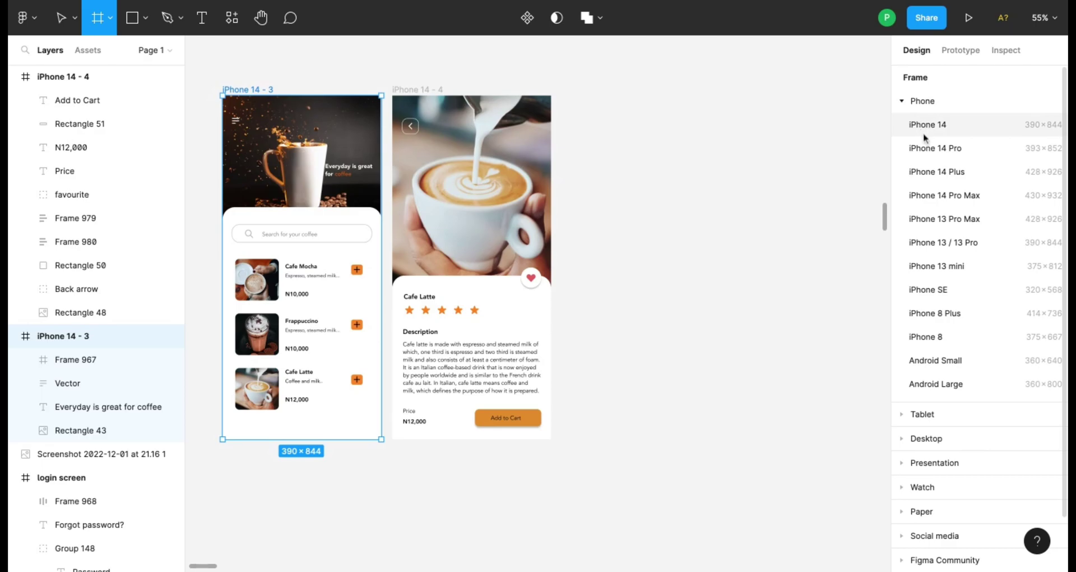
{"action": "left_click", "coordinate": [923, 132]}
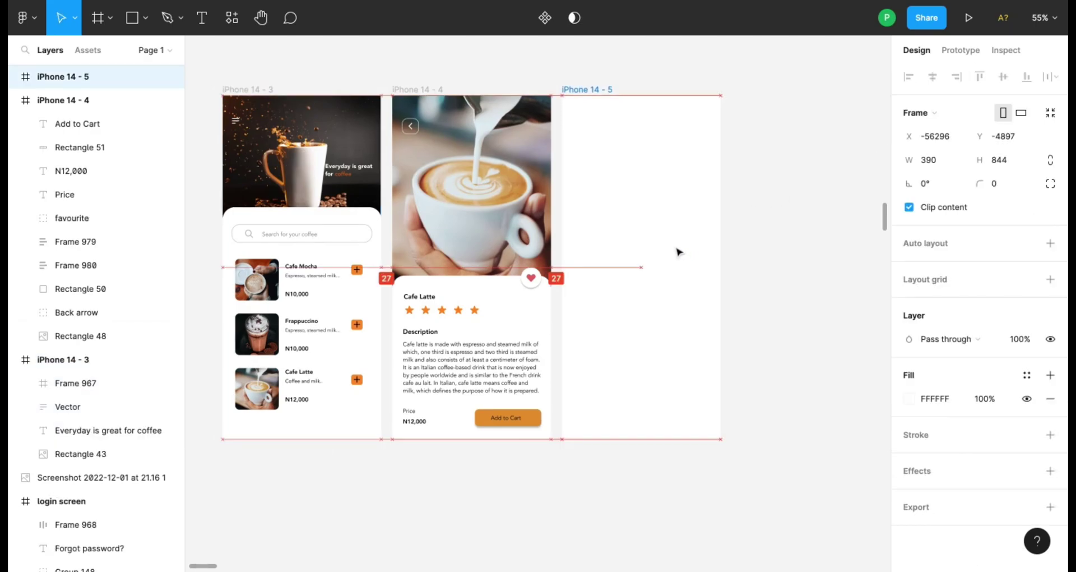
{"action": "left_click_drag", "start_coordinate": [677, 249], "coordinate": [689, 249]}
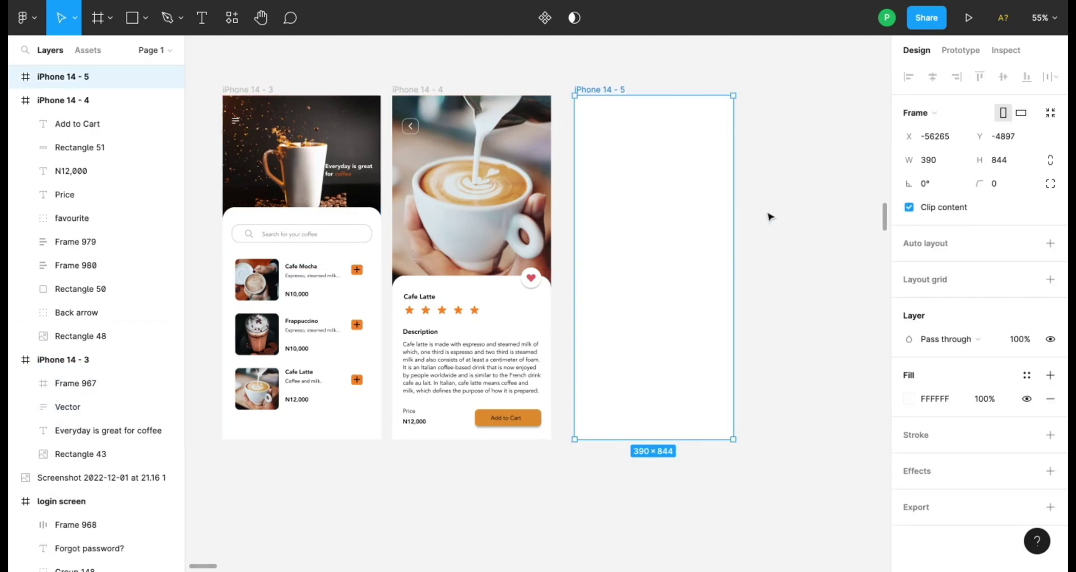
{"action": "left_click", "coordinate": [797, 219]}
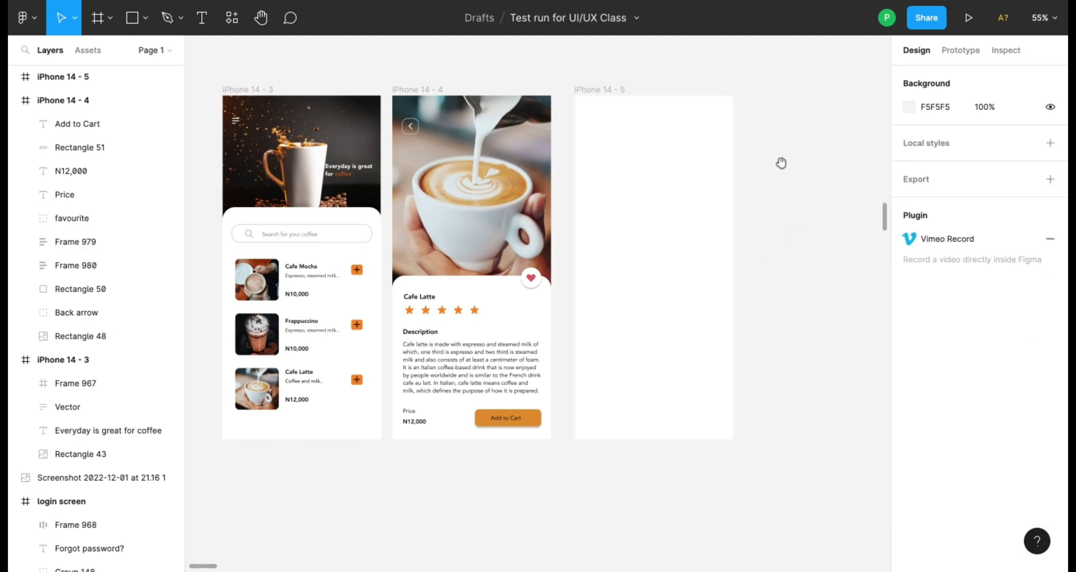
{"action": "scroll", "coordinate": [781, 163], "scroll_direction": "down", "scroll_amount": 1}
{"action": "left_click", "coordinate": [678, 243]}
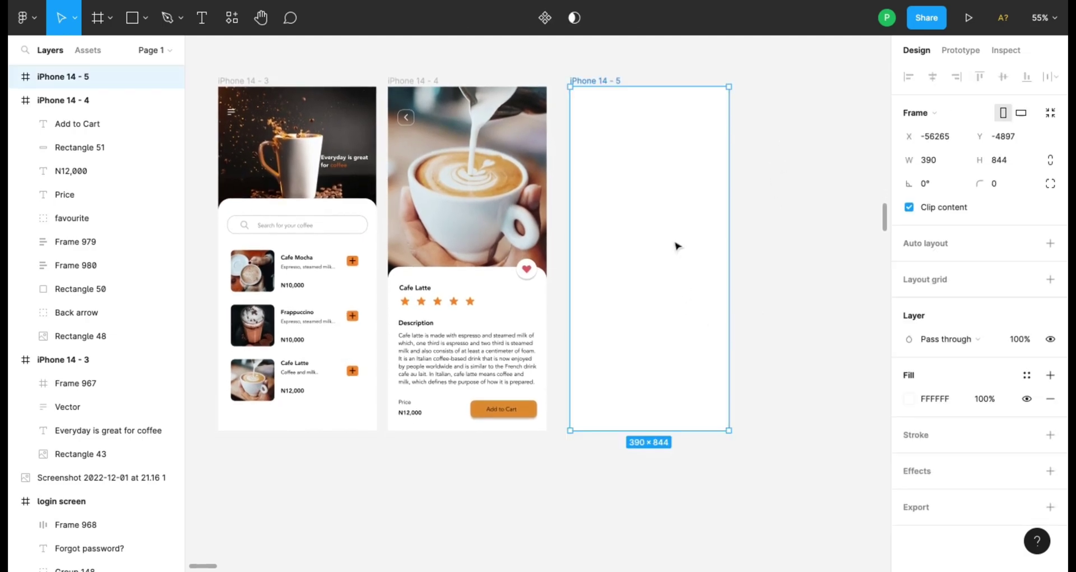
{"action": "left_click", "coordinate": [768, 197]}
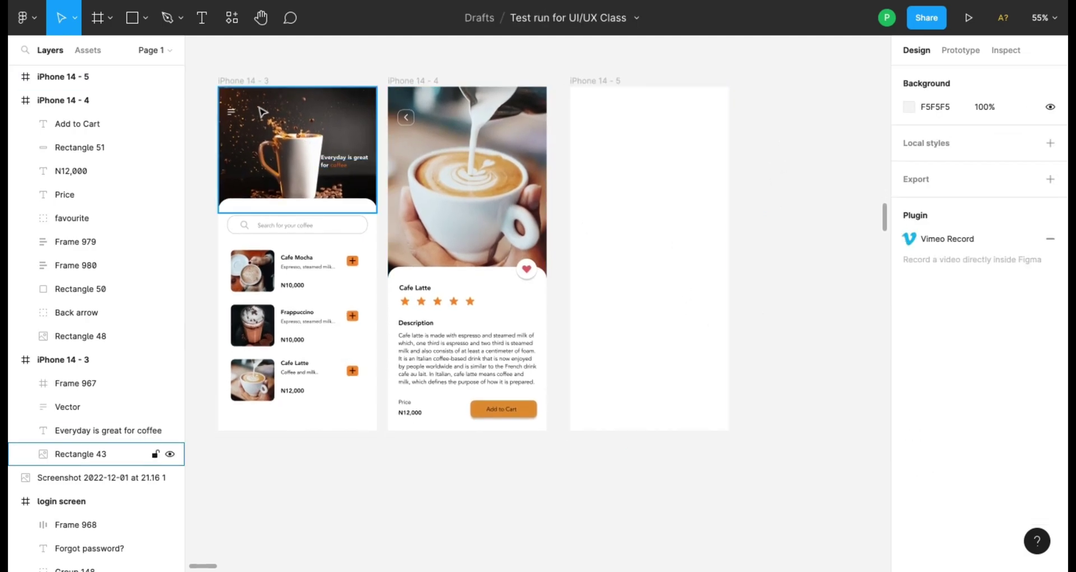
- Draw a rectangle of 390 × 350 across the full width at the top of the iPhone 14 - 5 frame
{"action": "left_click", "coordinate": [144, 18]}
{"action": "left_click", "coordinate": [262, 81]}
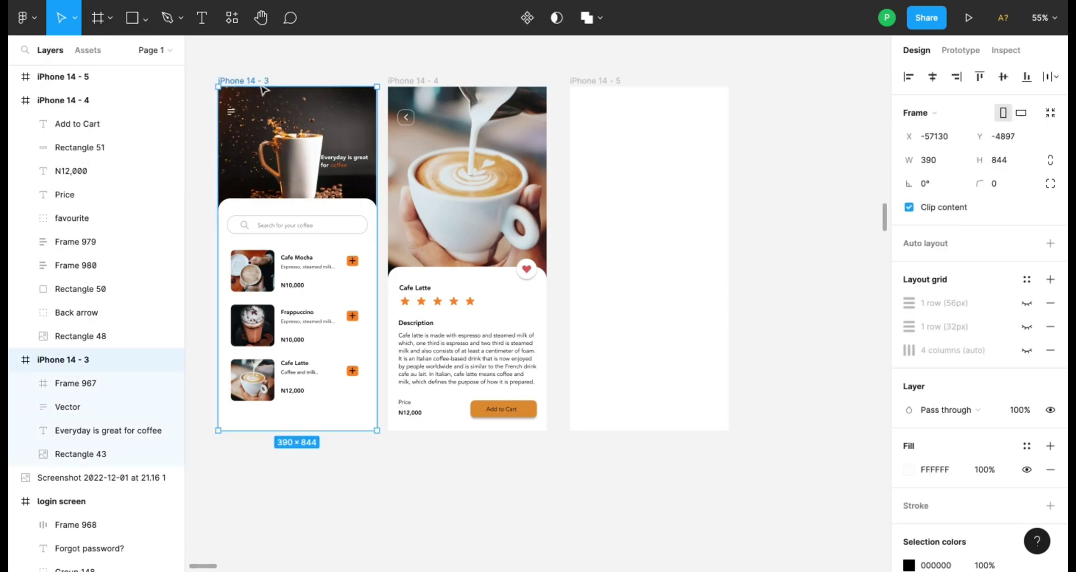
{"action": "left_click", "coordinate": [136, 29]}
{"action": "left_click", "coordinate": [149, 51]}
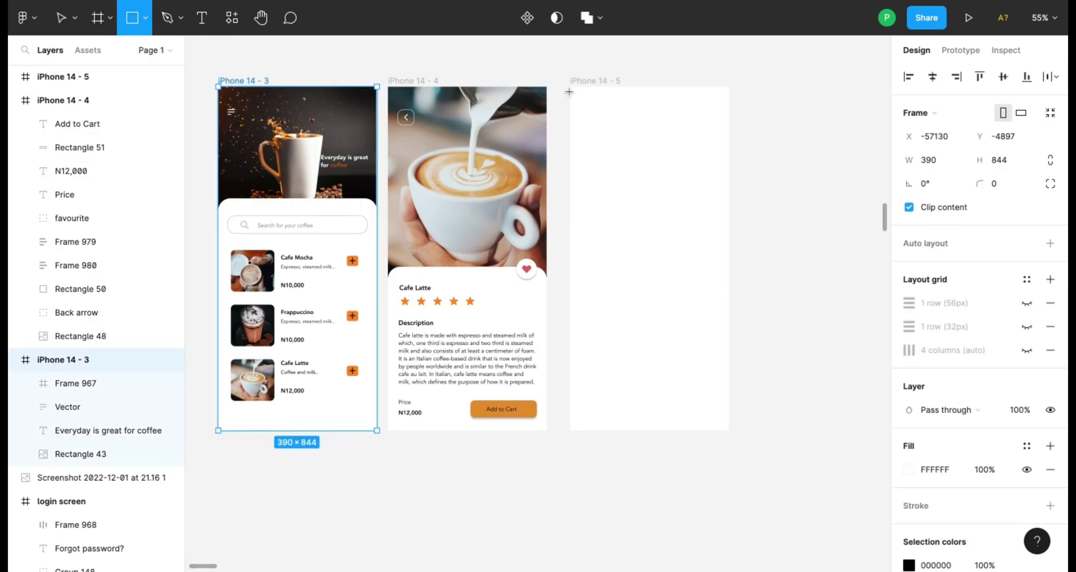
{"action": "mouse_move", "coordinate": [574, 86]}
{"action": "left_mouse_down"}
{"action": "mouse_move", "coordinate": [596, 145]}
{"action": "mouse_move", "coordinate": [701, 193]}
{"action": "mouse_move", "coordinate": [729, 229]}
{"action": "left_mouse_up"}
- Fill the rectangle with the dark photo of a splashing coffee cup from the Unsplash plugin's "coffee" search
{"action": "right_click", "coordinate": [654, 169]}
{"action": "mouse_move", "coordinate": [727, 436]}
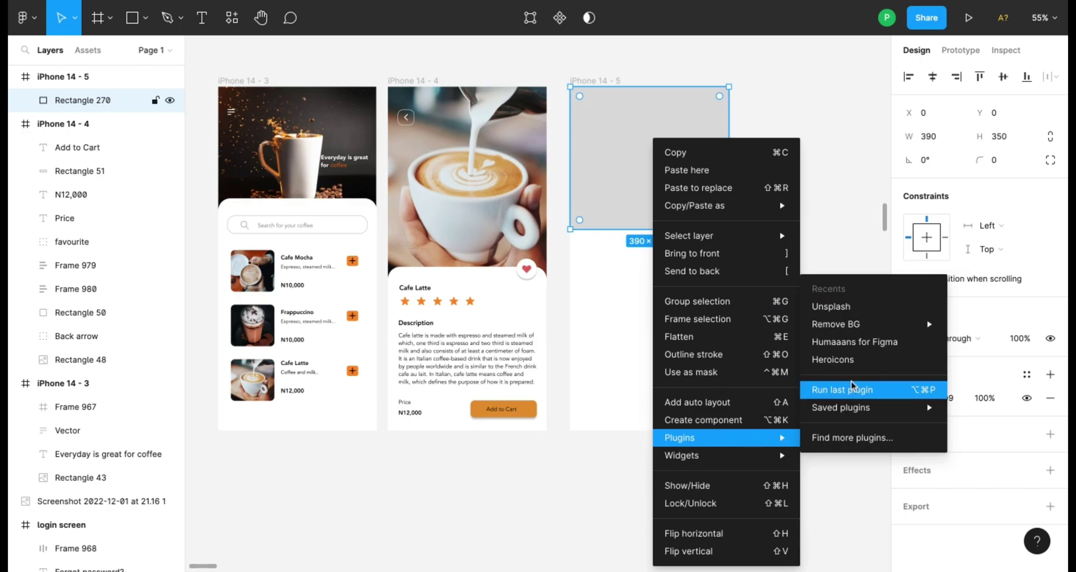
{"action": "left_click", "coordinate": [862, 313]}
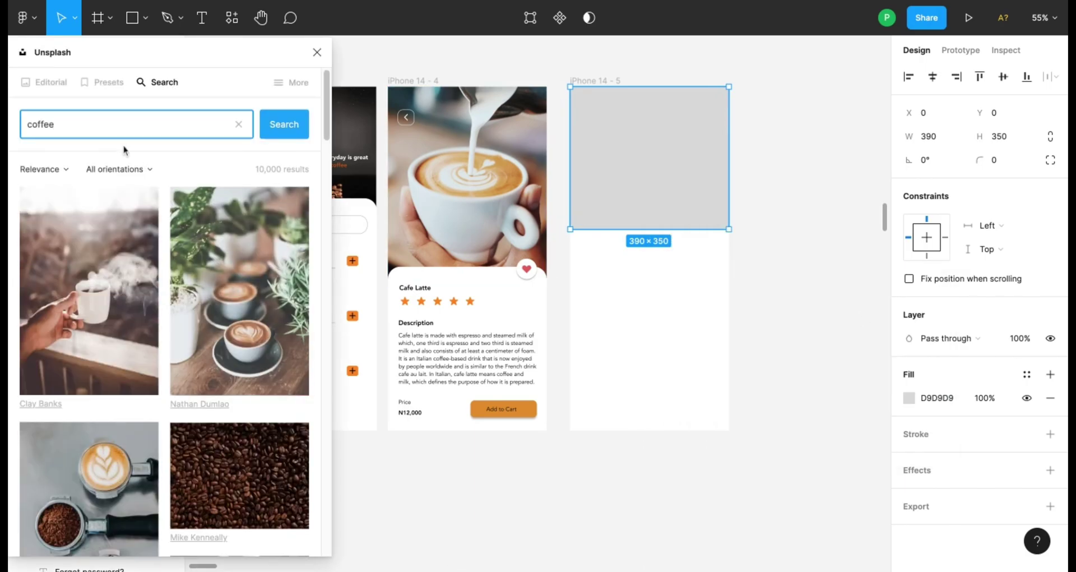
{"action": "mouse_move", "coordinate": [219, 56]}
{"action": "left_mouse_down"}
{"action": "mouse_move", "coordinate": [178, 87]}
{"action": "mouse_move", "coordinate": [189, 64]}
{"action": "mouse_move", "coordinate": [116, 57]}
{"action": "mouse_move", "coordinate": [346, 55]}
{"action": "left_mouse_up"}
{"action": "scroll", "coordinate": [292, 307], "scroll_direction": "down", "scroll_amount": 5}
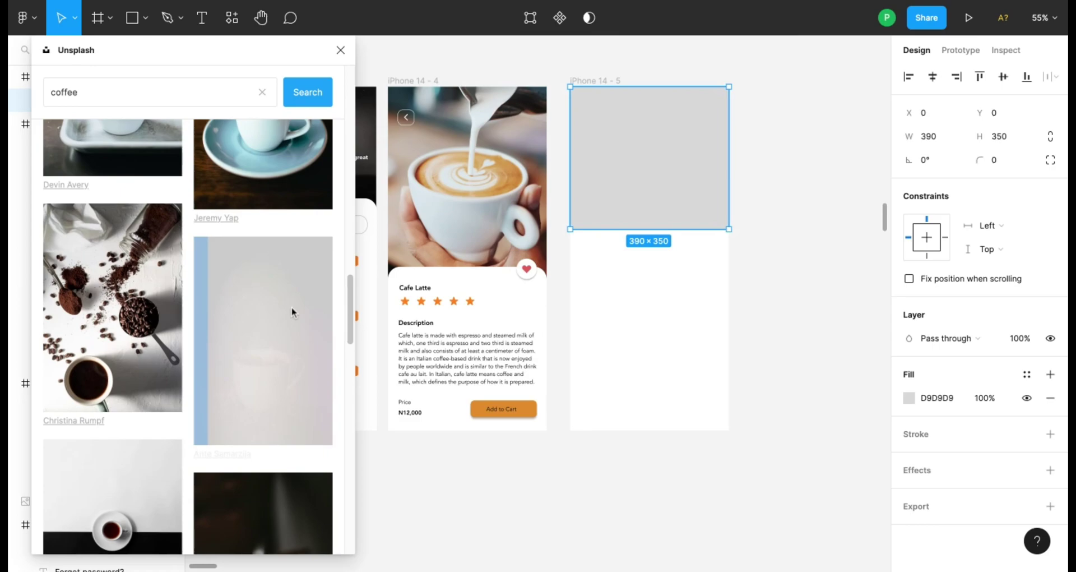
{"action": "mouse_move", "coordinate": [256, 58]}
{"action": "left_mouse_down"}
{"action": "mouse_move", "coordinate": [114, 79]}
{"action": "mouse_move", "coordinate": [161, 73]}
{"action": "left_mouse_up"}
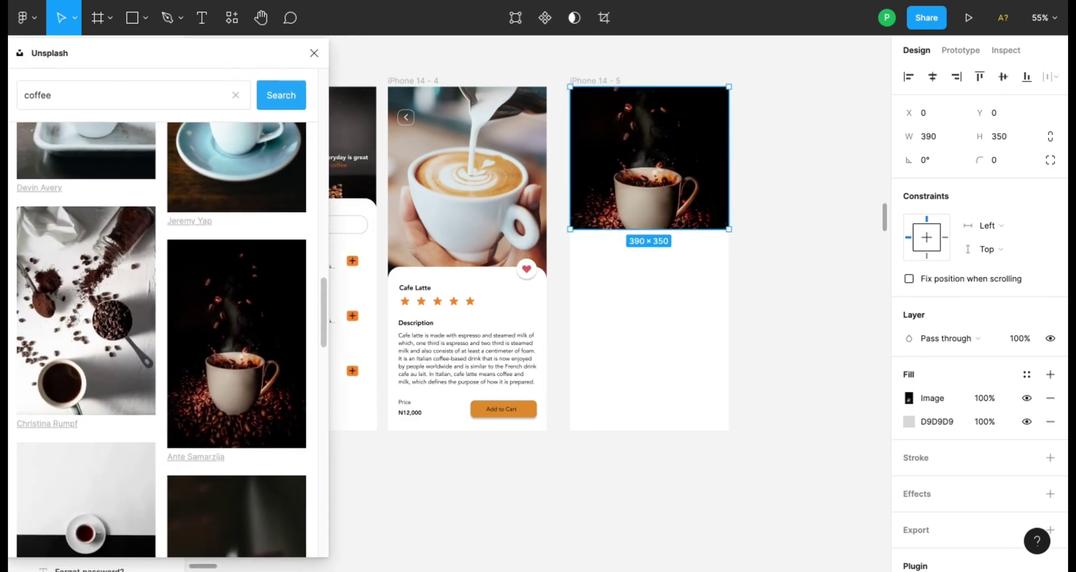
{"action": "left_click", "coordinate": [317, 51]}
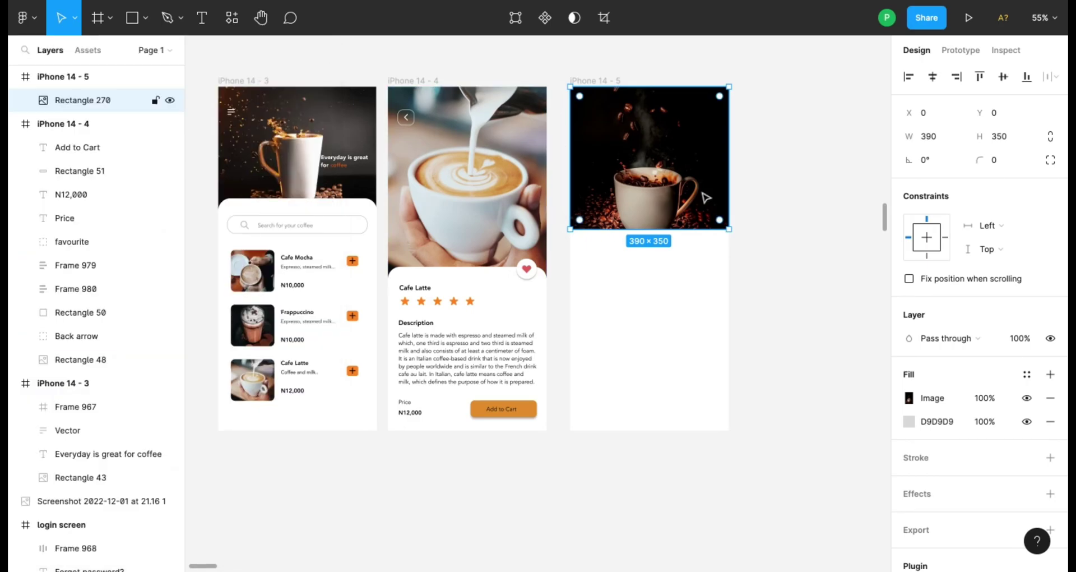
- Copy the white menu icon from the iPhone 14 - 3 frame to the upper-left corner of the iPhone 14 - 5 photo
{"action": "left_click", "coordinate": [788, 219]}
{"action": "scroll", "coordinate": [788, 180], "scroll_direction": "up", "scroll_amount": 1}
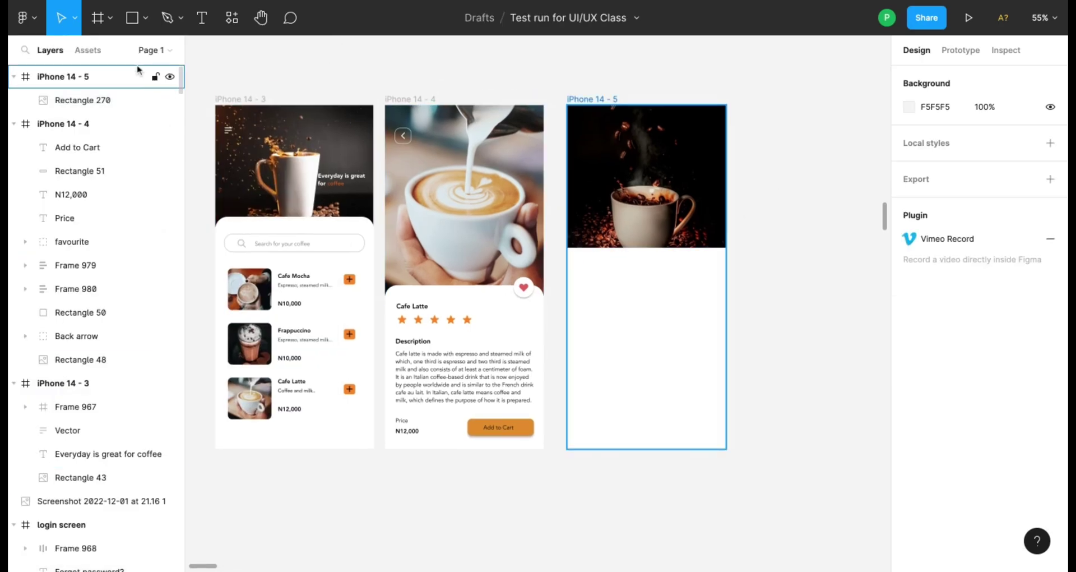
{"action": "left_click", "coordinate": [230, 143]}
{"action": "left_click", "coordinate": [234, 142]}
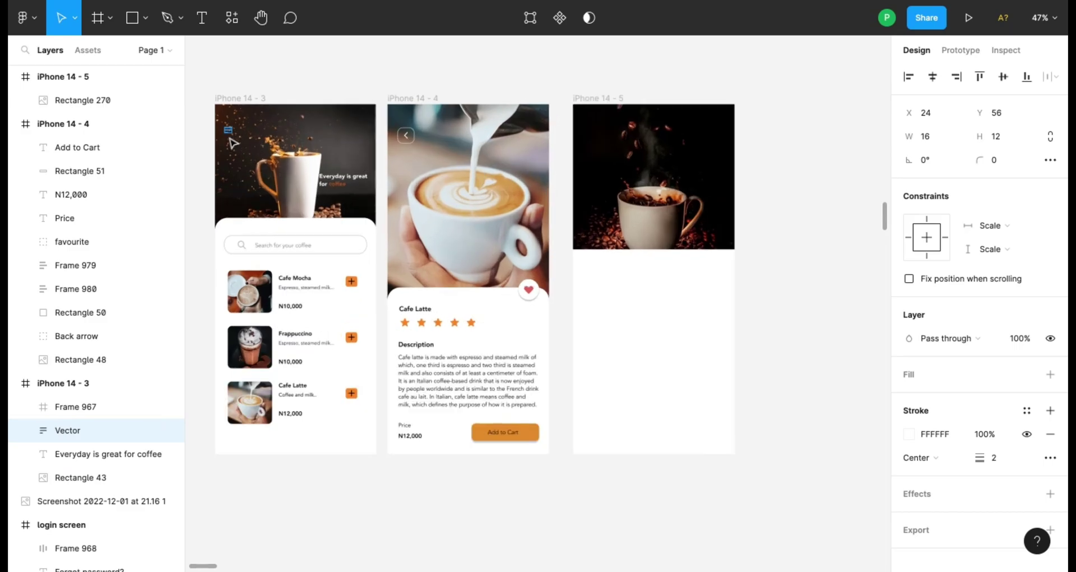
{"action": "scroll", "coordinate": [230, 131], "scroll_direction": "up", "scroll_amount": 3}
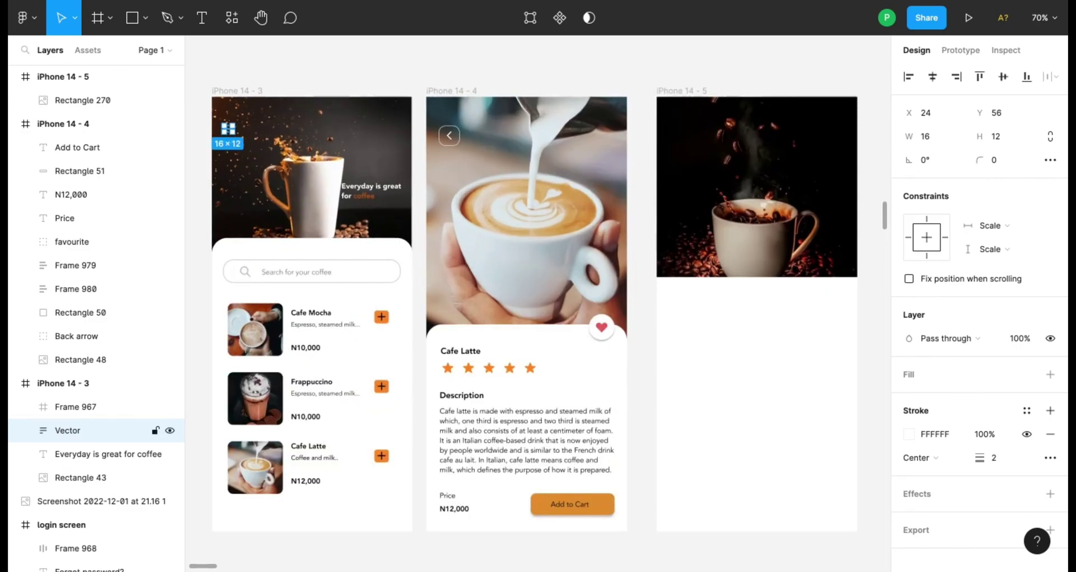
{"action": "left_click_drag", "start_coordinate": [228, 128], "coordinate": [672, 125]}
{"action": "left_click", "coordinate": [736, 92]}
- Show the 56 px row layout grid on the iPhone 14 - 4 frame and copy it to the iPhone 14 - 5 frame
{"action": "left_click", "coordinate": [696, 91]}
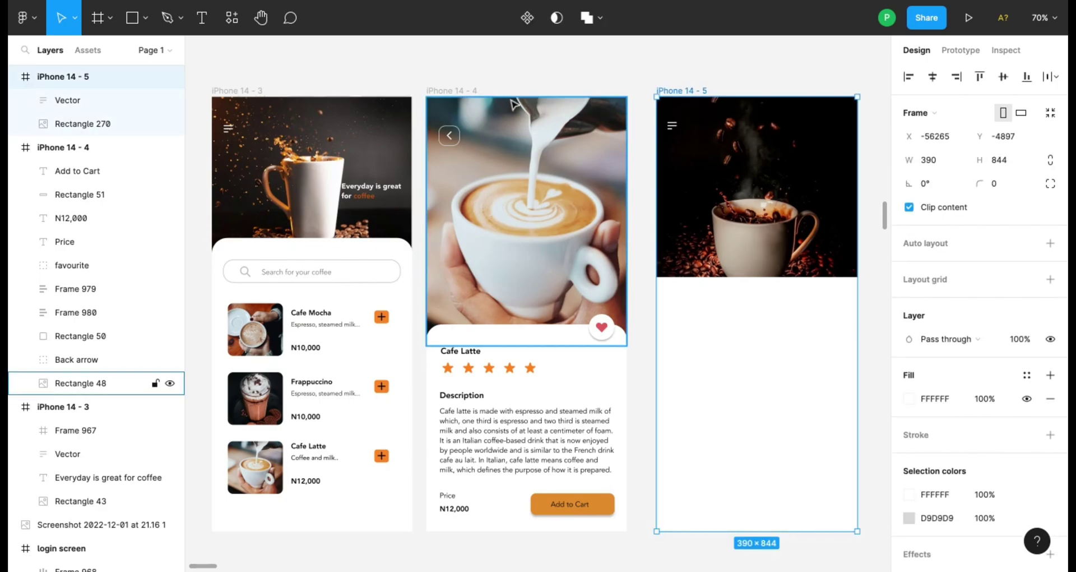
{"action": "left_click", "coordinate": [463, 90]}
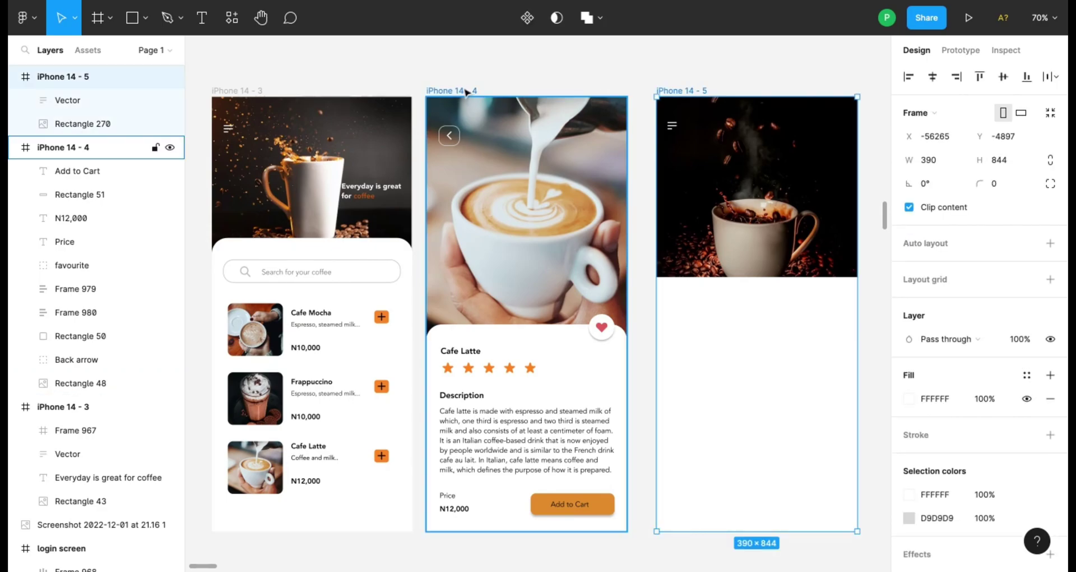
{"action": "left_click", "coordinate": [699, 103]}
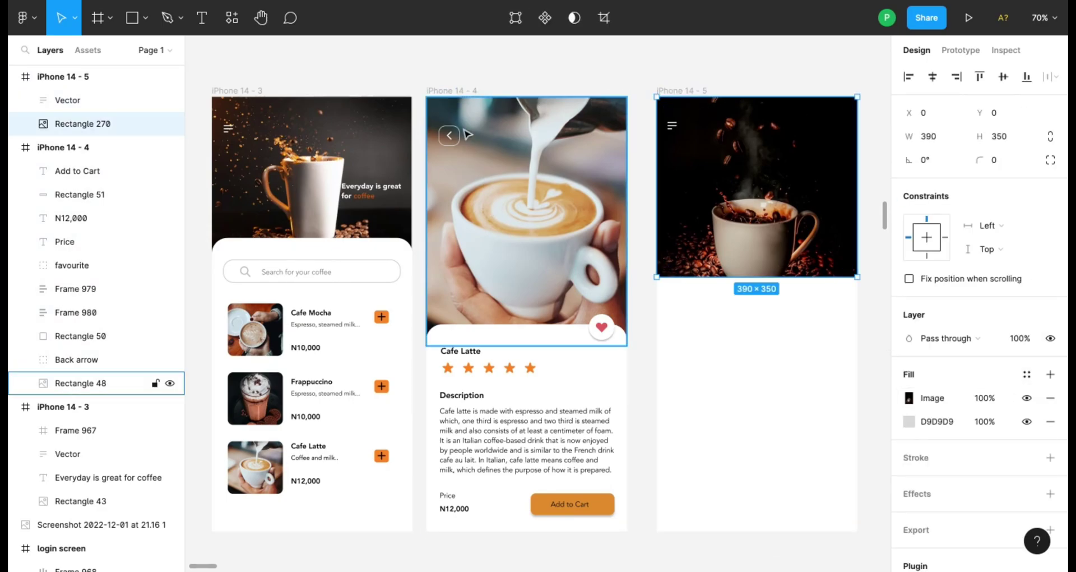
{"action": "left_click", "coordinate": [101, 147]}
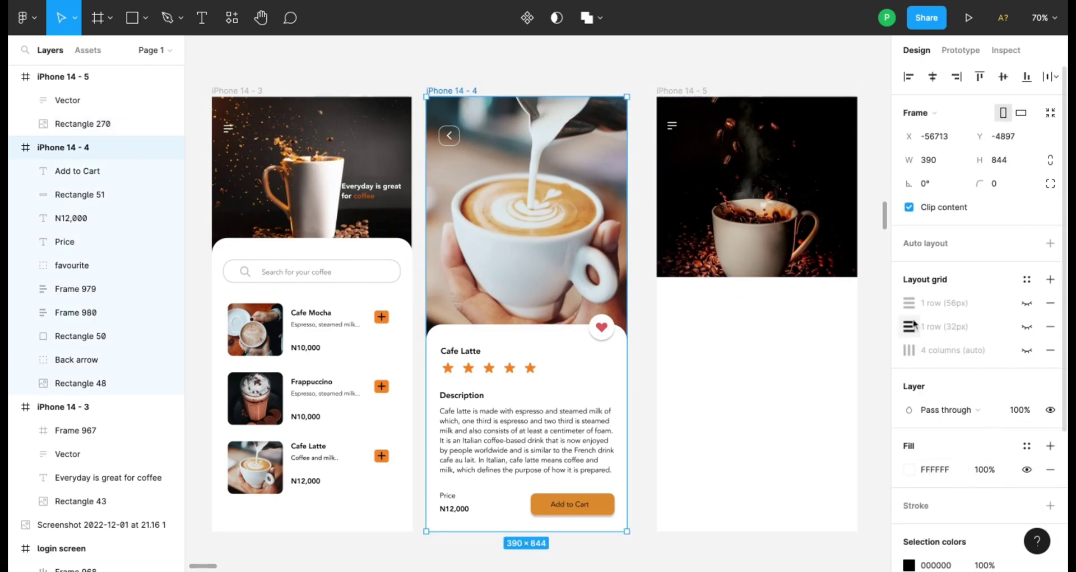
{"action": "left_click", "coordinate": [1028, 304]}
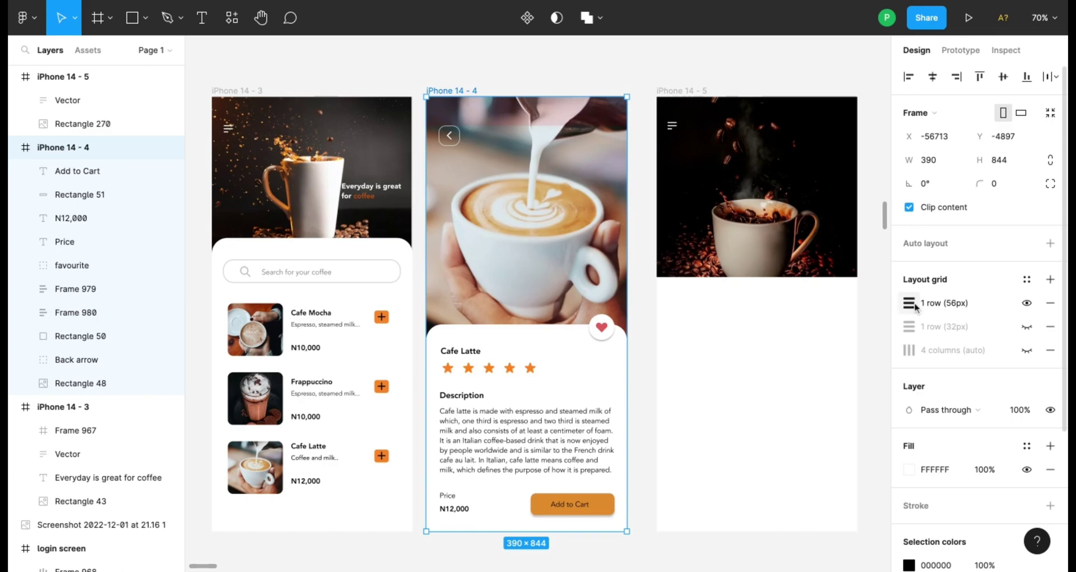
{"action": "left_click", "coordinate": [910, 304]}
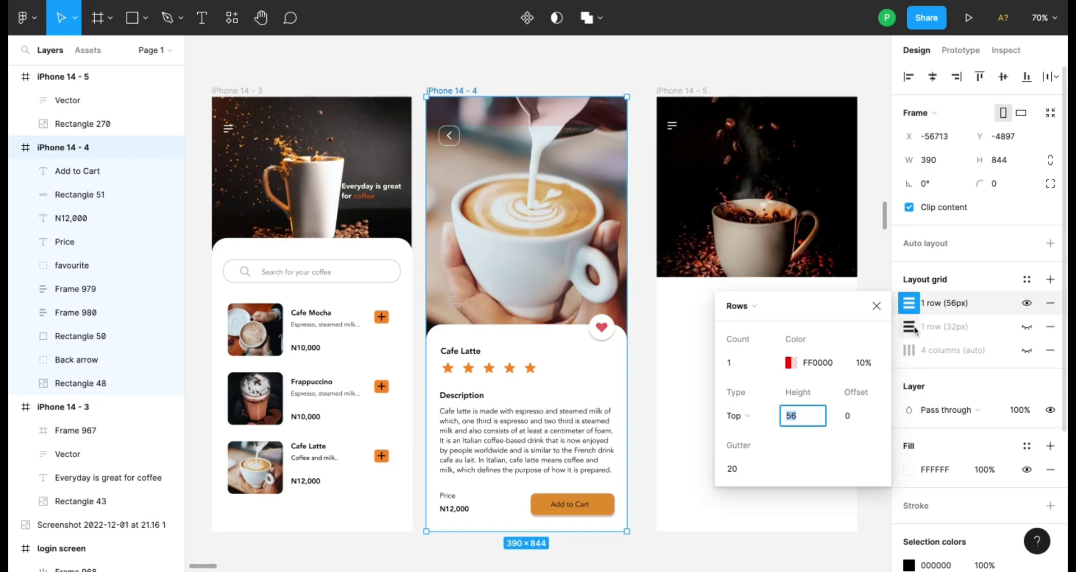
{"action": "left_click", "coordinate": [900, 317]}
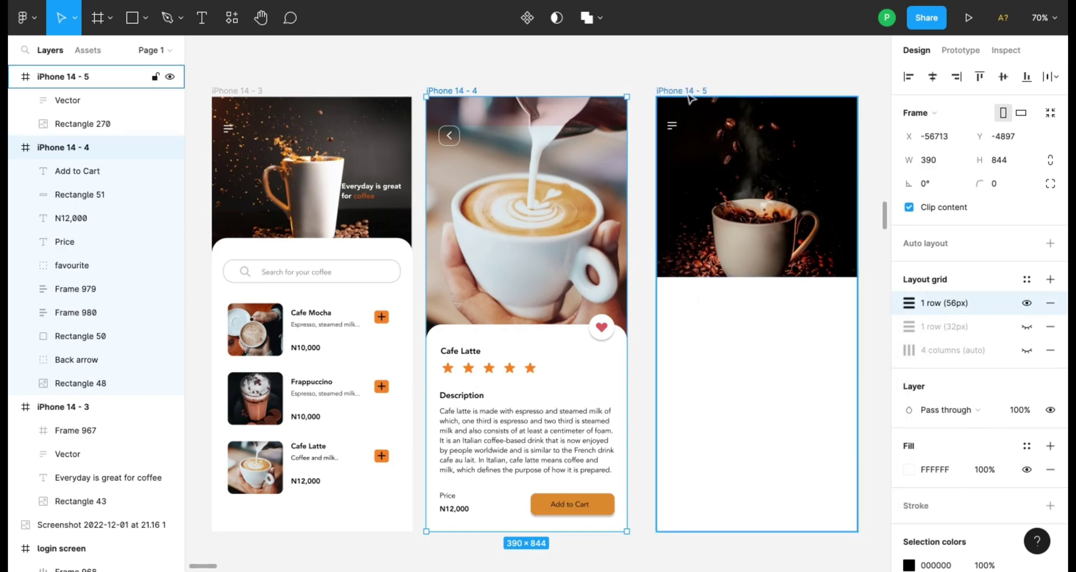
{"action": "left_click", "coordinate": [703, 115]}
{"action": "key", "text": "super+v"}
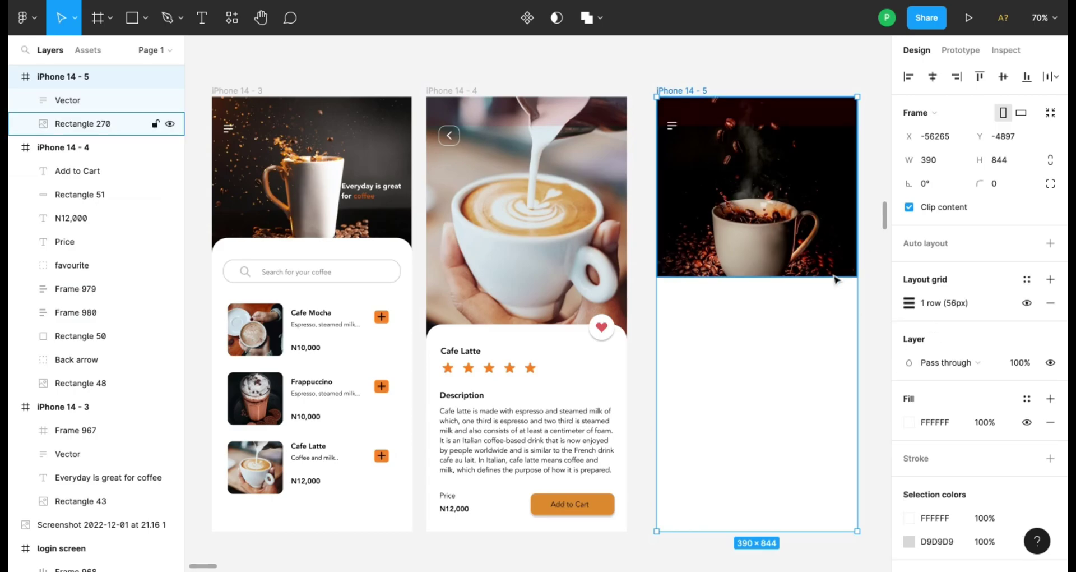
- Show the 32 px row layout grid on the iPhone 14 - 4 frame and copy it to the iPhone 14 - 5 frame
{"action": "left_click", "coordinate": [473, 134]}
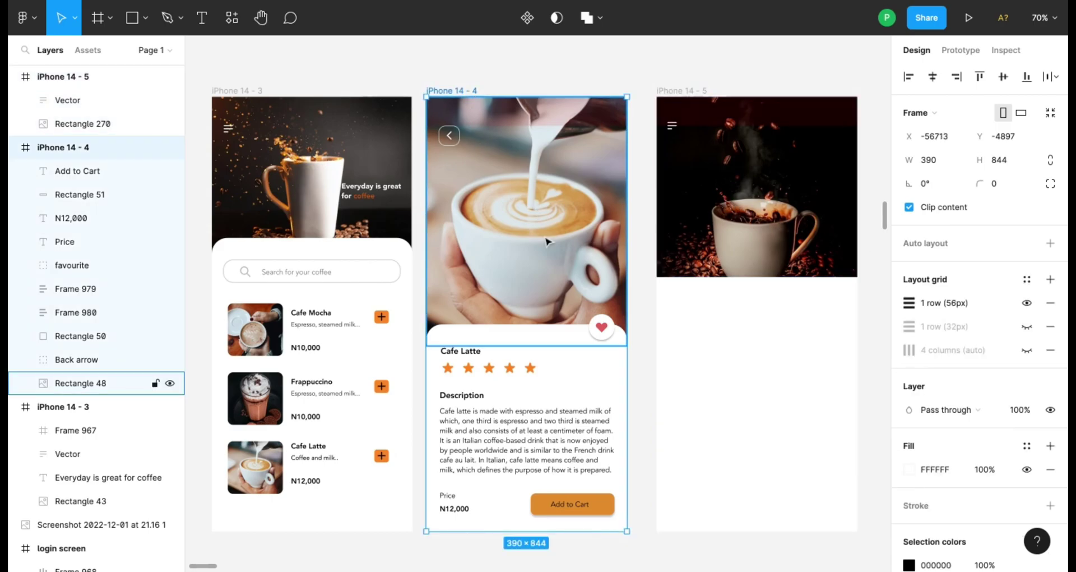
{"action": "left_click", "coordinate": [1027, 326]}
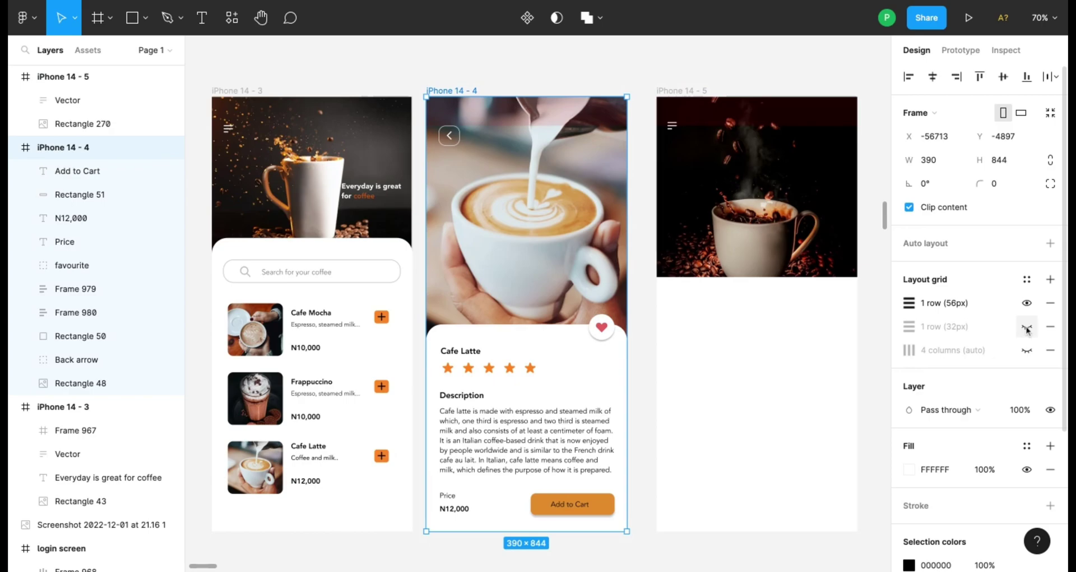
{"action": "left_click", "coordinate": [896, 334]}
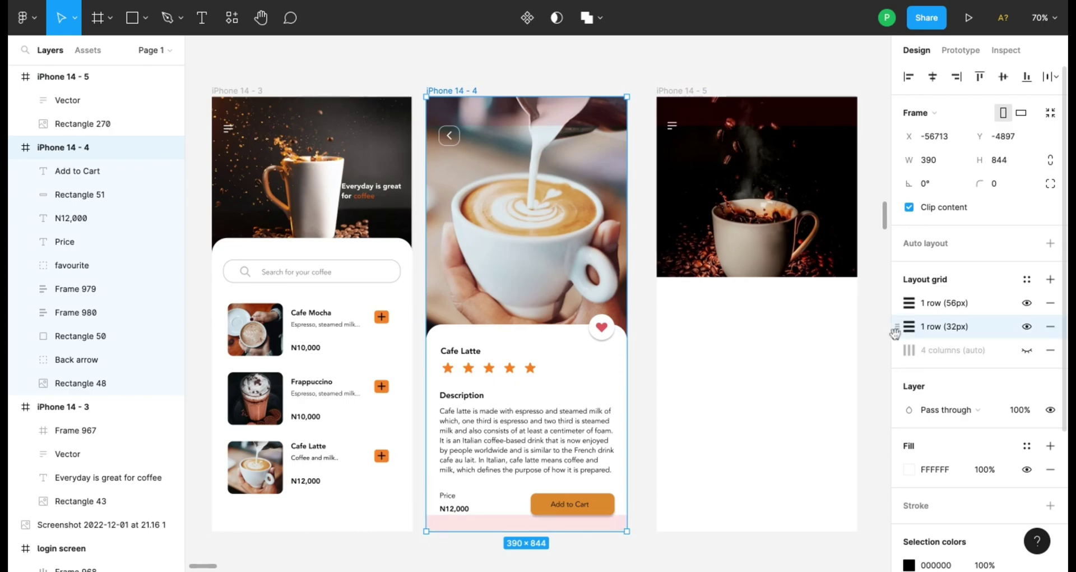
{"action": "left_click", "coordinate": [700, 96]}
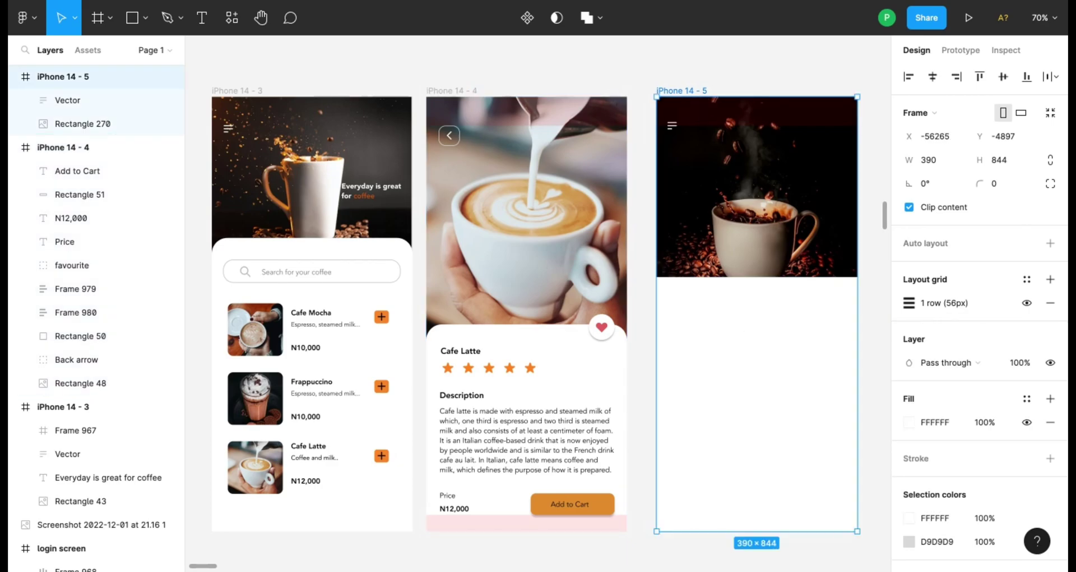
{"action": "key", "text": "ctrl+v"}
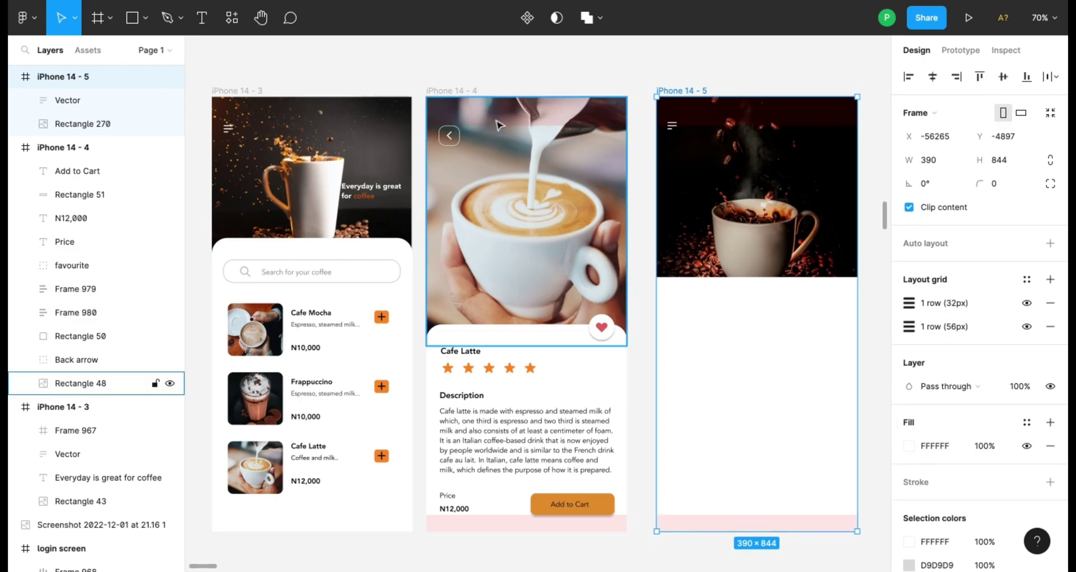
- Show the four-column layout grid on the iPhone 14 - 4 frame and copy it to the iPhone 14 - 5 frame
{"action": "left_click", "coordinate": [84, 147]}
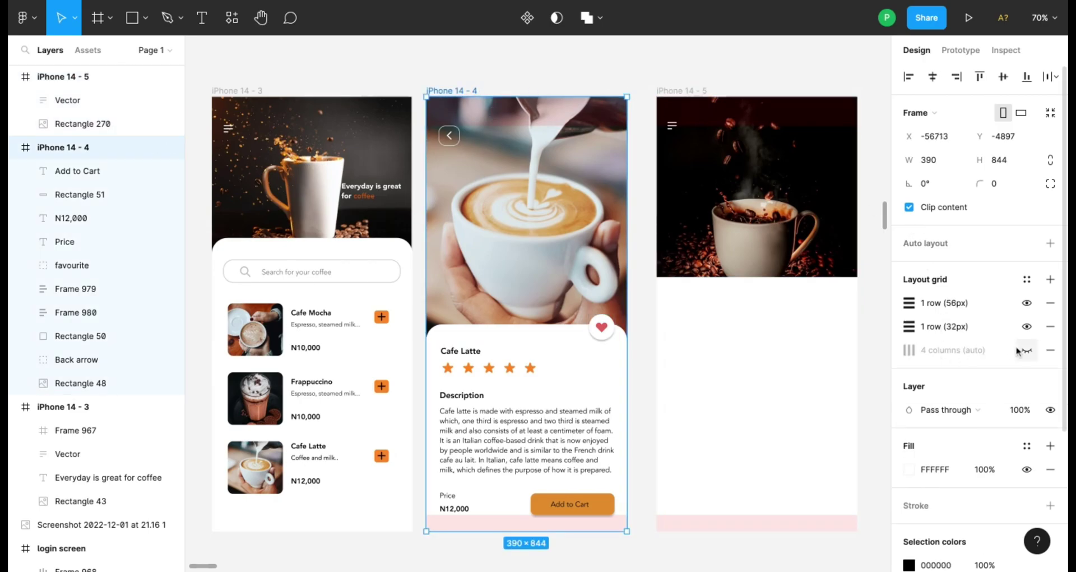
{"action": "left_click", "coordinate": [1027, 349]}
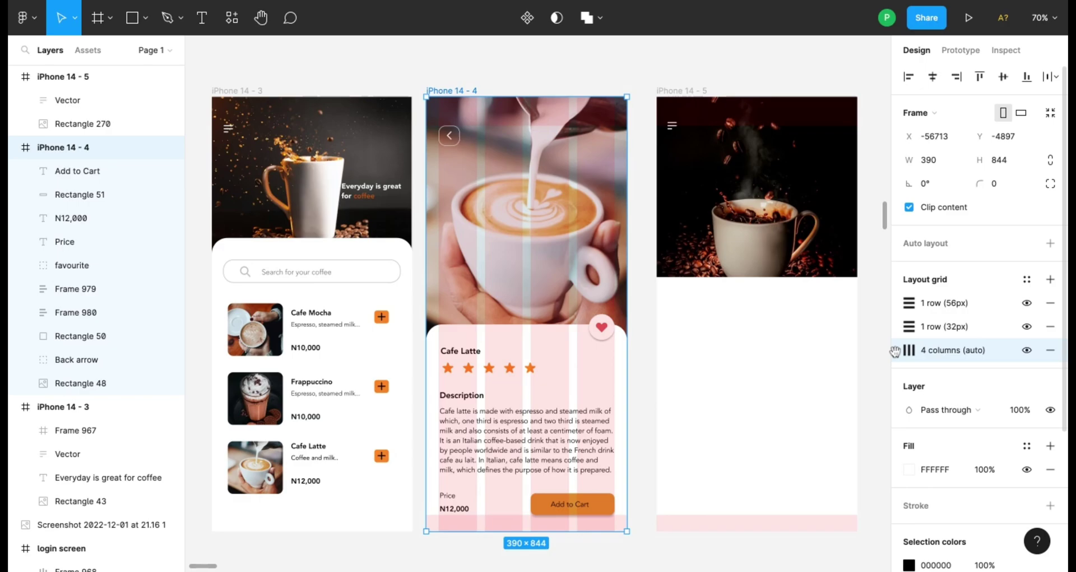
{"action": "left_click", "coordinate": [746, 336]}
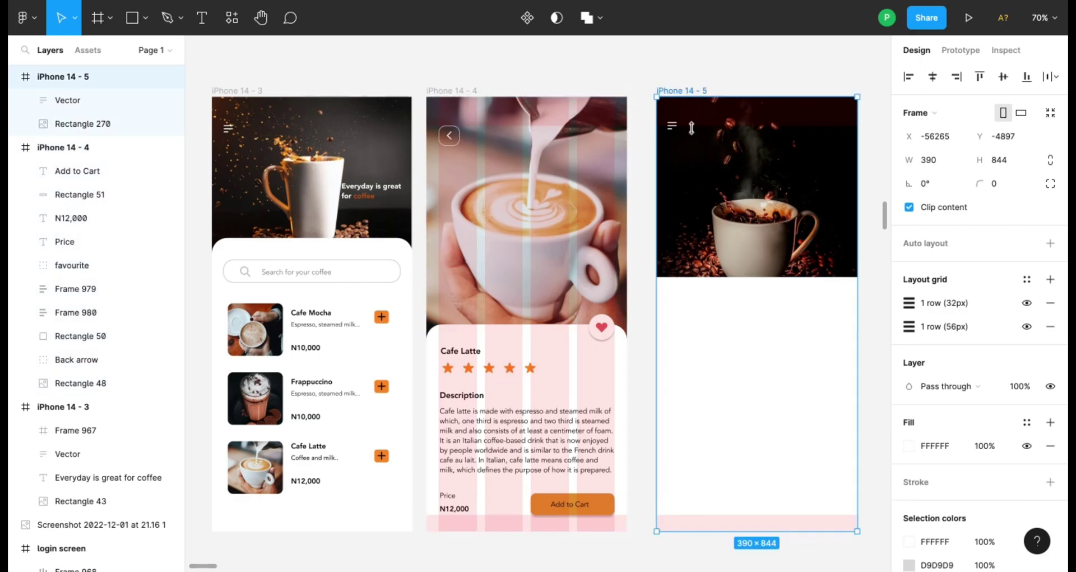
{"action": "key", "text": "ctrl+v"}
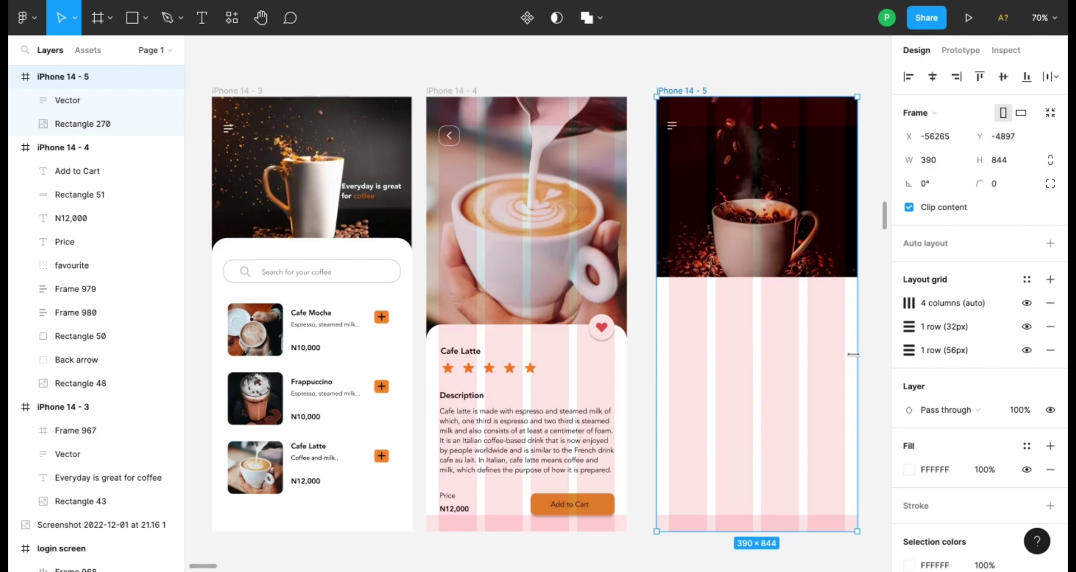
{"action": "left_click", "coordinate": [871, 372]}
- Save the iPhone 14 - 4 frame's layout grids as a grid style named "mobile grid 1"
{"action": "scroll", "coordinate": [862, 333], "scroll_direction": "right", "scroll_amount": 4}
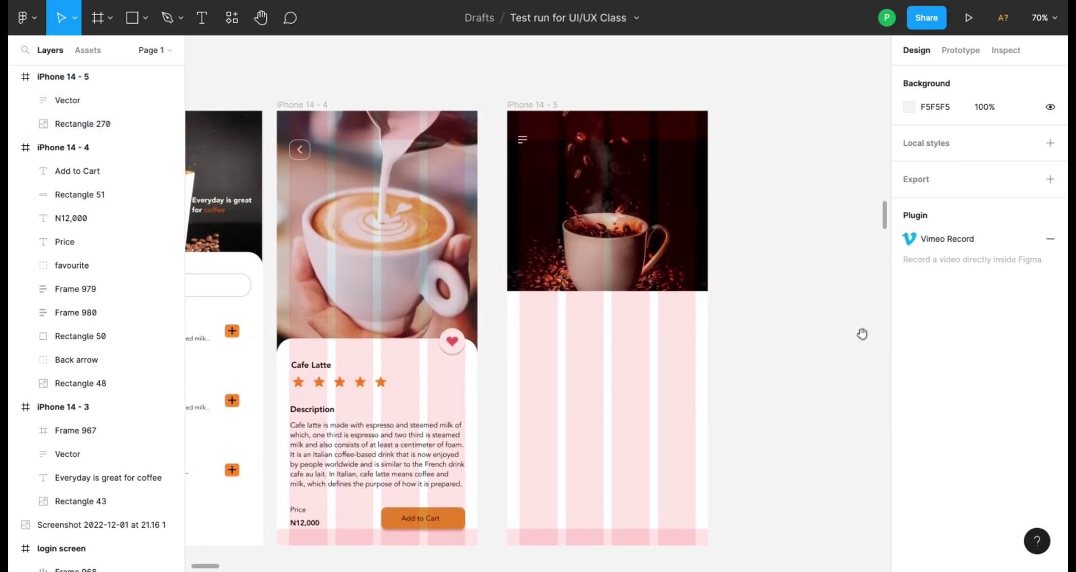
{"action": "scroll", "coordinate": [862, 334], "scroll_direction": "left", "scroll_amount": 1}
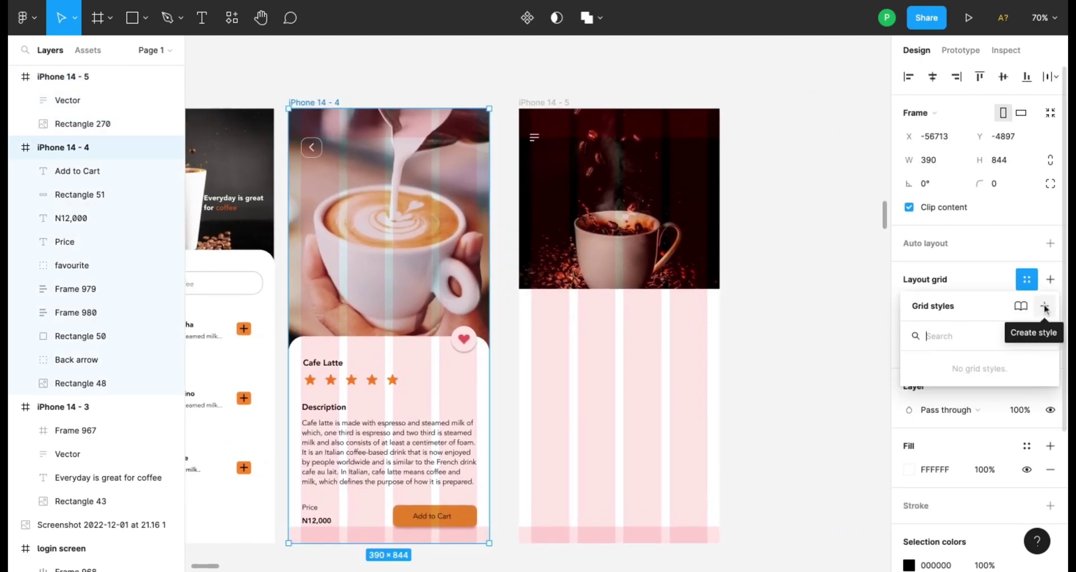
{"action": "left_click", "coordinate": [1045, 306]}
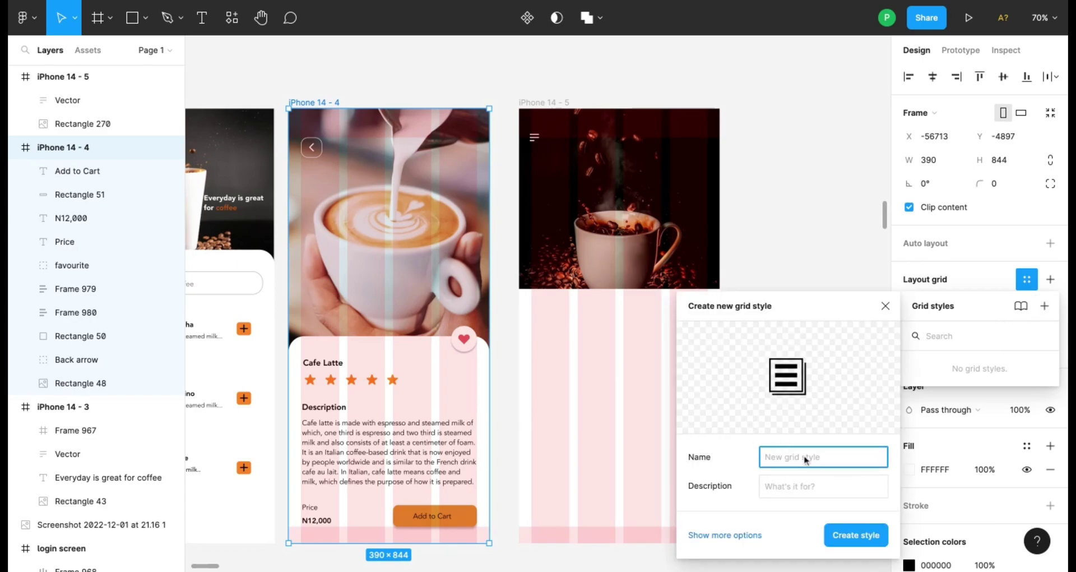
{"action": "type", "text": "mo"}
{"action": "type", "text": "l"}
{"action": "type", "text": "ile grid 1"}
{"action": "key", "text": "Return"}
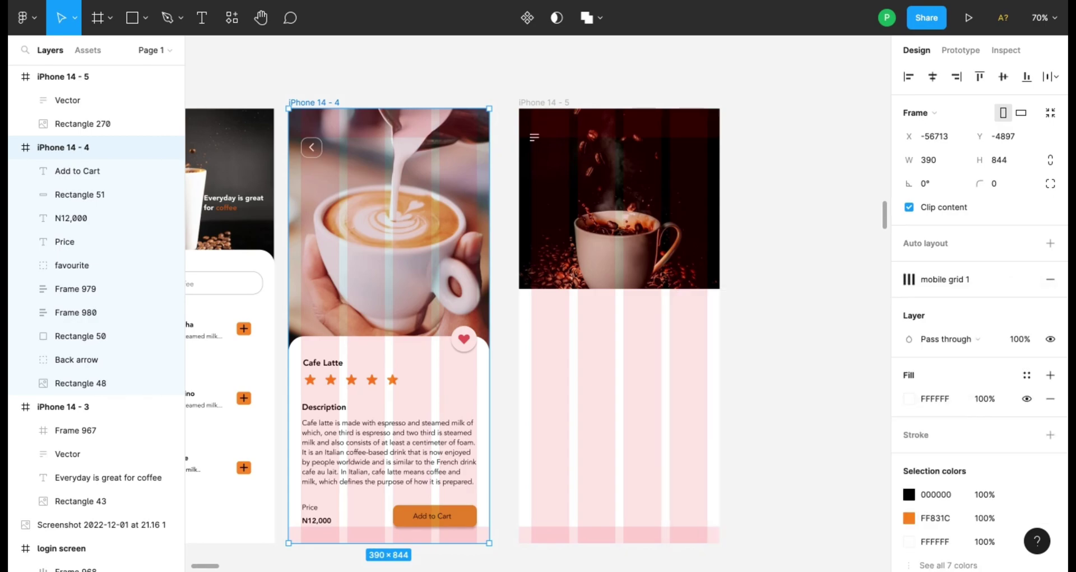
- Apply the "mobile grid 1" style to the iPhone 14 - 5 frame in place of its separate layout grids
{"action": "left_click", "coordinate": [571, 105]}
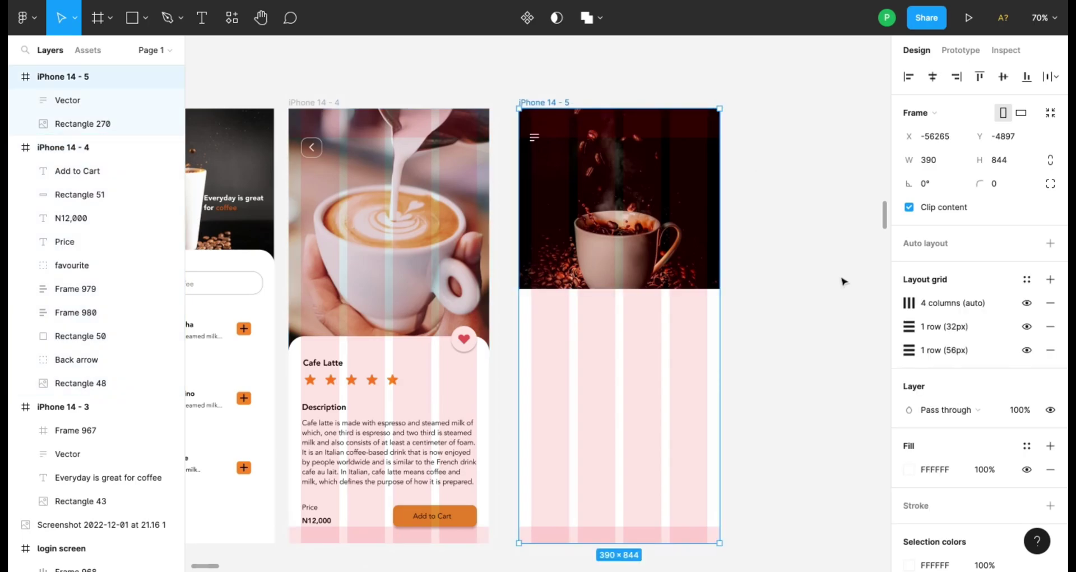
{"action": "left_click", "coordinate": [843, 282]}
{"action": "left_click", "coordinate": [566, 104]}
{"action": "left_click", "coordinate": [1025, 286]}
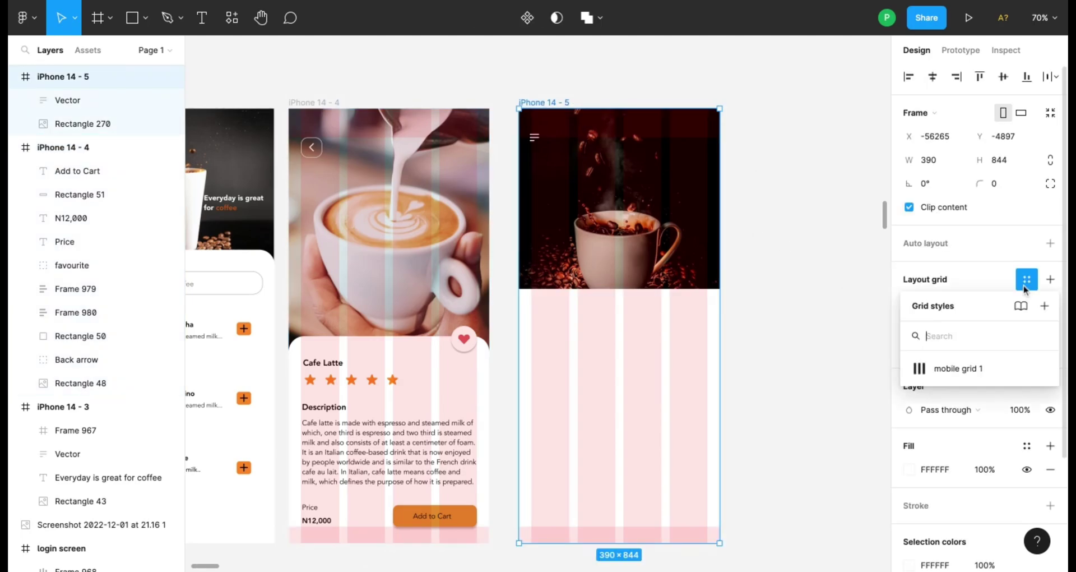
{"action": "left_click", "coordinate": [971, 377]}
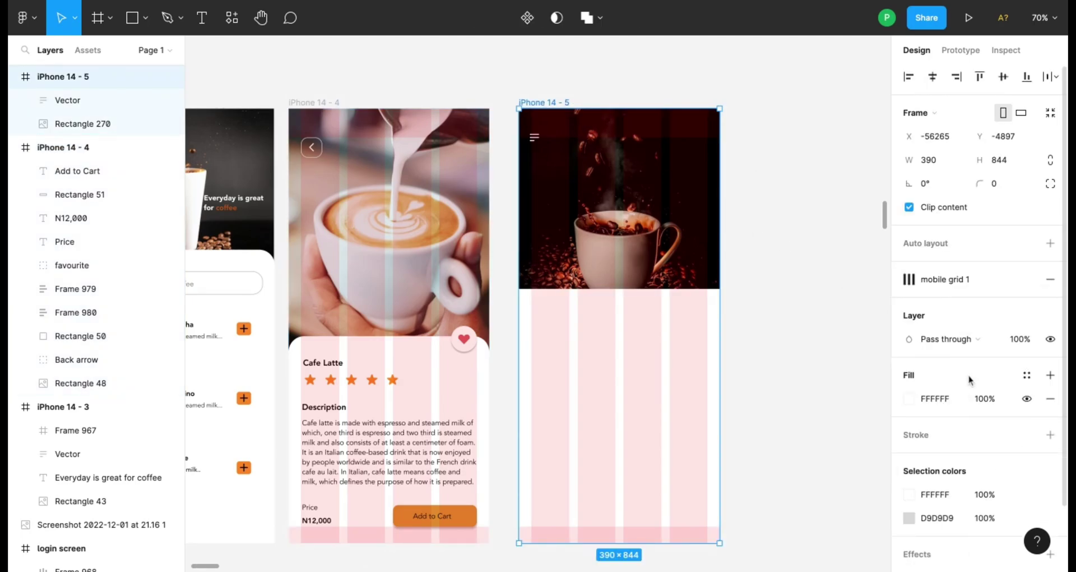
{"action": "left_click", "coordinate": [742, 278]}
- Copy the "Everyday is great for coffee" text from the iPhone 14 - 3 frame onto the iPhone 14 - 5 header photo
{"action": "scroll", "coordinate": [549, 345], "scroll_direction": "left", "scroll_amount": 3}
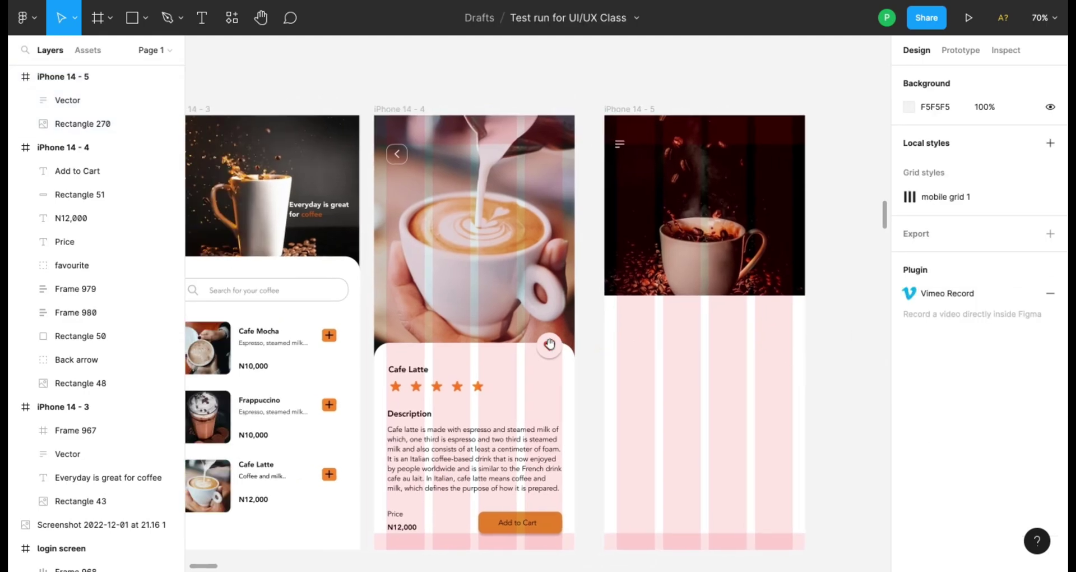
{"action": "scroll", "coordinate": [550, 343], "scroll_direction": "left", "scroll_amount": 3}
{"action": "scroll", "coordinate": [550, 343], "scroll_direction": "right", "scroll_amount": 5}
{"action": "scroll", "coordinate": [550, 343], "scroll_direction": "down", "scroll_amount": 1}
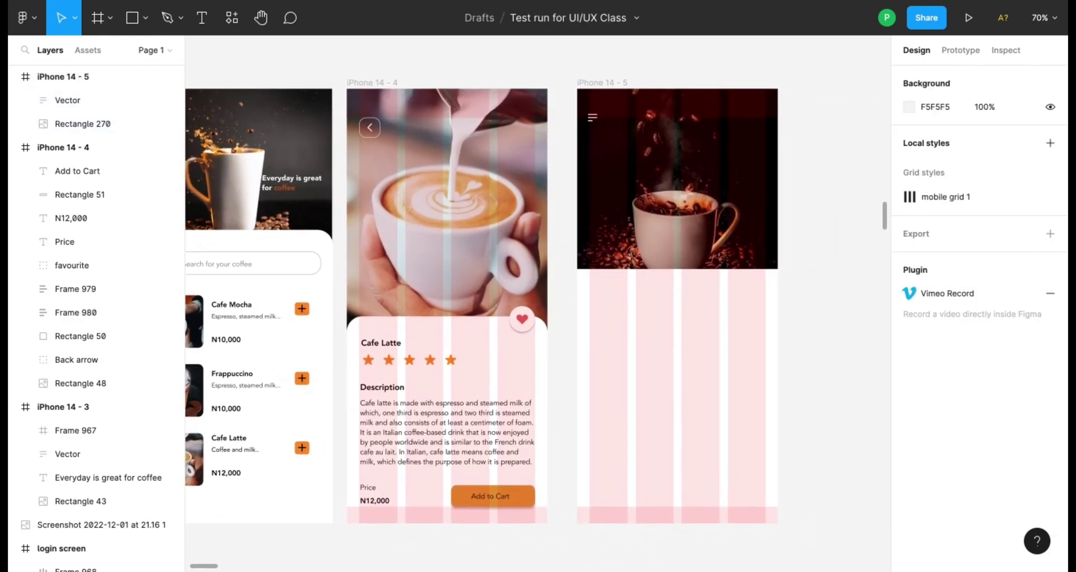
{"action": "scroll", "coordinate": [420, 264], "scroll_direction": "up", "scroll_amount": 1}
{"action": "scroll", "coordinate": [420, 264], "scroll_direction": "left", "scroll_amount": 3}
{"action": "scroll", "coordinate": [421, 264], "scroll_direction": "up", "scroll_amount": 1}
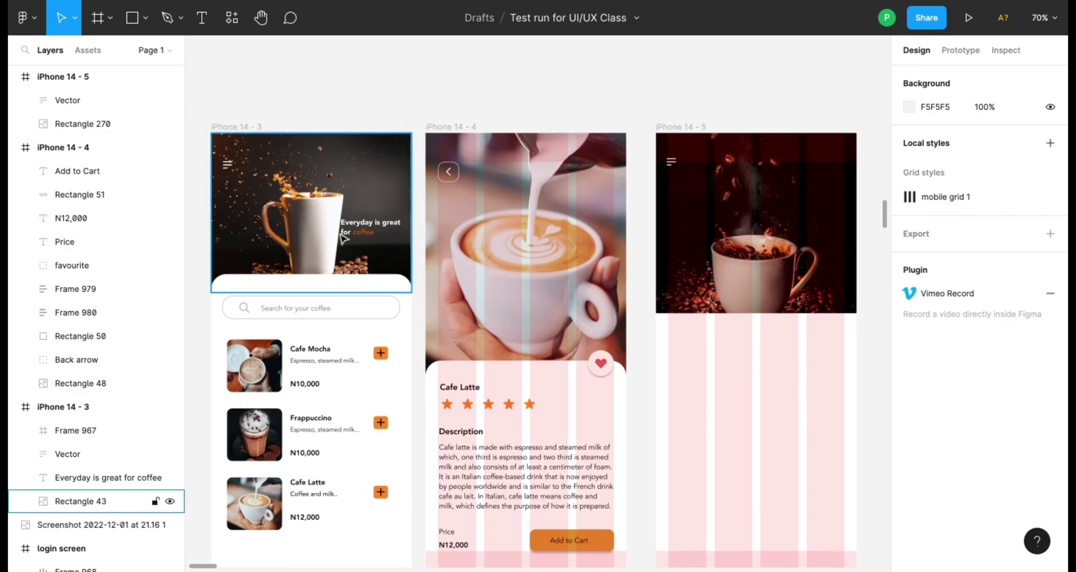
{"action": "left_click", "coordinate": [344, 234]}
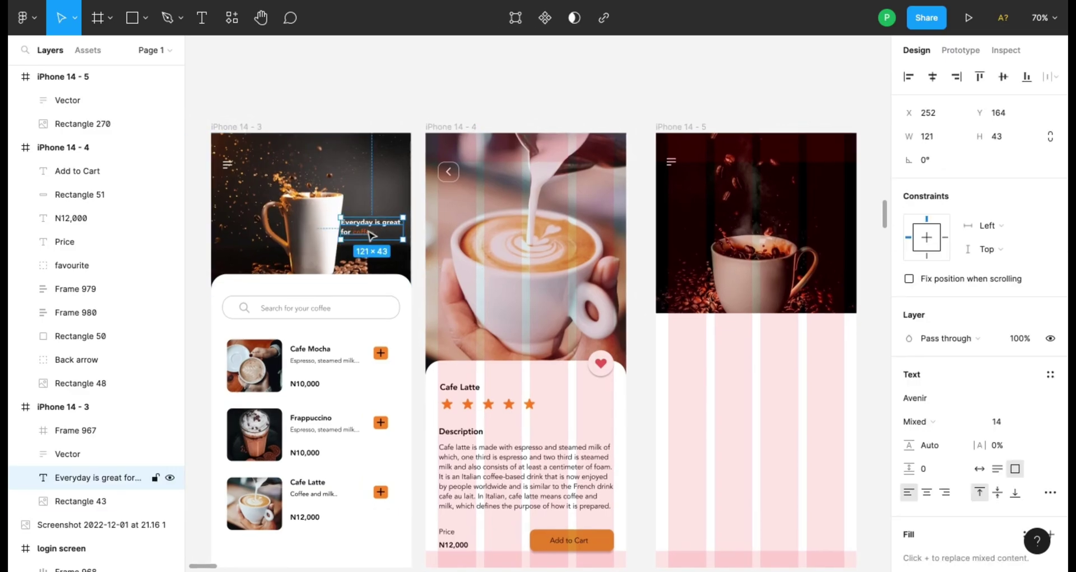
{"action": "mouse_move", "coordinate": [369, 234]}
{"action": "left_mouse_down"}
{"action": "mouse_move", "coordinate": [773, 217]}
{"action": "mouse_move", "coordinate": [827, 233]}
{"action": "mouse_move", "coordinate": [815, 250]}
{"action": "left_mouse_up"}
{"action": "left_click", "coordinate": [878, 273]}
- Try the copied tagline centred above the coffee cup at X 130, Y 132
{"action": "scroll", "coordinate": [878, 235], "scroll_direction": "right", "scroll_amount": 3}
{"action": "scroll", "coordinate": [878, 234], "scroll_direction": "up", "scroll_amount": 1}
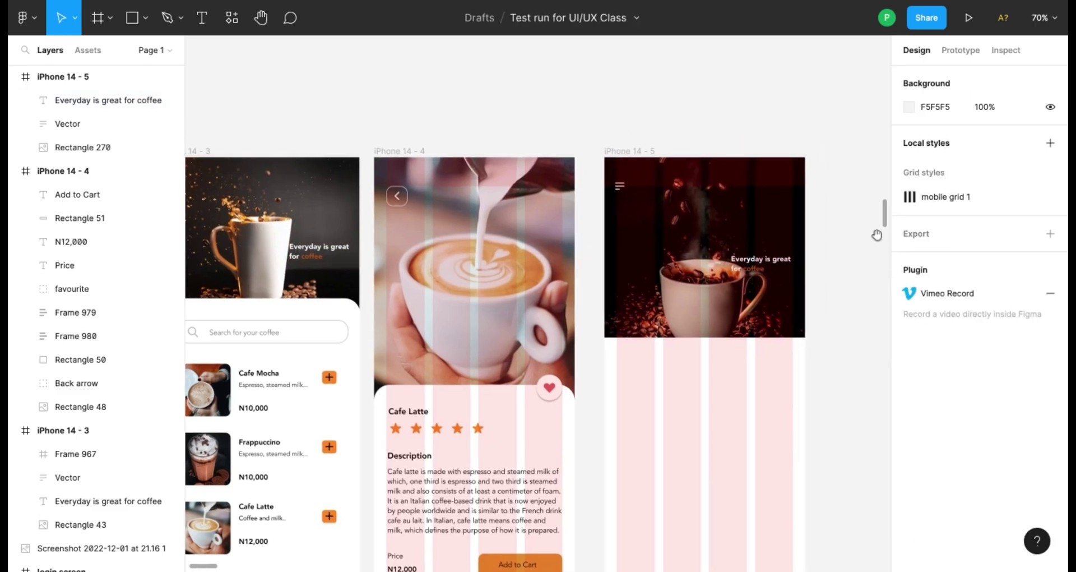
{"action": "left_click", "coordinate": [768, 267]}
{"action": "left_click_drag", "start_coordinate": [770, 268], "coordinate": [710, 251]}
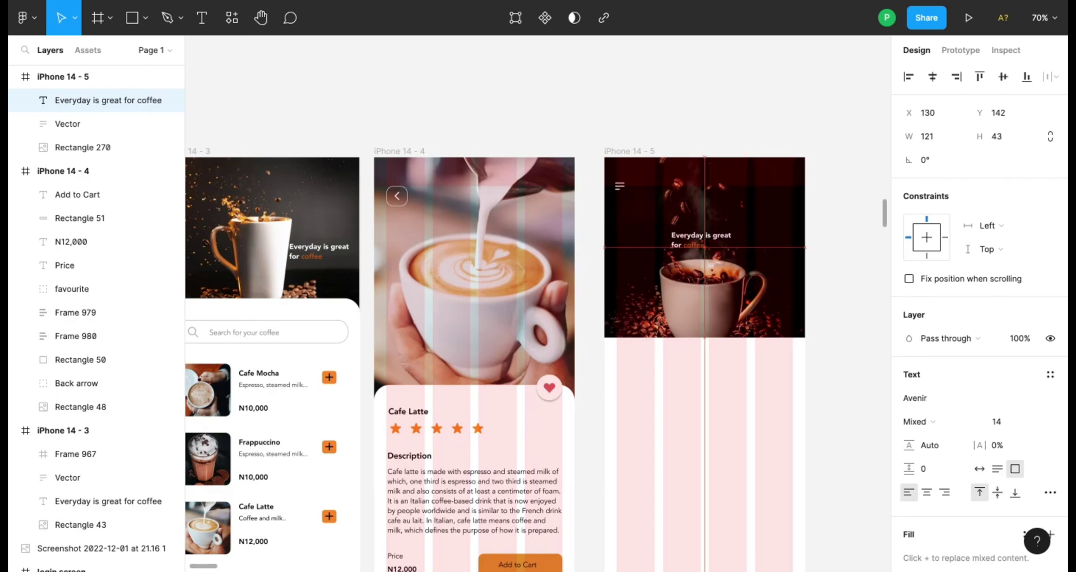
{"action": "key", "text": "shift+Up"}
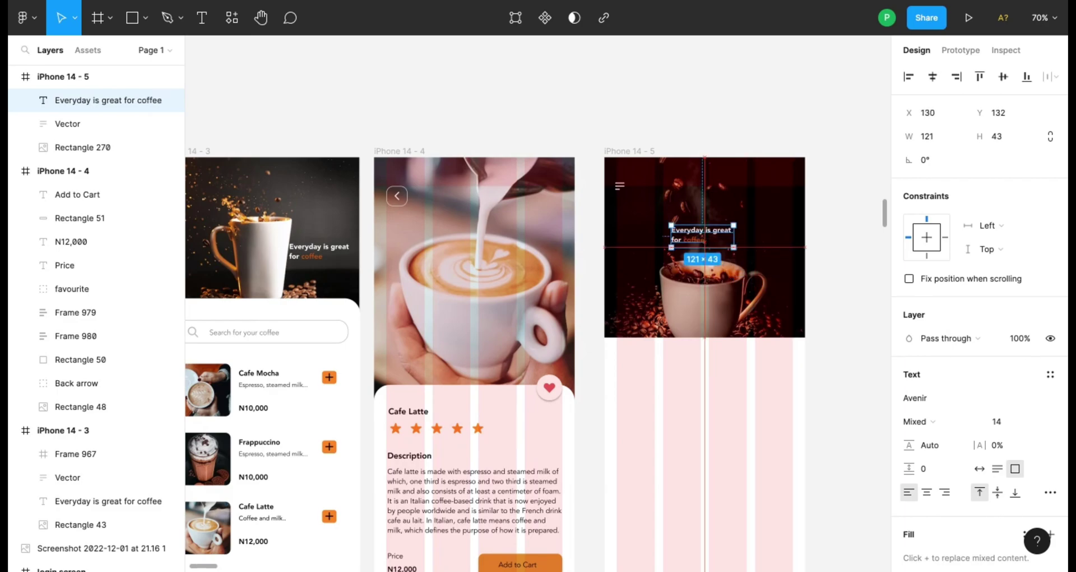
{"action": "left_click", "coordinate": [722, 265]}
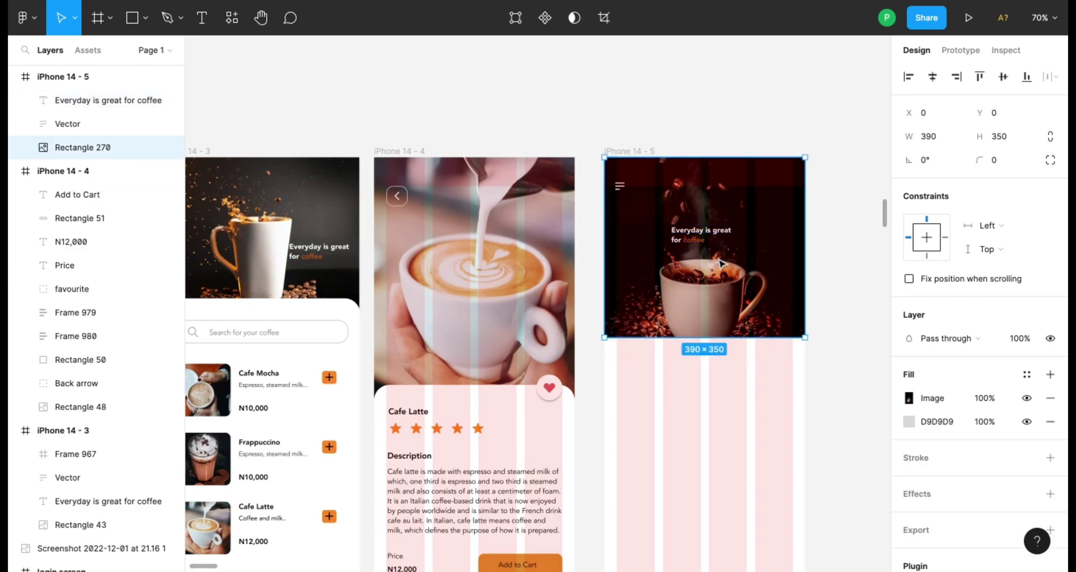
- Move the tagline beside the cup's rim, over the handle, at X 254, Y 186
{"action": "scroll", "coordinate": [765, 297], "scroll_direction": "up", "scroll_amount": 5}
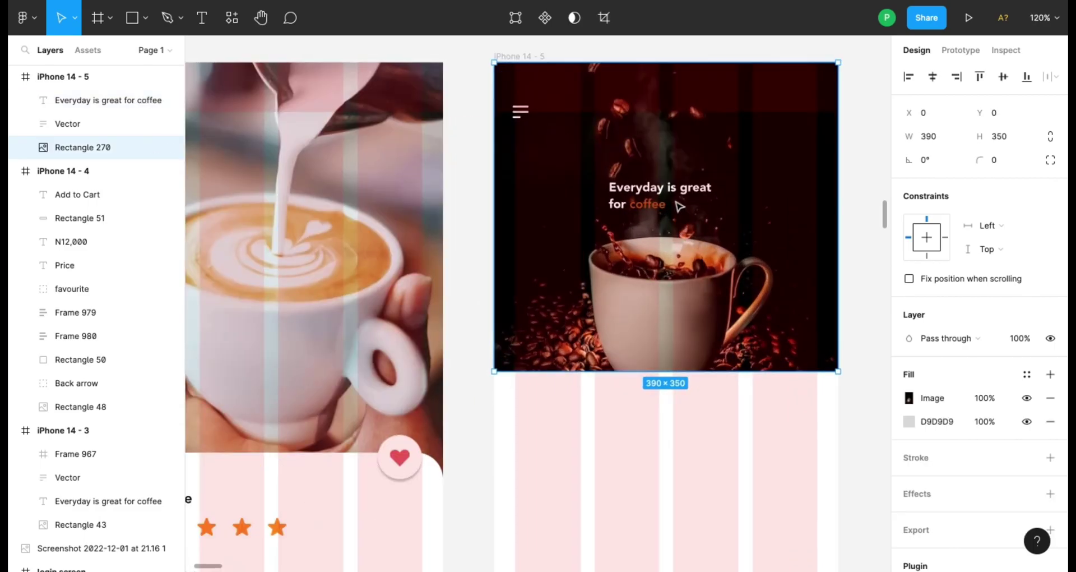
{"action": "left_click", "coordinate": [637, 188]}
{"action": "left_click_drag", "start_coordinate": [636, 188], "coordinate": [745, 237]}
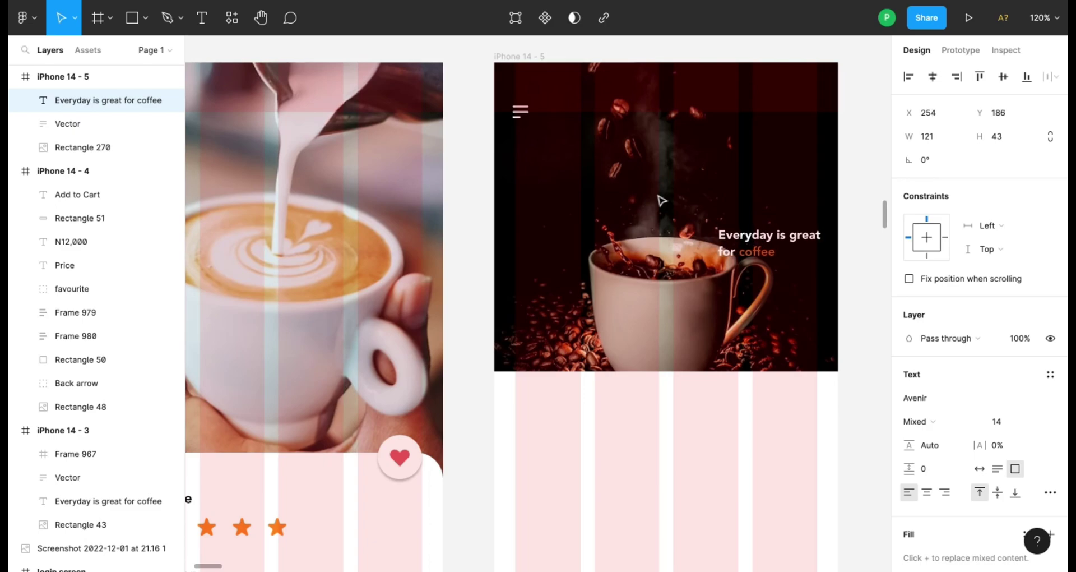
- Crop the iPhone 14 - 5 header photo, shifting the image upward so the whole cup and the coffee beans fit inside the rectangle
{"action": "double_click", "coordinate": [689, 288]}
{"action": "left_click", "coordinate": [576, 20]}
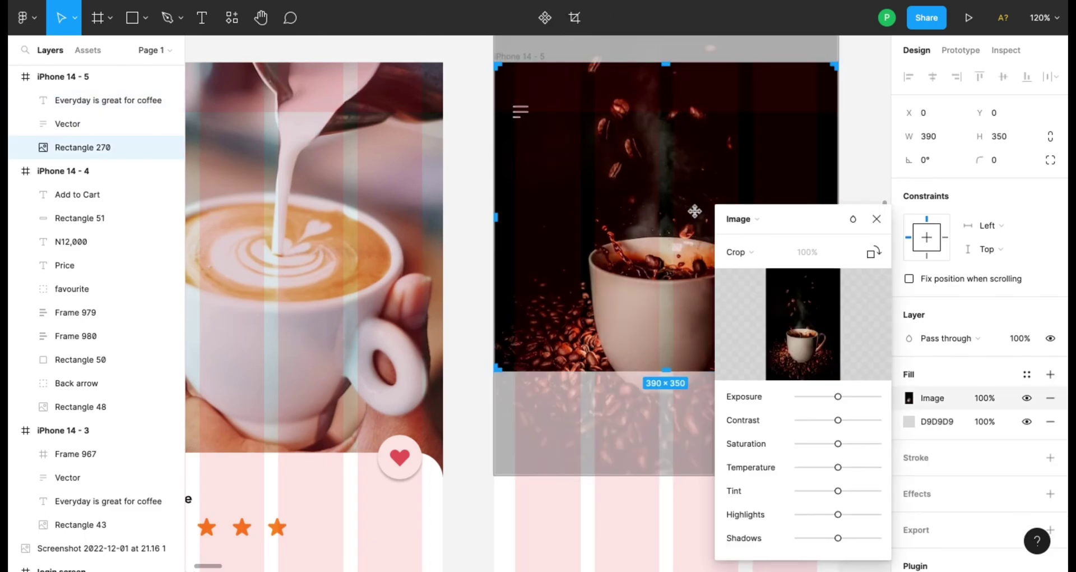
{"action": "left_click_drag", "start_coordinate": [808, 222], "coordinate": [996, 196]}
{"action": "mouse_move", "coordinate": [681, 242]}
{"action": "left_mouse_down"}
{"action": "mouse_move", "coordinate": [685, 176]}
{"action": "mouse_move", "coordinate": [682, 231]}
{"action": "left_mouse_up"}
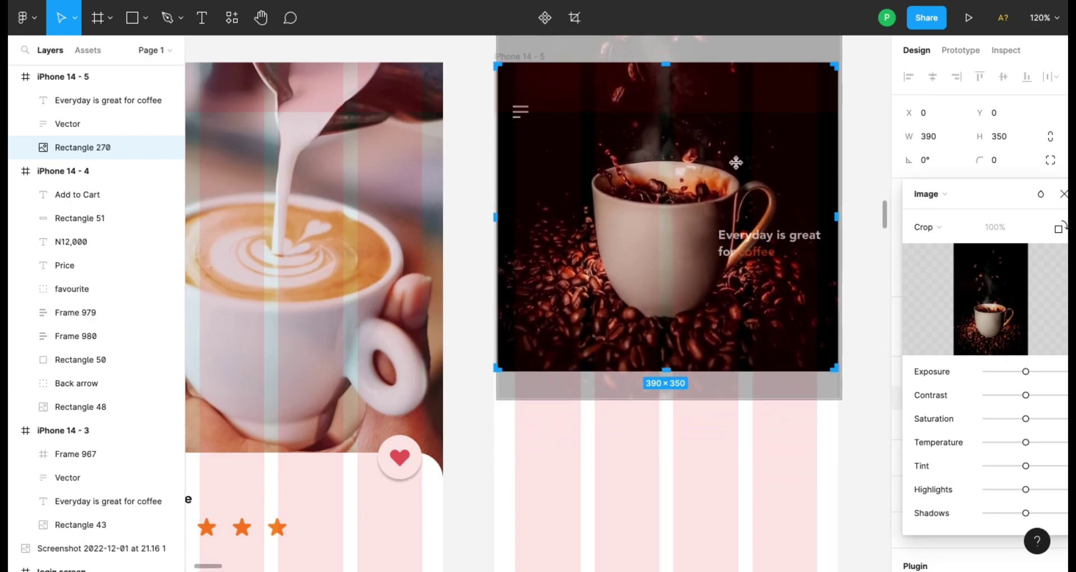
{"action": "left_click", "coordinate": [1064, 193]}
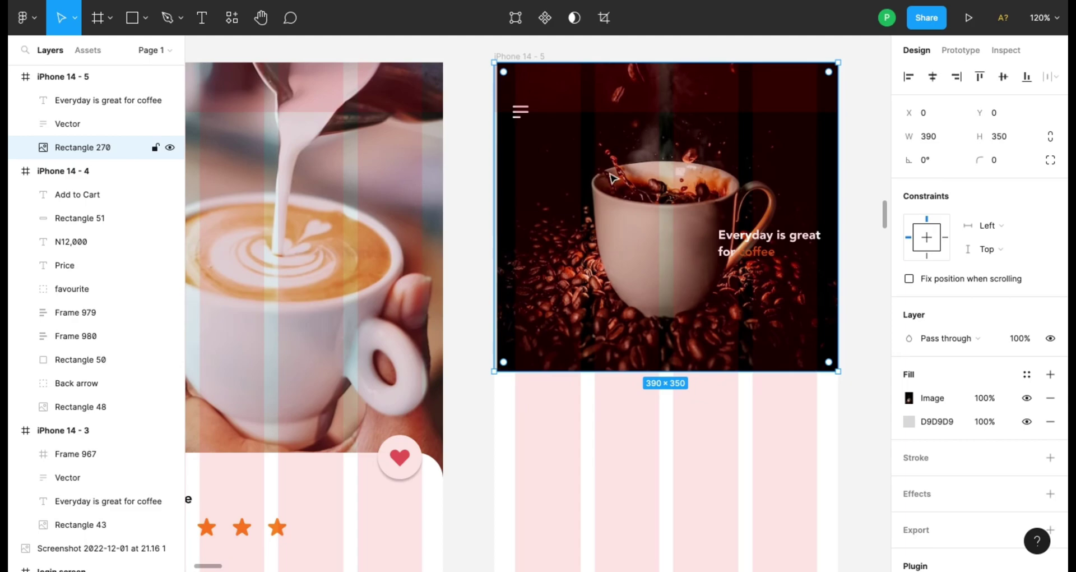
- Extend the photo rectangle's left edge to X -5, width 395, and adjust its crop so the image covers the frame
{"action": "left_click_drag", "start_coordinate": [500, 154], "coordinate": [497, 154]}
{"action": "left_click", "coordinate": [682, 51]}
{"action": "left_click", "coordinate": [645, 140]}
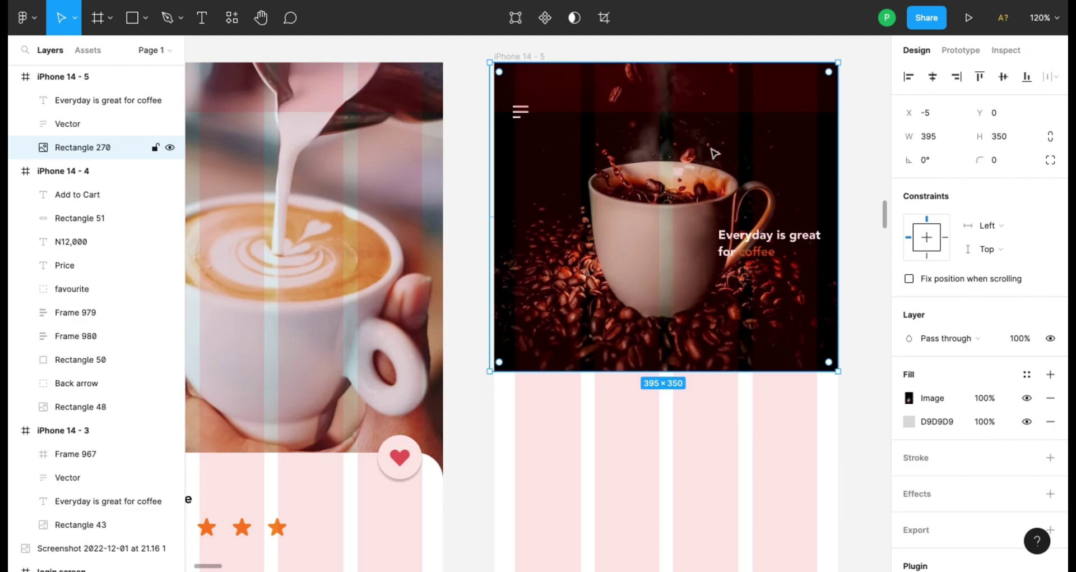
{"action": "left_click", "coordinate": [605, 20]}
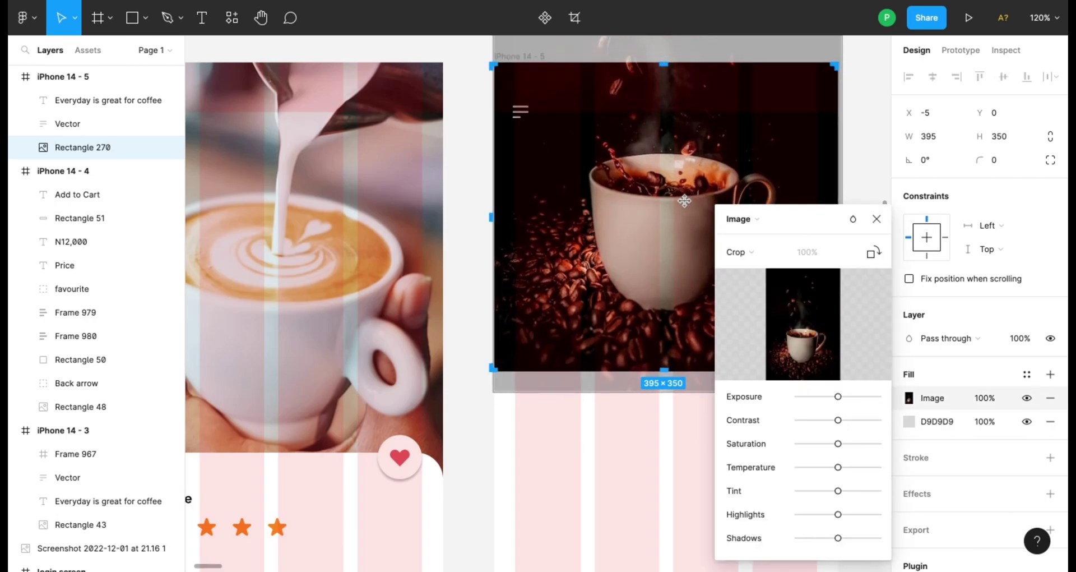
{"action": "left_click_drag", "start_coordinate": [685, 200], "coordinate": [687, 204]}
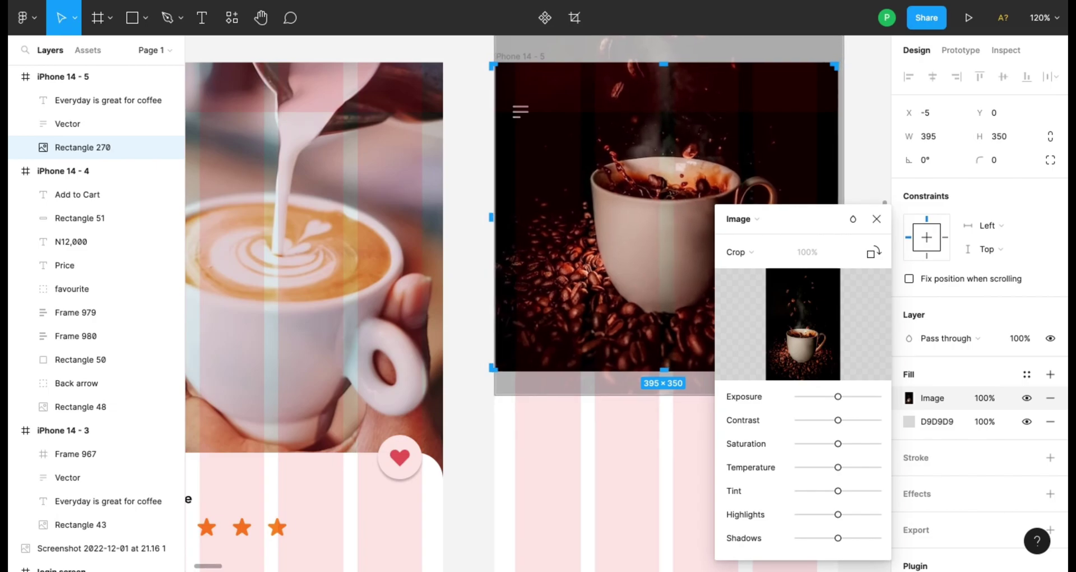
{"action": "left_click", "coordinate": [876, 219]}
- Move the tagline up over the cup's handle to X 245, Y 154
{"action": "left_click", "coordinate": [781, 239]}
{"action": "mouse_move", "coordinate": [763, 246]}
{"action": "left_mouse_down"}
{"action": "mouse_move", "coordinate": [763, 198]}
{"action": "mouse_move", "coordinate": [755, 217]}
{"action": "left_mouse_up"}
{"action": "left_click", "coordinate": [112, 146]}
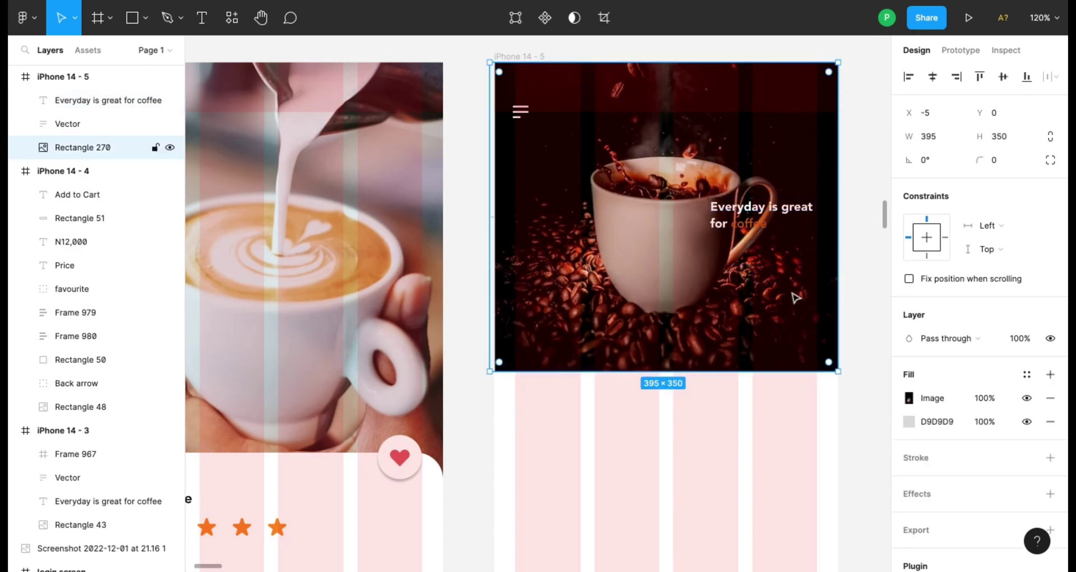
- Recolor the orange word "coffee" in the iPhone 14 - 5 tagline to white, FFFFFF
{"action": "left_click", "coordinate": [766, 230]}
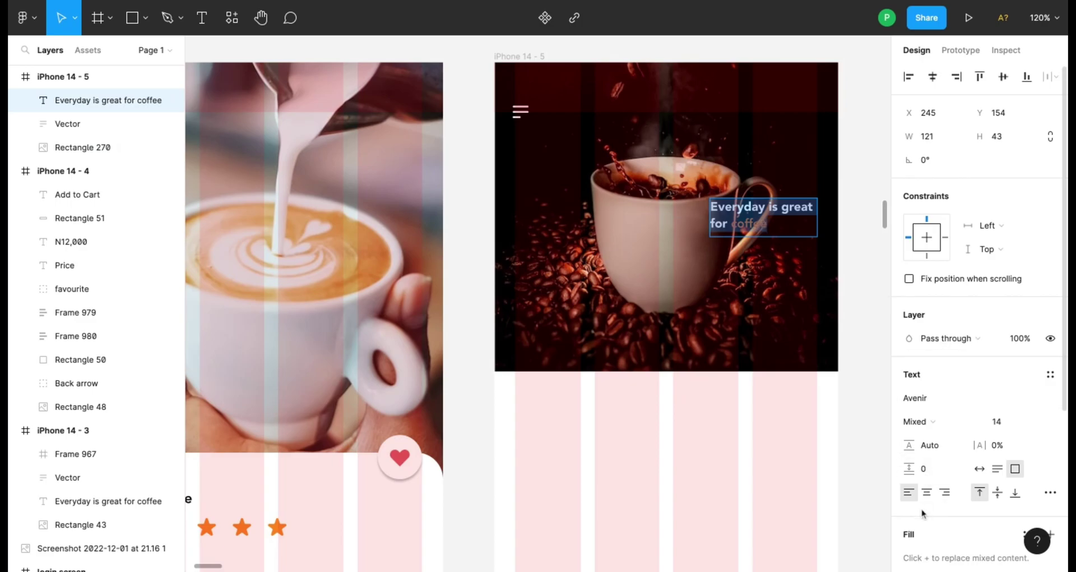
{"action": "scroll", "coordinate": [925, 499], "scroll_direction": "down", "scroll_amount": 4}
{"action": "left_click", "coordinate": [908, 421]}
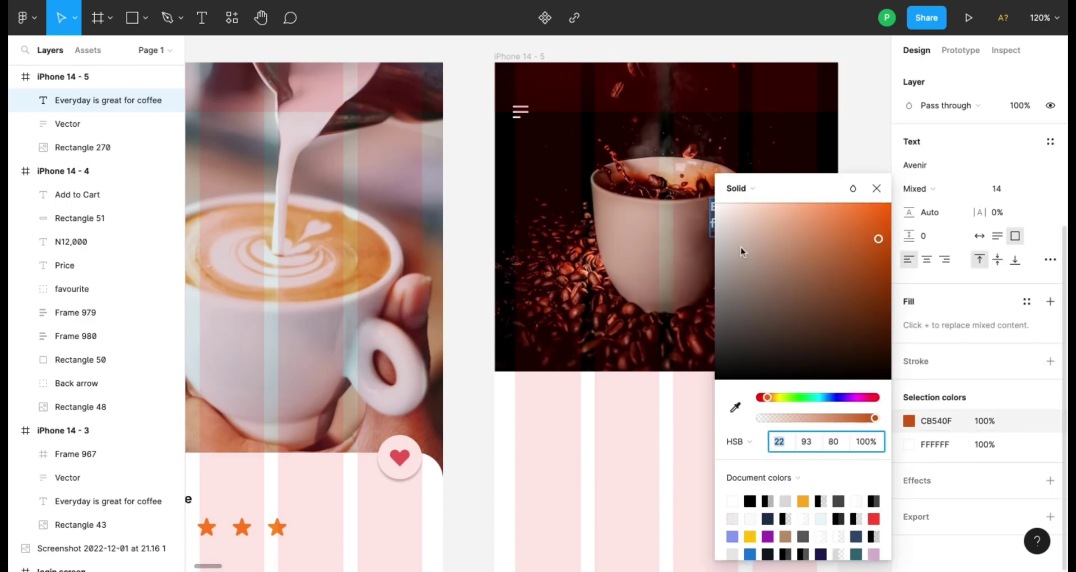
{"action": "left_click_drag", "start_coordinate": [742, 249], "coordinate": [715, 201]}
{"action": "left_click", "coordinate": [876, 188]}
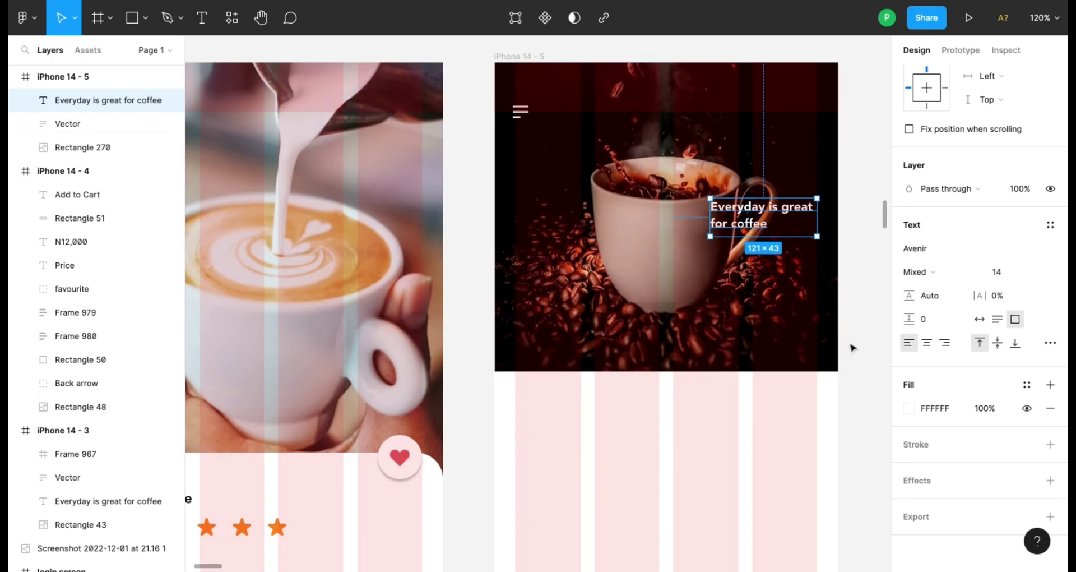
{"action": "left_click", "coordinate": [851, 361]}
{"action": "scroll", "coordinate": [852, 363], "scroll_direction": "down", "scroll_amount": 3}
{"action": "scroll", "coordinate": [851, 365], "scroll_direction": "down", "scroll_amount": 1}
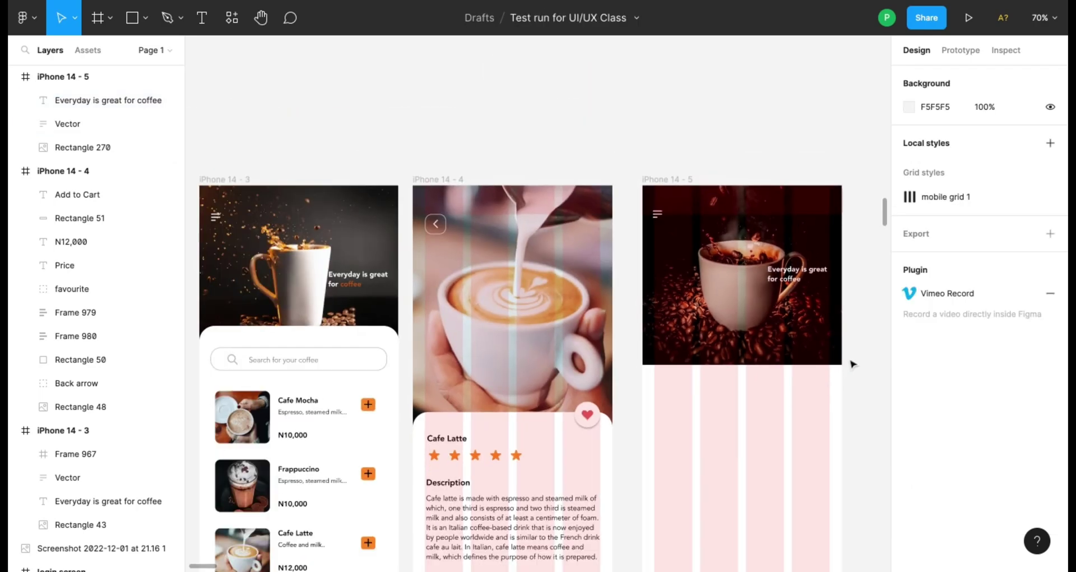
{"action": "scroll", "coordinate": [755, 386], "scroll_direction": "left", "scroll_amount": 1}
{"action": "scroll", "coordinate": [755, 387], "scroll_direction": "left", "scroll_amount": 2}
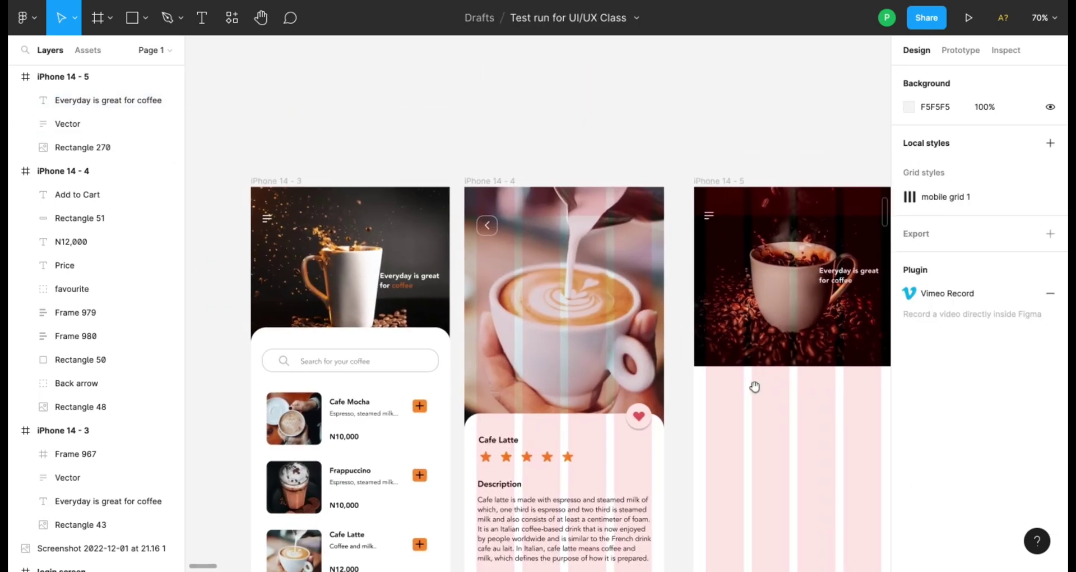
{"action": "scroll", "coordinate": [755, 387], "scroll_direction": "right", "scroll_amount": 2}
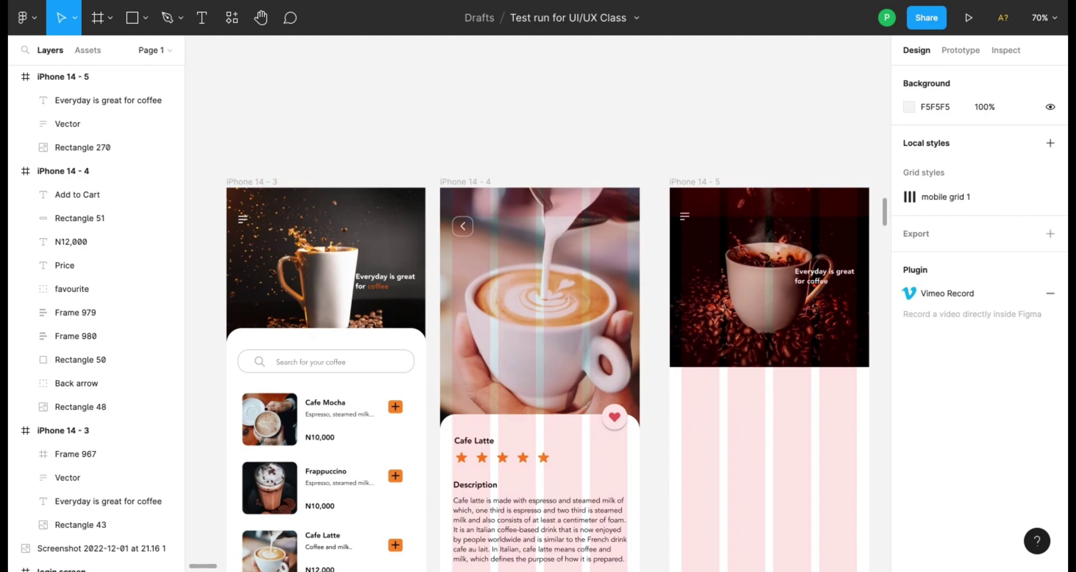
{"action": "scroll", "coordinate": [828, 411], "scroll_direction": "down", "scroll_amount": 5}
{"action": "scroll", "coordinate": [828, 411], "scroll_direction": "right", "scroll_amount": 1}
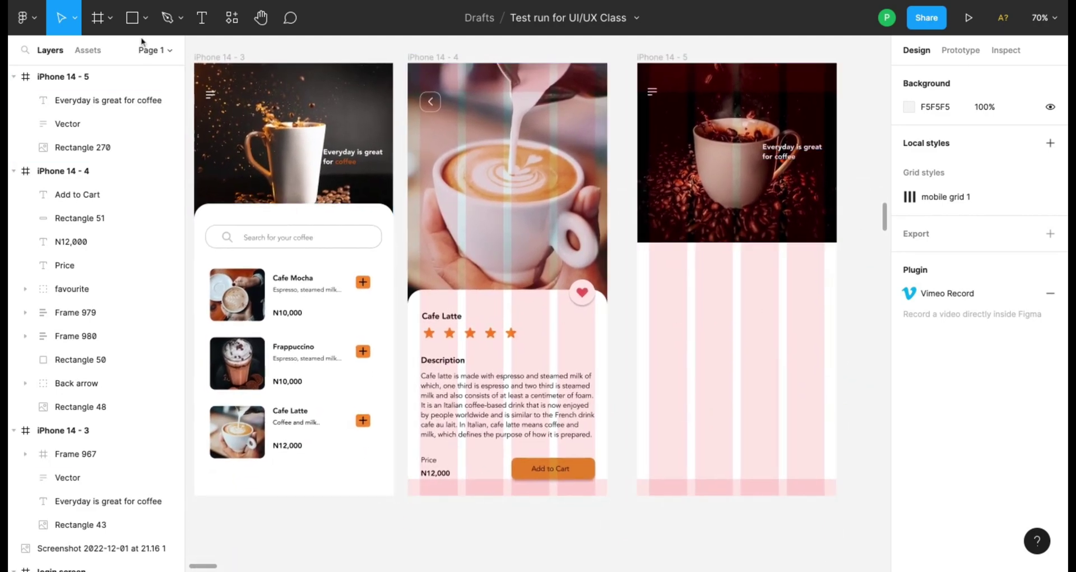
- Draw a full-width content rectangle over the lower part of iPhone 14 - 5, 390 × 543 at X 0, Y 301
{"action": "left_click", "coordinate": [146, 18]}
{"action": "left_click", "coordinate": [120, 50]}
{"action": "mouse_move", "coordinate": [637, 228]}
{"action": "left_mouse_down"}
{"action": "mouse_move", "coordinate": [772, 488]}
{"action": "mouse_move", "coordinate": [836, 495]}
{"action": "left_mouse_up"}
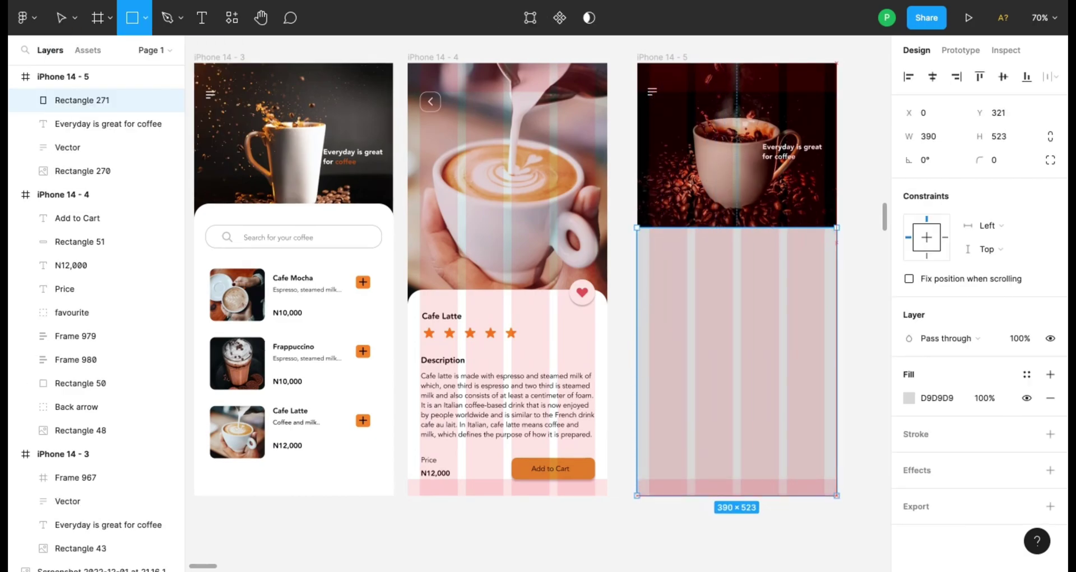
{"action": "mouse_move", "coordinate": [782, 227]}
{"action": "left_mouse_down"}
{"action": "mouse_move", "coordinate": [782, 214]}
{"action": "mouse_move", "coordinate": [781, 232]}
{"action": "left_mouse_up"}
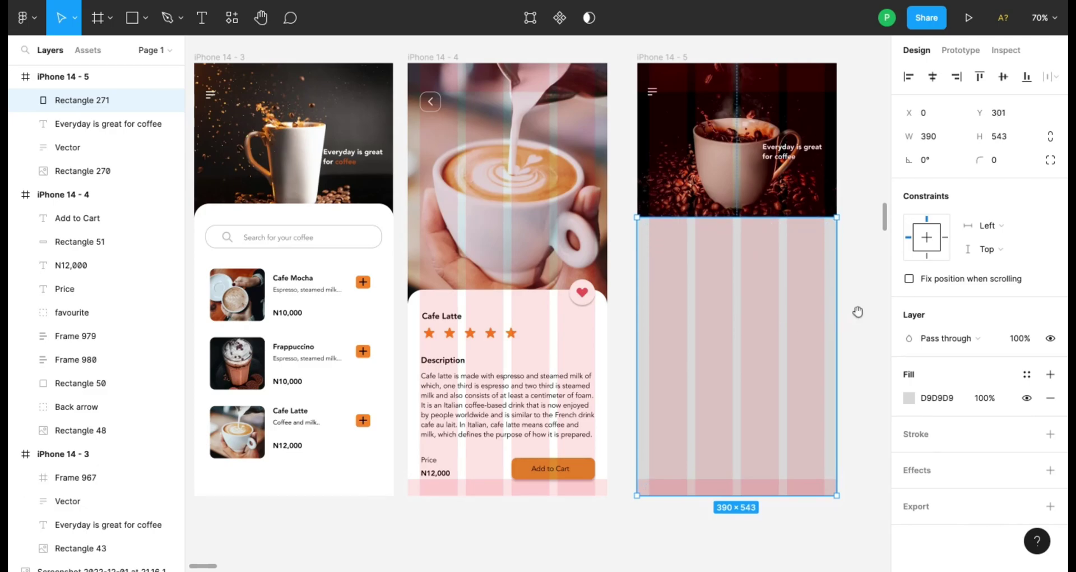
{"action": "left_click_drag", "start_coordinate": [867, 307], "coordinate": [859, 312]}
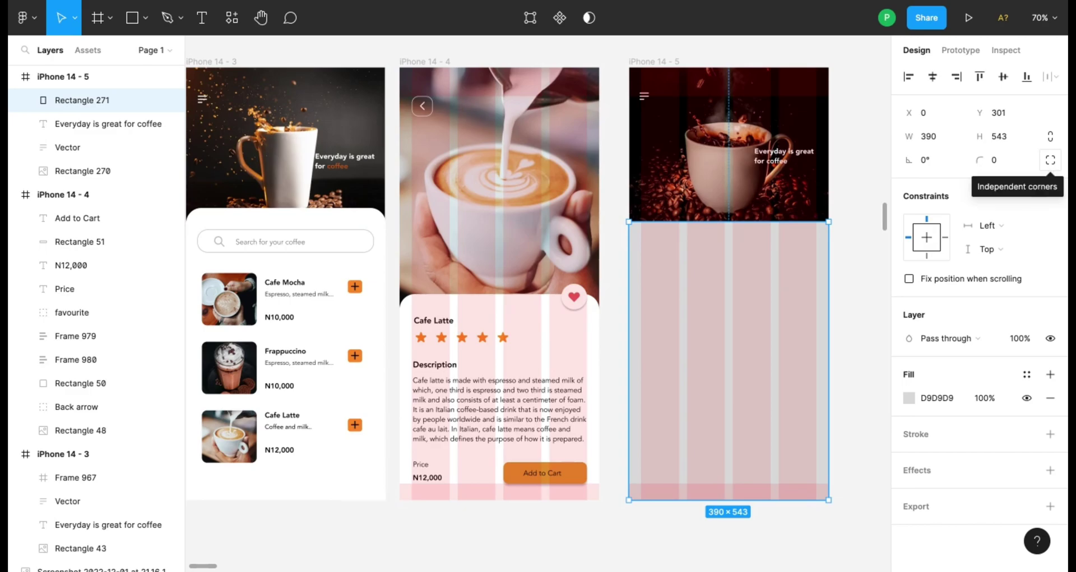
- Give the content rectangle independent corners, with top-left and top-right radii of 20
{"action": "left_click", "coordinate": [1051, 160]}
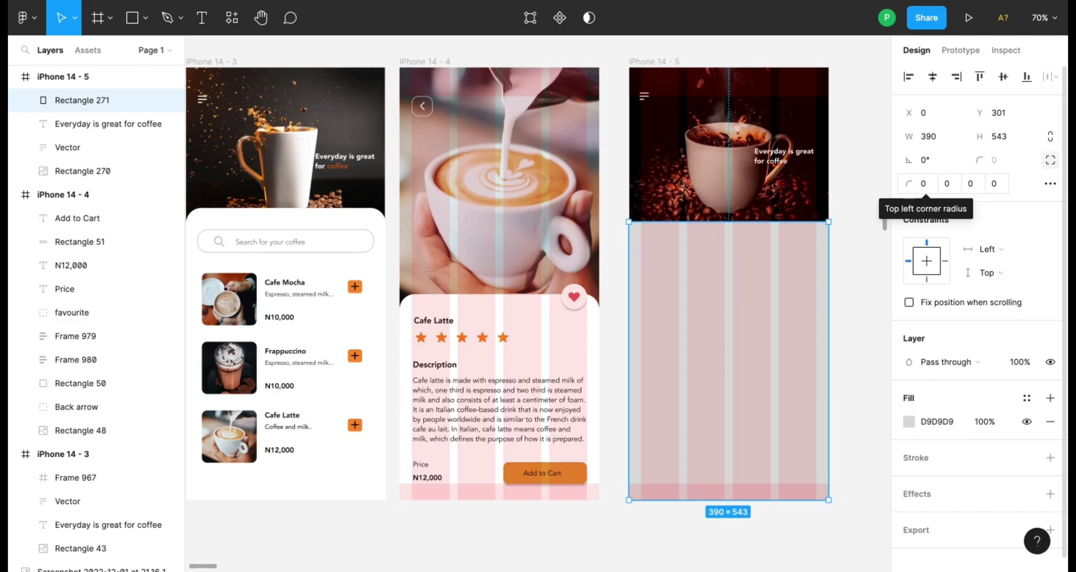
{"action": "left_click", "coordinate": [925, 184]}
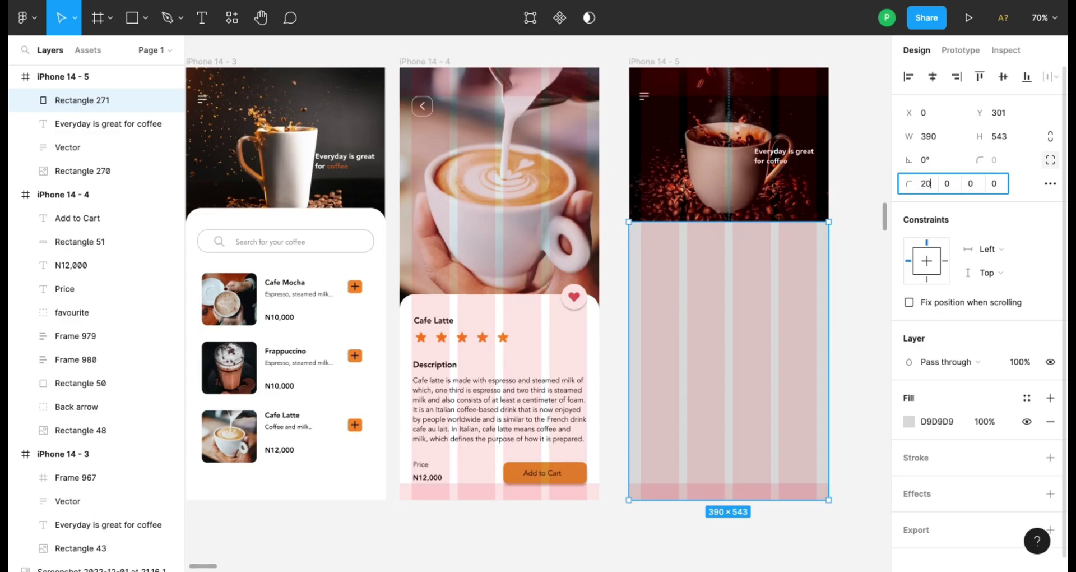
{"action": "key", "text": "Return"}
{"action": "left_click", "coordinate": [947, 184]}
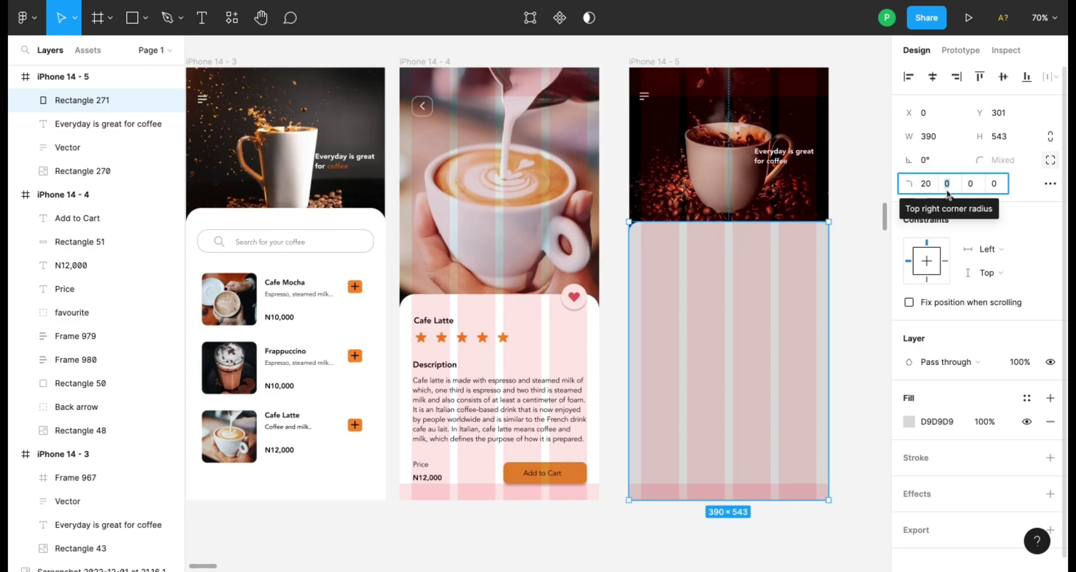
{"action": "type", "text": "20"}
{"action": "key", "text": "Return"}
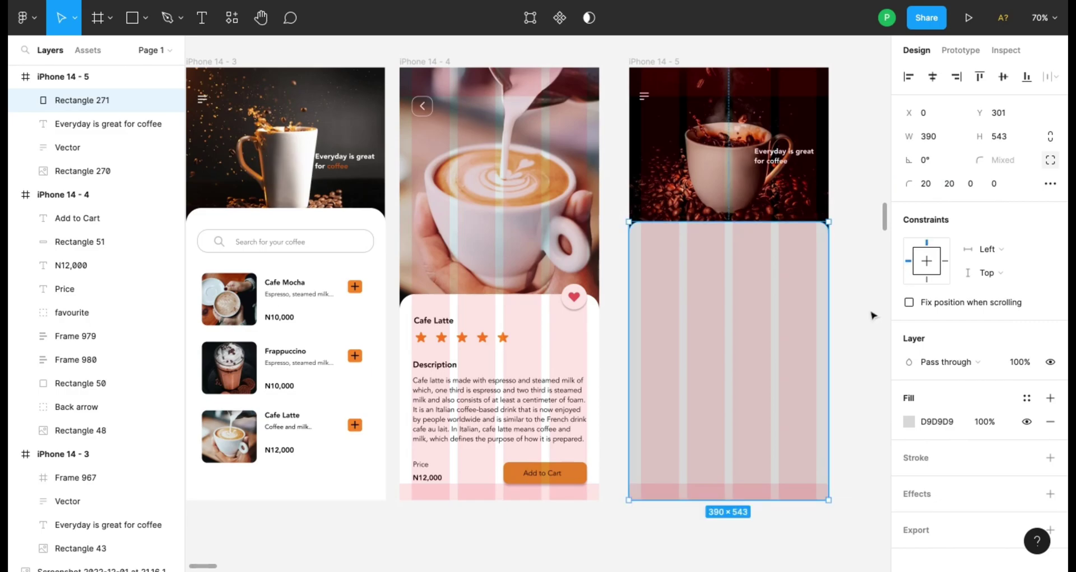
- Set the content rectangle's top-left and top-right corner radii to 30
{"action": "left_click", "coordinate": [931, 185]}
{"action": "type", "text": "30"}
{"action": "key", "text": "Return"}
{"action": "left_click", "coordinate": [947, 185]}
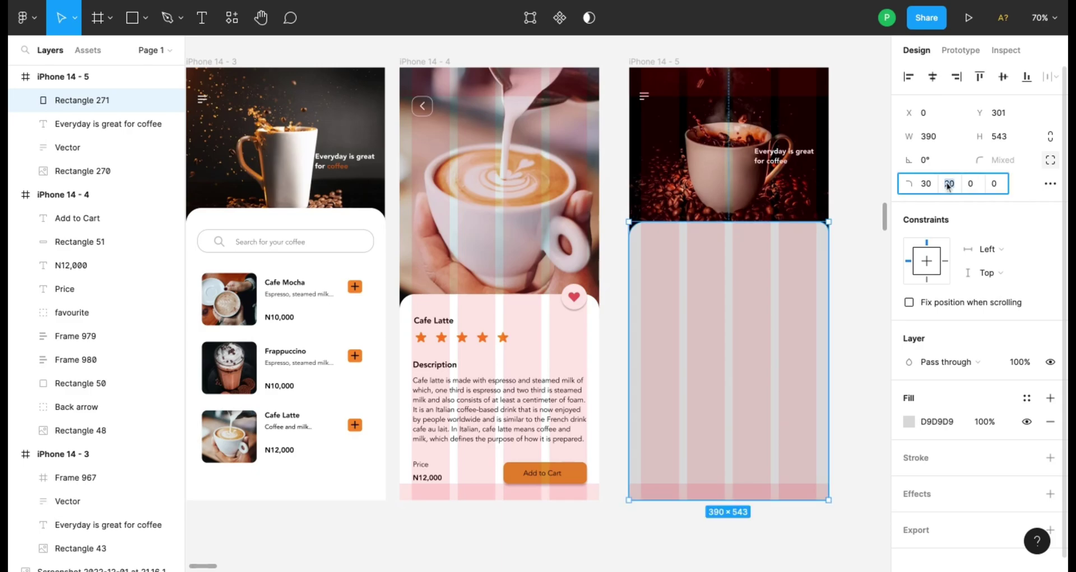
{"action": "type", "text": "30"}
{"action": "key", "text": "Return"}
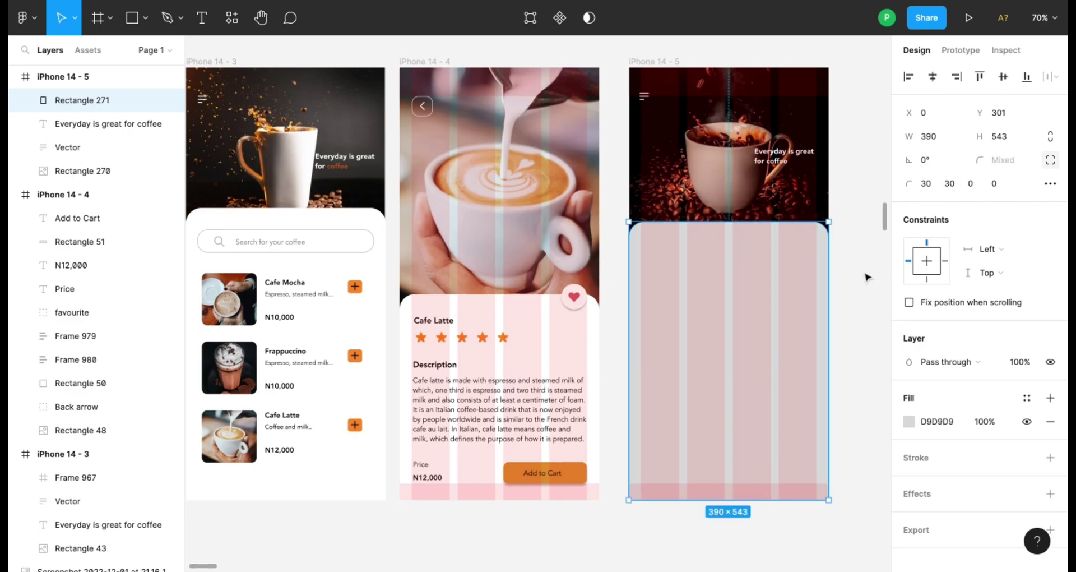
{"action": "left_click", "coordinate": [861, 310]}
- Change the content rectangle's fill to white, FFFFFF
{"action": "scroll", "coordinate": [707, 364], "scroll_direction": "down", "scroll_amount": 1}
{"action": "scroll", "coordinate": [708, 365], "scroll_direction": "right", "scroll_amount": 1}
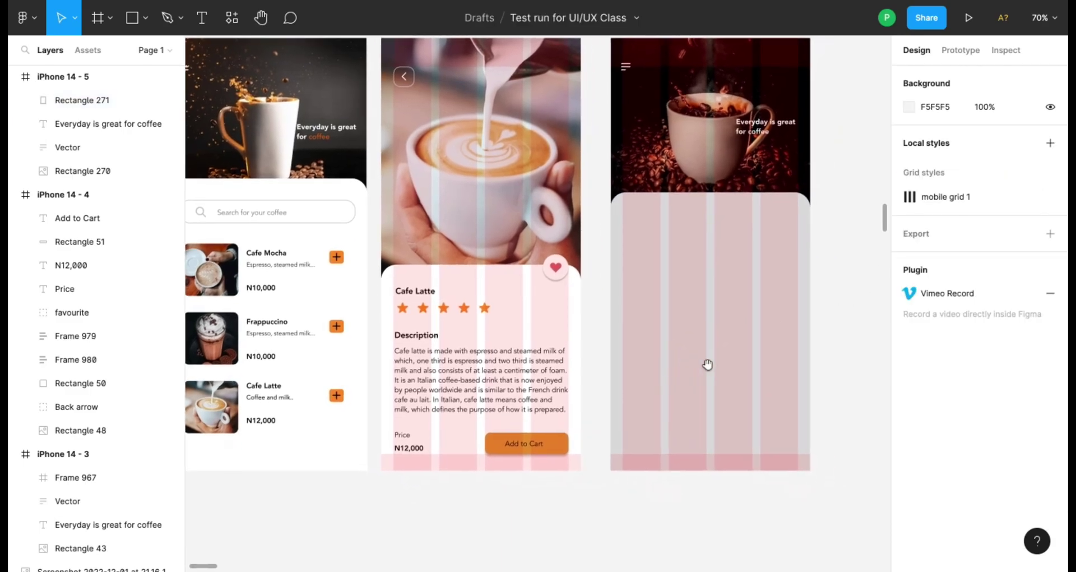
{"action": "left_click", "coordinate": [752, 310]}
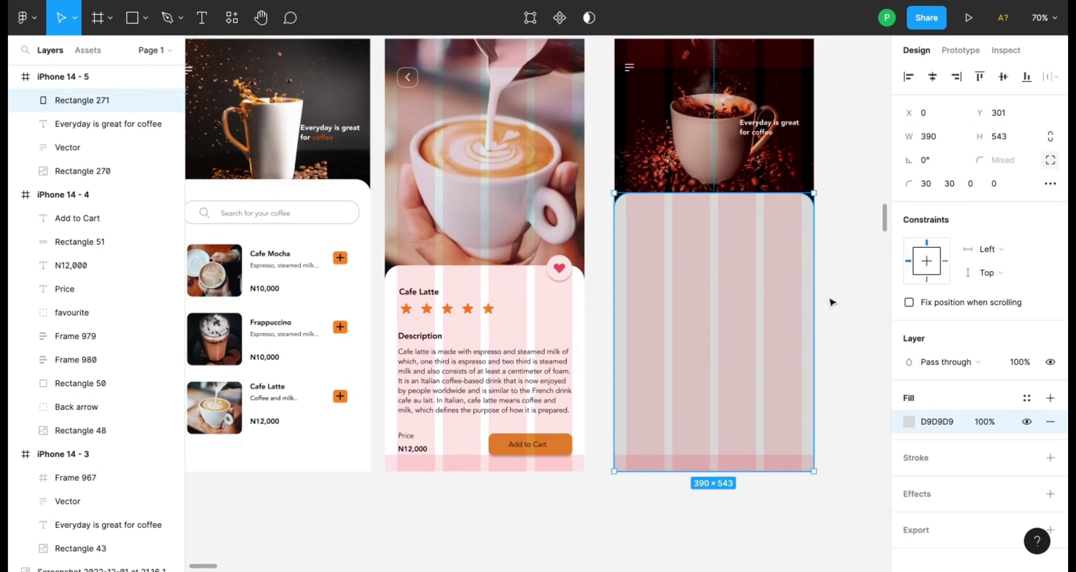
{"action": "left_click", "coordinate": [909, 424]}
{"action": "left_click", "coordinate": [727, 231]}
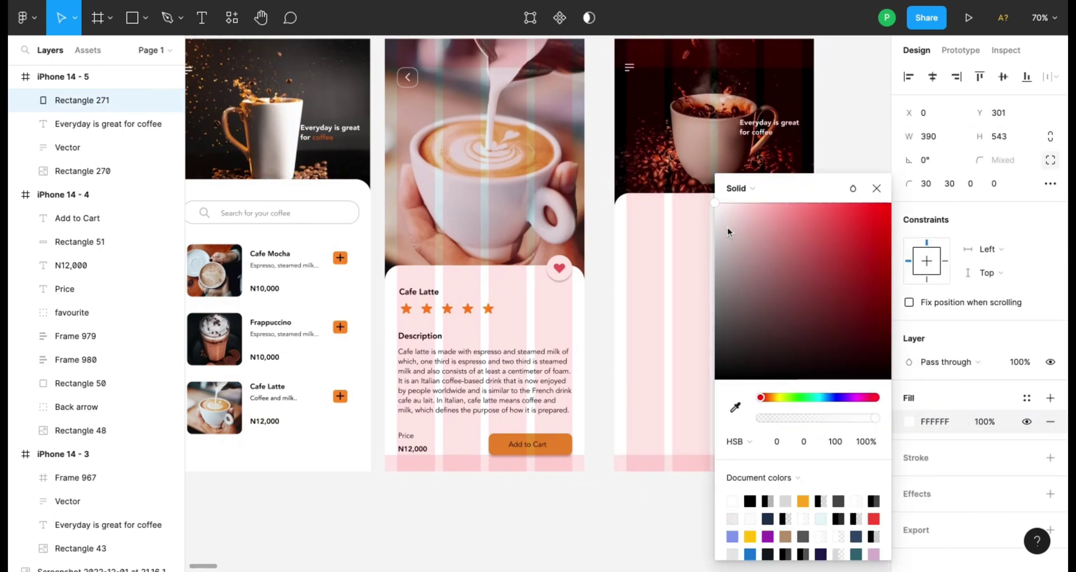
{"action": "left_click", "coordinate": [876, 188]}
{"action": "left_click", "coordinate": [864, 241]}
- Draw a search bar rectangle near the top of the white content area, 344 × 52 at X 22, Y 334
{"action": "scroll", "coordinate": [549, 326], "scroll_direction": "left", "scroll_amount": 1}
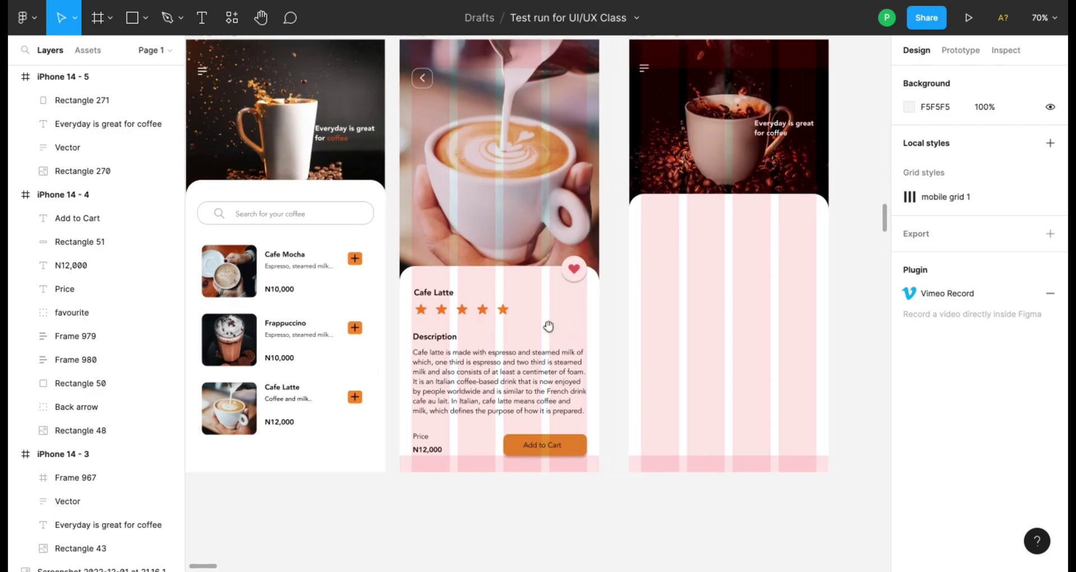
{"action": "double_click", "coordinate": [351, 229]}
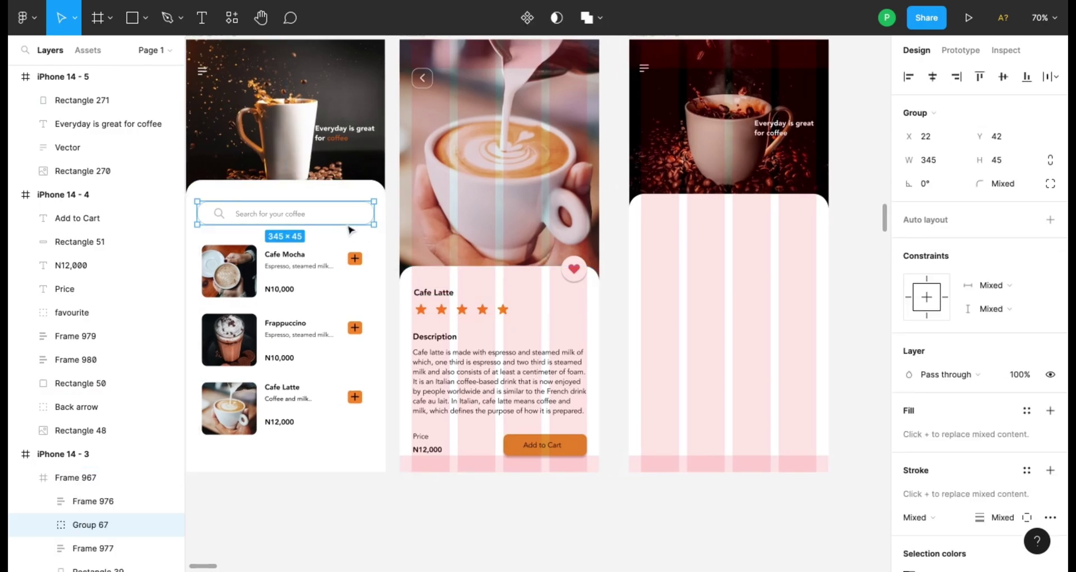
{"action": "left_click", "coordinate": [648, 281]}
{"action": "left_click", "coordinate": [145, 18]}
{"action": "left_click", "coordinate": [147, 48]}
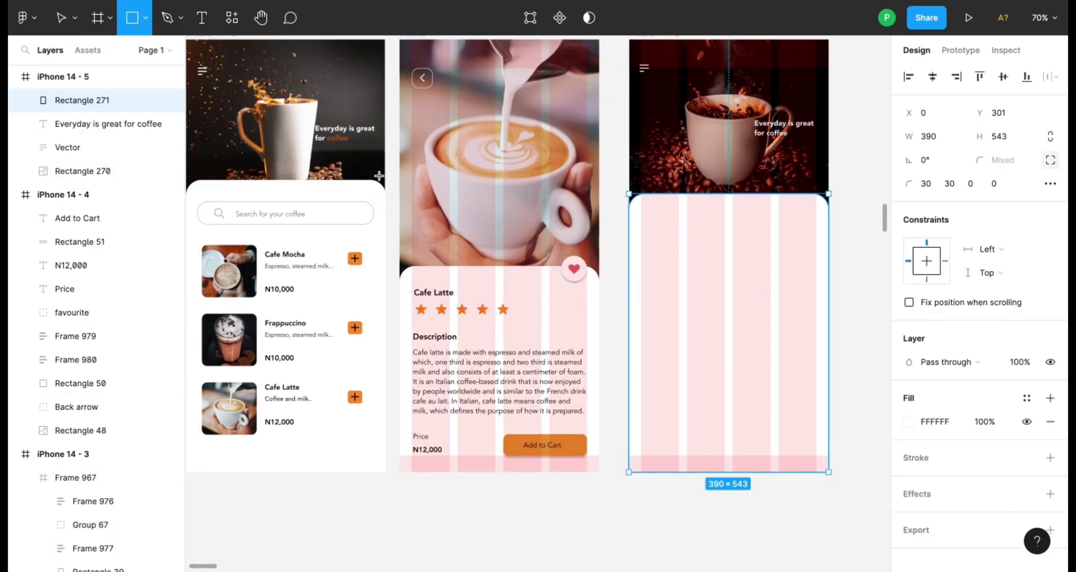
{"action": "left_click_drag", "start_coordinate": [647, 212], "coordinate": [816, 237]}
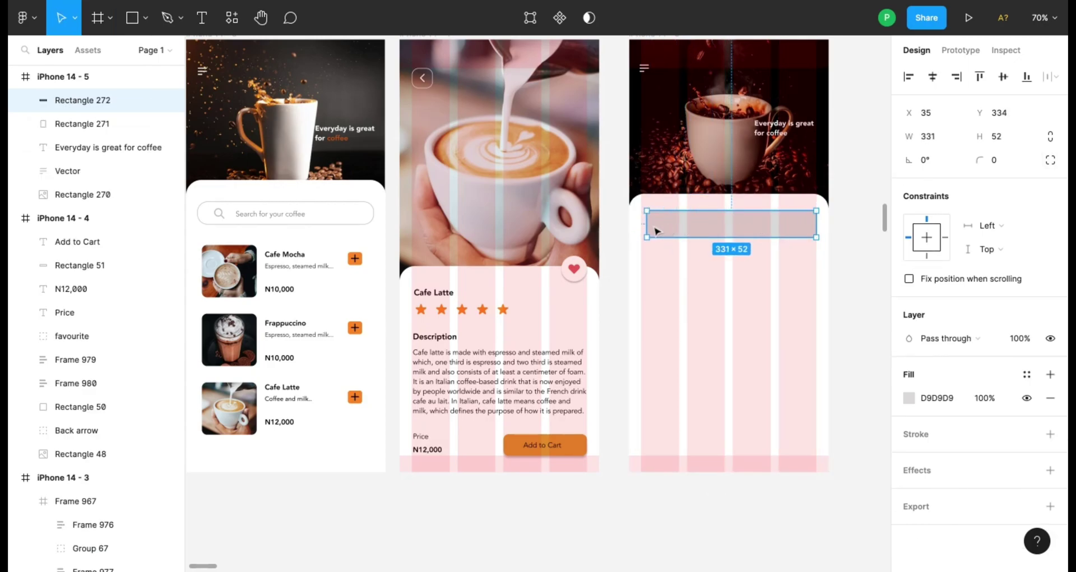
{"action": "left_click_drag", "start_coordinate": [649, 225], "coordinate": [642, 225]}
- Round the search bar rectangle's corners with a radius of 20
{"action": "left_click", "coordinate": [1002, 160]}
{"action": "type", "text": "20"}
{"action": "key", "text": "Return"}
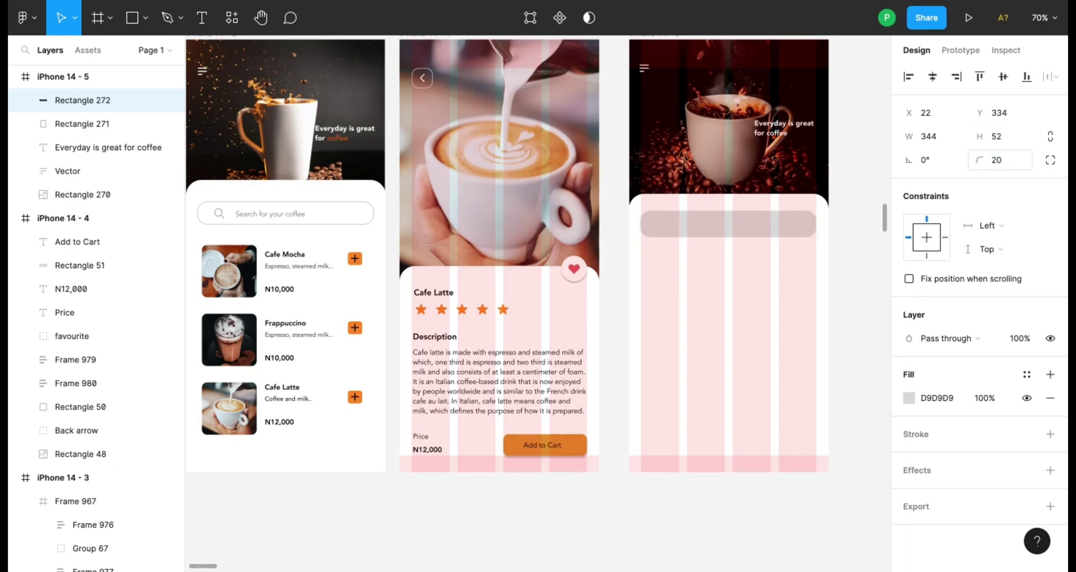
{"action": "left_click", "coordinate": [788, 271]}
- Hide the search bar's fill and add a light grey inside stroke of weight 1
{"action": "left_click", "coordinate": [791, 223]}
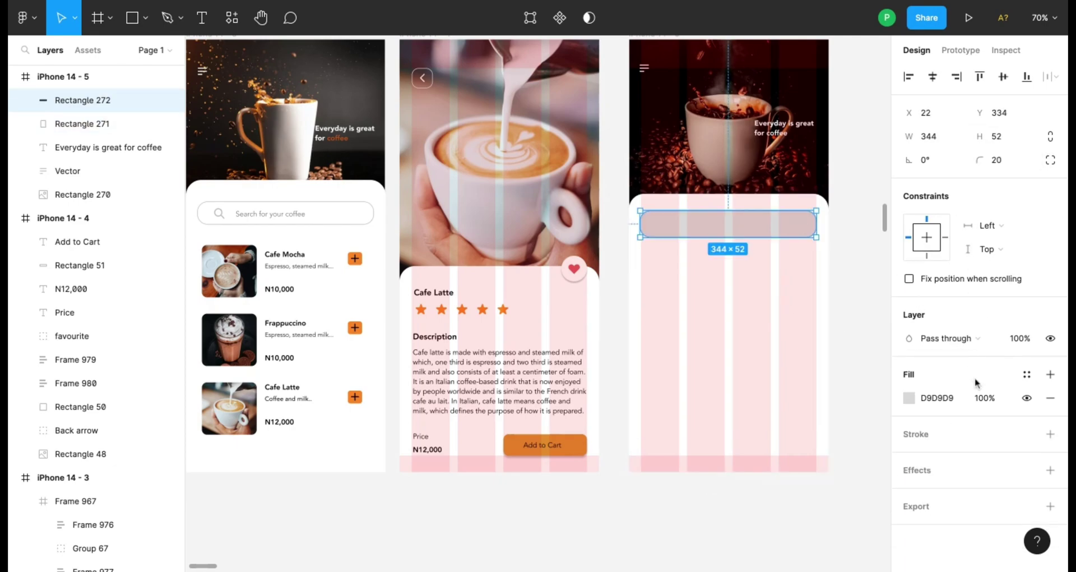
{"action": "left_click", "coordinate": [1027, 398]}
{"action": "left_click", "coordinate": [1051, 434]}
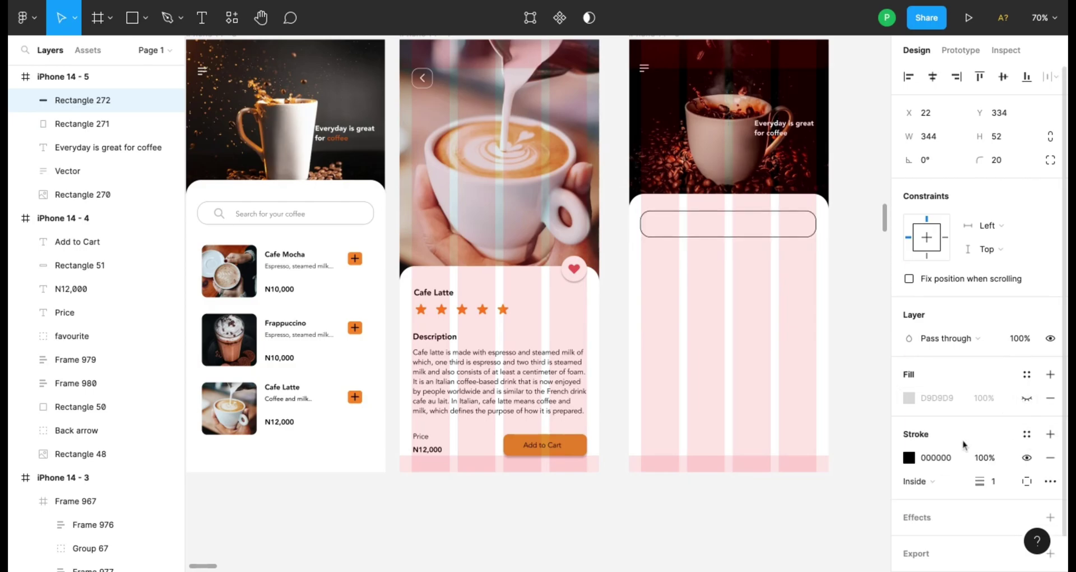
{"action": "left_click", "coordinate": [909, 457]}
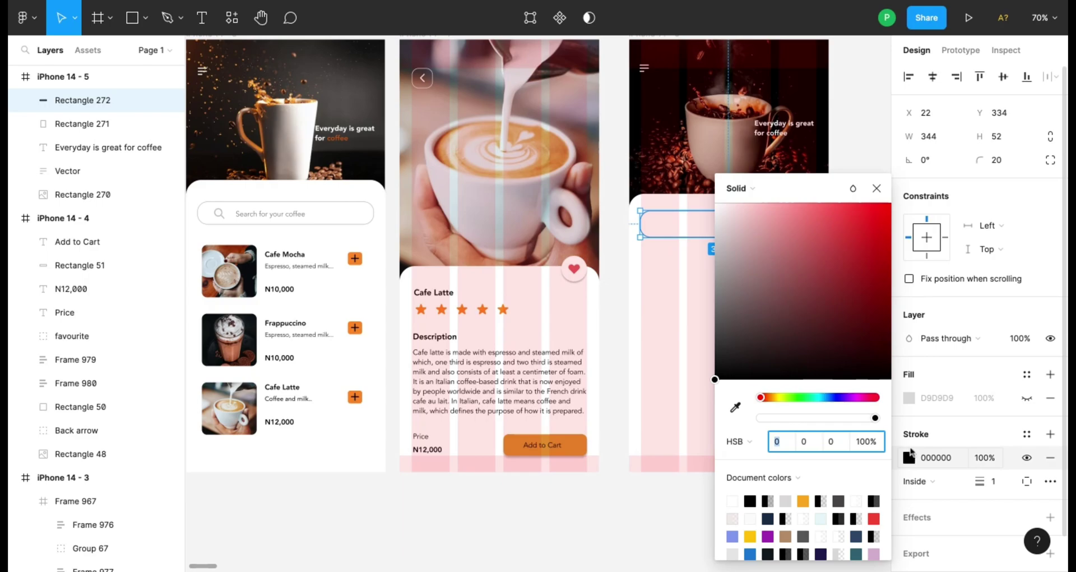
{"action": "mouse_move", "coordinate": [725, 278]}
{"action": "left_mouse_down"}
{"action": "mouse_move", "coordinate": [724, 291]}
{"action": "mouse_move", "coordinate": [722, 229]}
{"action": "left_mouse_up"}
{"action": "left_click", "coordinate": [876, 188]}
{"action": "left_click", "coordinate": [757, 264]}
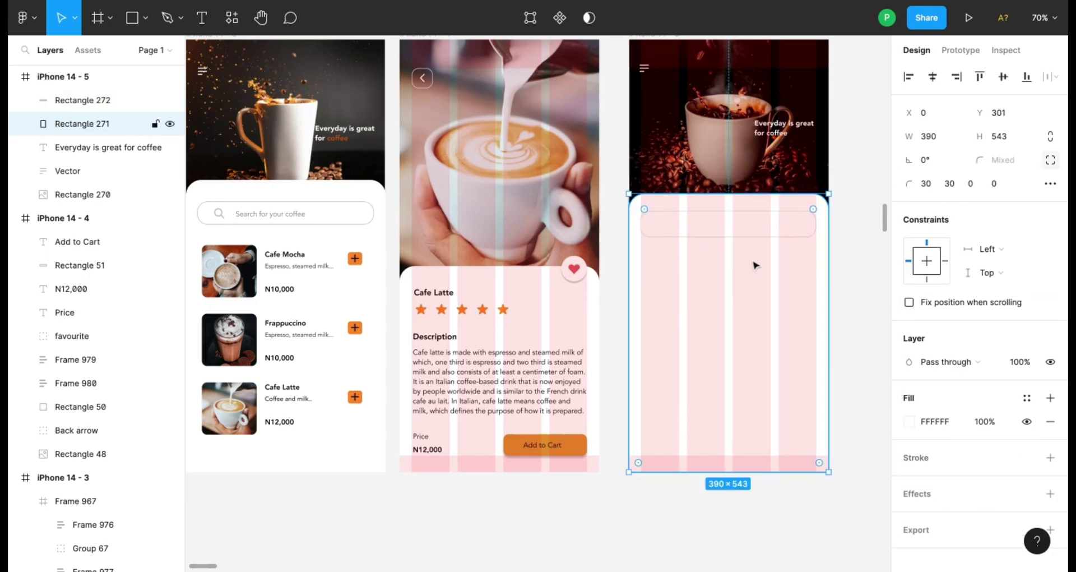
- Move the search bar outline slightly down within the white content area
{"action": "left_click", "coordinate": [759, 236]}
{"action": "left_click_drag", "start_coordinate": [763, 241], "coordinate": [764, 242]}
{"action": "left_click", "coordinate": [793, 321]}
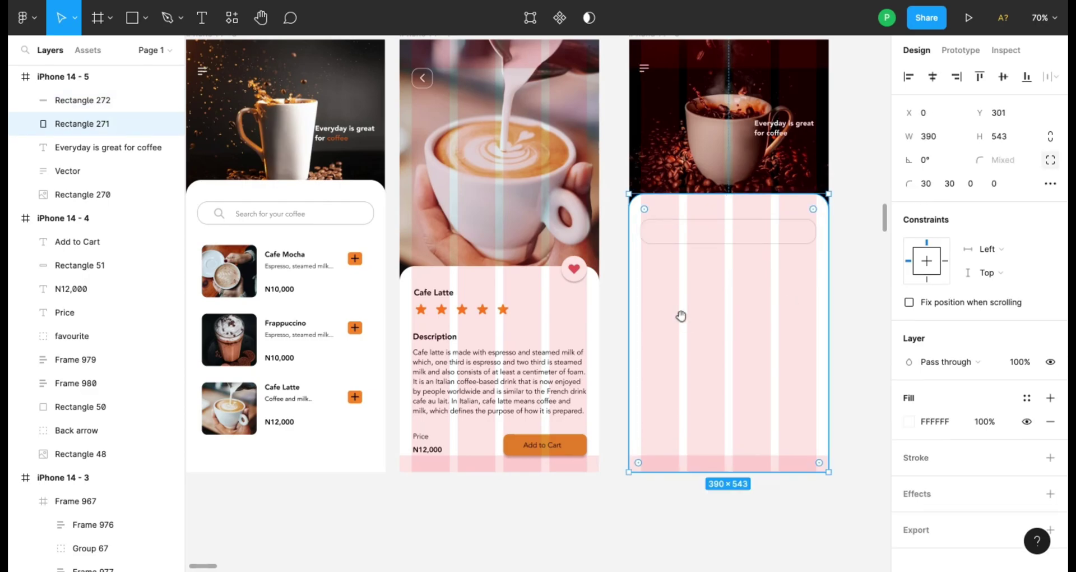
- Copy the search icon and "Search for your coffee" text from iPhone 14 - 3 into the iPhone 14 - 5 search bar
{"action": "left_click_drag", "start_coordinate": [670, 314], "coordinate": [681, 316]}
{"action": "left_click", "coordinate": [281, 218]}
{"action": "left_click", "coordinate": [280, 218]}
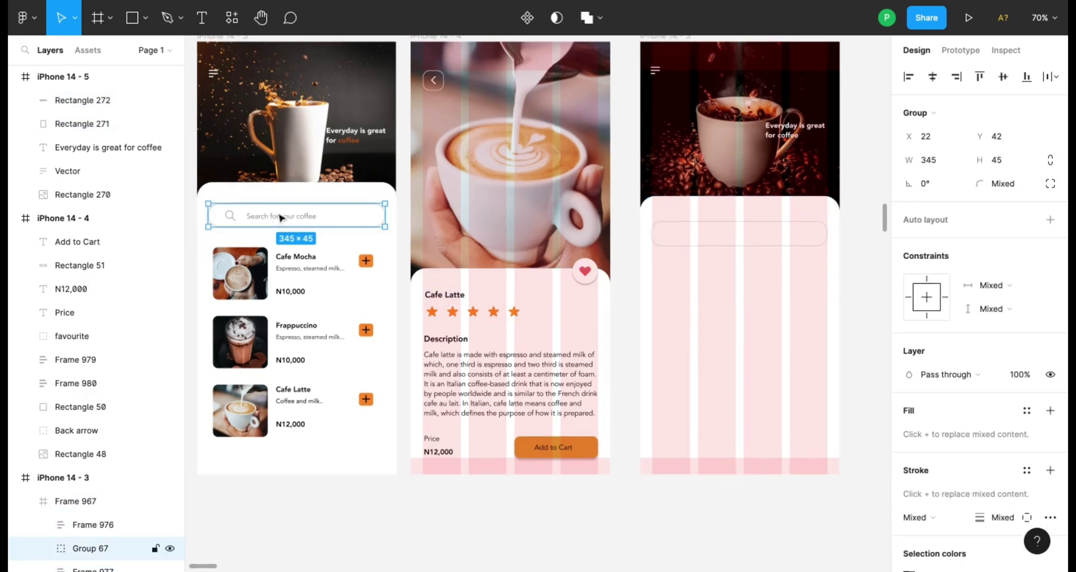
{"action": "left_click", "coordinate": [309, 221]}
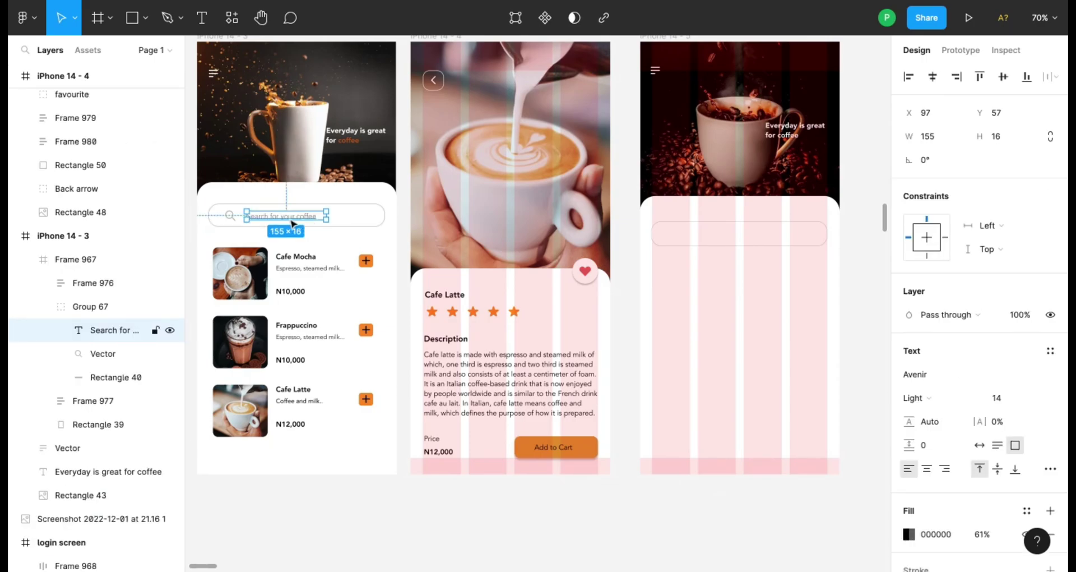
{"action": "left_click", "coordinate": [233, 221], "text": "shift"}
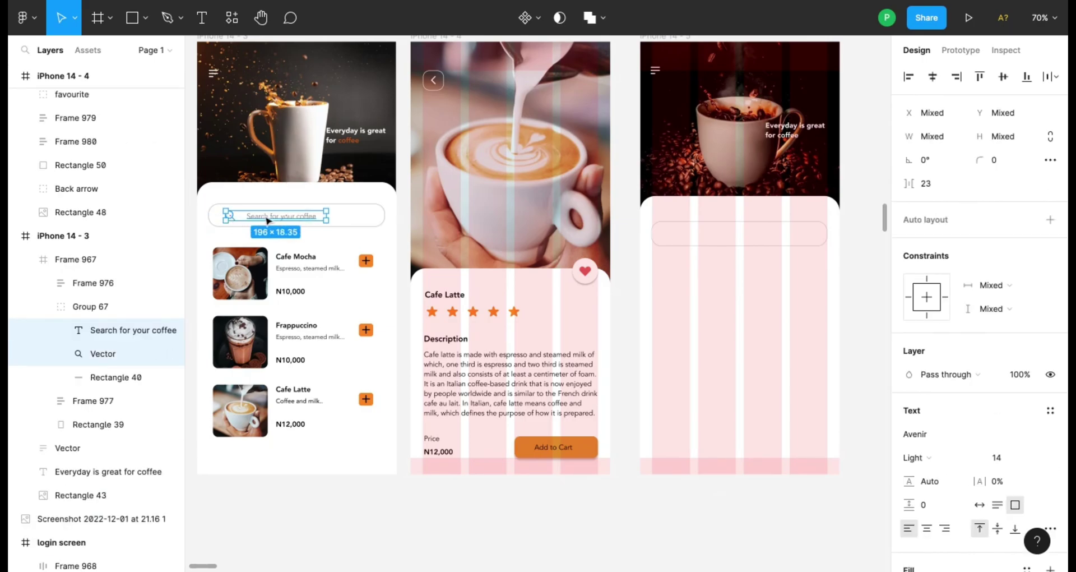
{"action": "left_click_drag", "start_coordinate": [273, 220], "coordinate": [722, 237]}
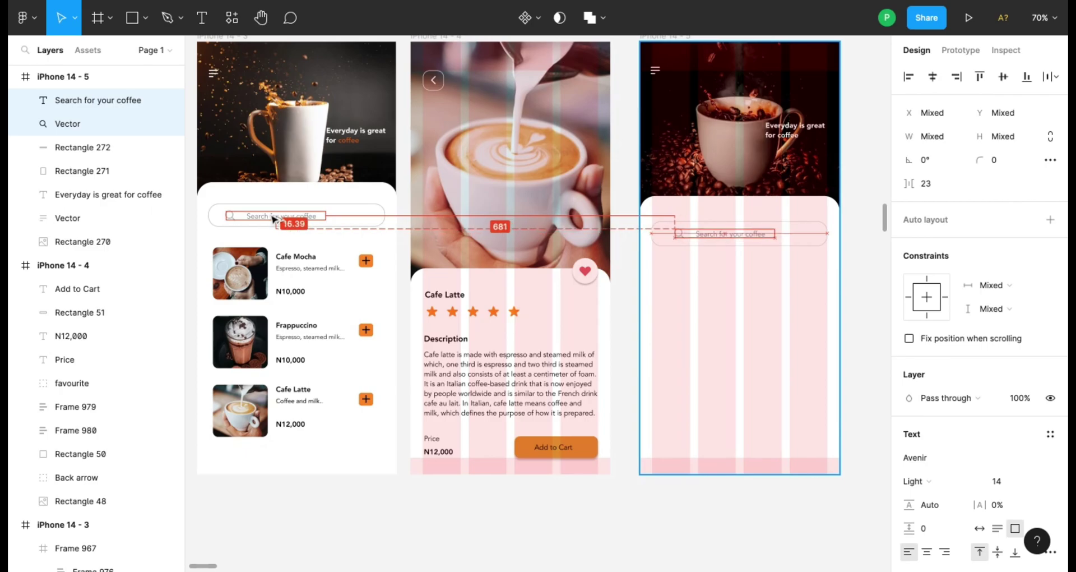
- Wrap the copied search icon and text in a horizontal, centre-aligned auto layout and position it at X 65, Y 365
{"action": "left_click", "coordinate": [756, 271]}
{"action": "left_click", "coordinate": [742, 235]}
{"action": "left_click", "coordinate": [676, 232], "text": "shift"}
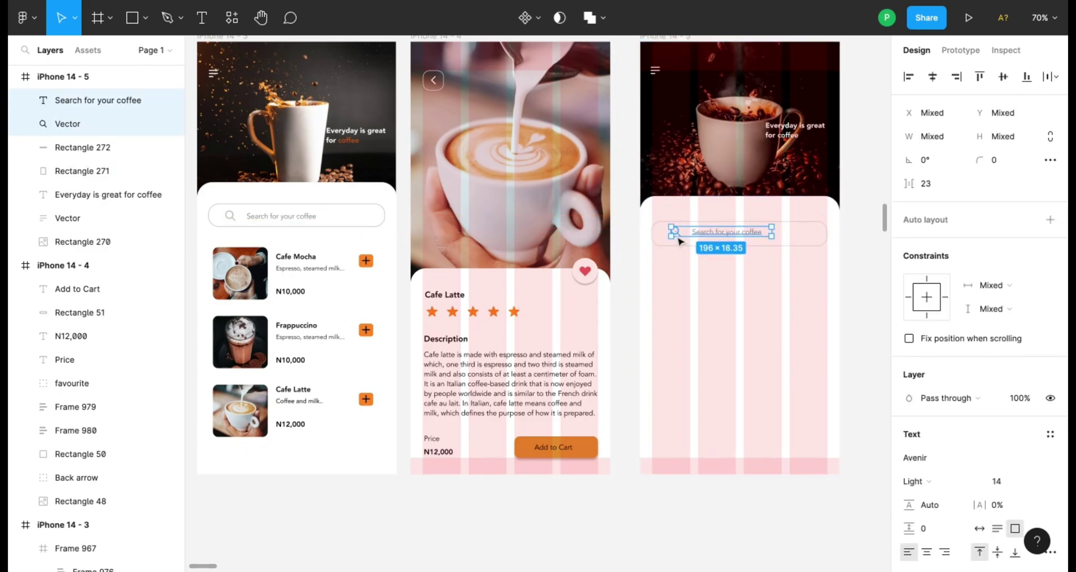
{"action": "key", "text": "shift+a"}
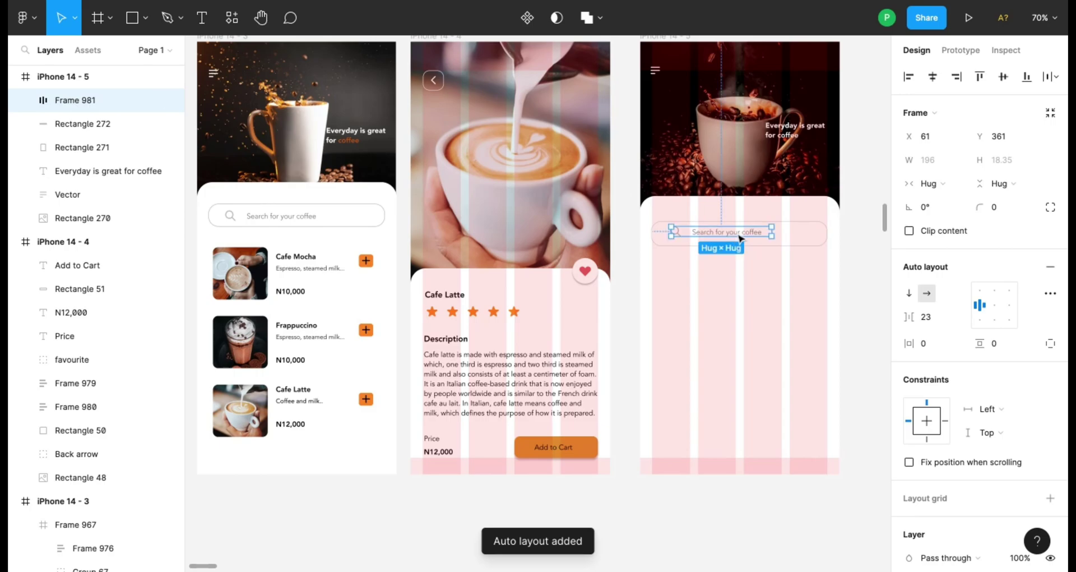
{"action": "left_click_drag", "start_coordinate": [740, 238], "coordinate": [743, 240]}
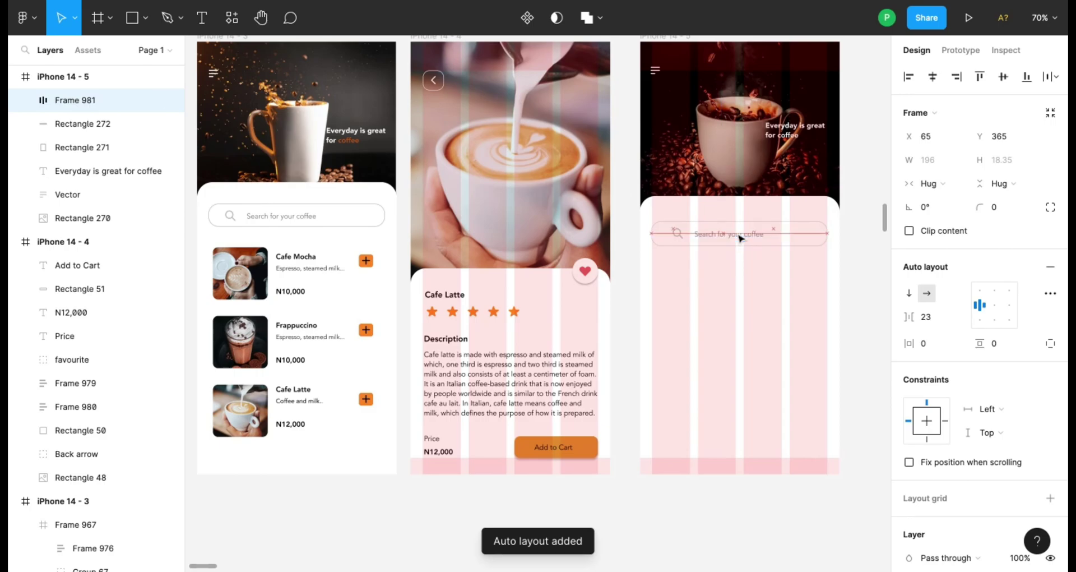
{"action": "left_click", "coordinate": [991, 310]}
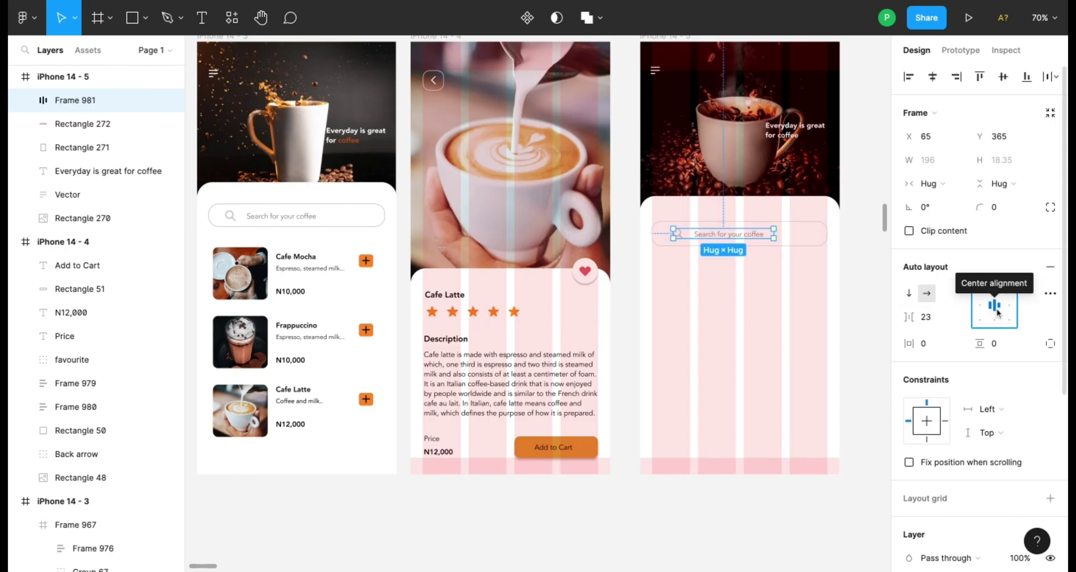
- Shrink the search icon in the iPhone 14 - 5 search bar proportionally to a width of 15
{"action": "left_click", "coordinate": [764, 259]}
{"action": "scroll", "coordinate": [764, 259], "scroll_direction": "up", "scroll_amount": 5}
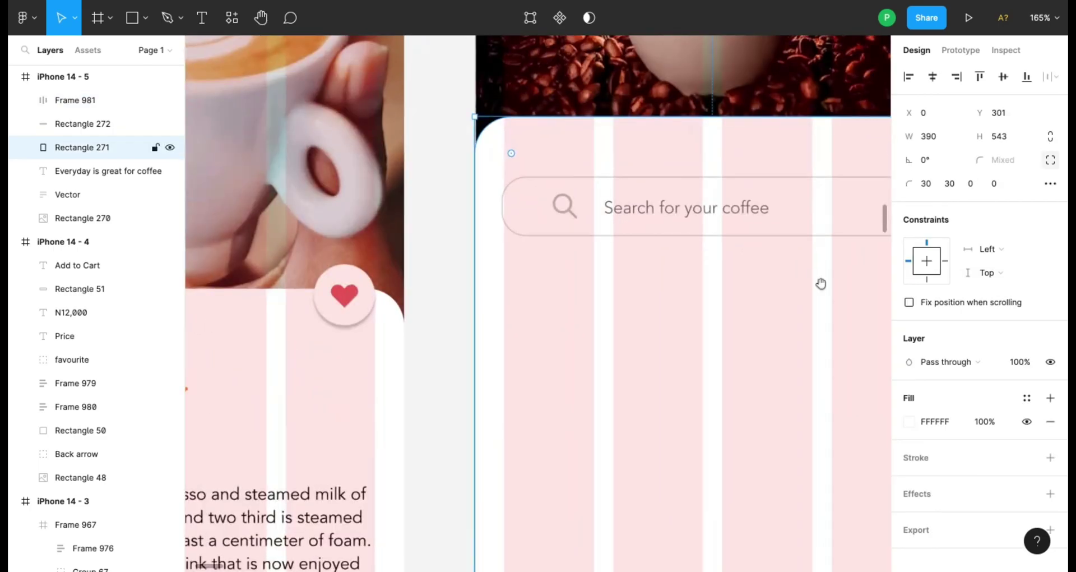
{"action": "scroll", "coordinate": [821, 284], "scroll_direction": "right", "scroll_amount": 5}
{"action": "double_click", "coordinate": [363, 248]}
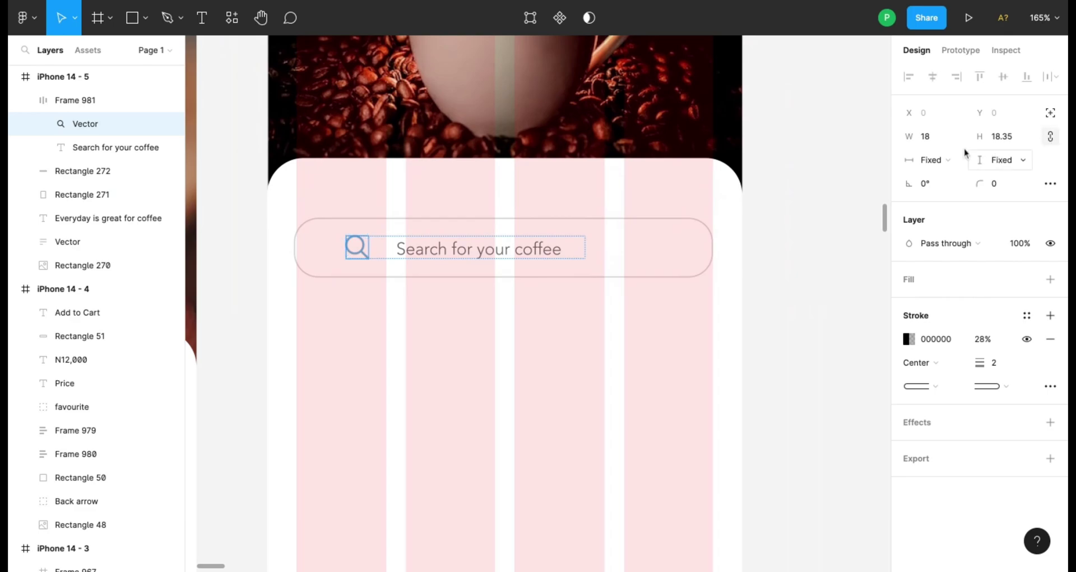
{"action": "left_click", "coordinate": [947, 142]}
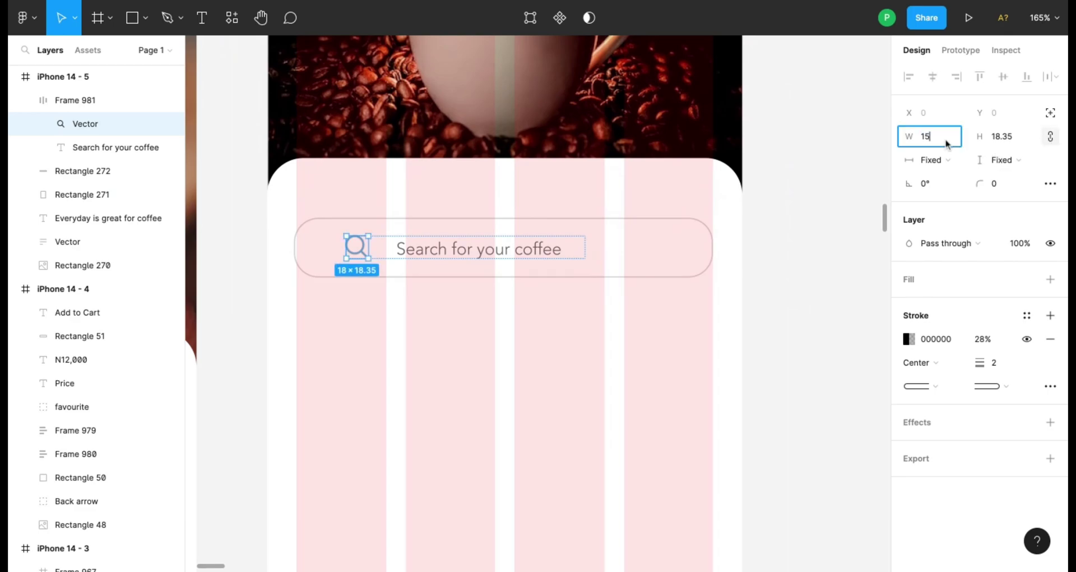
{"action": "type", "text": "15"}
{"action": "key", "text": "Return"}
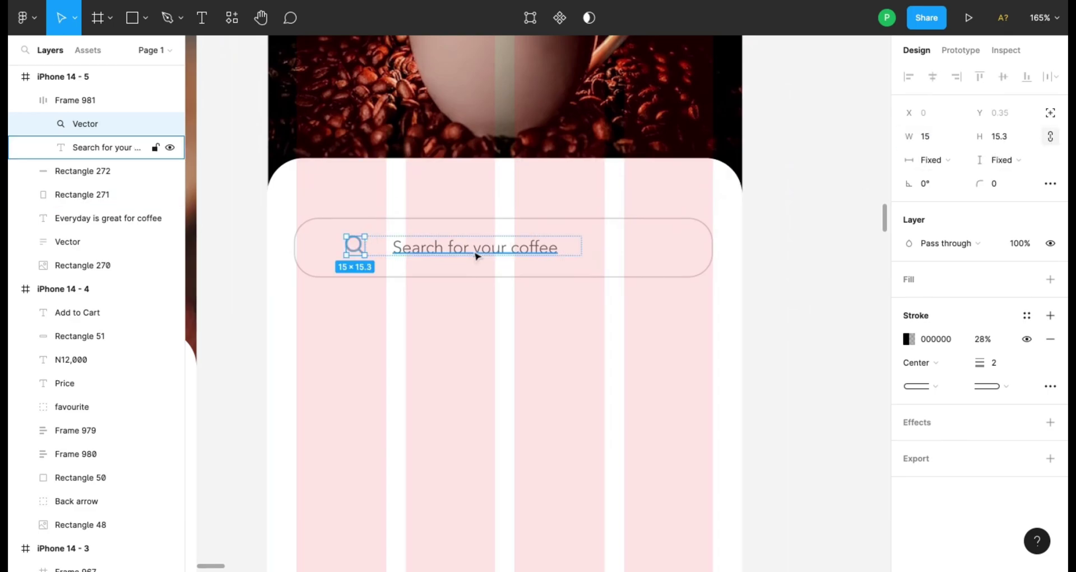
- Set the spacing between the search icon and the "Search for your coffee" text to 16 in their auto layout
{"action": "left_click", "coordinate": [532, 277]}
{"action": "left_click", "coordinate": [524, 258]}
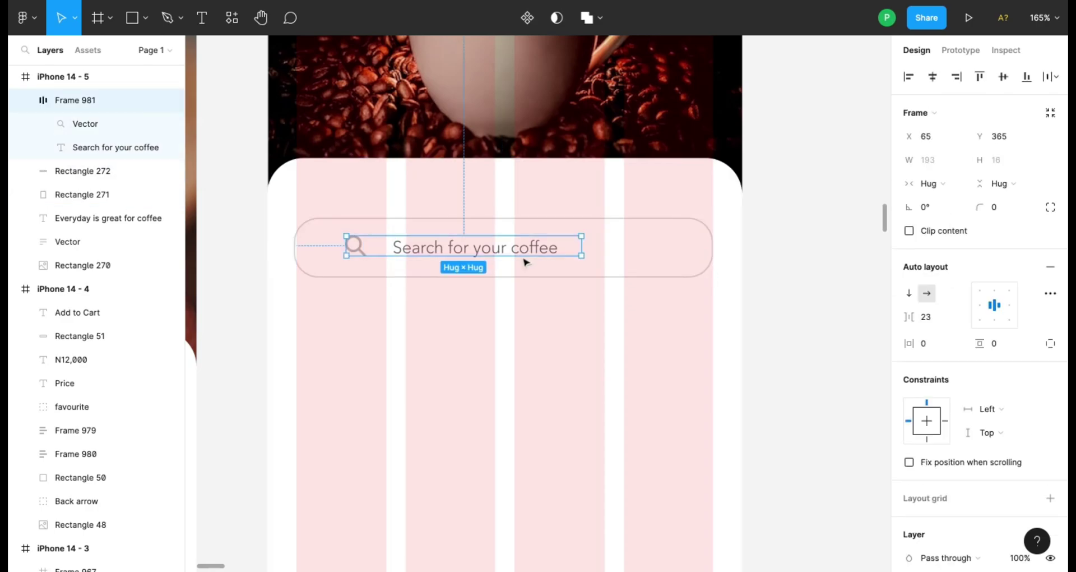
{"action": "left_click", "coordinate": [930, 318]}
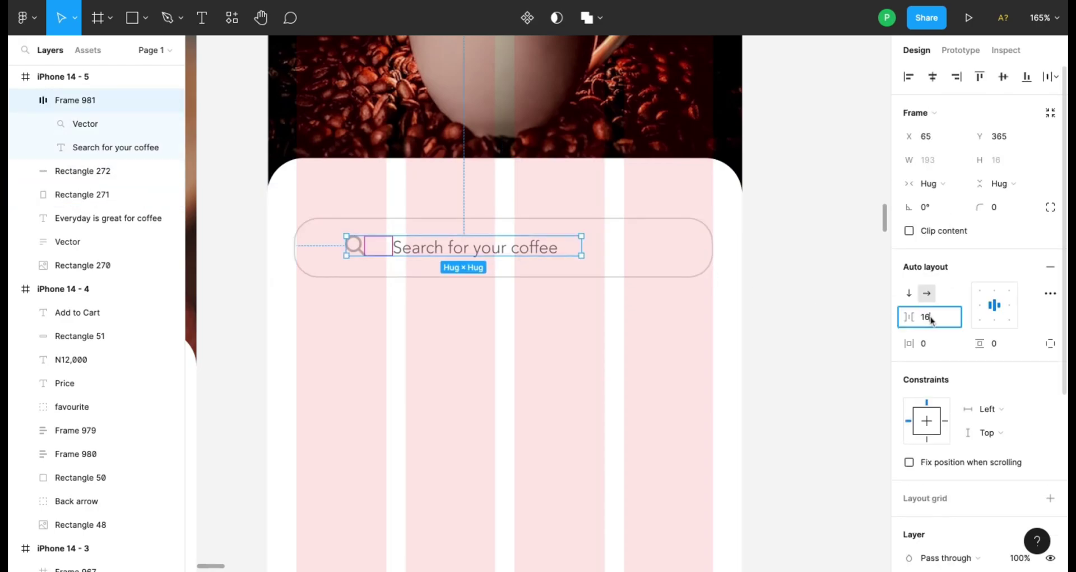
{"action": "type", "text": "16"}
{"action": "key", "text": "Return"}
{"action": "left_click", "coordinate": [660, 412]}
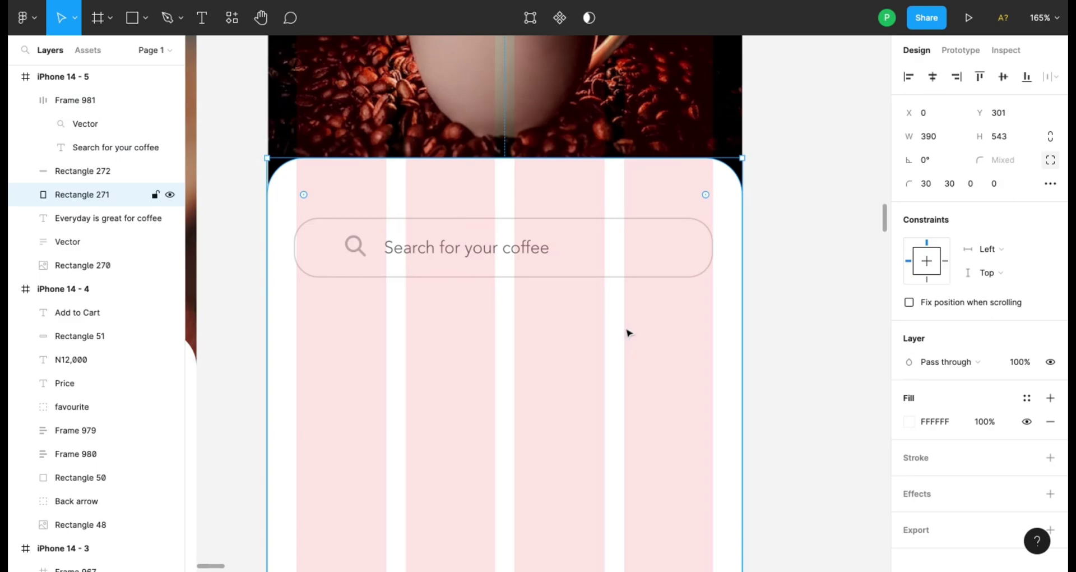
- Reduce the search bar outline's height to 37 and reposition the search icon and text inside it
{"action": "left_click", "coordinate": [639, 277]}
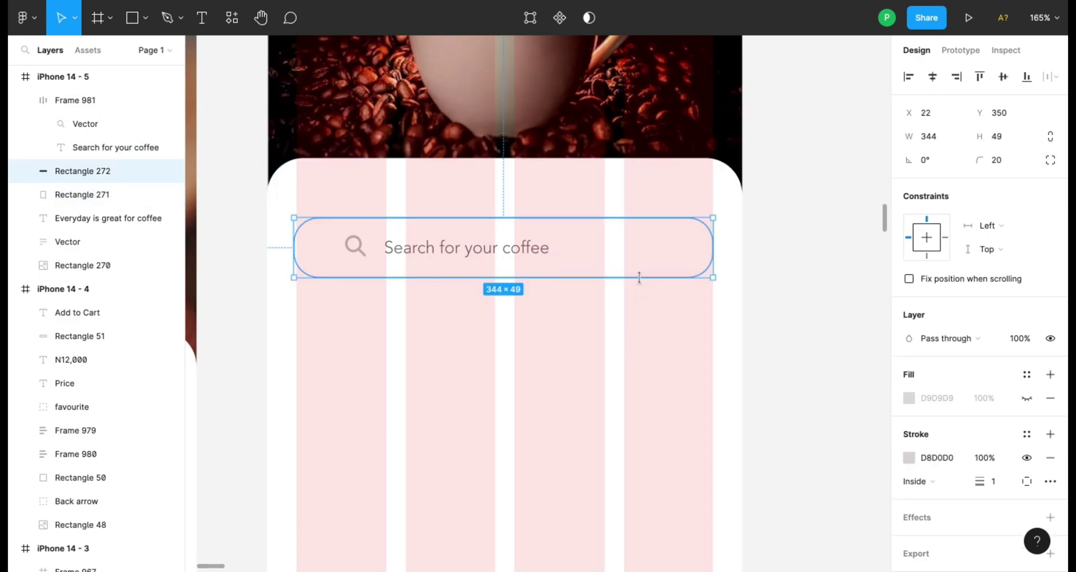
{"action": "left_click", "coordinate": [543, 247]}
{"action": "mouse_move", "coordinate": [468, 254]}
{"action": "left_mouse_down"}
{"action": "mouse_move", "coordinate": [495, 248]}
{"action": "mouse_move", "coordinate": [487, 253]}
{"action": "left_mouse_up"}
{"action": "left_click", "coordinate": [549, 310]}
- Wrap the search bar outline and the icon-and-text frame in one auto layout and centre it horizontally in iPhone 14 - 5
{"action": "scroll", "coordinate": [548, 314], "scroll_direction": "down", "scroll_amount": 6}
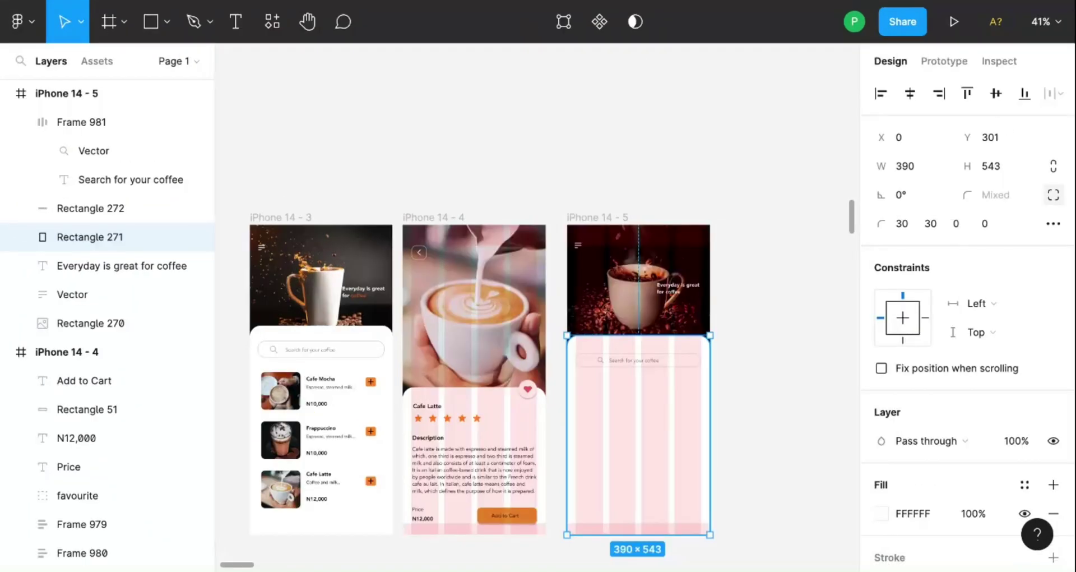
{"action": "scroll", "coordinate": [548, 310], "scroll_direction": "down", "scroll_amount": 2}
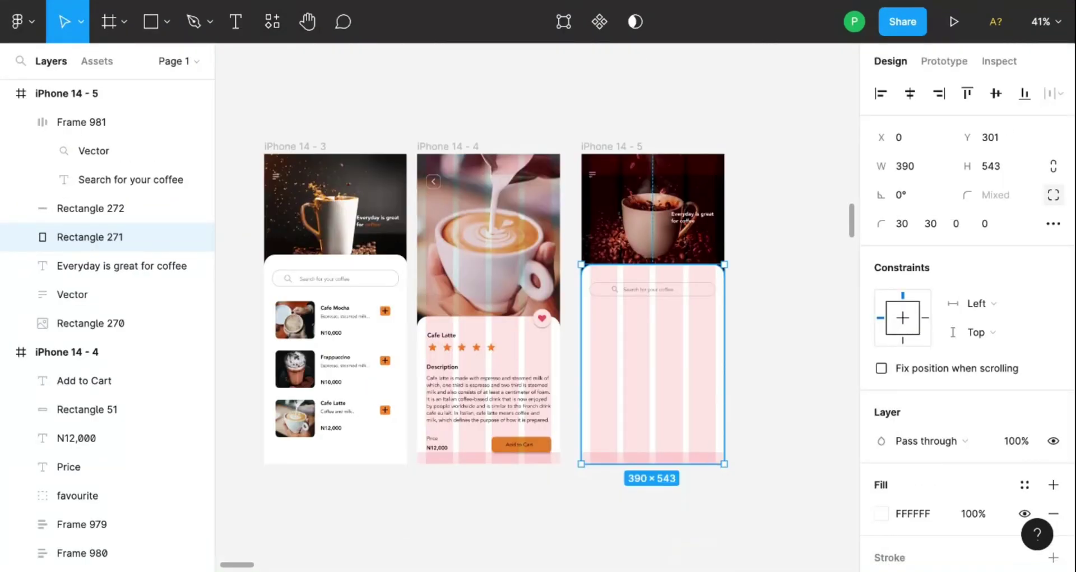
{"action": "scroll", "coordinate": [547, 251], "scroll_direction": "up", "scroll_amount": 3}
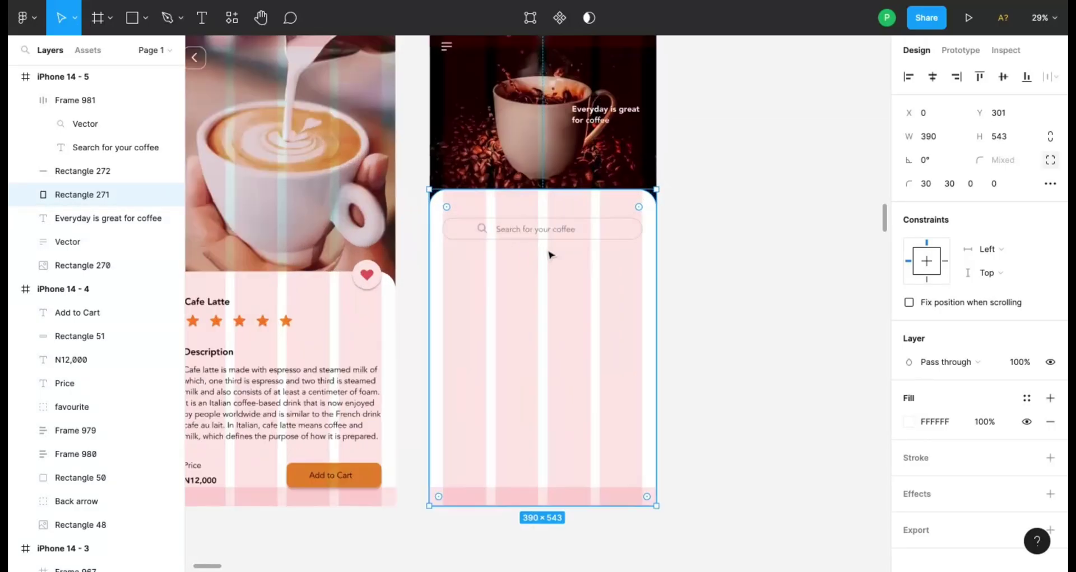
{"action": "scroll", "coordinate": [465, 312], "scroll_direction": "left", "scroll_amount": 3}
{"action": "scroll", "coordinate": [464, 313], "scroll_direction": "left", "scroll_amount": 2}
{"action": "scroll", "coordinate": [464, 313], "scroll_direction": "right", "scroll_amount": 4}
{"action": "left_click", "coordinate": [673, 242]}
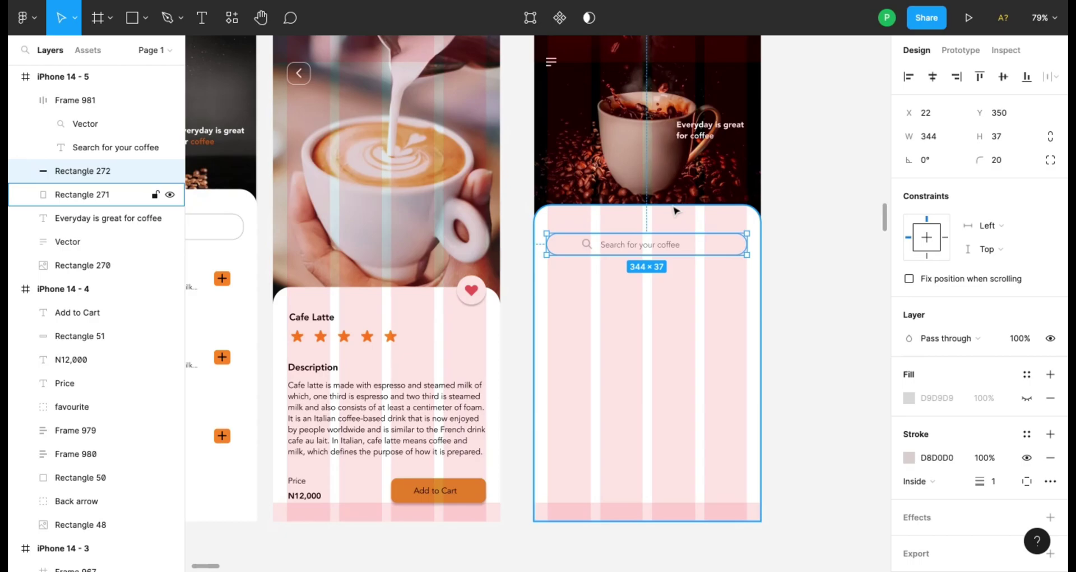
{"action": "key", "text": "alt"}
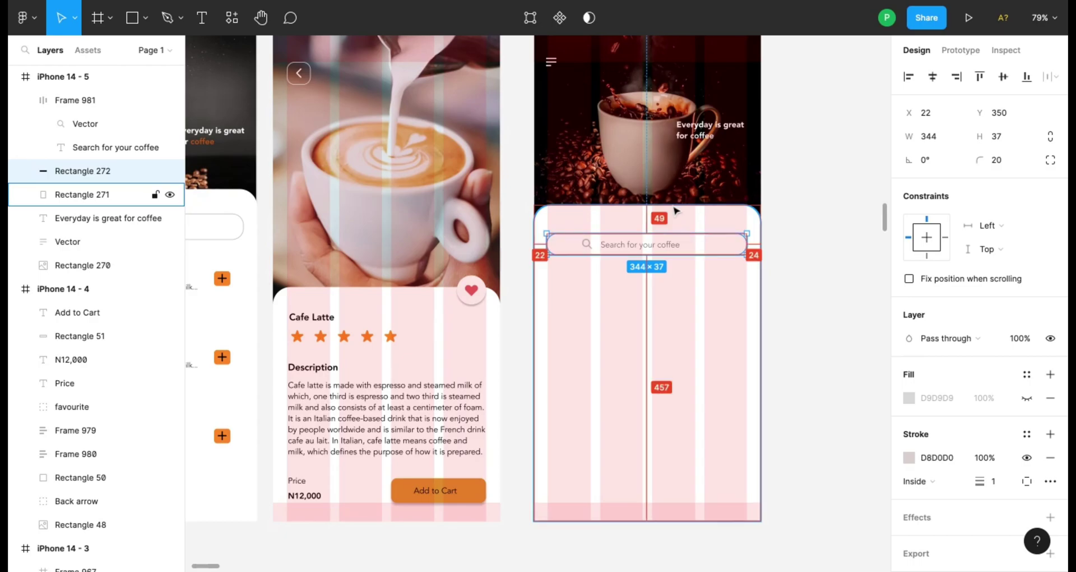
{"action": "left_click", "coordinate": [670, 248], "text": "shift"}
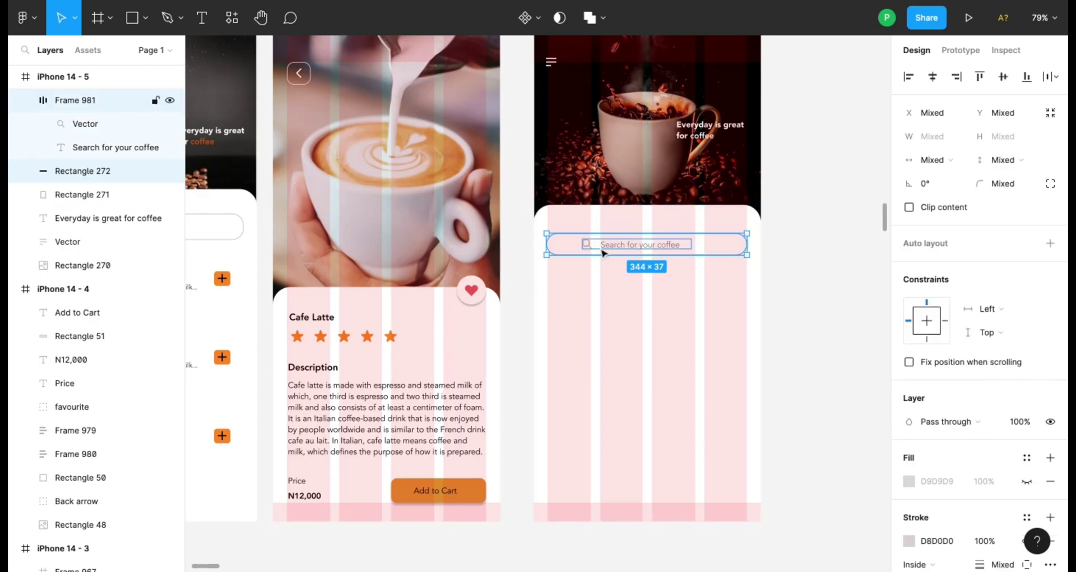
{"action": "key", "text": "shift+a"}
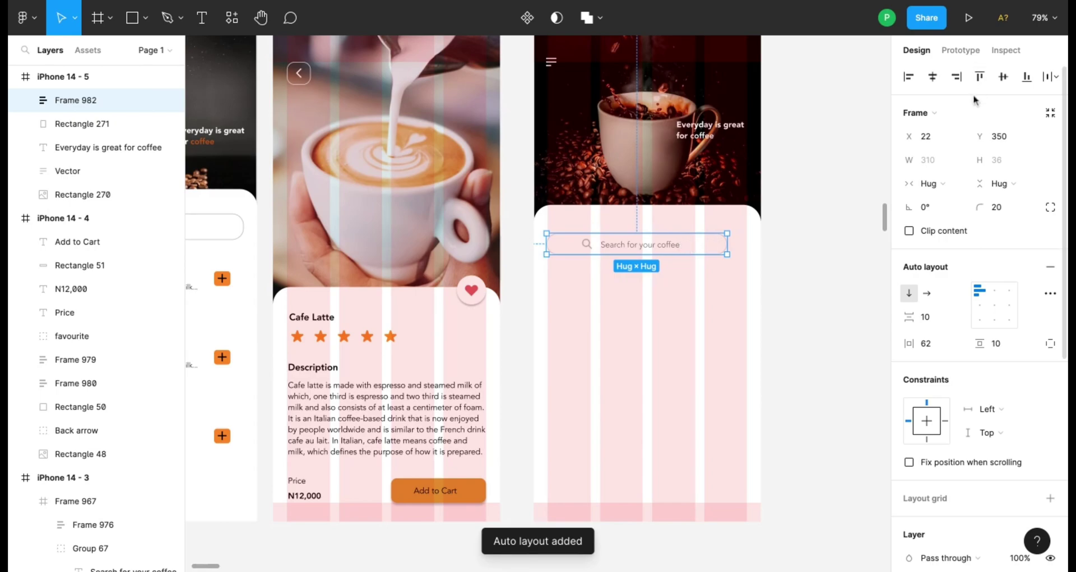
{"action": "left_click", "coordinate": [933, 77]}
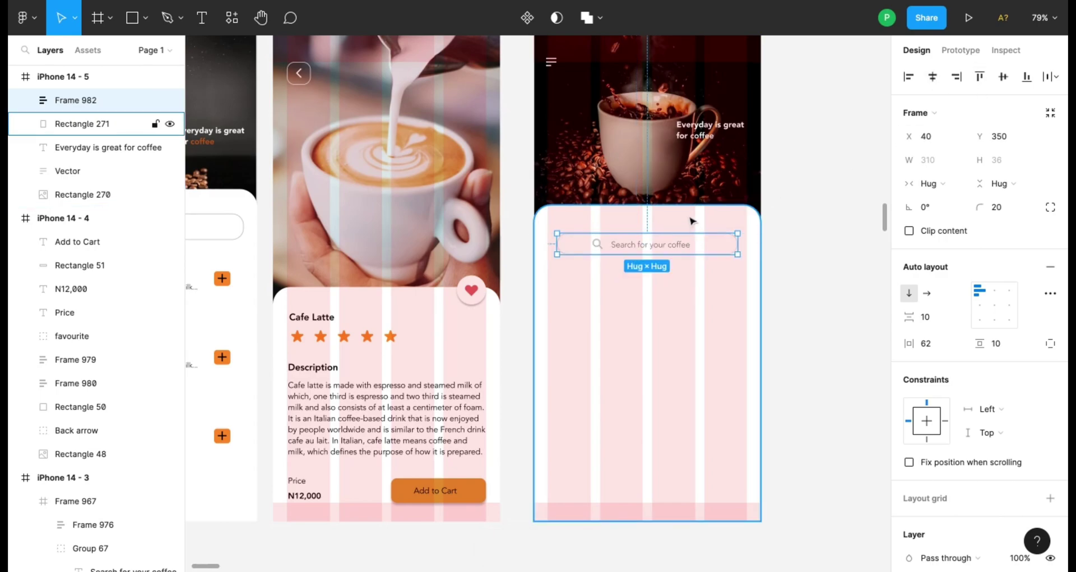
- Check the search bar's distance from the white content area's top edge and nudge it up to Y 349
{"action": "key", "text": "alt"}
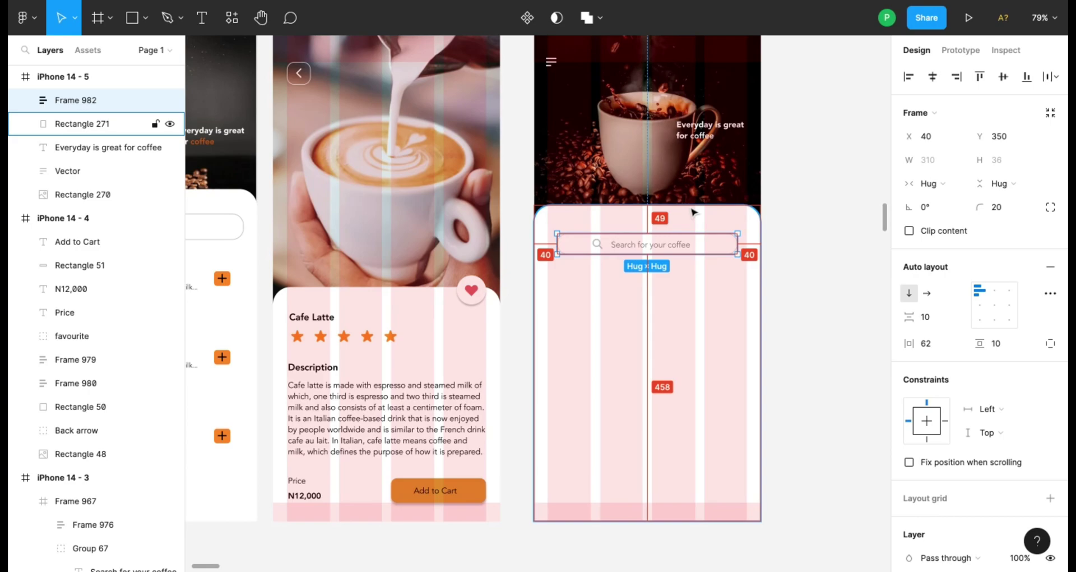
{"action": "key", "text": "Up"}
{"action": "key", "text": "alt"}
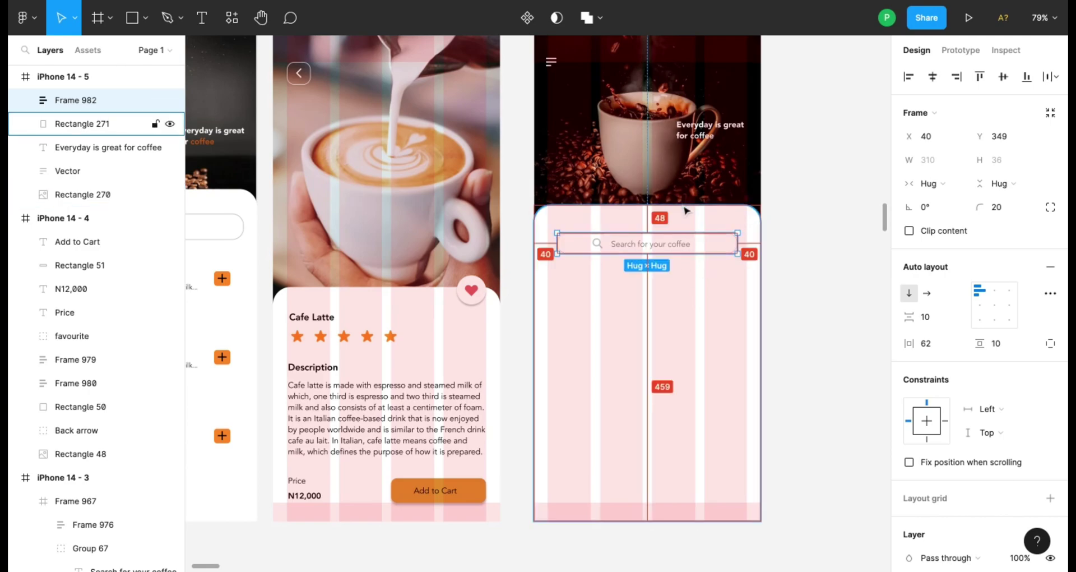
{"action": "left_click", "coordinate": [686, 210]}
- Draw a placeholder rectangle about 109 × 111 below the search bar in iPhone 14 - 5, starting at Y 422
{"action": "scroll", "coordinate": [726, 356], "scroll_direction": "down", "scroll_amount": 2}
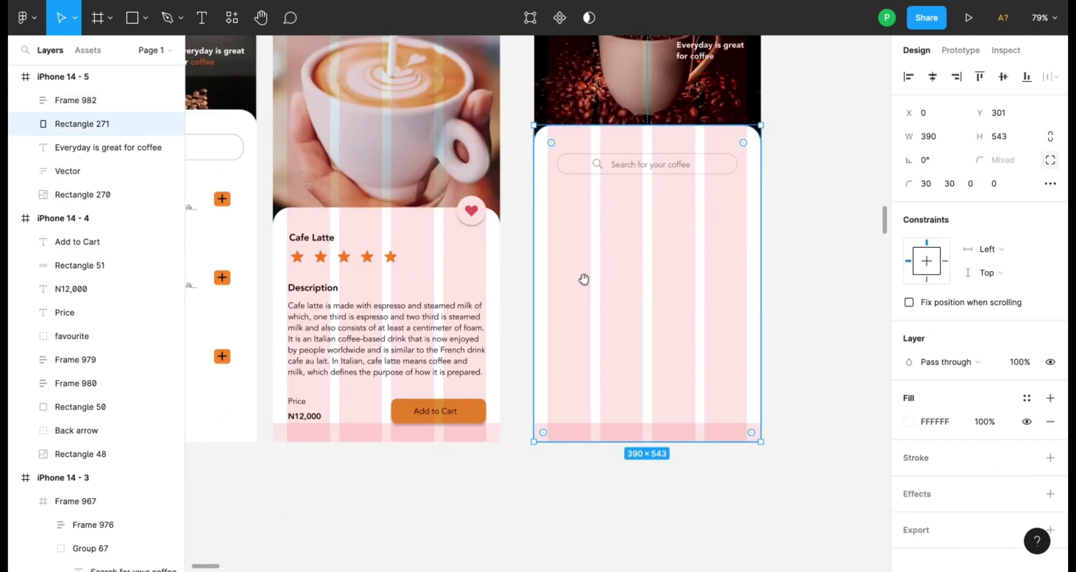
{"action": "scroll", "coordinate": [584, 280], "scroll_direction": "left", "scroll_amount": 3}
{"action": "scroll", "coordinate": [584, 280], "scroll_direction": "left", "scroll_amount": 3}
{"action": "scroll", "coordinate": [583, 279], "scroll_direction": "up", "scroll_amount": 1}
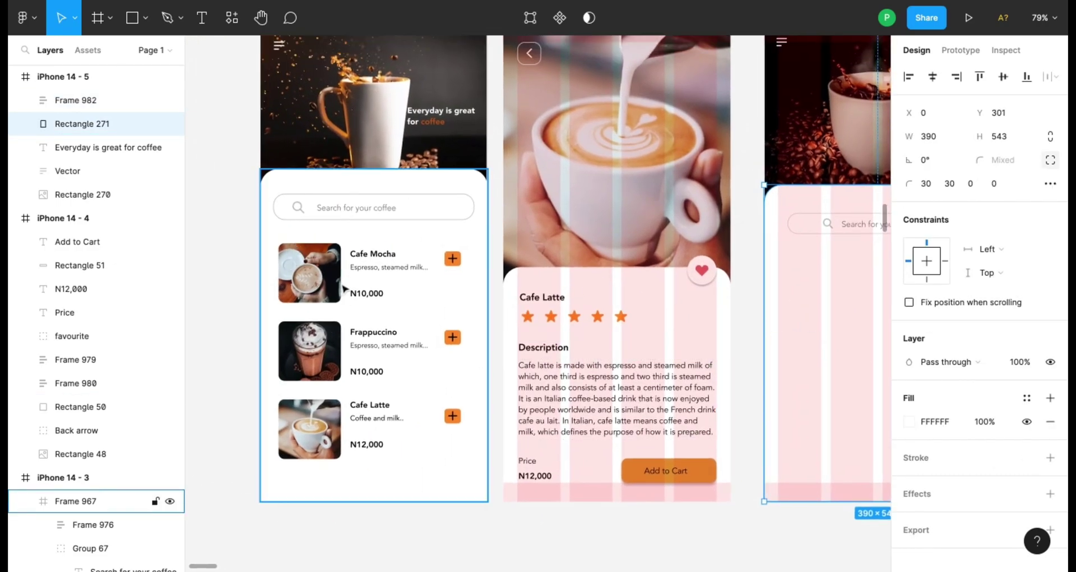
{"action": "scroll", "coordinate": [807, 317], "scroll_direction": "right", "scroll_amount": 6}
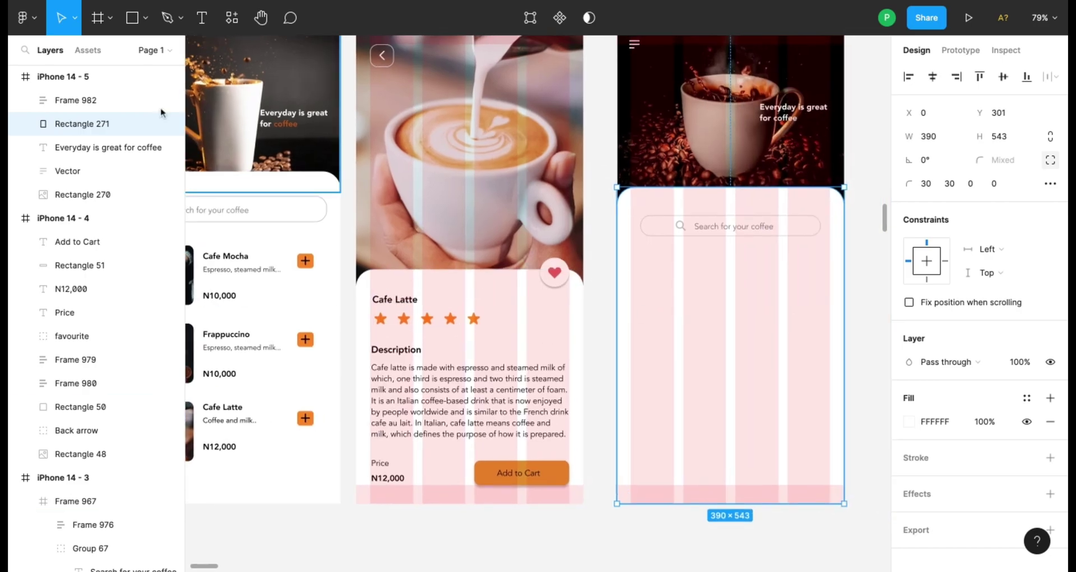
{"action": "left_click", "coordinate": [145, 17]}
{"action": "left_click", "coordinate": [136, 48]}
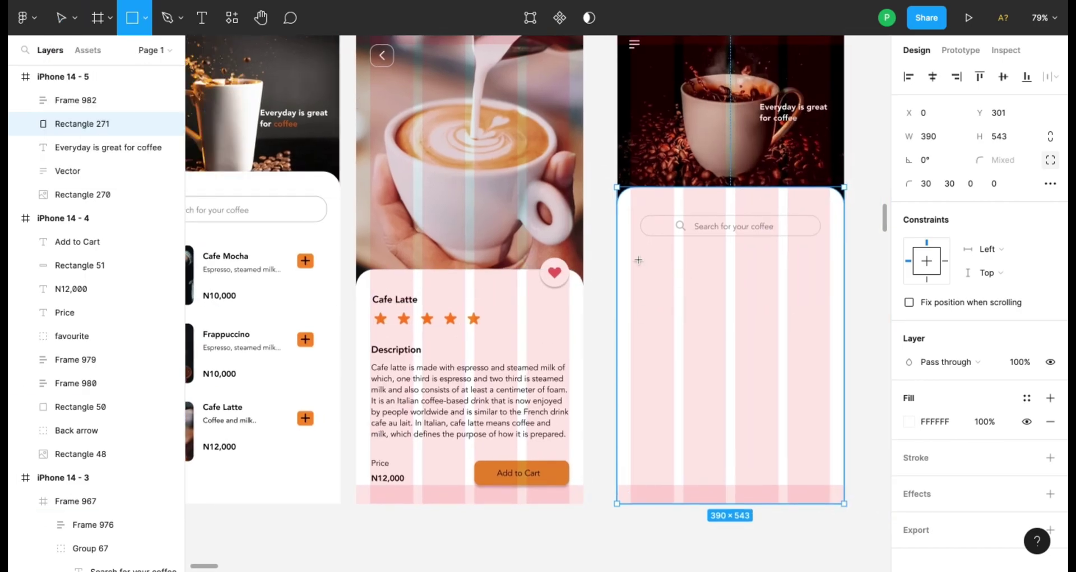
{"action": "mouse_move", "coordinate": [639, 257]}
{"action": "left_mouse_down"}
{"action": "mouse_move", "coordinate": [677, 303]}
{"action": "mouse_move", "coordinate": [649, 286]}
{"action": "mouse_move", "coordinate": [704, 278]}
{"action": "left_mouse_up"}
{"action": "scroll", "coordinate": [701, 367], "scroll_direction": "down", "scroll_amount": 1}
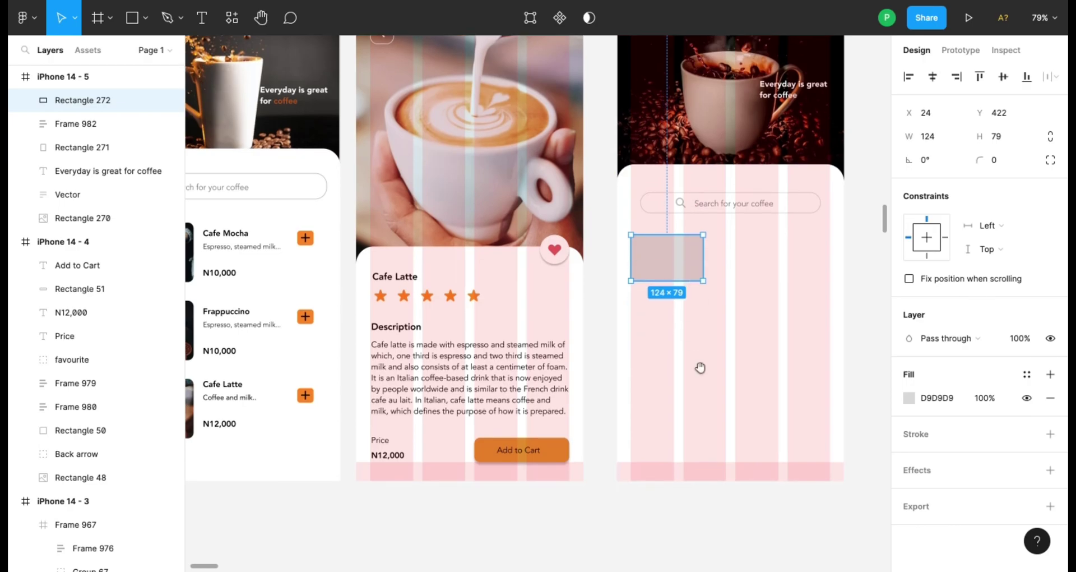
{"action": "scroll", "coordinate": [701, 367], "scroll_direction": "down", "scroll_amount": 2}
{"action": "scroll", "coordinate": [680, 339], "scroll_direction": "up", "scroll_amount": 2}
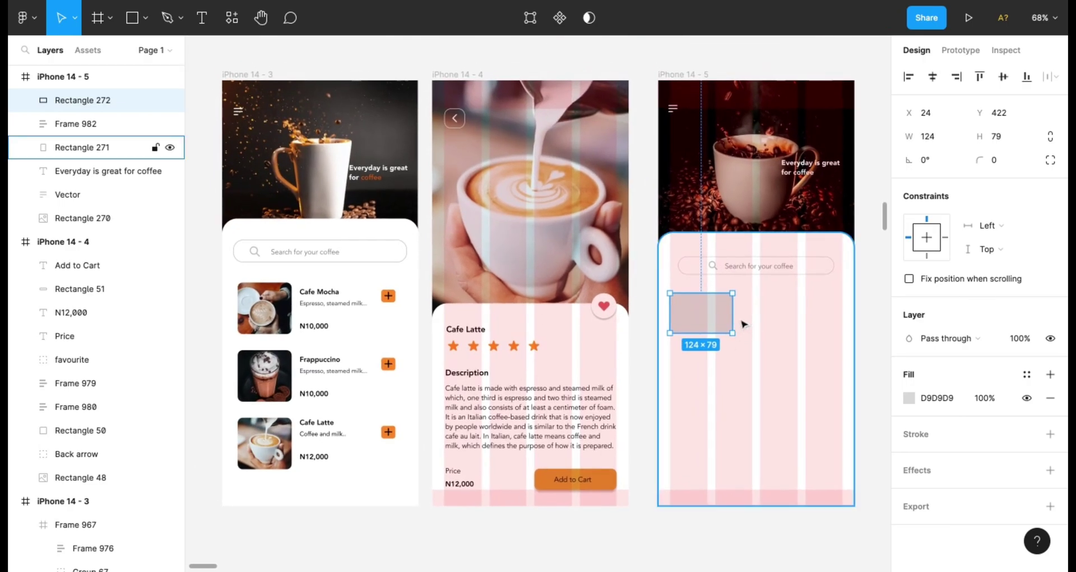
{"action": "mouse_move", "coordinate": [716, 335]}
{"action": "left_mouse_down"}
{"action": "mouse_move", "coordinate": [716, 359]}
{"action": "mouse_move", "coordinate": [725, 328]}
{"action": "left_mouse_up"}
{"action": "left_click", "coordinate": [760, 365]}
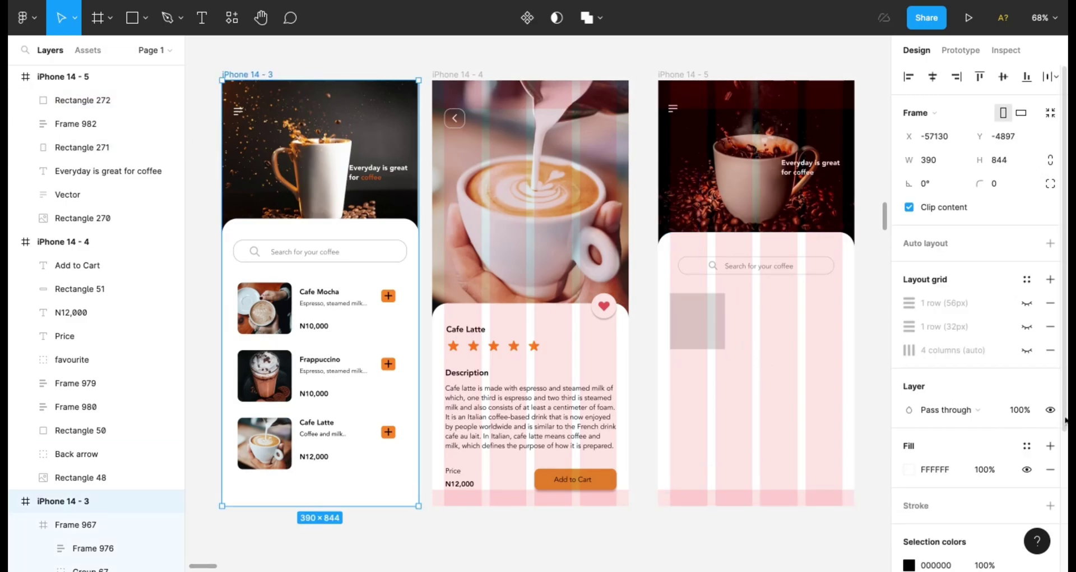
- Check the iPhone 14 - 3 layout against its four-column grid and move the new placeholder rectangle to X 22
{"action": "left_click", "coordinate": [1027, 349]}
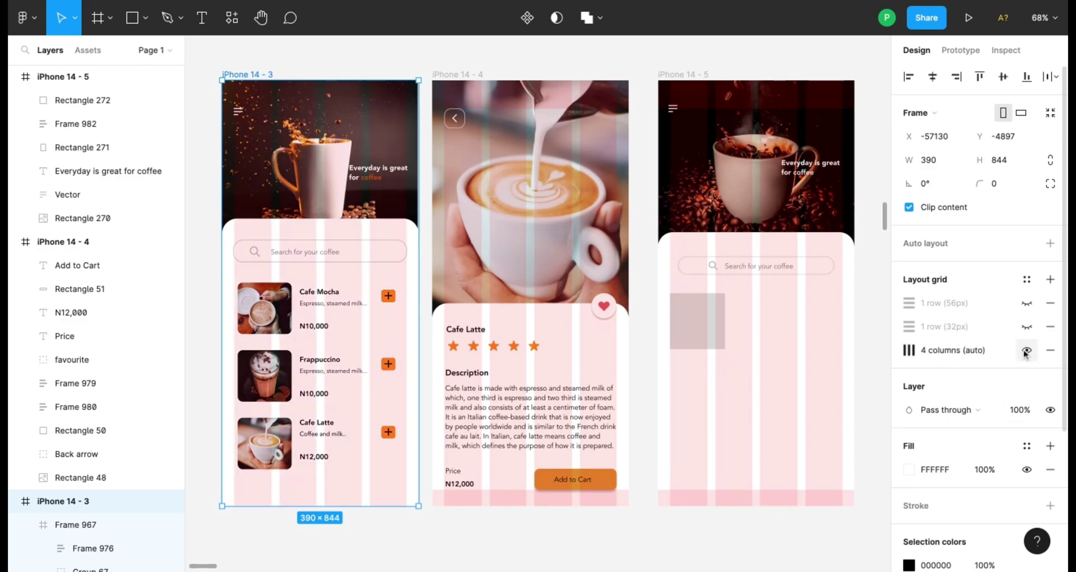
{"action": "left_click", "coordinate": [1027, 350]}
{"action": "left_click_drag", "start_coordinate": [697, 325], "coordinate": [693, 328]}
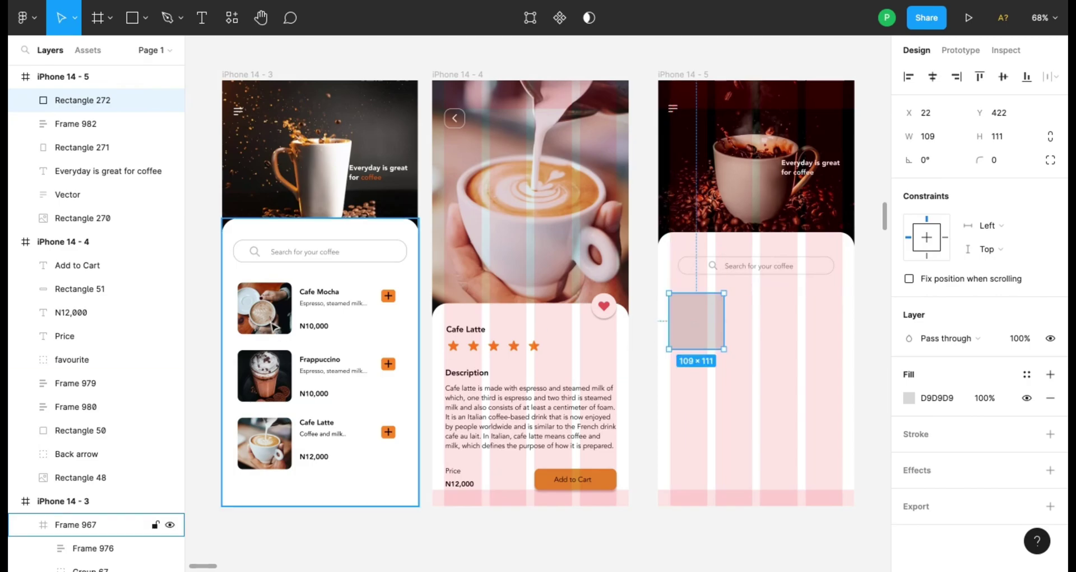
- Check the Cafe Mocha image's size in iPhone 14 - 3 and set the placeholder rectangle's width to 107
{"action": "double_click", "coordinate": [271, 323]}
{"action": "double_click", "coordinate": [271, 323]}
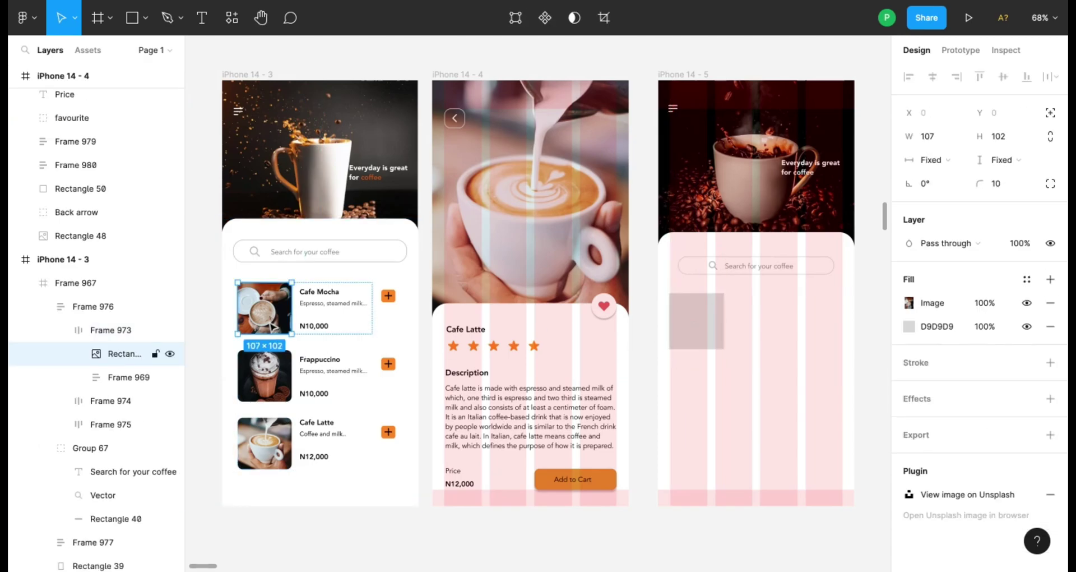
{"action": "left_click", "coordinate": [715, 337]}
{"action": "left_click", "coordinate": [946, 142]}
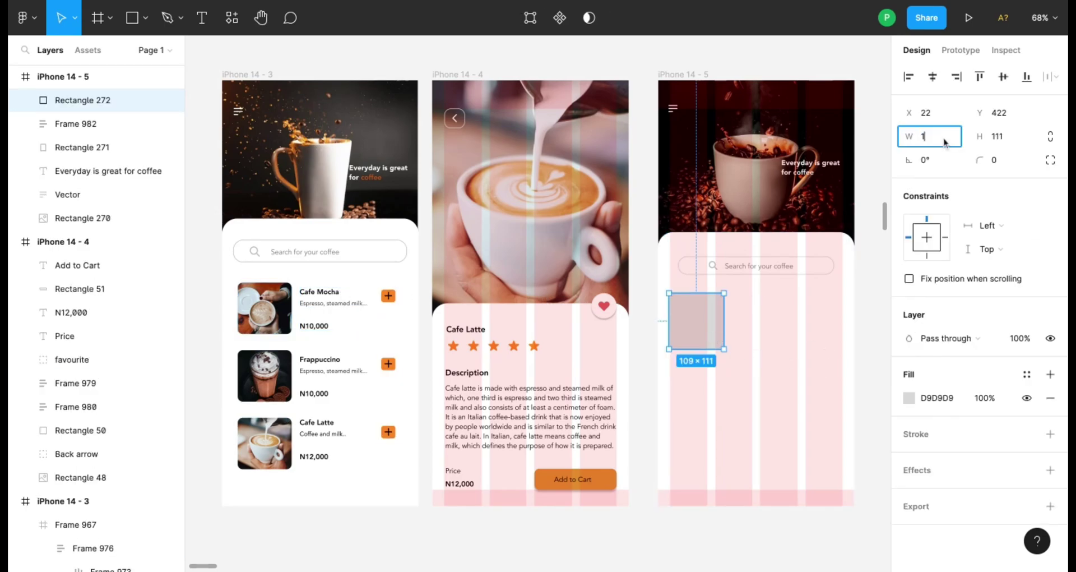
{"action": "type", "text": "107"}
{"action": "key", "text": "Return"}
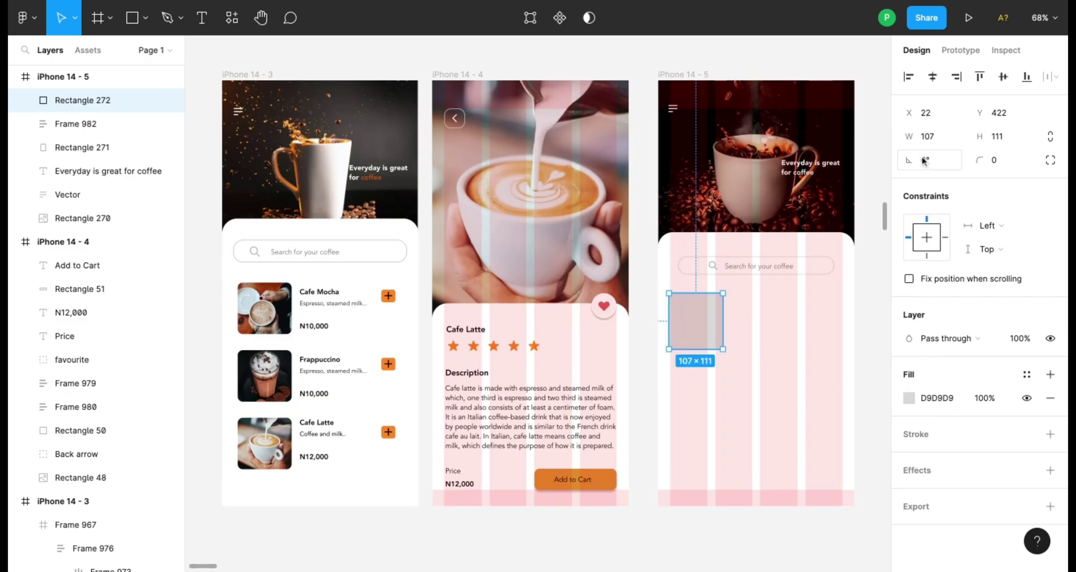
- Set the placeholder rectangle's height to 102 to match the Cafe Mocha image in iPhone 14 - 3
{"action": "left_click", "coordinate": [284, 320]}
{"action": "double_click", "coordinate": [285, 321]}
{"action": "double_click", "coordinate": [285, 321]}
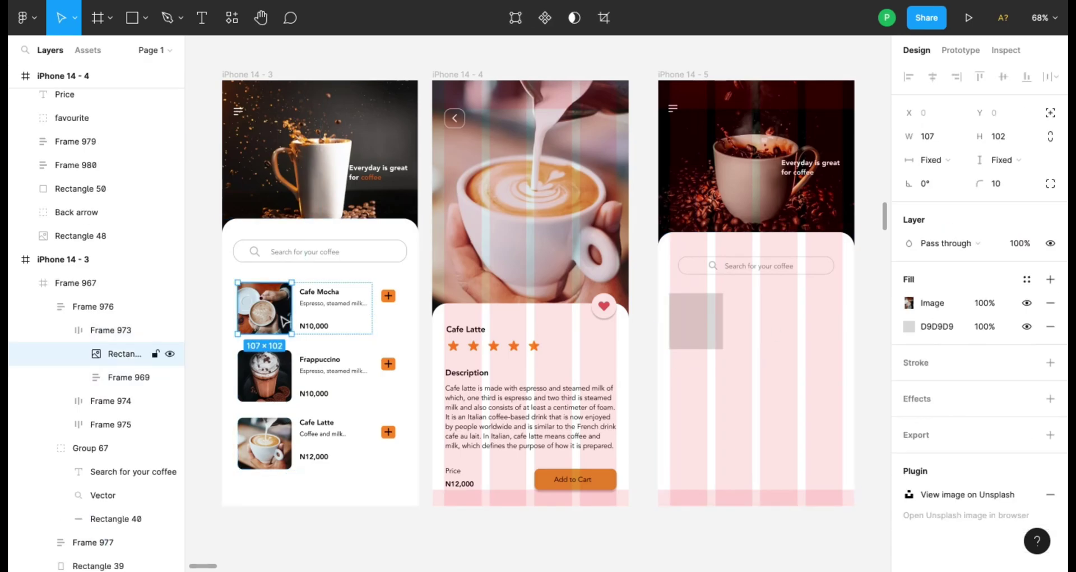
{"action": "left_click", "coordinate": [712, 323]}
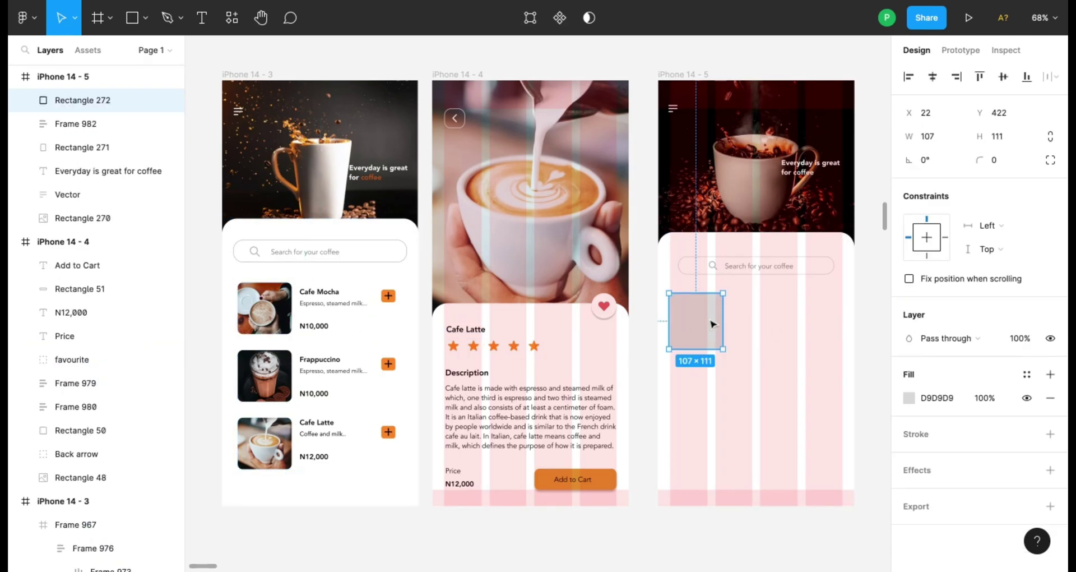
{"action": "left_click", "coordinate": [1022, 141]}
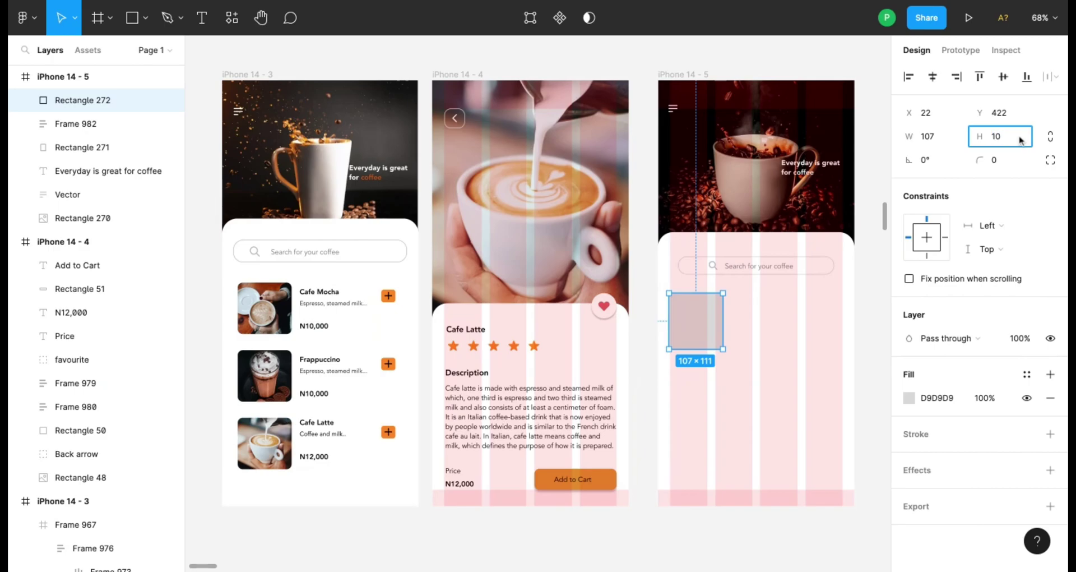
{"action": "type", "text": "102"}
{"action": "key", "text": "Return"}
{"action": "left_click", "coordinate": [815, 374]}
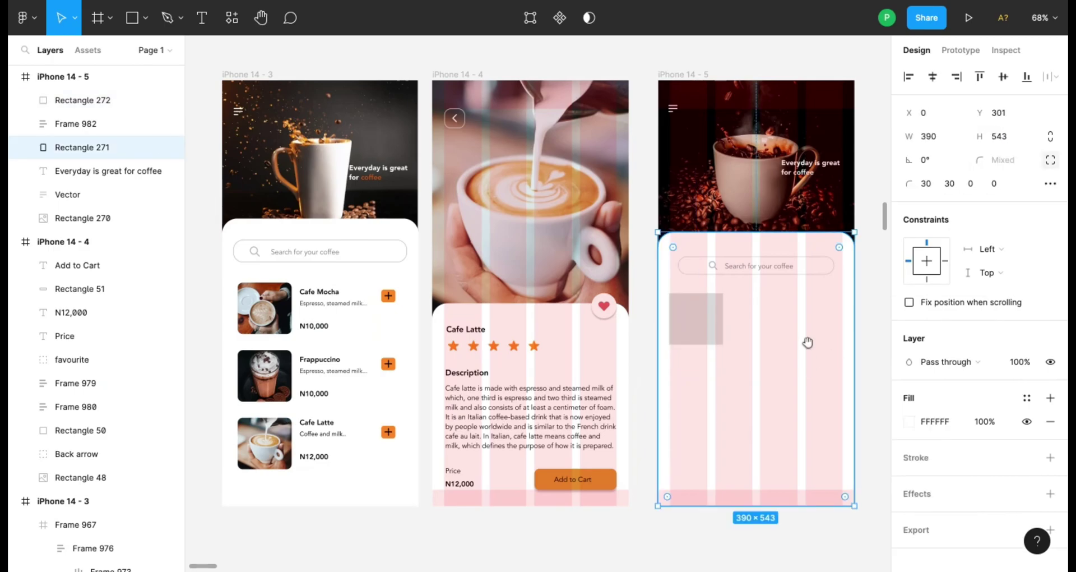
- Set the placeholder rectangle's corner radius to 15
{"action": "left_click_drag", "start_coordinate": [808, 342], "coordinate": [791, 361]}
{"action": "left_click", "coordinate": [680, 336]}
{"action": "left_click", "coordinate": [1001, 159]}
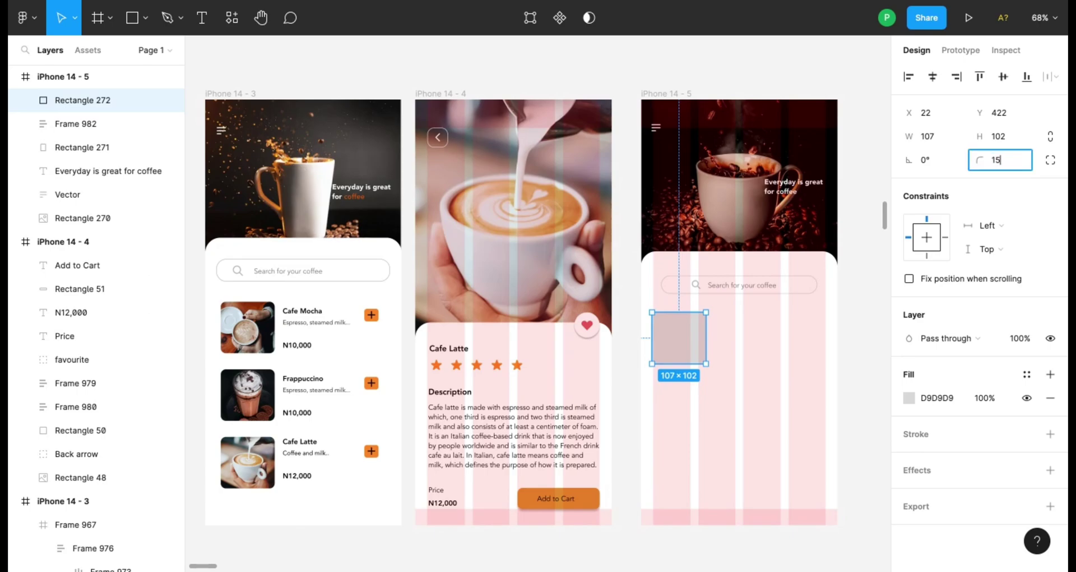
{"action": "type", "text": "15"}
{"action": "key", "text": "Return"}
{"action": "left_click", "coordinate": [771, 353]}
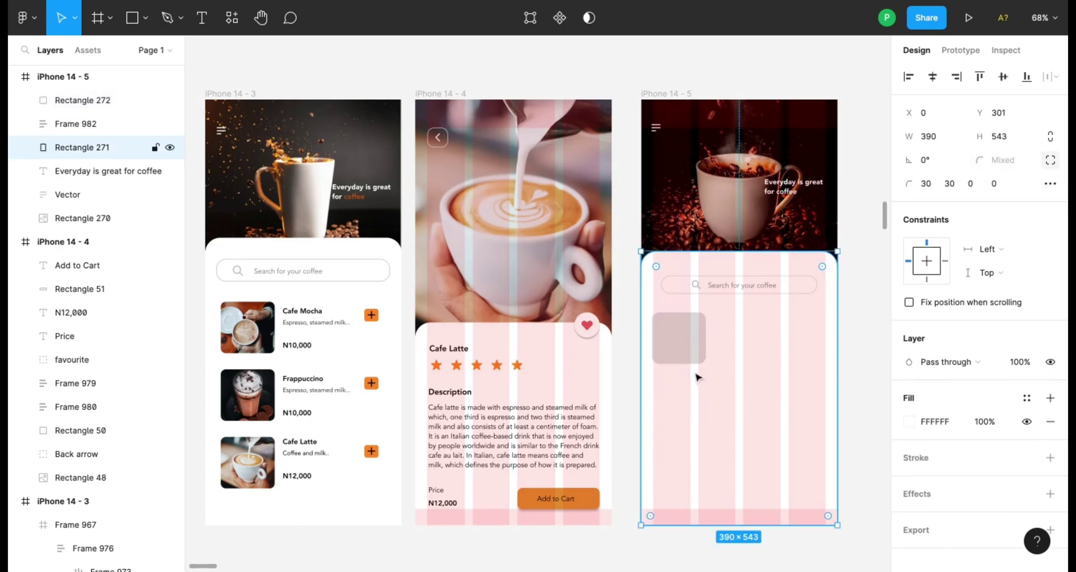
- Set the placeholder rectangle's corner radius to 10
{"action": "left_click", "coordinate": [693, 355]}
{"action": "left_click", "coordinate": [1008, 163]}
{"action": "type", "text": "10"}
{"action": "key", "text": "Return"}
{"action": "left_click", "coordinate": [764, 380]}
- Search Unsplash for coffee and fill the placeholder rectangle with the photo of two latte cups among plants
{"action": "right_click", "coordinate": [697, 354]}
{"action": "mouse_move", "coordinate": [768, 463]}
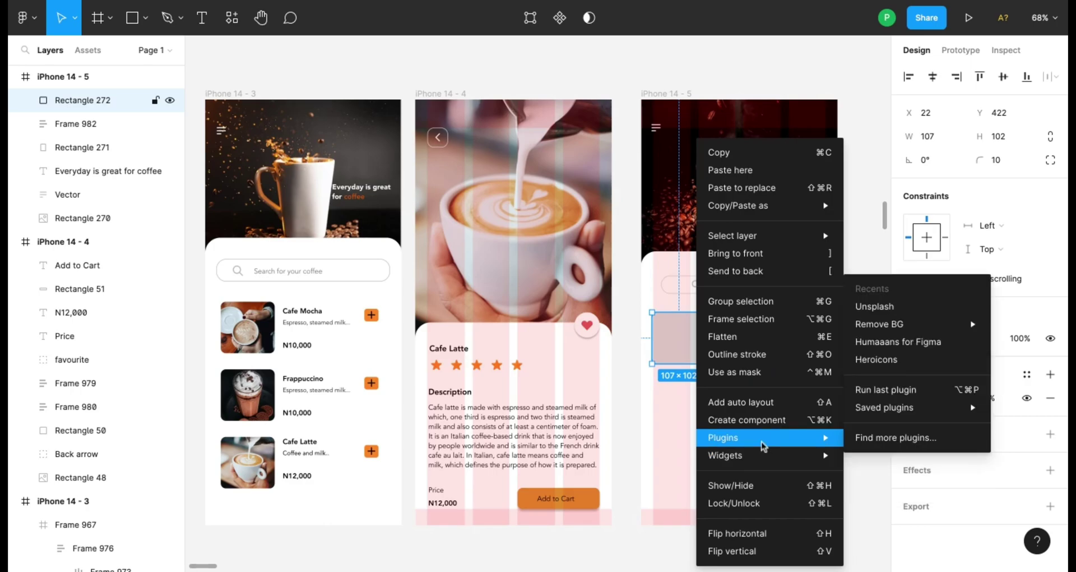
{"action": "left_click", "coordinate": [874, 306]}
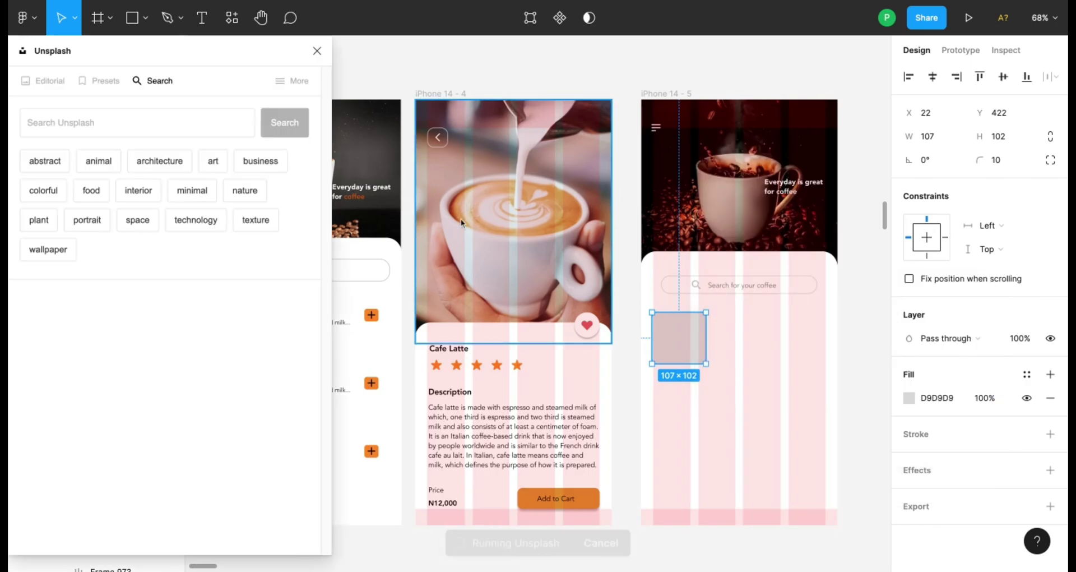
{"action": "left_click", "coordinate": [140, 120]}
{"action": "type", "text": "co"}
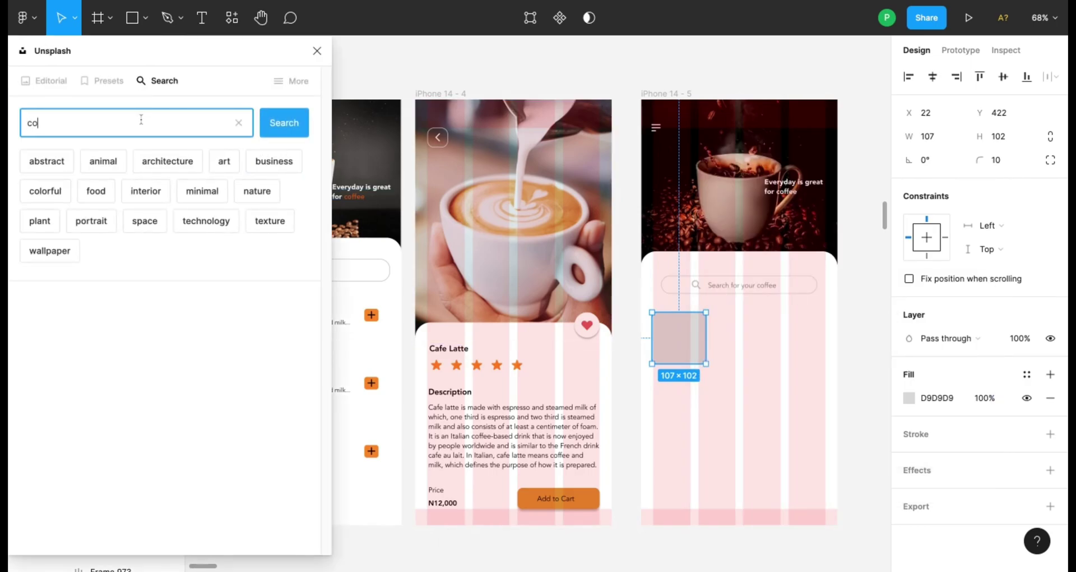
{"action": "type", "text": "ffee"}
{"action": "key", "text": "Return"}
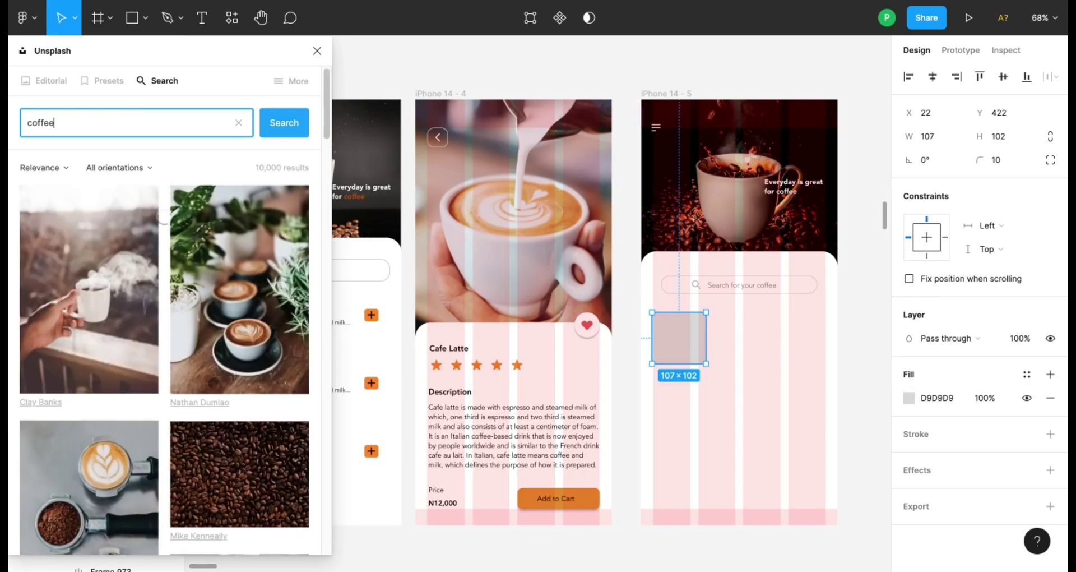
{"action": "left_click", "coordinate": [244, 345]}
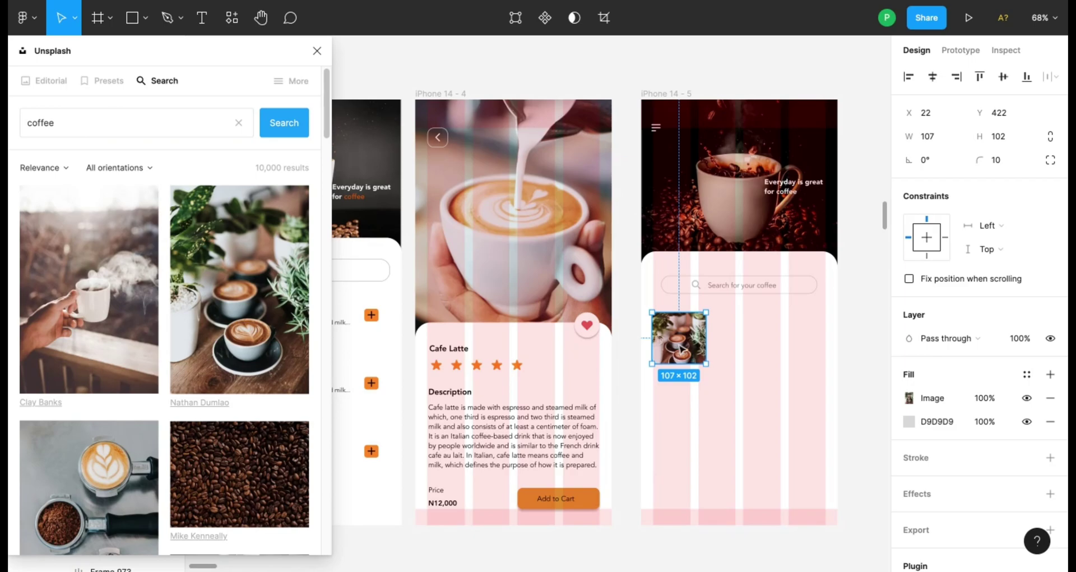
- Place two copies of the coffee image below it and fill the middle one with the photo of hands holding three cups
{"action": "left_click_drag", "start_coordinate": [677, 346], "coordinate": [682, 479]}
{"action": "left_click", "coordinate": [681, 408]}
{"action": "scroll", "coordinate": [201, 468], "scroll_direction": "down", "scroll_amount": 1}
{"action": "scroll", "coordinate": [201, 470], "scroll_direction": "down", "scroll_amount": 2}
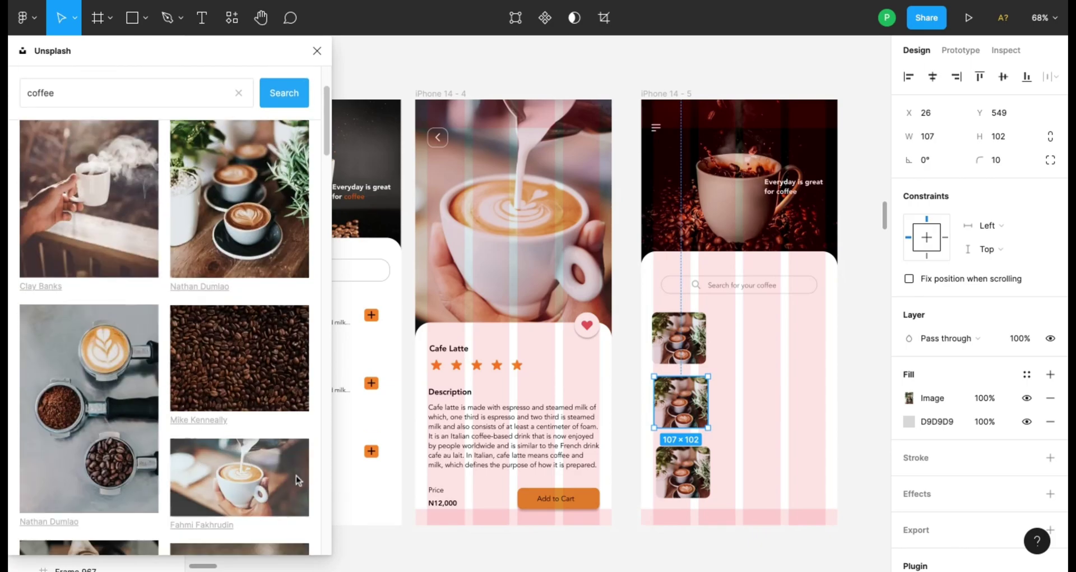
{"action": "scroll", "coordinate": [296, 475], "scroll_direction": "down", "scroll_amount": 2}
{"action": "left_click", "coordinate": [84, 464]}
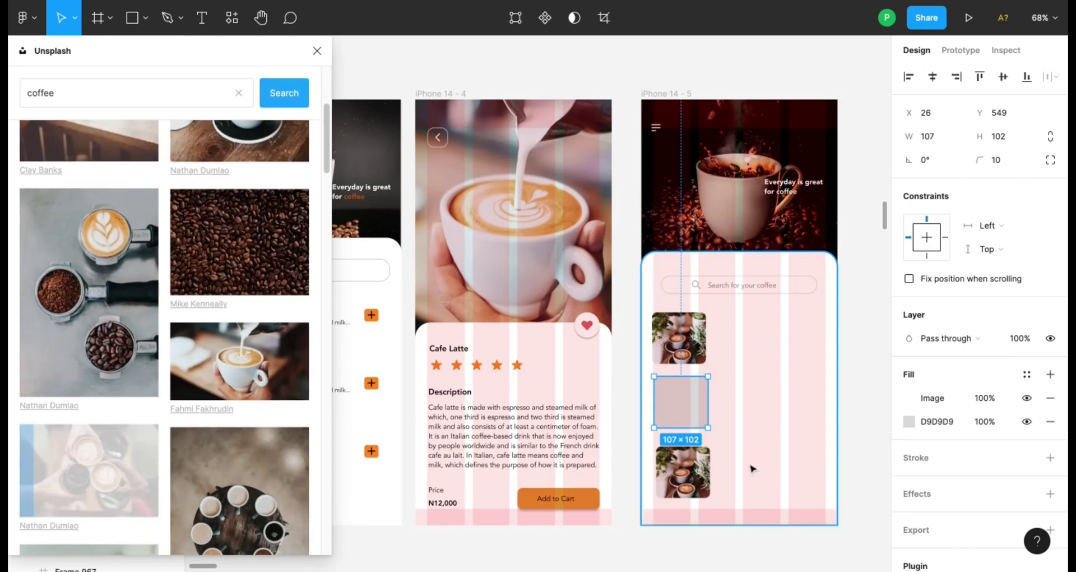
- Fill the lowest image rectangle with the Unsplash photo of a latte on a blue saucer and close the plugin
{"action": "left_click", "coordinate": [683, 472]}
{"action": "left_click", "coordinate": [136, 385]}
{"action": "scroll", "coordinate": [138, 387], "scroll_direction": "down", "scroll_amount": 4}
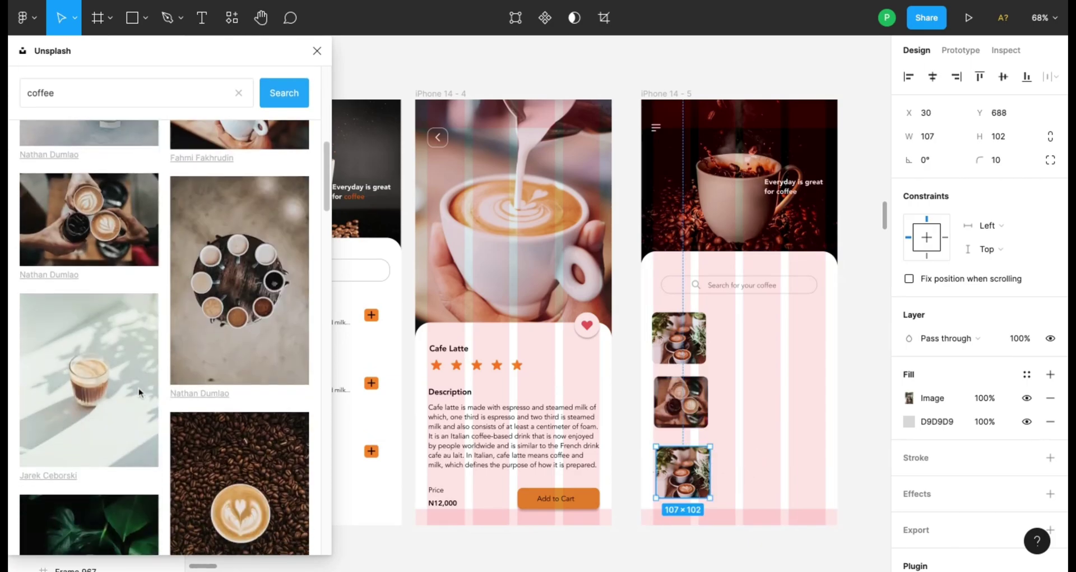
{"action": "scroll", "coordinate": [245, 443], "scroll_direction": "down", "scroll_amount": 5}
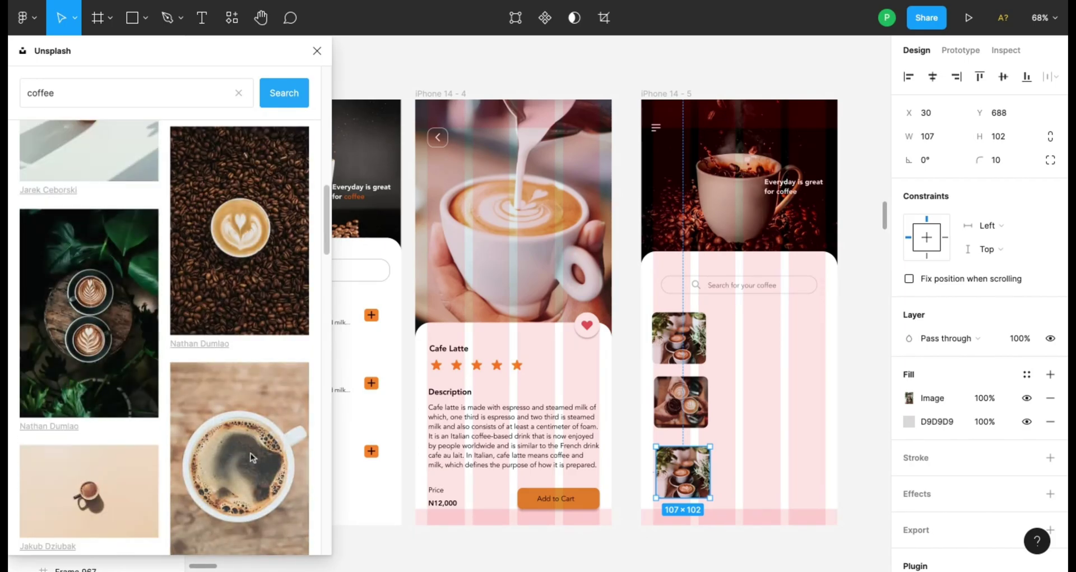
{"action": "scroll", "coordinate": [251, 454], "scroll_direction": "down", "scroll_amount": 6}
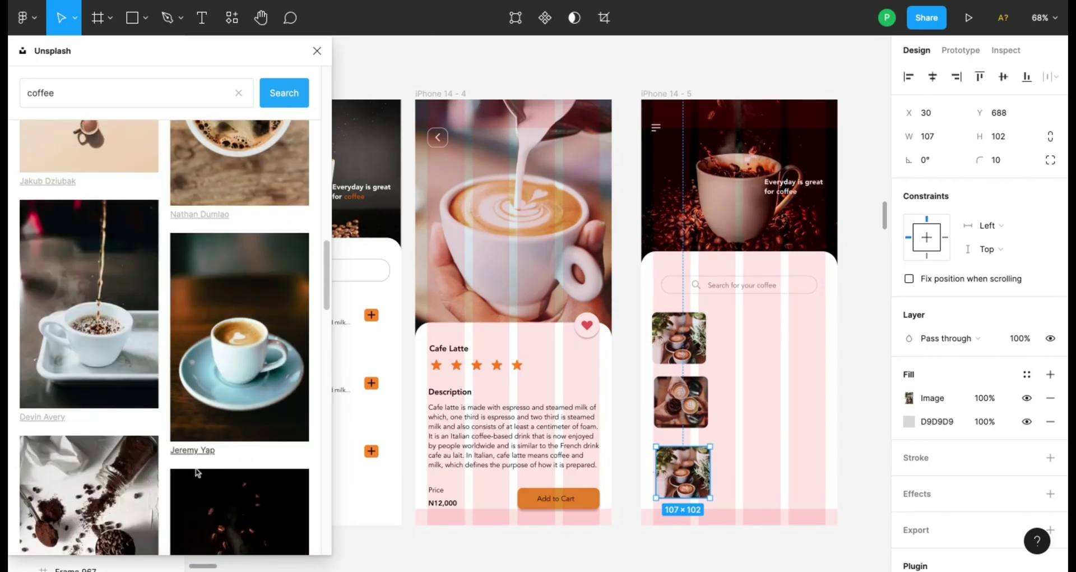
{"action": "left_click", "coordinate": [248, 375]}
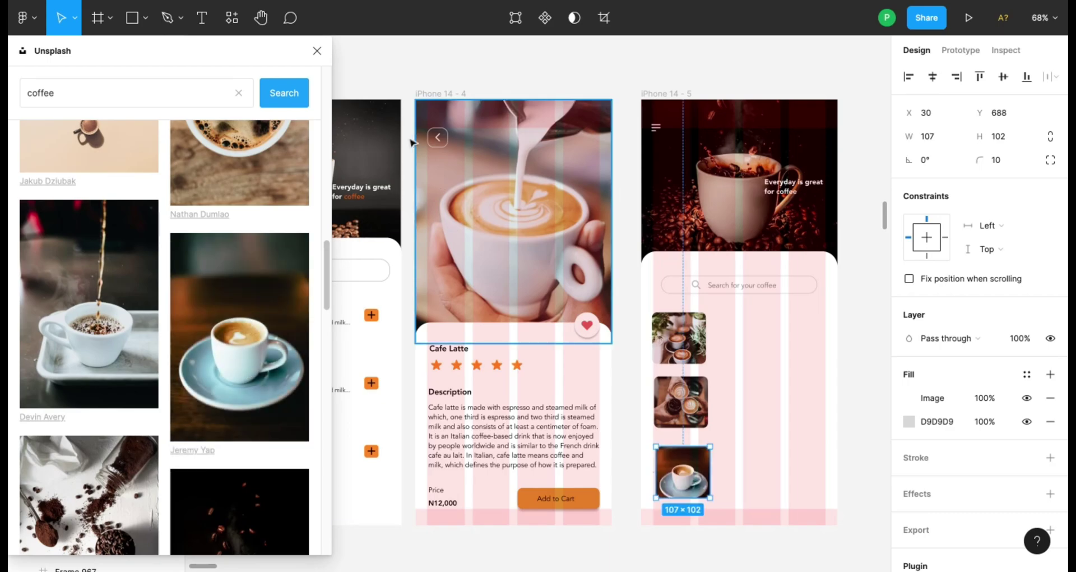
{"action": "left_click", "coordinate": [317, 50]}
- Copy the Cafe Mocha name, description and price frame from iPhone 14 - 3 beside the first coffee image in iPhone 14 - 5
{"action": "left_click", "coordinate": [320, 326]}
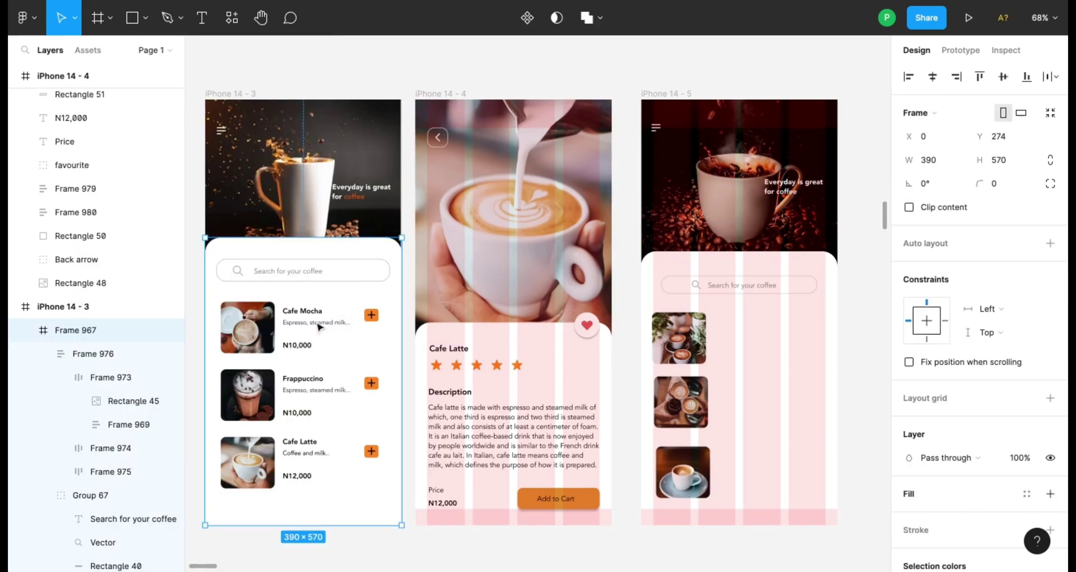
{"action": "double_click", "coordinate": [320, 327]}
{"action": "double_click", "coordinate": [317, 327]}
{"action": "double_click", "coordinate": [318, 329]}
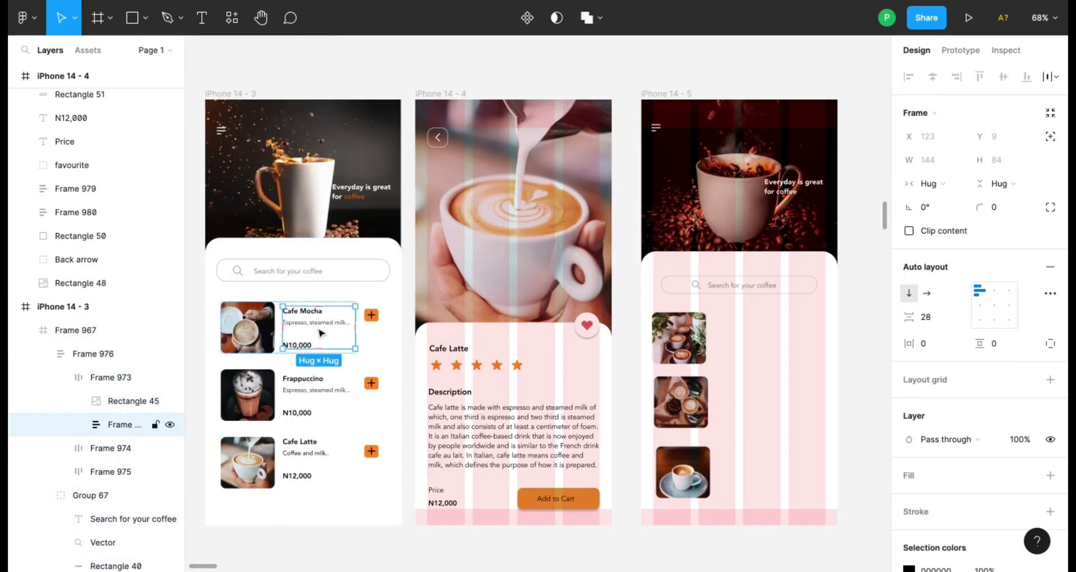
{"action": "scroll", "coordinate": [320, 342], "scroll_direction": "down", "scroll_amount": 1}
{"action": "scroll", "coordinate": [324, 345], "scroll_direction": "up", "scroll_amount": 4}
{"action": "scroll", "coordinate": [351, 405], "scroll_direction": "up", "scroll_amount": 5}
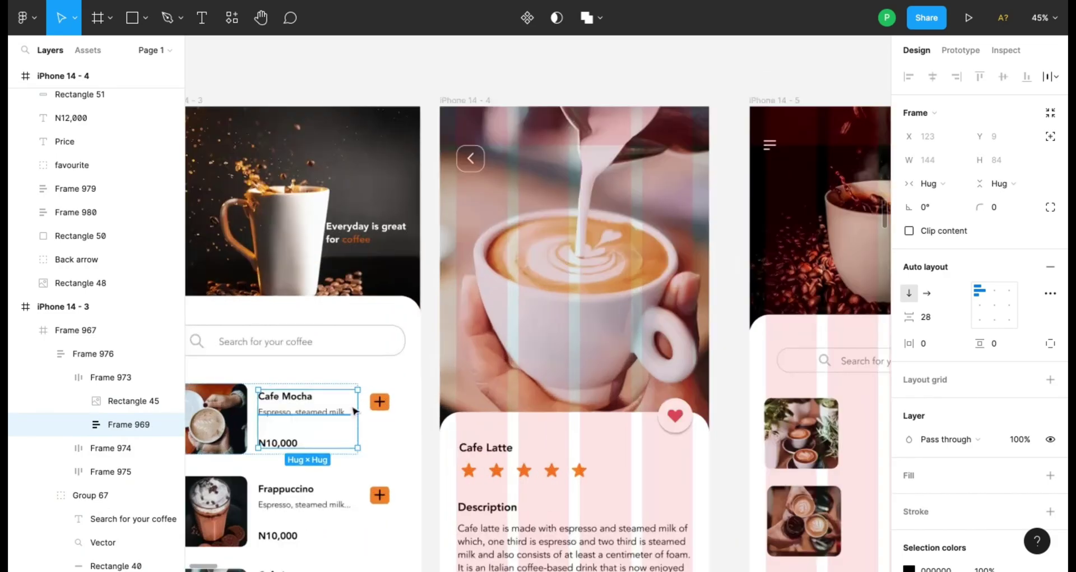
{"action": "left_click_drag", "start_coordinate": [351, 527], "coordinate": [404, 459]}
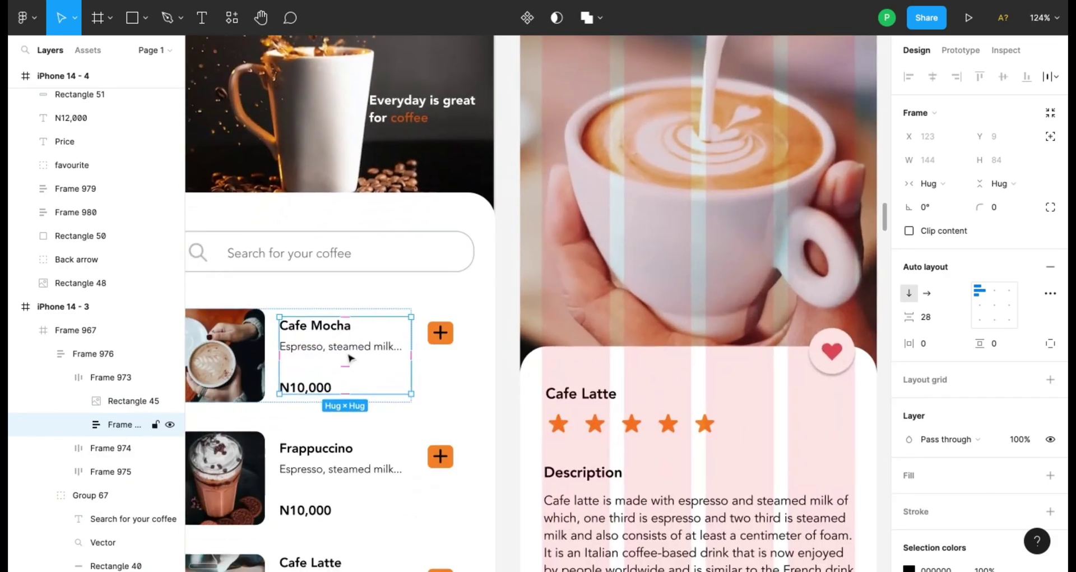
{"action": "double_click", "coordinate": [322, 343]}
{"action": "left_click", "coordinate": [371, 391]}
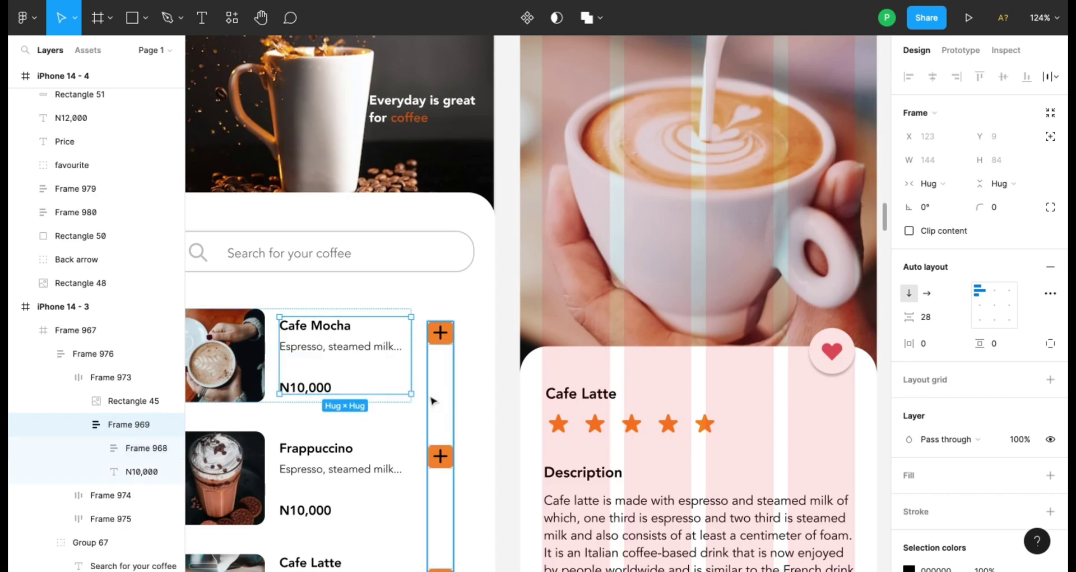
{"action": "left_click", "coordinate": [482, 370]}
{"action": "triple_click", "coordinate": [346, 359]}
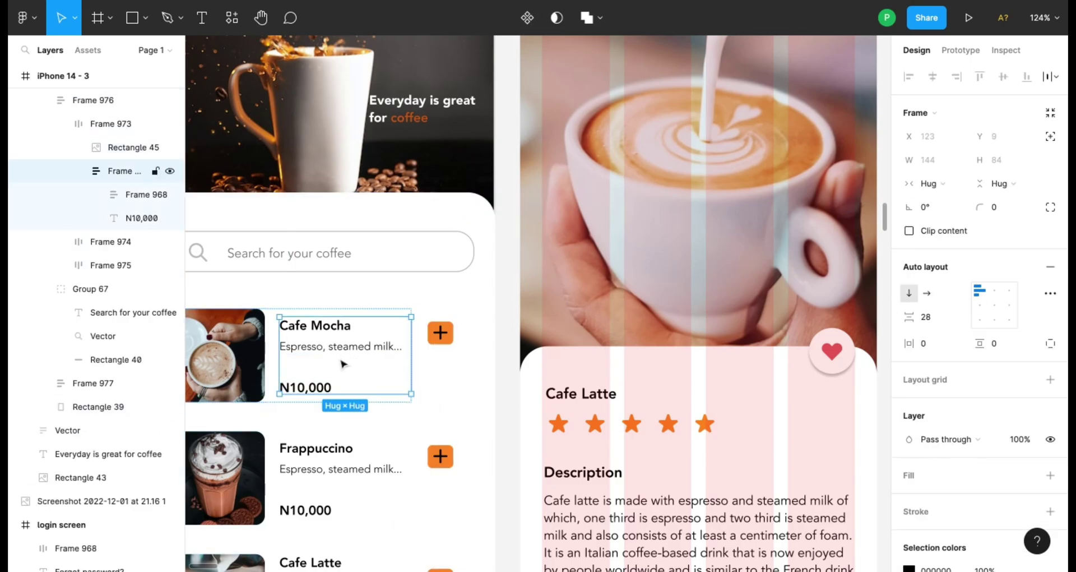
{"action": "mouse_move", "coordinate": [339, 358]}
{"action": "left_mouse_down"}
{"action": "mouse_move", "coordinate": [613, 344]}
{"action": "mouse_move", "coordinate": [901, 371]}
{"action": "mouse_move", "coordinate": [755, 370]}
{"action": "left_mouse_up"}
{"action": "scroll", "coordinate": [840, 439], "scroll_direction": "left", "scroll_amount": 5}
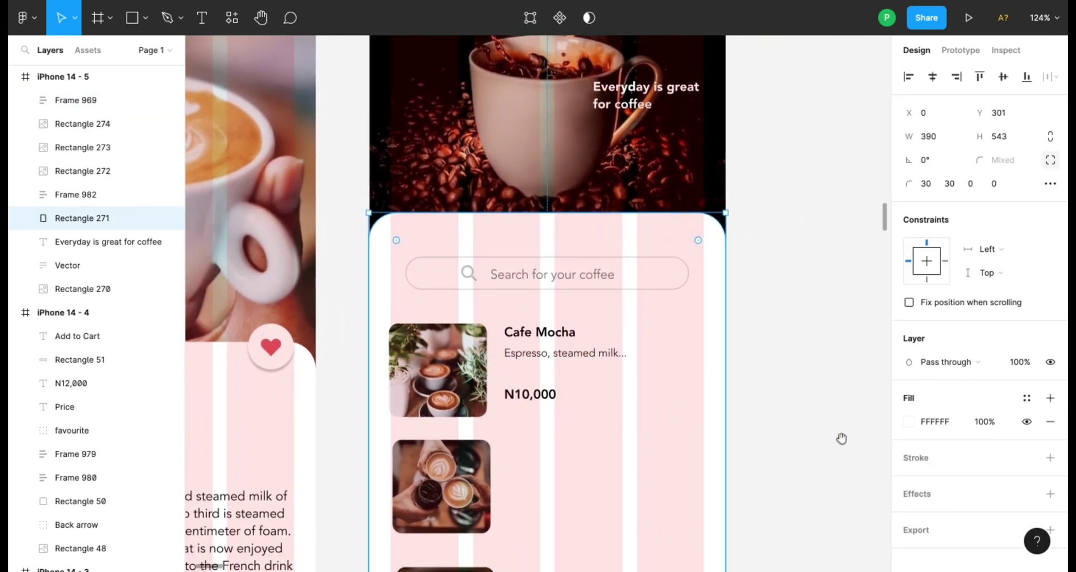
- Check the description's text style in the copied Cafe Mocha block and its spacing to the price
{"action": "double_click", "coordinate": [553, 336]}
{"action": "double_click", "coordinate": [553, 334]}
{"action": "left_click", "coordinate": [556, 352]}
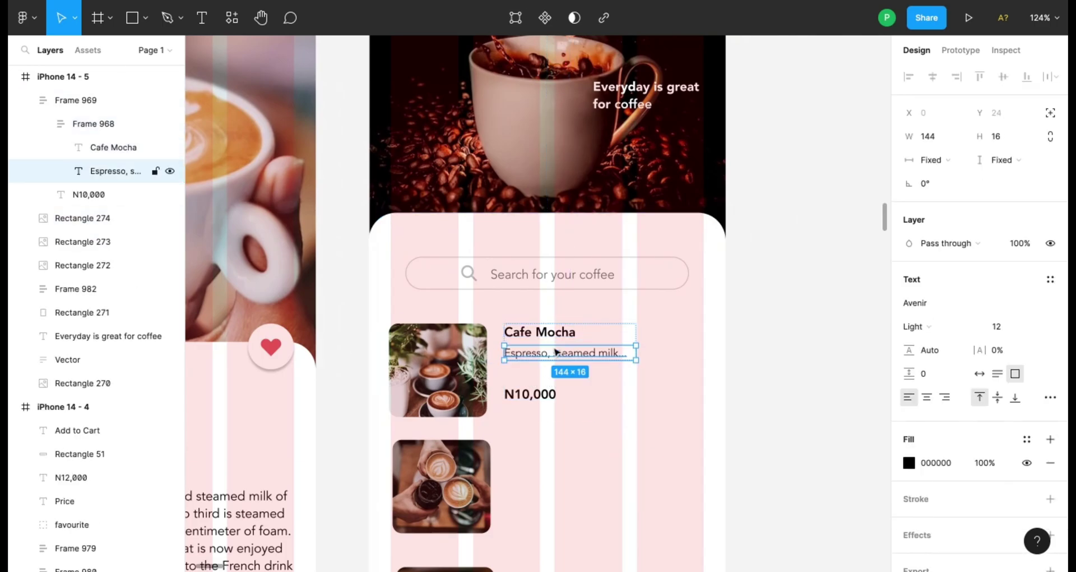
{"action": "key", "text": "Escape"}
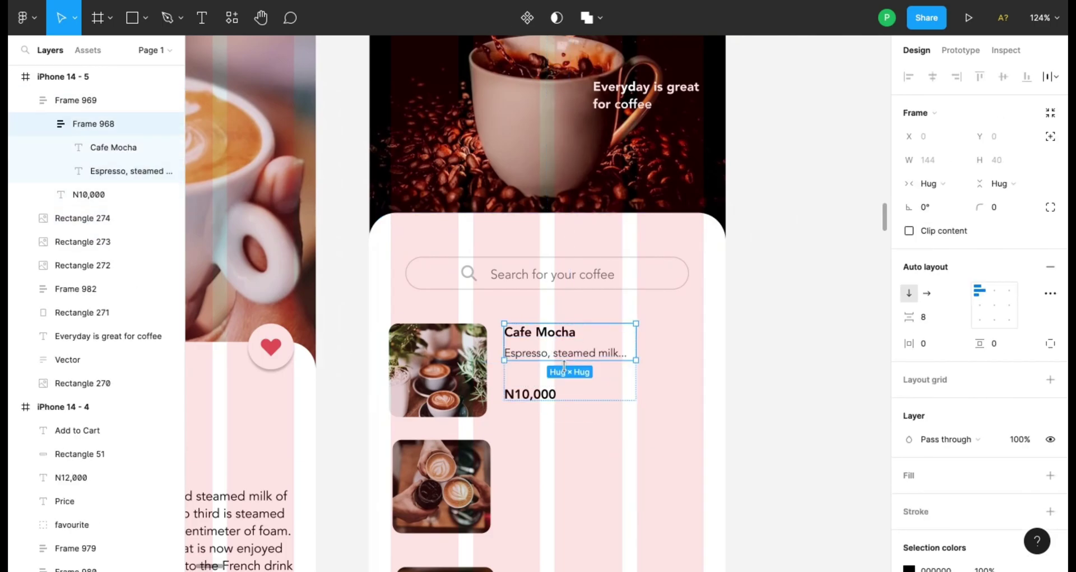
{"action": "double_click", "coordinate": [570, 353]}
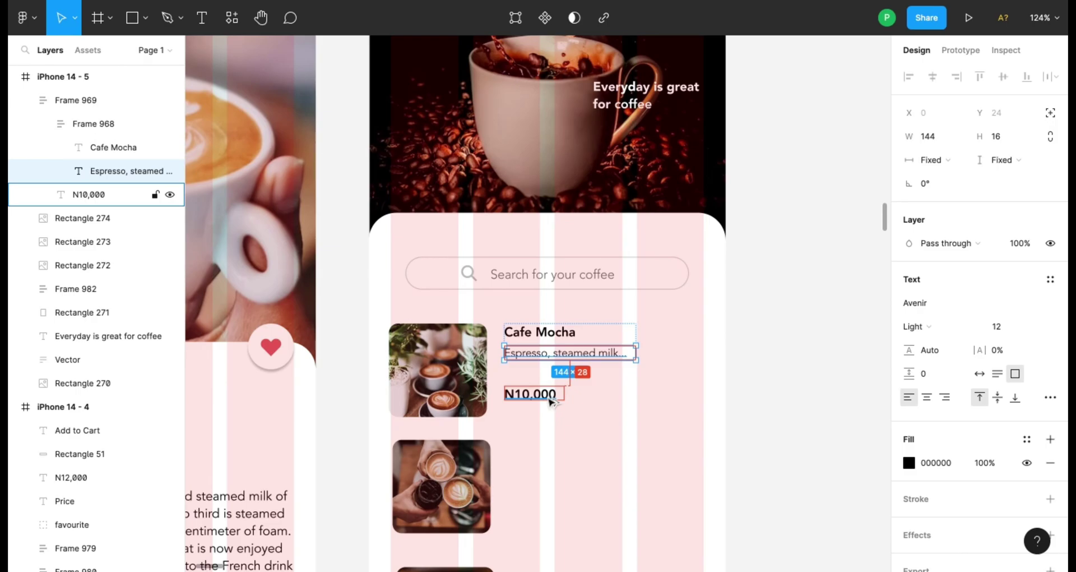
{"action": "left_click", "coordinate": [570, 414]}
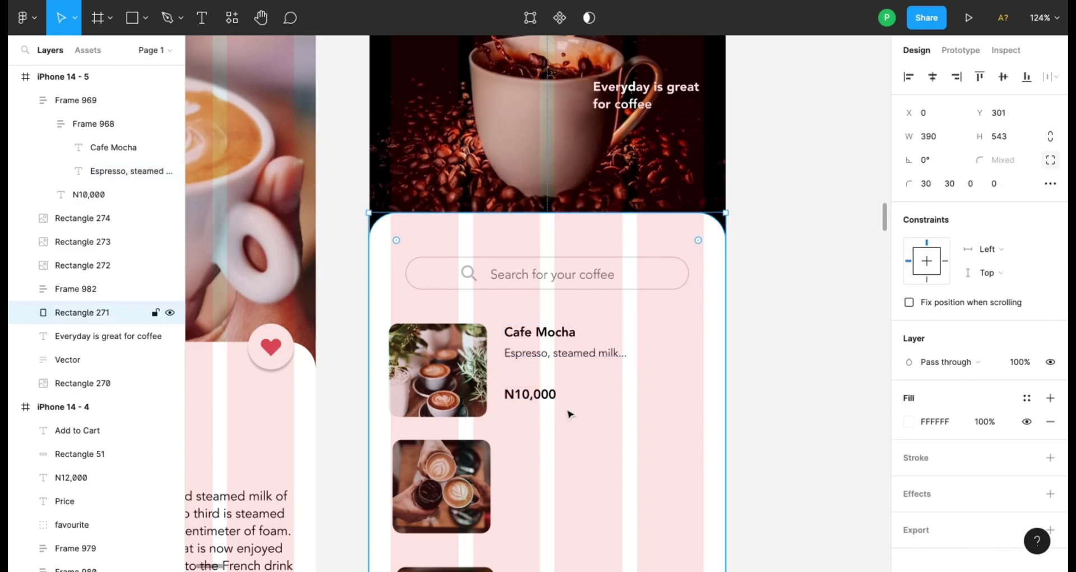
- Shift the Cafe Mocha text block closer to its image, to X 144
{"action": "left_click", "coordinate": [593, 359]}
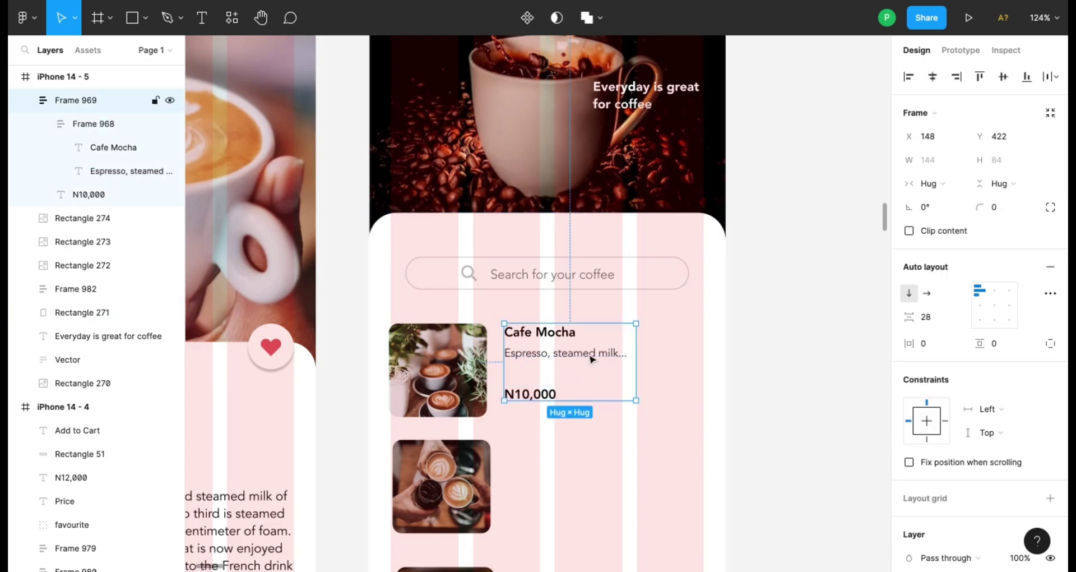
{"action": "left_click_drag", "start_coordinate": [593, 357], "coordinate": [589, 358]}
{"action": "left_click", "coordinate": [605, 435]}
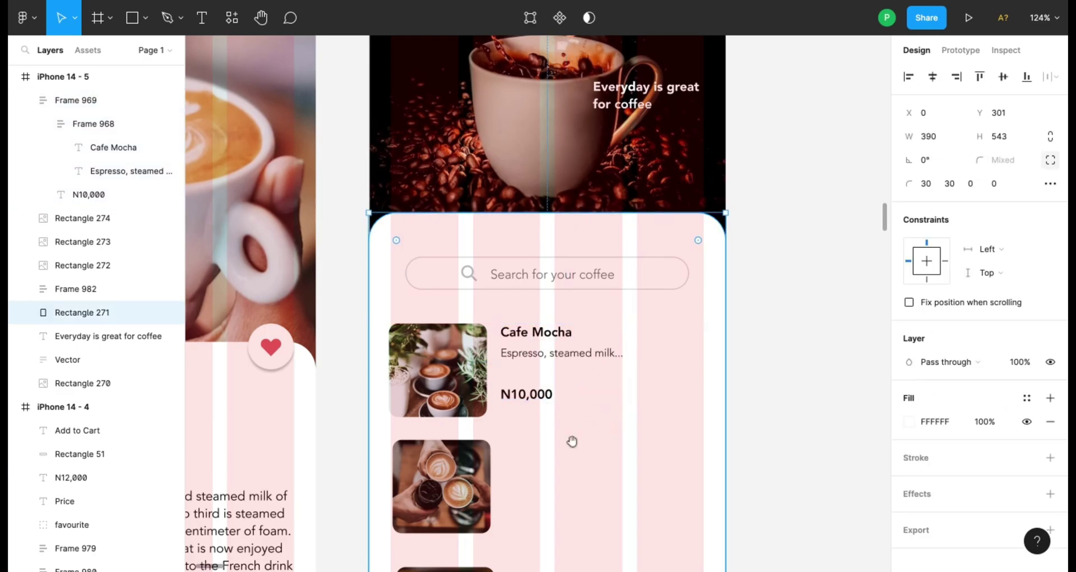
- Move the first coffee image so its left edge lines up with the second image below it
{"action": "scroll", "coordinate": [572, 442], "scroll_direction": "left", "scroll_amount": 5}
{"action": "key", "text": "minus"}
{"action": "scroll", "coordinate": [728, 415], "scroll_direction": "left", "scroll_amount": 1}
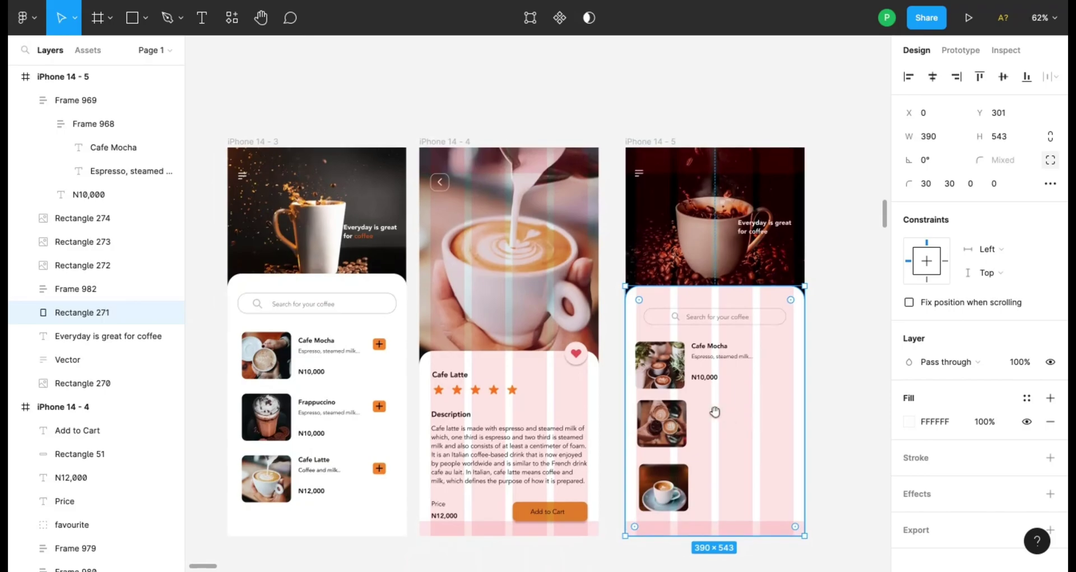
{"action": "left_click", "coordinate": [647, 383]}
{"action": "left_click_drag", "start_coordinate": [726, 430], "coordinate": [641, 463]}
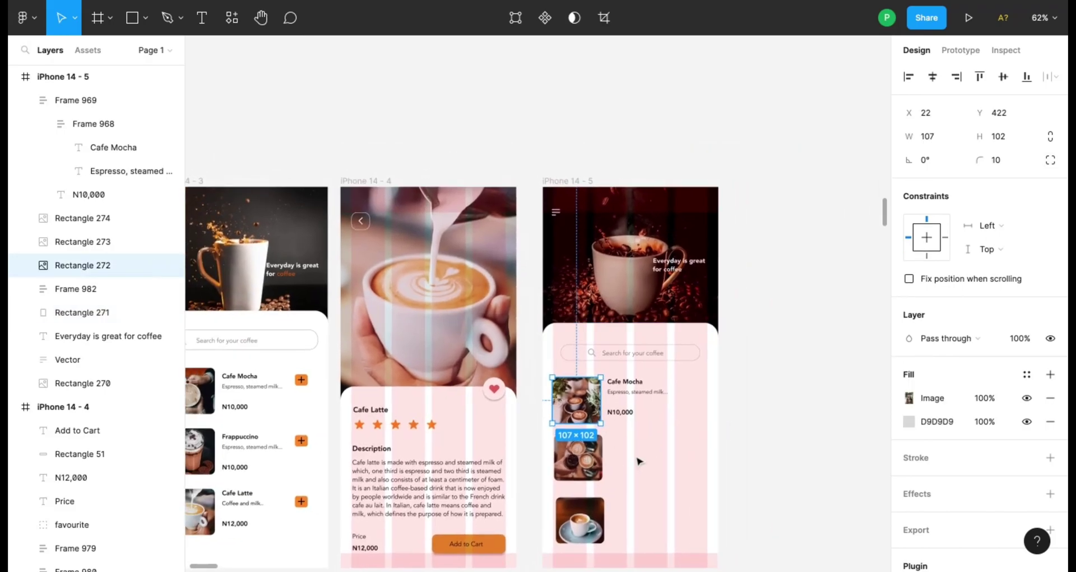
{"action": "scroll", "coordinate": [637, 460], "scroll_direction": "up", "scroll_amount": 4}
{"action": "scroll", "coordinate": [624, 409], "scroll_direction": "right", "scroll_amount": 4}
{"action": "left_click", "coordinate": [566, 353]}
{"action": "left_click", "coordinate": [464, 349]}
{"action": "left_click_drag", "start_coordinate": [436, 359], "coordinate": [441, 362]}
- Try the Cafe Mocha text block farther from its image at X 187 and bring it back beside the image
{"action": "left_click", "coordinate": [537, 350]}
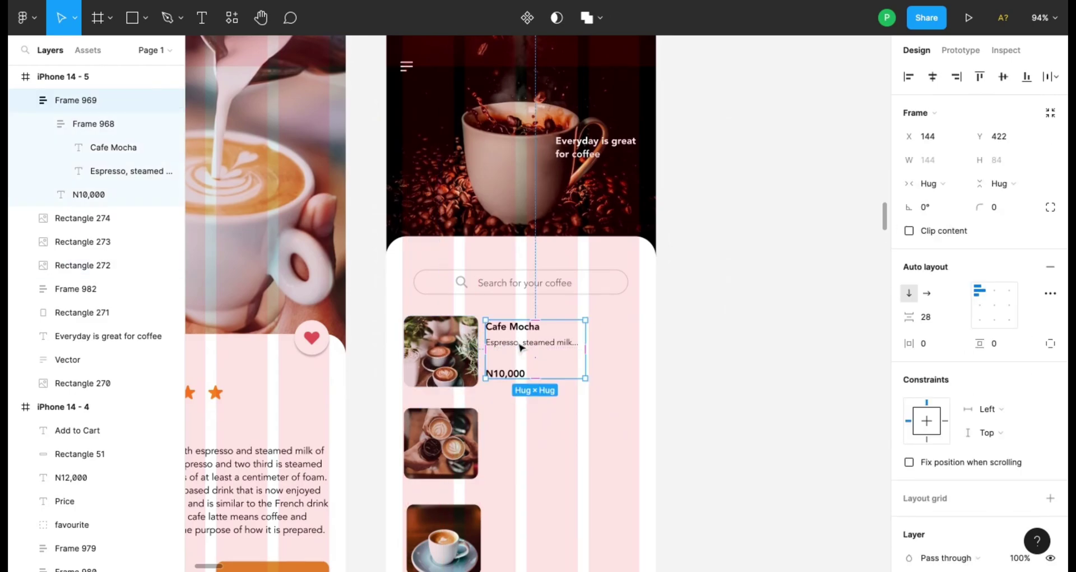
{"action": "left_click_drag", "start_coordinate": [509, 348], "coordinate": [520, 348]}
{"action": "key", "text": "Right"}
{"action": "key", "text": "Right"}
{"action": "key", "text": "Right"}
{"action": "key", "text": "Right"}
{"action": "key", "text": "Right"}
{"action": "key", "text": "Right"}
{"action": "key", "text": "Right"}
{"action": "key", "text": "Right"}
{"action": "key", "text": "Right"}
{"action": "key", "text": "Right"}
{"action": "key", "text": "Right"}
{"action": "key", "text": "Right"}
{"action": "key", "text": "Right"}
{"action": "key", "text": "Right"}
{"action": "key", "text": "Right"}
{"action": "key", "text": "Right"}
{"action": "key", "text": "Right"}
{"action": "key", "text": "Right"}
{"action": "key", "text": "Right"}
{"action": "key", "text": "Right"}
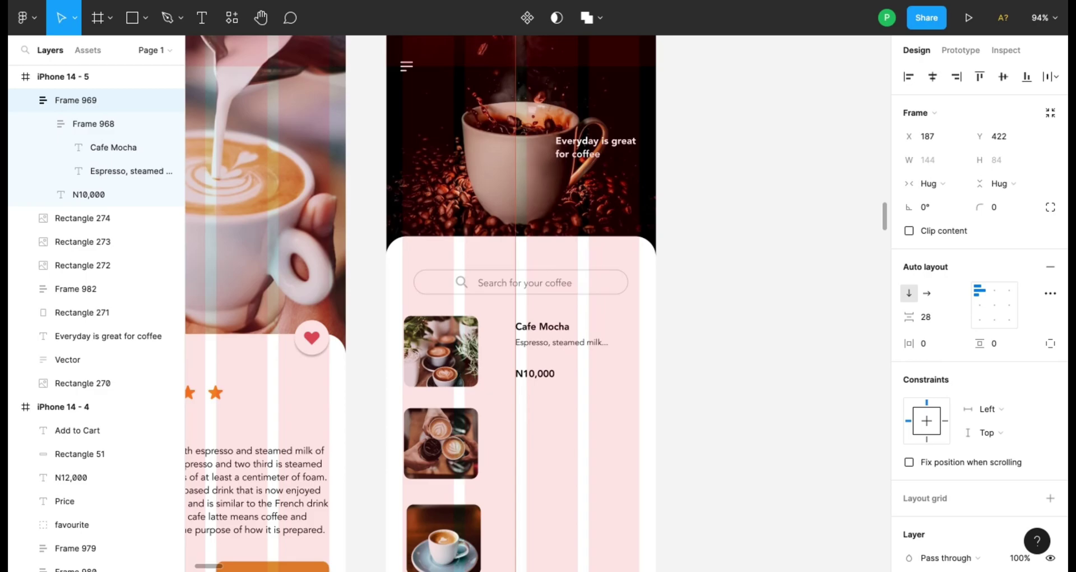
{"action": "key", "text": "Left"}
{"action": "key", "text": "Left"}
{"action": "key", "text": "Left"}
{"action": "key", "text": "Left"}
{"action": "key", "text": "Left"}
{"action": "key", "text": "Left"}
{"action": "key", "text": "Left"}
{"action": "key", "text": "Left"}
{"action": "key", "text": "Left"}
{"action": "key", "text": "Left"}
{"action": "key", "text": "Left"}
{"action": "key", "text": "Left"}
{"action": "key", "text": "Left"}
{"action": "key", "text": "Left"}
{"action": "key", "text": "Left"}
{"action": "key", "text": "Left"}
{"action": "key", "text": "Left"}
{"action": "key", "text": "Left"}
{"action": "key", "text": "Left"}
{"action": "key", "text": "Left"}
- Set the horizontal spacing between the first coffee image and the Cafe Mocha text block to 16
{"action": "left_click", "coordinate": [82, 265], "text": "shift"}
{"action": "left_click", "coordinate": [935, 237]}
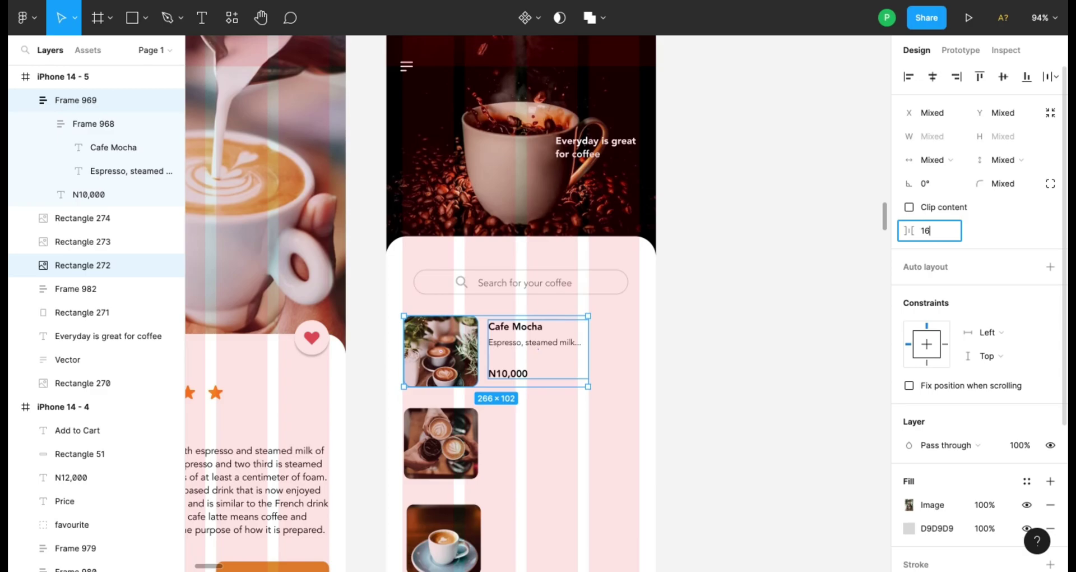
{"action": "key", "text": "Return"}
{"action": "left_click", "coordinate": [542, 436]}
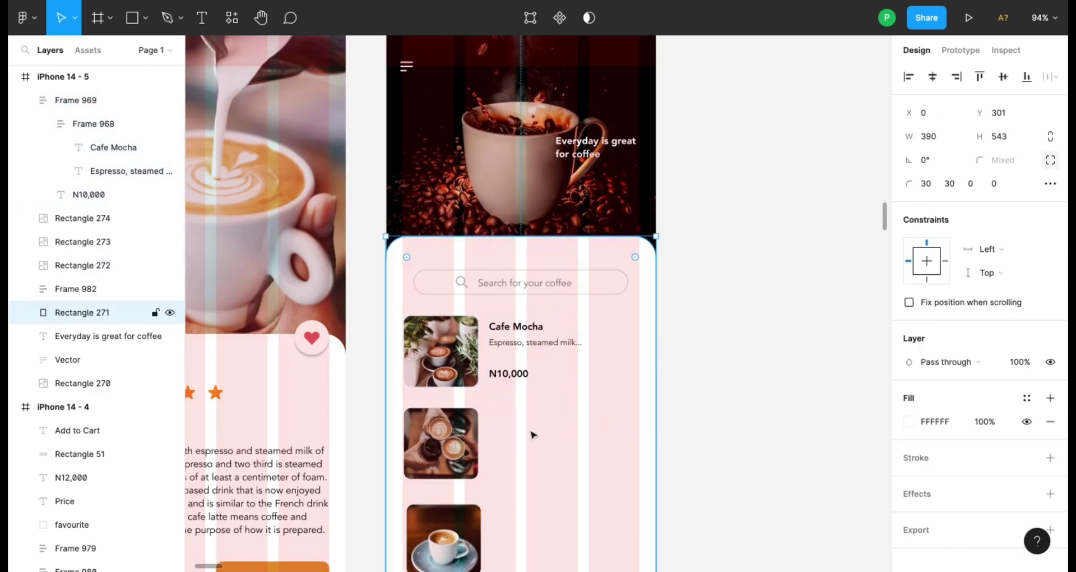
{"action": "left_click", "coordinate": [533, 373]}
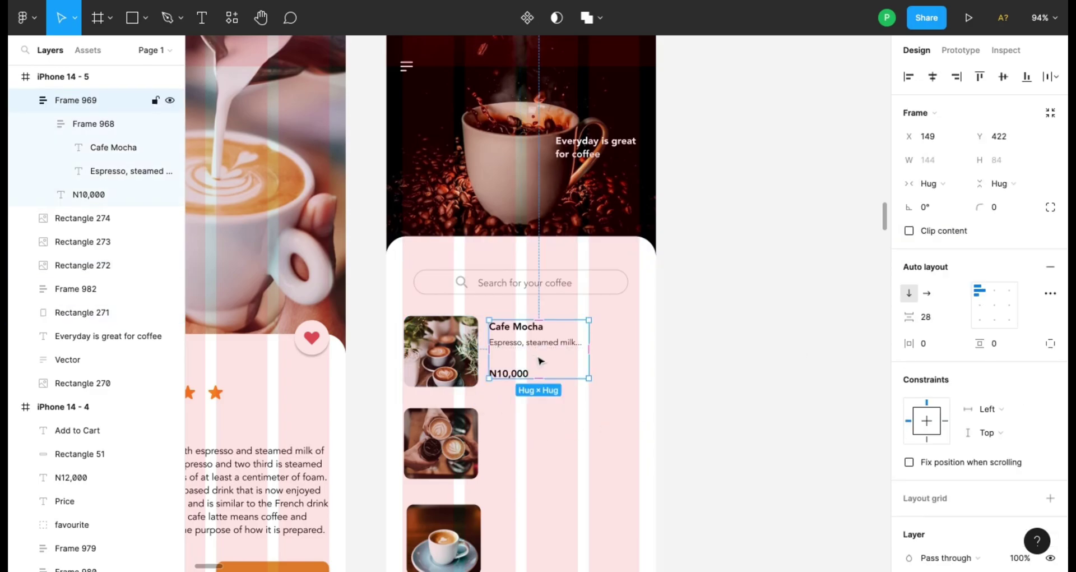
{"action": "left_click", "coordinate": [588, 436]}
- Copy the Frappuccino and Cafe Latte text frames from iPhone 14 - 3 beside the second and third images in iPhone 14 - 5
{"action": "scroll", "coordinate": [361, 409], "scroll_direction": "left", "scroll_amount": 8}
{"action": "left_click", "coordinate": [401, 362]}
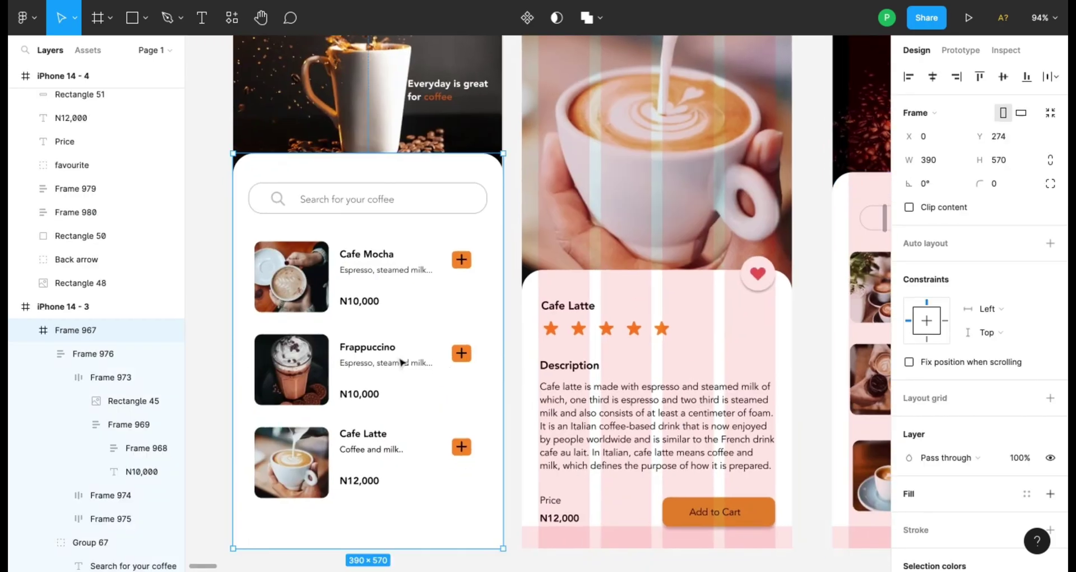
{"action": "double_click", "coordinate": [372, 369]}
{"action": "double_click", "coordinate": [372, 369]}
{"action": "double_click", "coordinate": [372, 369]}
{"action": "left_click", "coordinate": [372, 441], "text": "shift"}
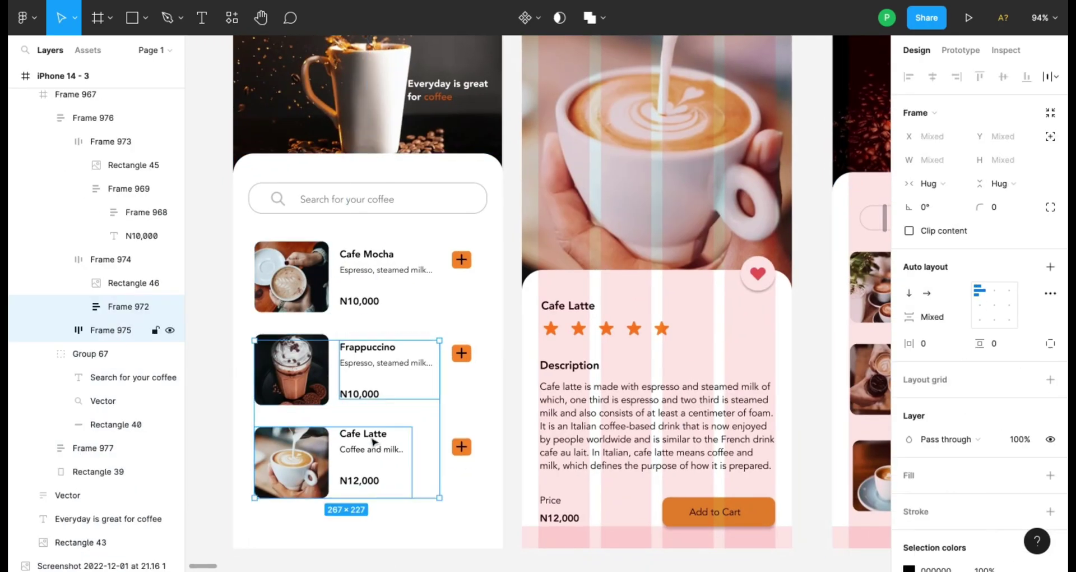
{"action": "double_click", "coordinate": [375, 441], "text": "shift"}
{"action": "mouse_move", "coordinate": [378, 404]}
{"action": "left_mouse_down", "text": "alt"}
{"action": "mouse_move", "coordinate": [942, 416]}
{"action": "mouse_move", "coordinate": [743, 408]}
{"action": "left_mouse_up", "text": "alt"}
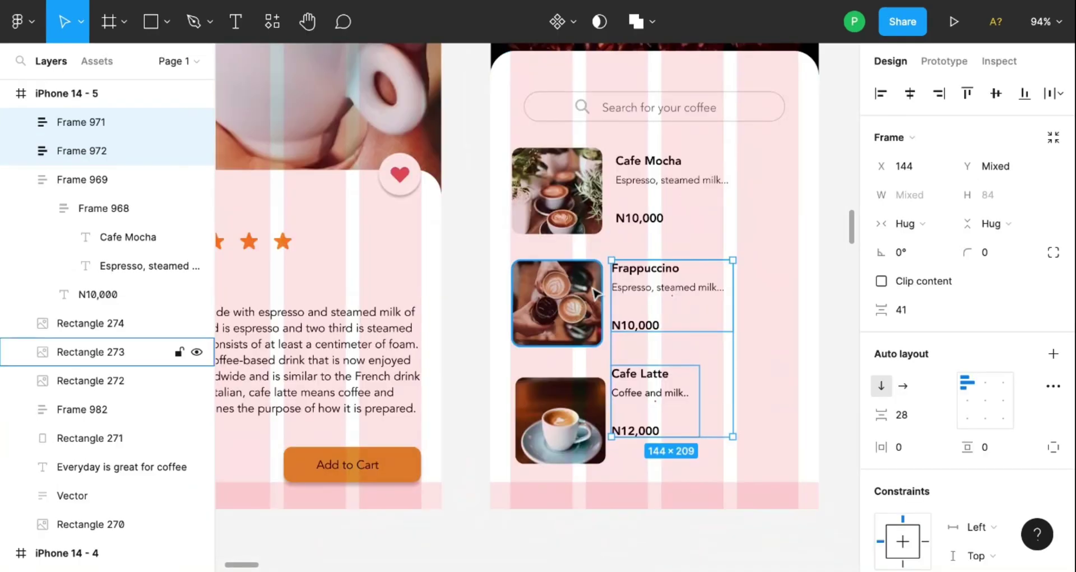
{"action": "left_click", "coordinate": [83, 289]}
{"action": "left_click", "coordinate": [83, 313], "text": "shift"}
{"action": "left_click", "coordinate": [572, 406], "text": "shift"}
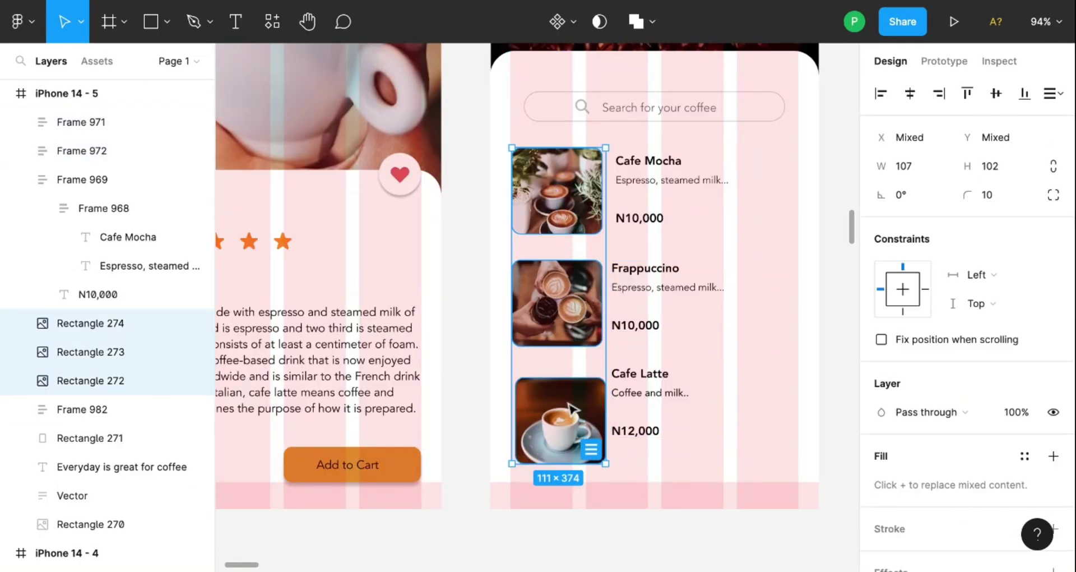
{"action": "scroll", "coordinate": [764, 217], "scroll_direction": "up", "scroll_amount": 2}
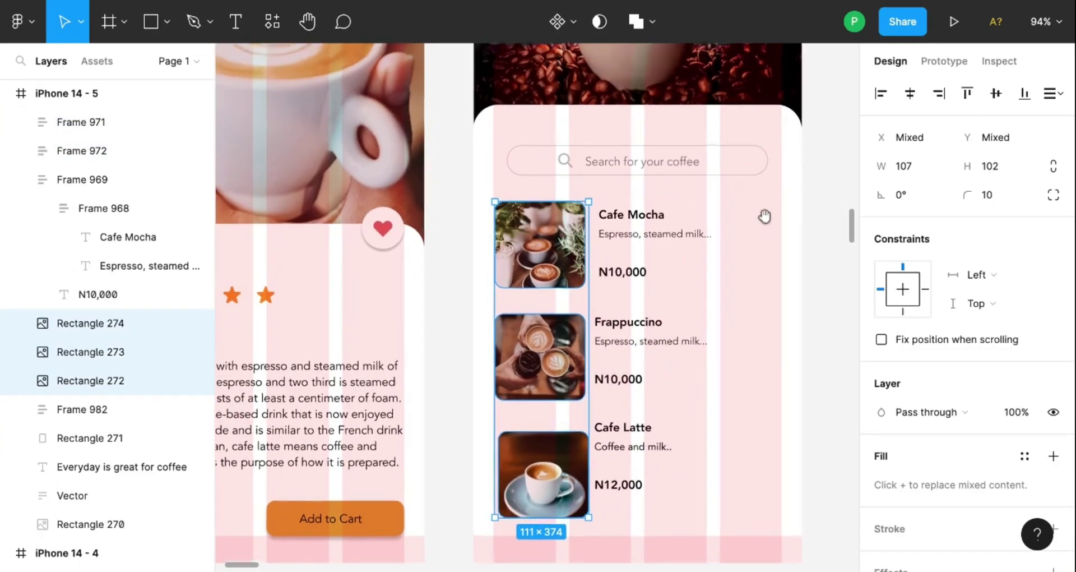
- Wrap each coffee image and its text block in its own horizontal auto layout row for Cafe Mocha, Frappuccino and Cafe Latte
{"action": "left_click", "coordinate": [631, 254]}
{"action": "left_click", "coordinate": [562, 258], "text": "shift"}
{"action": "key", "text": "shift+a"}
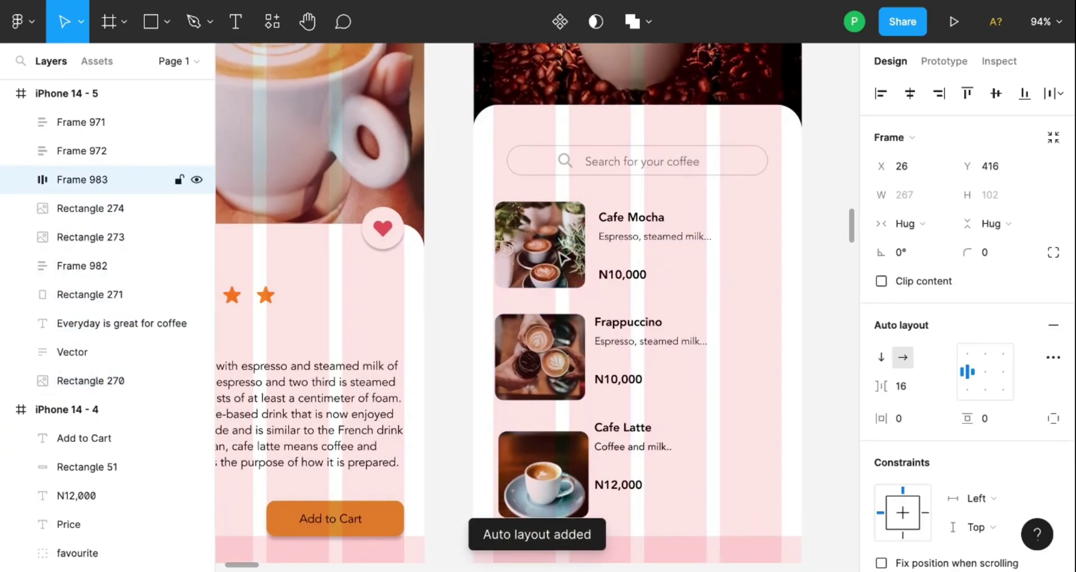
{"action": "left_click", "coordinate": [643, 343]}
{"action": "left_click", "coordinate": [540, 357], "text": "shift"}
{"action": "key", "text": "shift+a"}
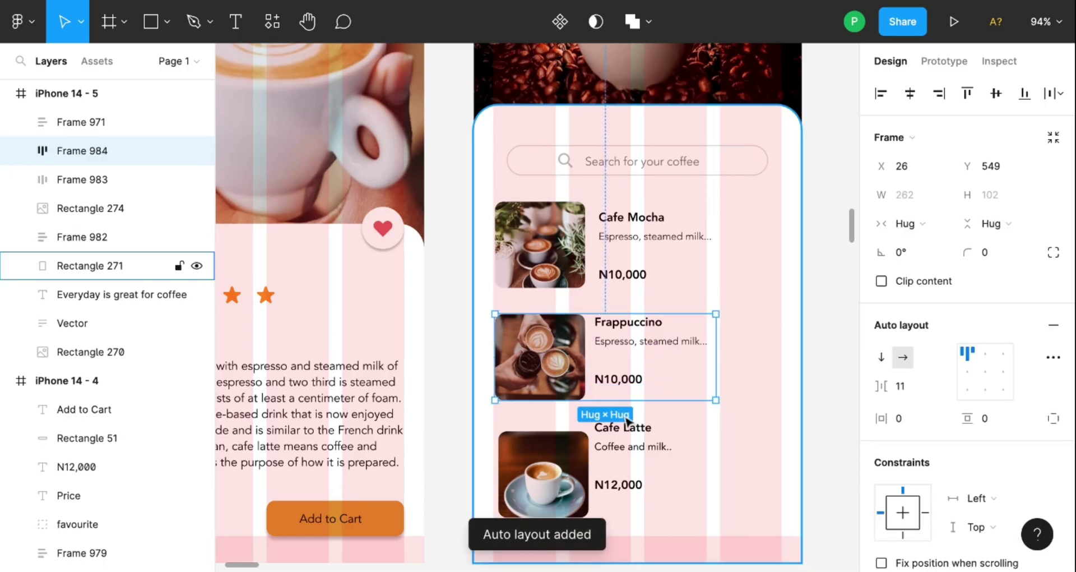
{"action": "scroll", "coordinate": [673, 447], "scroll_direction": "down", "scroll_amount": 2}
{"action": "left_click", "coordinate": [648, 372]}
{"action": "left_click", "coordinate": [580, 386], "text": "shift"}
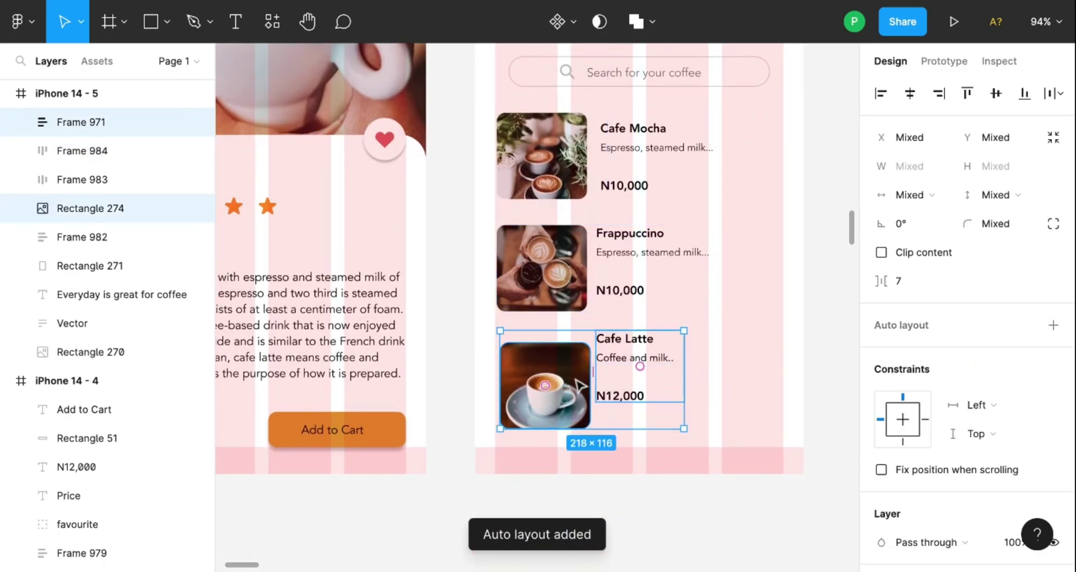
{"action": "key", "text": "shift+a"}
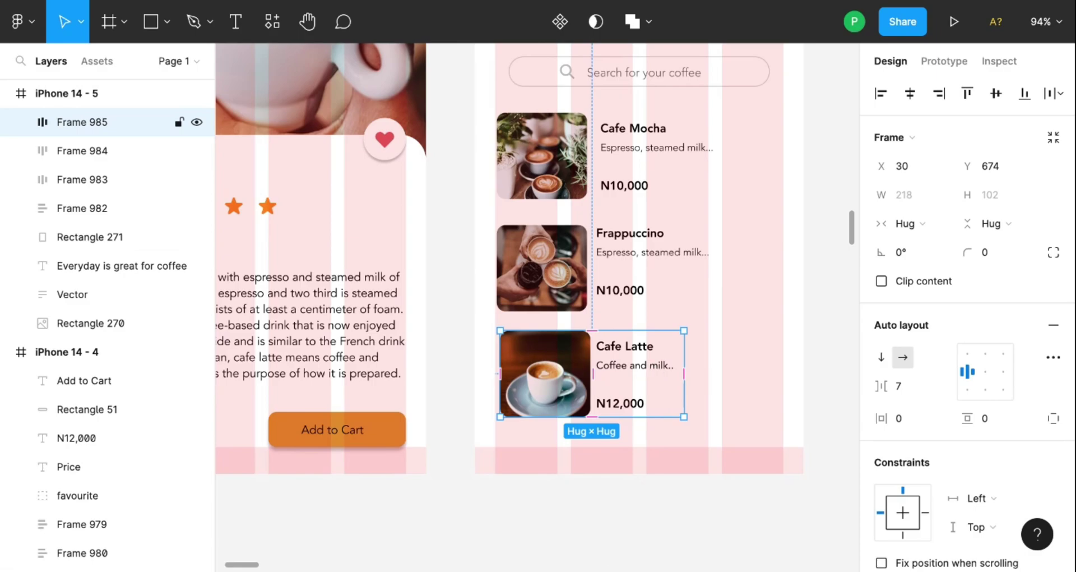
- Set the vertical spacing between the Cafe Mocha and Frappuccino rows to 28
{"action": "left_click", "coordinate": [605, 294]}
{"action": "left_click", "coordinate": [600, 168], "text": "shift"}
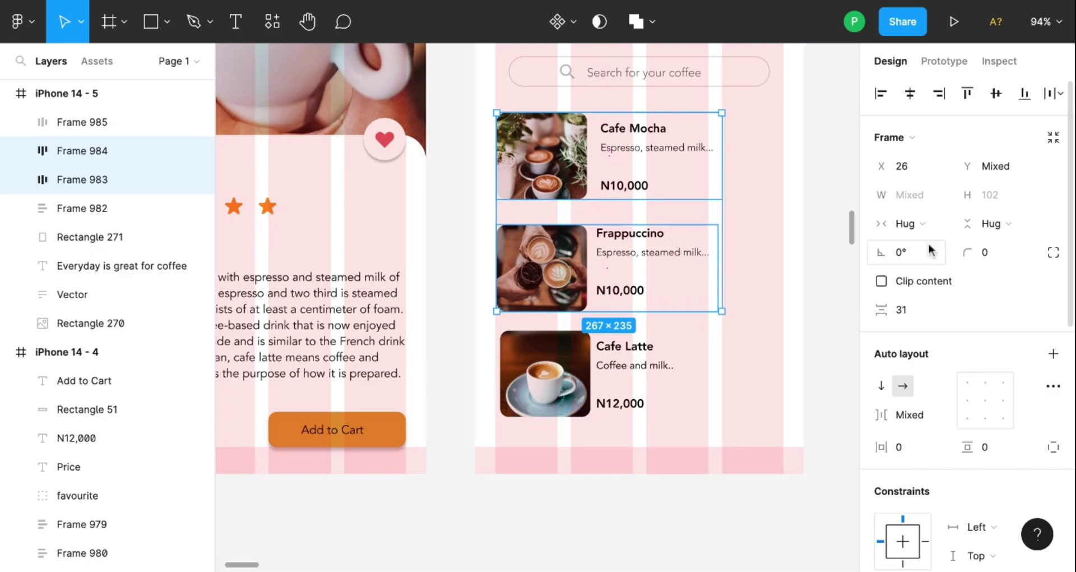
{"action": "left_click", "coordinate": [779, 268]}
{"action": "left_click", "coordinate": [702, 268]}
{"action": "left_click", "coordinate": [632, 187], "text": "shift"}
{"action": "left_click", "coordinate": [913, 312]}
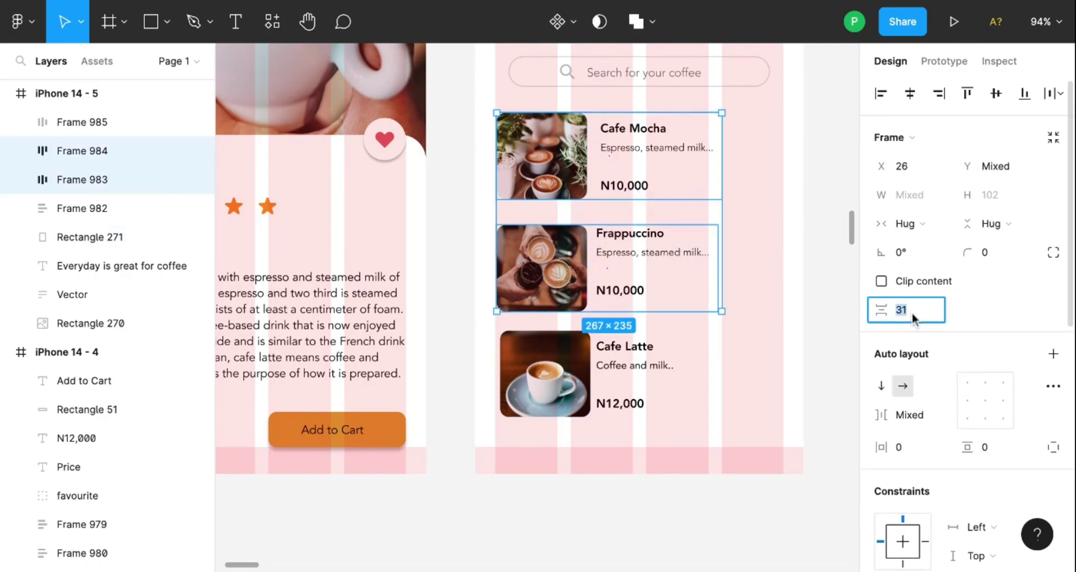
{"action": "type", "text": "28"}
{"action": "key", "text": "Return"}
- Set the vertical spacing between the Frappuccino and Cafe Latte rows to 28
{"action": "left_click", "coordinate": [611, 415]}
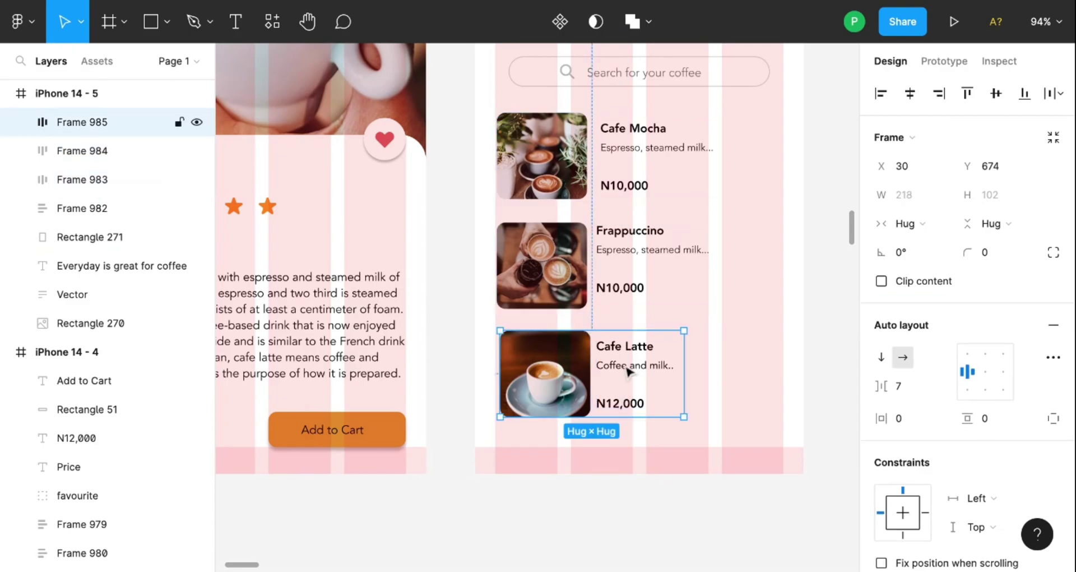
{"action": "left_click", "coordinate": [653, 286], "text": "shift"}
{"action": "left_click", "coordinate": [919, 318]}
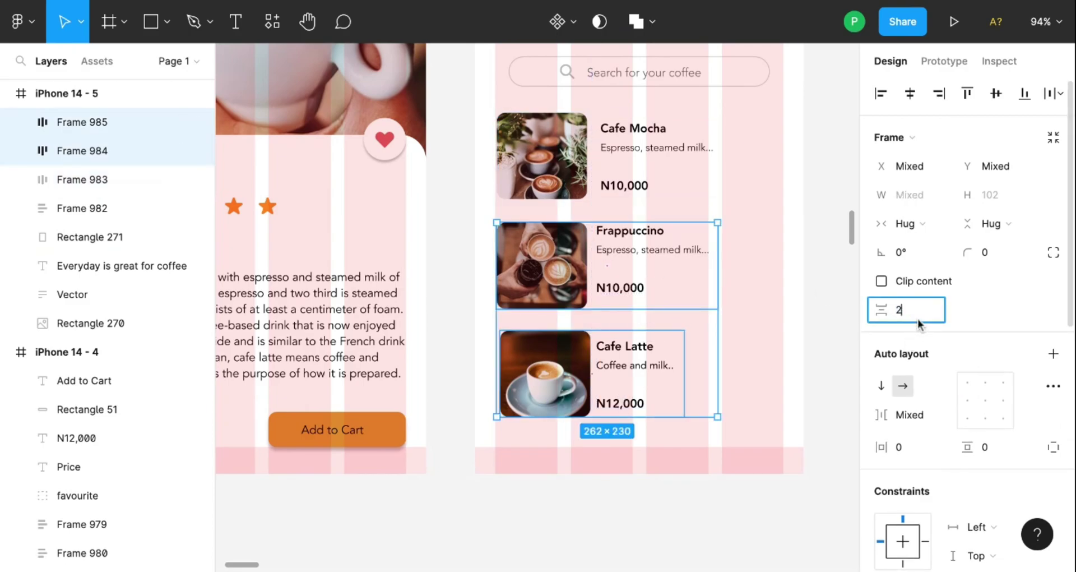
{"action": "type", "text": "28"}
{"action": "key", "text": "Return"}
{"action": "left_click", "coordinate": [800, 330]}
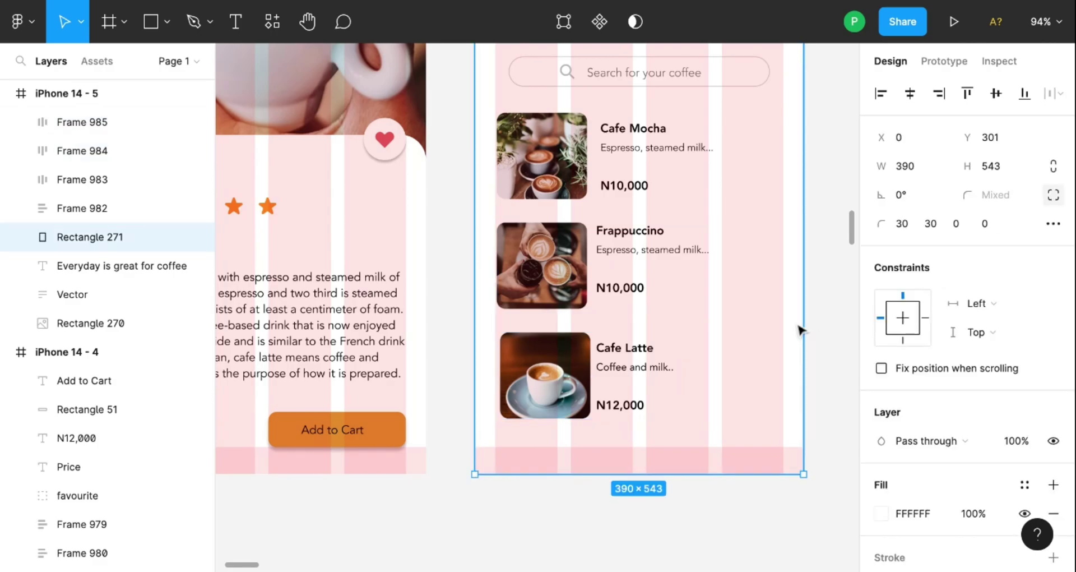
- Examine the plus buttons beside the coffee products in iPhone 14 - 3 as a reference for iPhone 14 - 5
{"action": "scroll", "coordinate": [750, 323], "scroll_direction": "left", "scroll_amount": 8}
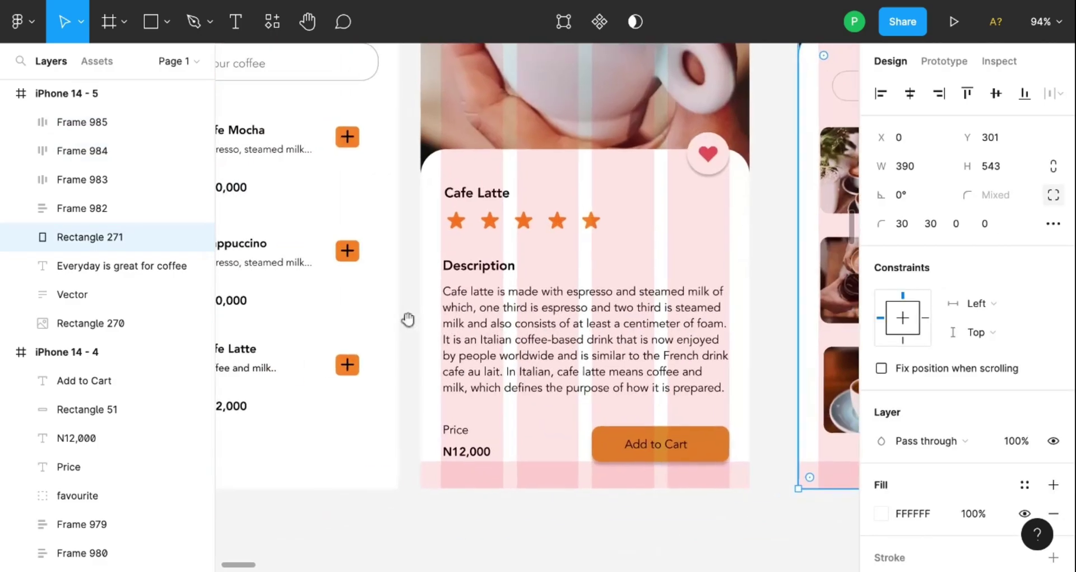
{"action": "scroll", "coordinate": [407, 319], "scroll_direction": "right", "scroll_amount": 2}
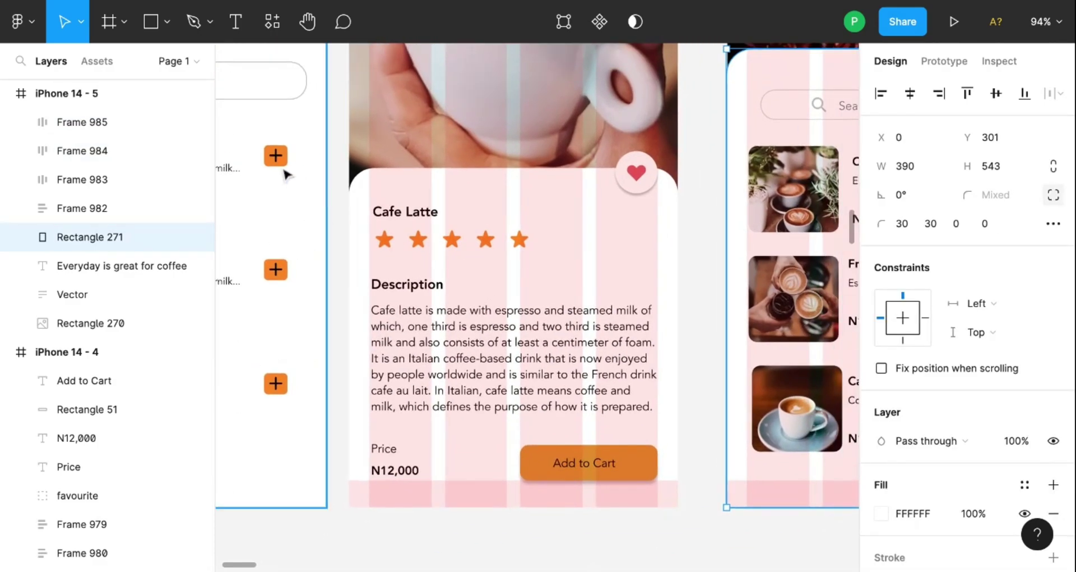
{"action": "left_click", "coordinate": [284, 173]}
{"action": "left_click", "coordinate": [603, 255]}
{"action": "scroll", "coordinate": [658, 281], "scroll_direction": "right", "scroll_amount": 6}
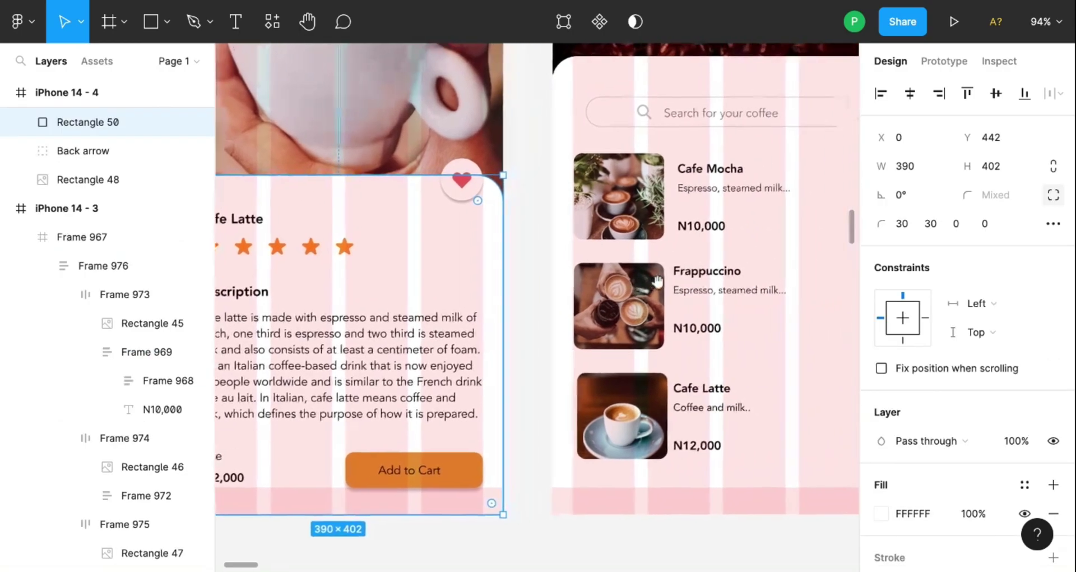
{"action": "scroll", "coordinate": [348, 216], "scroll_direction": "left", "scroll_amount": 8}
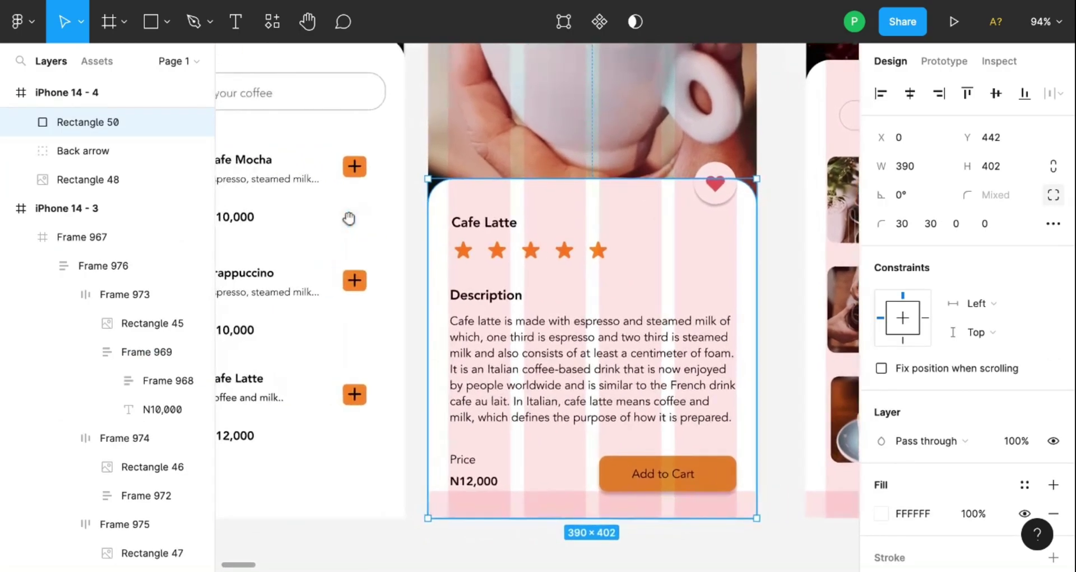
{"action": "scroll", "coordinate": [656, 224], "scroll_direction": "right", "scroll_amount": 12}
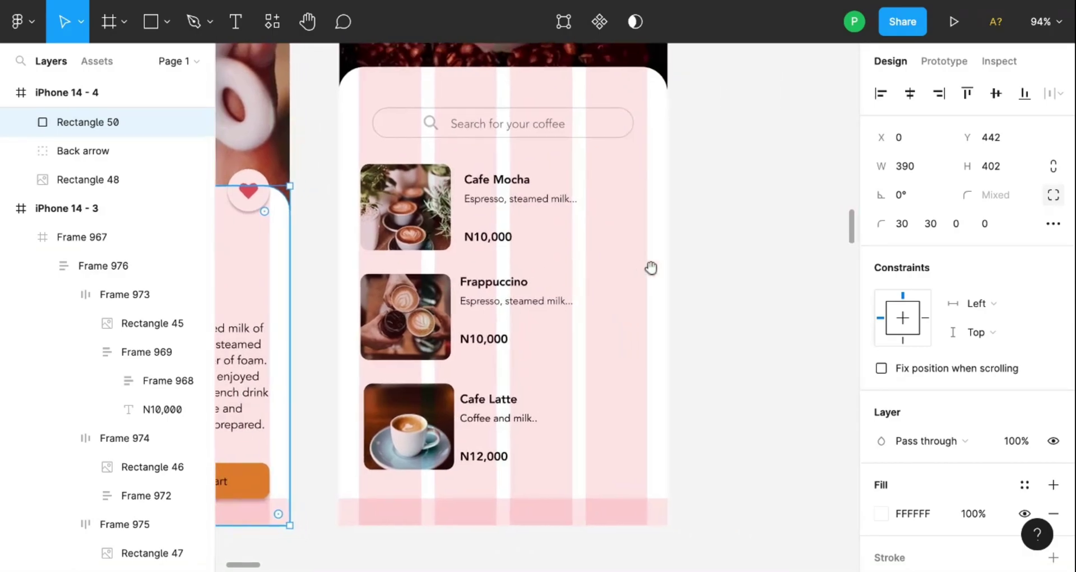
- Draw a square of about 23 × 23 to the right of the Cafe Mocha text in iPhone 14 - 5
{"action": "left_click", "coordinate": [166, 21]}
{"action": "left_click", "coordinate": [168, 65]}
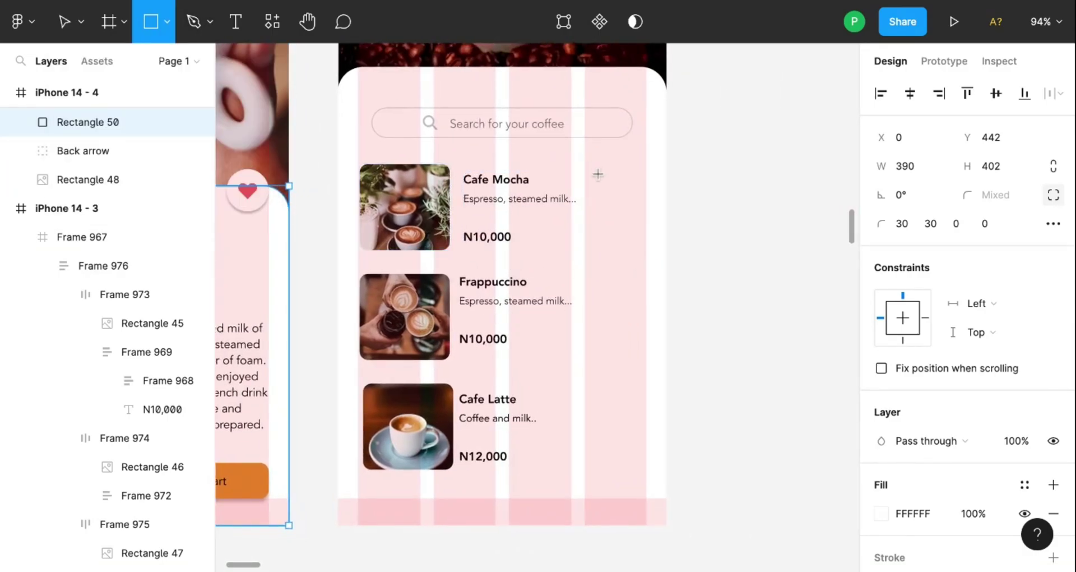
{"action": "left_click_drag", "start_coordinate": [596, 169], "coordinate": [618, 192]}
{"action": "left_click", "coordinate": [707, 230]}
- Find the outline plus icon with the Heroicons plugin and place it over the grey square beside Cafe Mocha
{"action": "right_click", "coordinate": [764, 168]}
{"action": "mouse_move", "coordinate": [836, 316]}
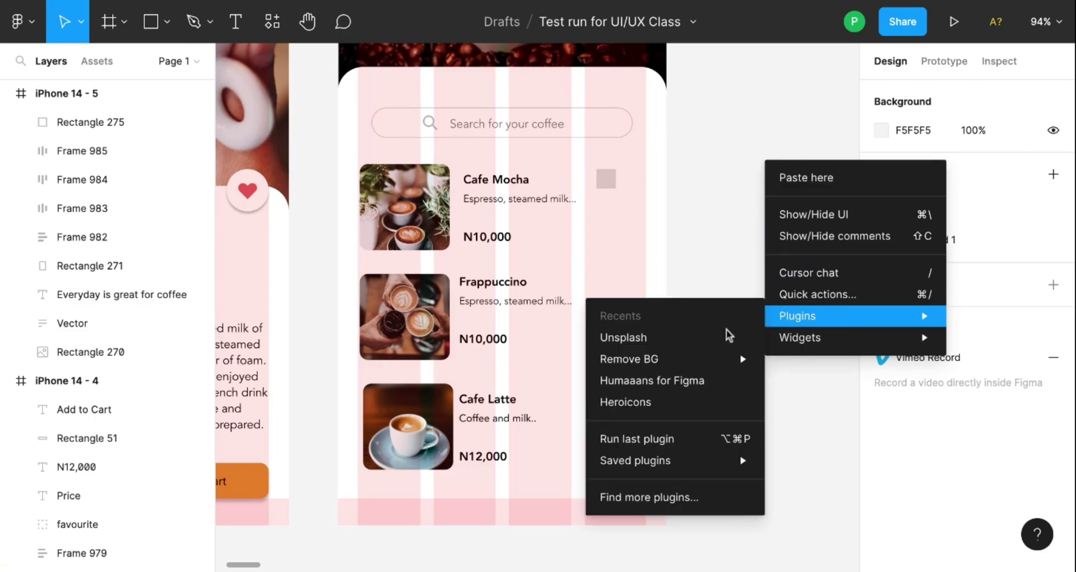
{"action": "left_click", "coordinate": [665, 394]}
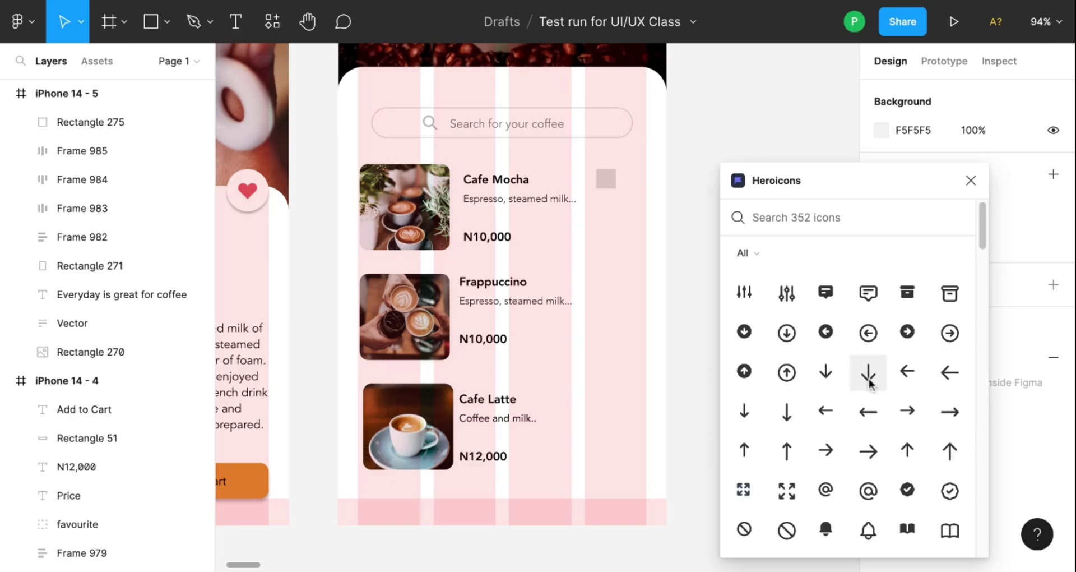
{"action": "type", "text": "plu"}
{"action": "left_click", "coordinate": [802, 172]}
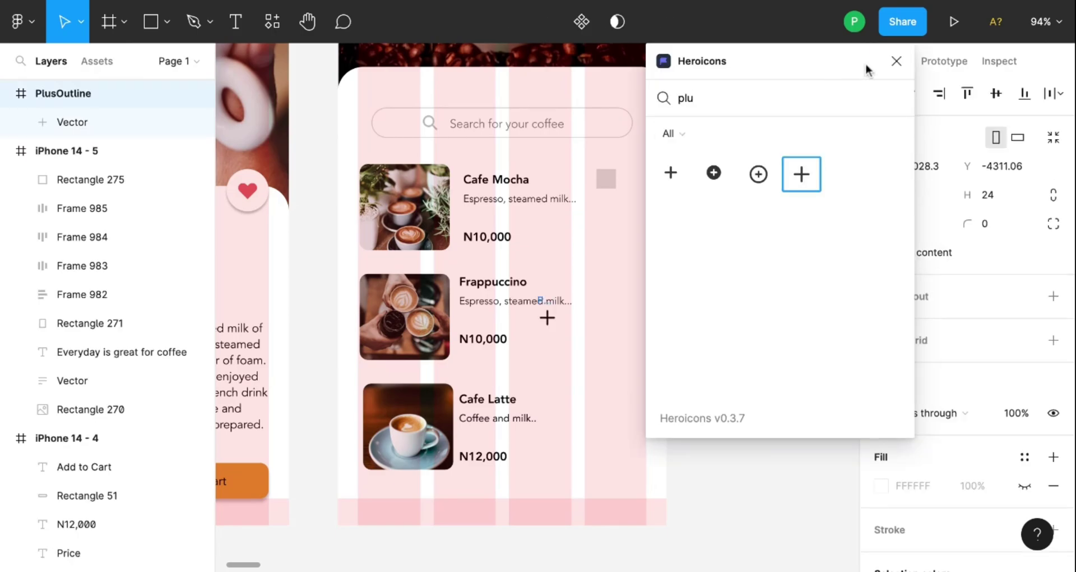
{"action": "left_click", "coordinate": [897, 61]}
- Set the corner radius of the PlusOutline icon frame to 5
{"action": "left_click", "coordinate": [988, 223]}
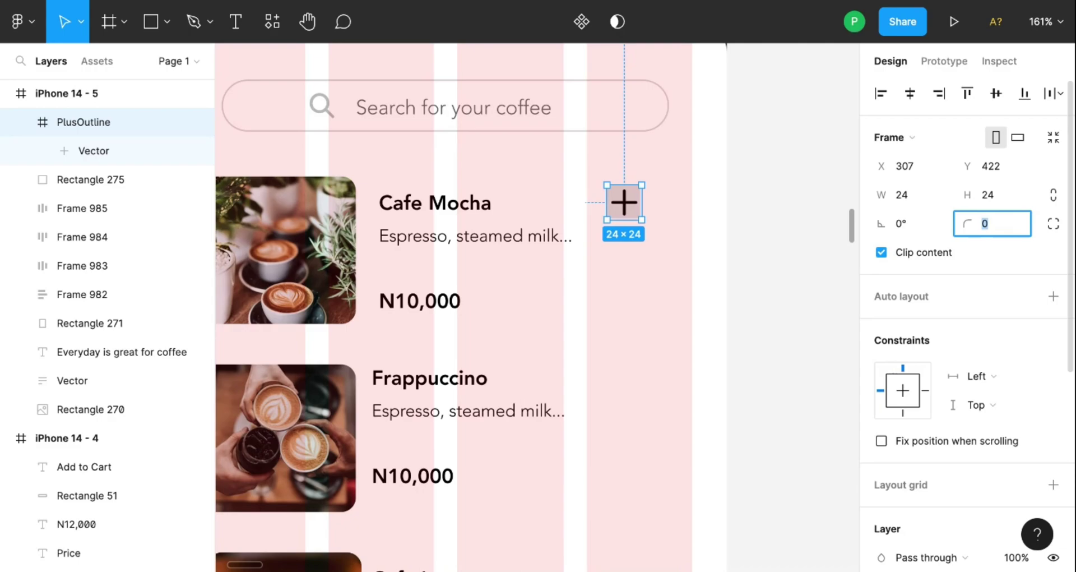
{"action": "key", "text": "Return"}
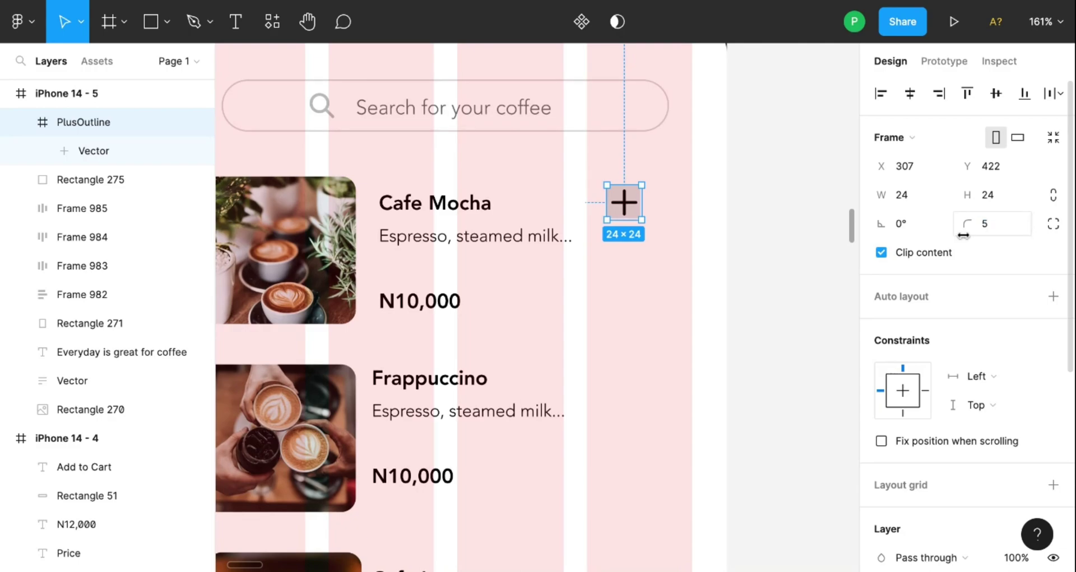
{"action": "left_click", "coordinate": [784, 293]}
{"action": "left_click", "coordinate": [631, 199]}
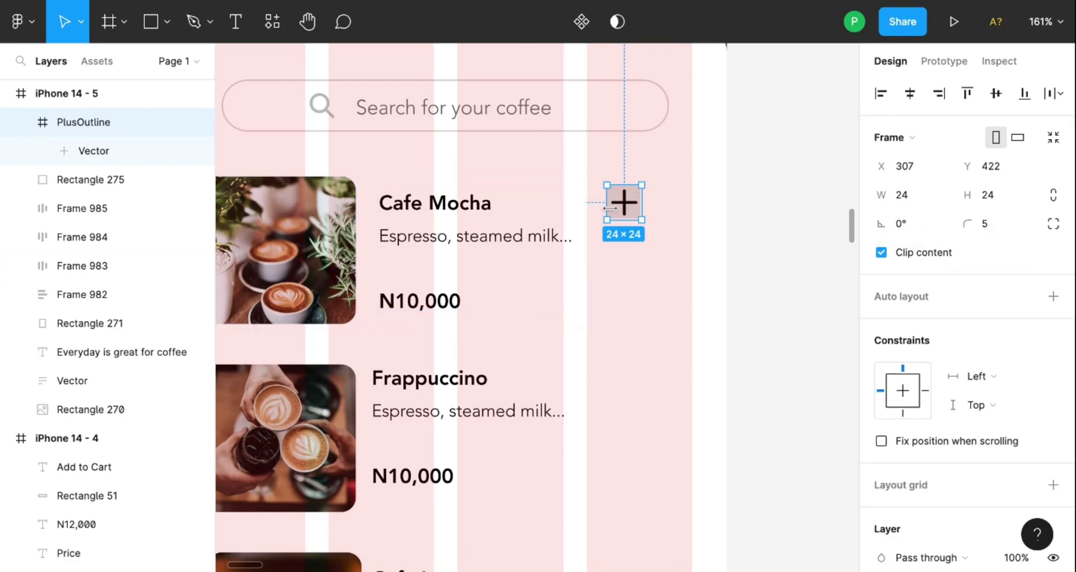
- Move the plus icon off the grey square and set the square's corner radius to 5
{"action": "left_click_drag", "start_coordinate": [627, 209], "coordinate": [689, 226]}
{"action": "left_click", "coordinate": [635, 211]}
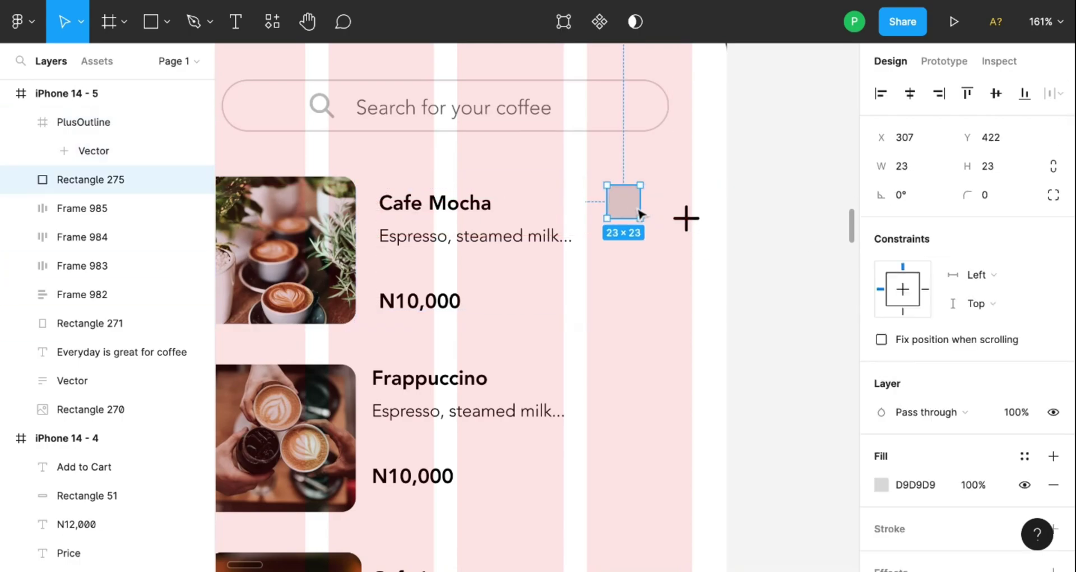
{"action": "left_click", "coordinate": [1000, 193]}
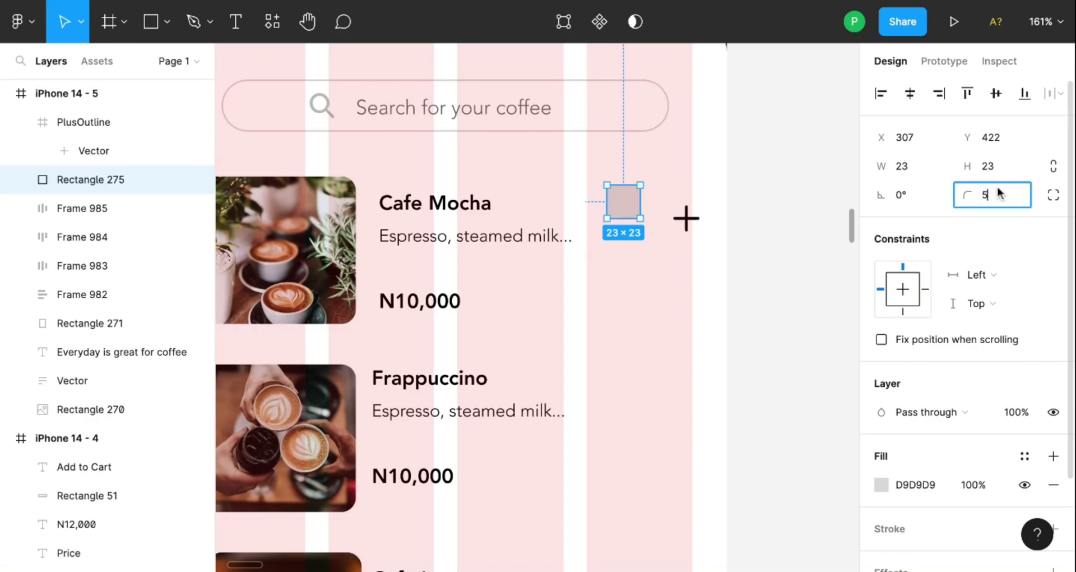
{"action": "key", "text": "Return"}
- Take the plus vector out of its PlusOutline frame and delete the empty frame
{"action": "mouse_move", "coordinate": [695, 222]}
{"action": "left_mouse_down"}
{"action": "mouse_move", "coordinate": [673, 215]}
{"action": "mouse_move", "coordinate": [684, 239]}
{"action": "left_mouse_up"}
{"action": "left_click", "coordinate": [106, 161]}
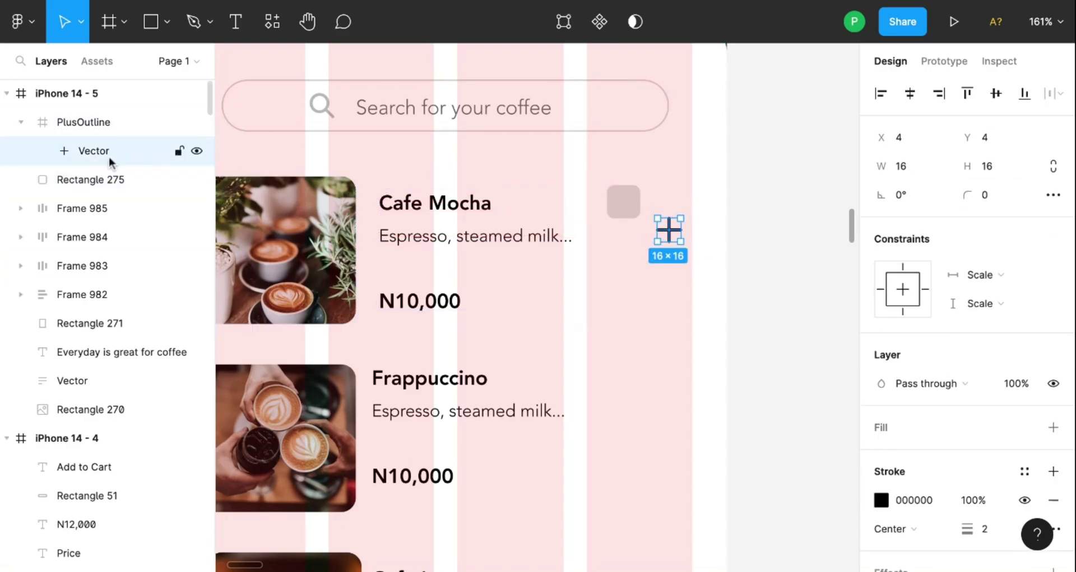
{"action": "left_click_drag", "start_coordinate": [106, 162], "coordinate": [90, 136]}
{"action": "left_click", "coordinate": [88, 148]}
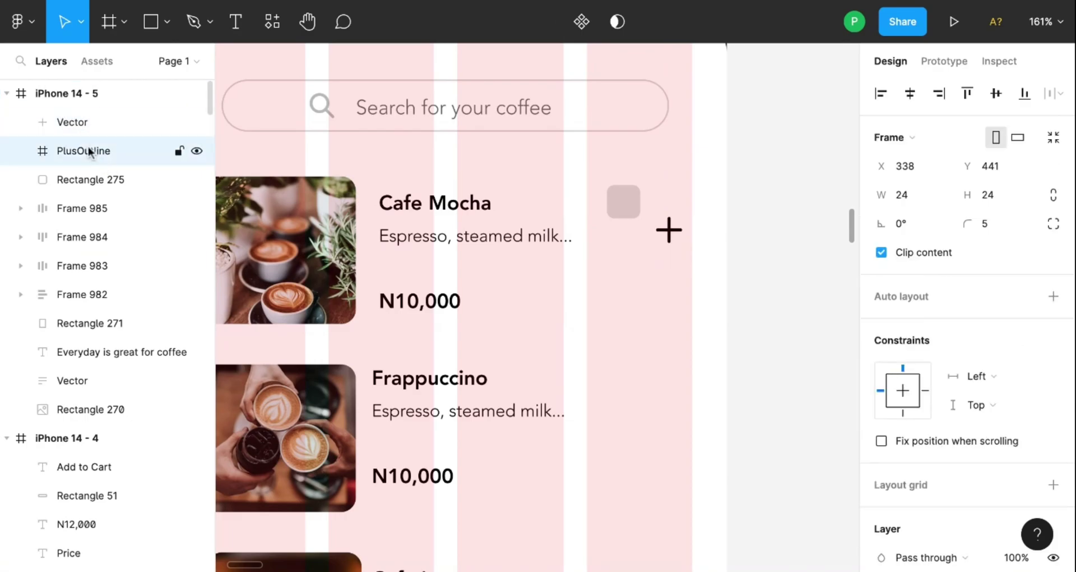
{"action": "key", "text": "Delete"}
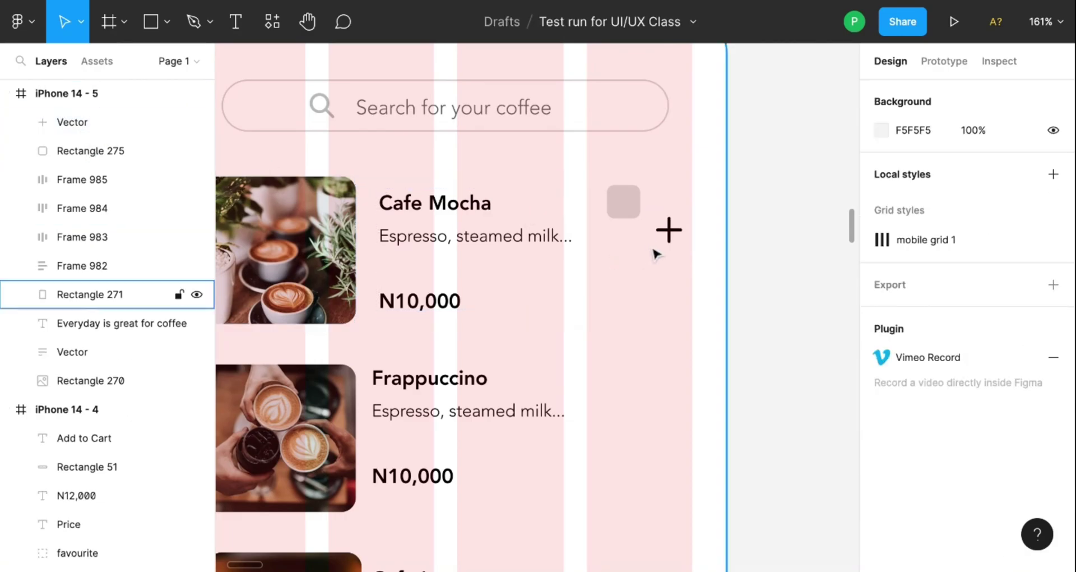
- Center the plus vector on the rounded grey square at X 310, Y 425
{"action": "left_click", "coordinate": [685, 245]}
{"action": "double_click", "coordinate": [678, 237]}
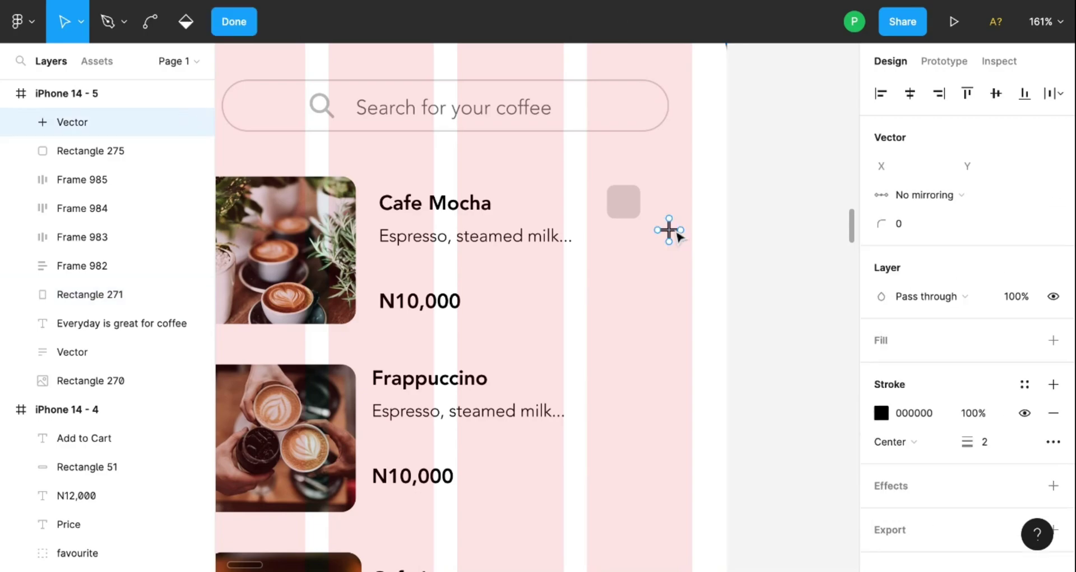
{"action": "key", "text": "Escape"}
{"action": "left_click_drag", "start_coordinate": [677, 234], "coordinate": [631, 210]}
{"action": "key", "text": "Right"}
{"action": "key", "text": "Right"}
{"action": "key", "text": "Right"}
{"action": "key", "text": "Right"}
{"action": "key", "text": "Up"}
{"action": "key", "text": "Up"}
{"action": "key", "text": "Up"}
{"action": "key", "text": "Up"}
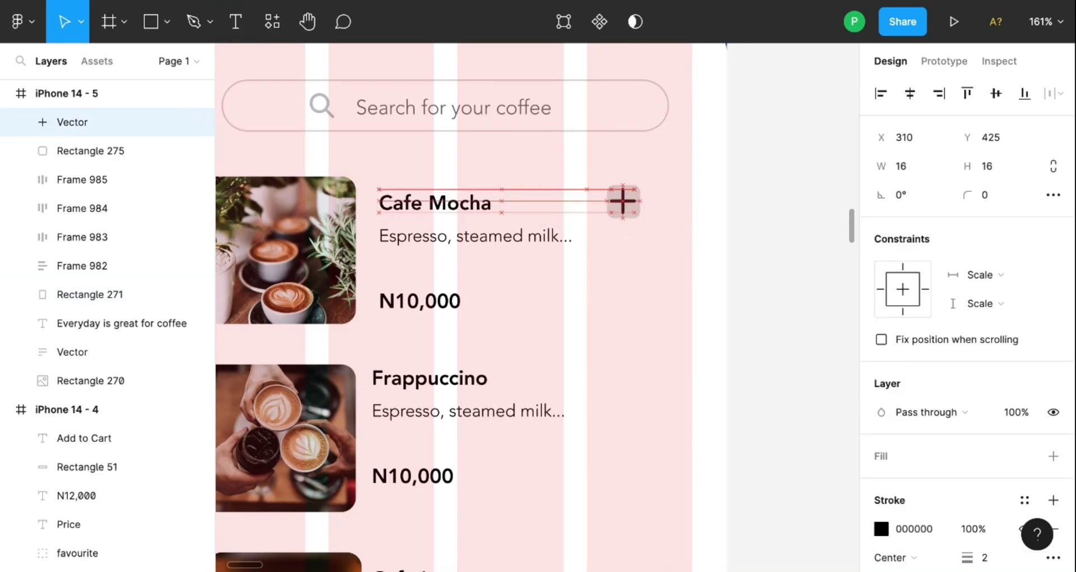
- Group the plus vector with the rounded grey square behind it
{"action": "left_click", "coordinate": [632, 211]}
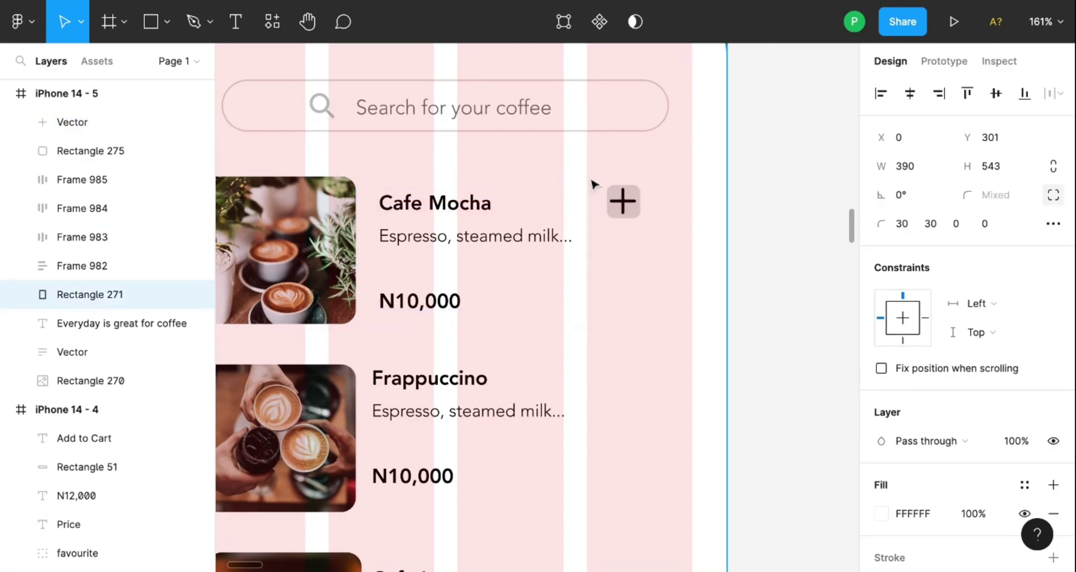
{"action": "left_click", "coordinate": [614, 193]}
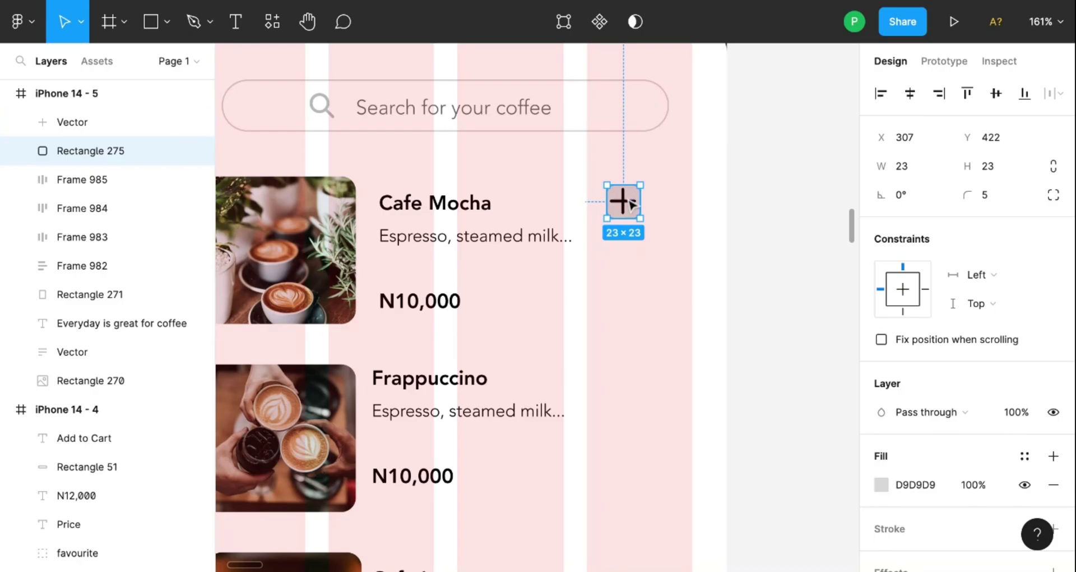
{"action": "left_click", "coordinate": [640, 212], "text": "shift"}
{"action": "right_click", "coordinate": [640, 211]}
{"action": "left_click", "coordinate": [691, 242]}
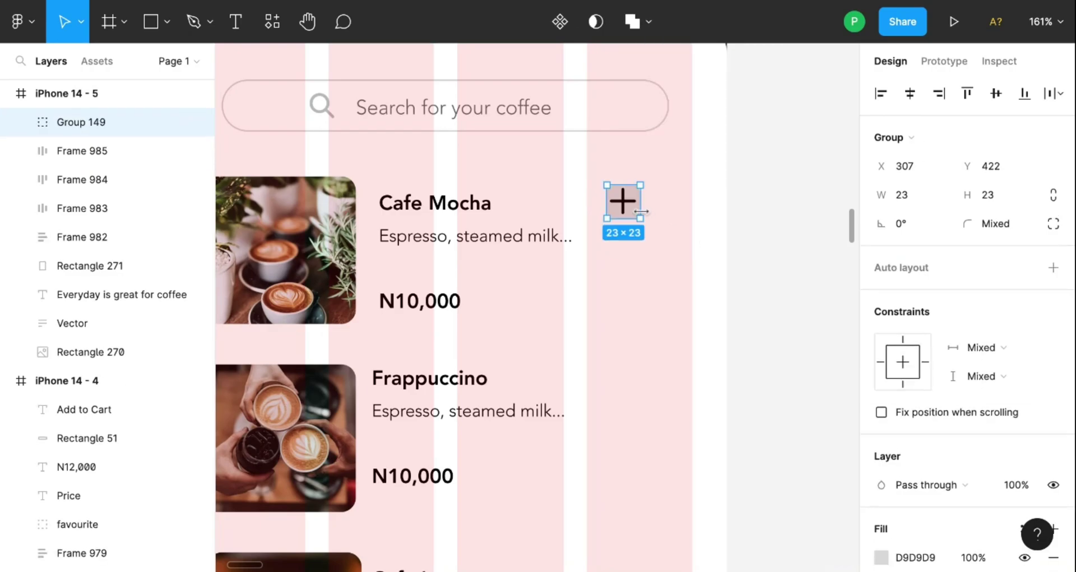
- Recolour the grey square of the grouped plus button to orange FB8522, sampled from the plus button on the iPhone 14 - 3 screen
{"action": "scroll", "coordinate": [909, 444], "scroll_direction": "down", "scroll_amount": 5}
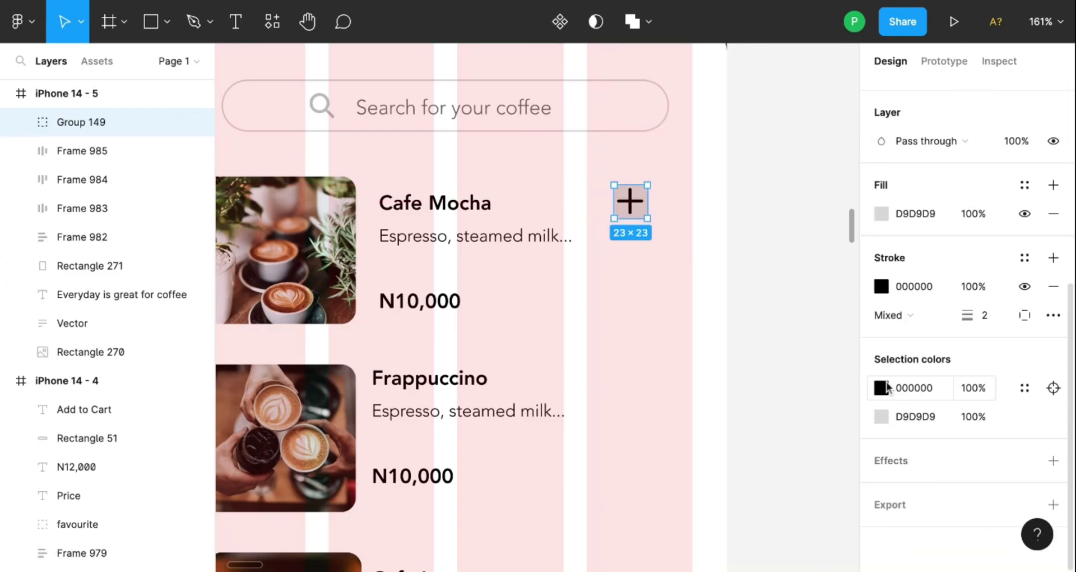
{"action": "left_click", "coordinate": [886, 416]}
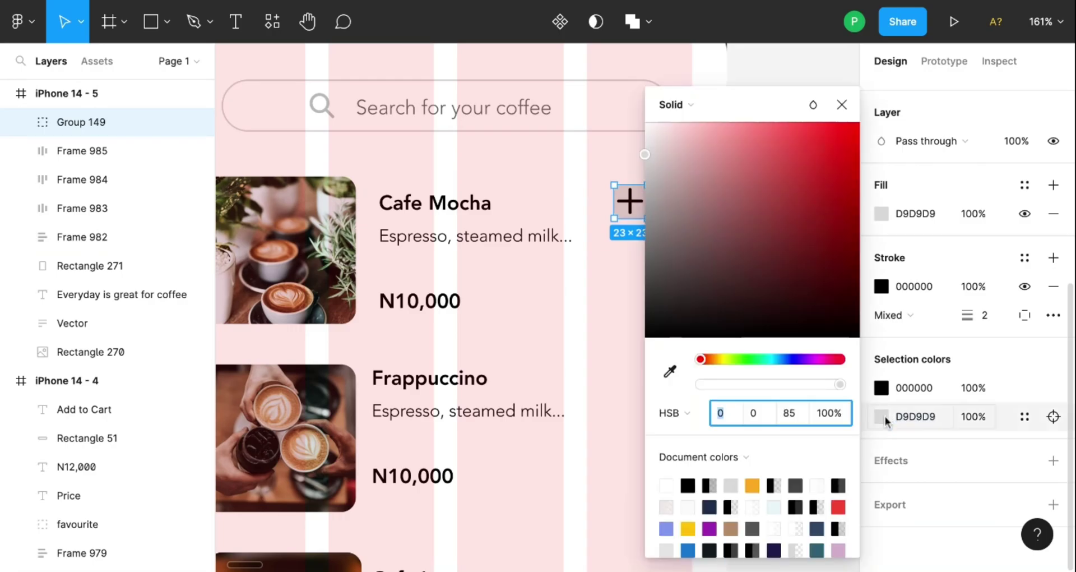
{"action": "left_click", "coordinate": [671, 371]}
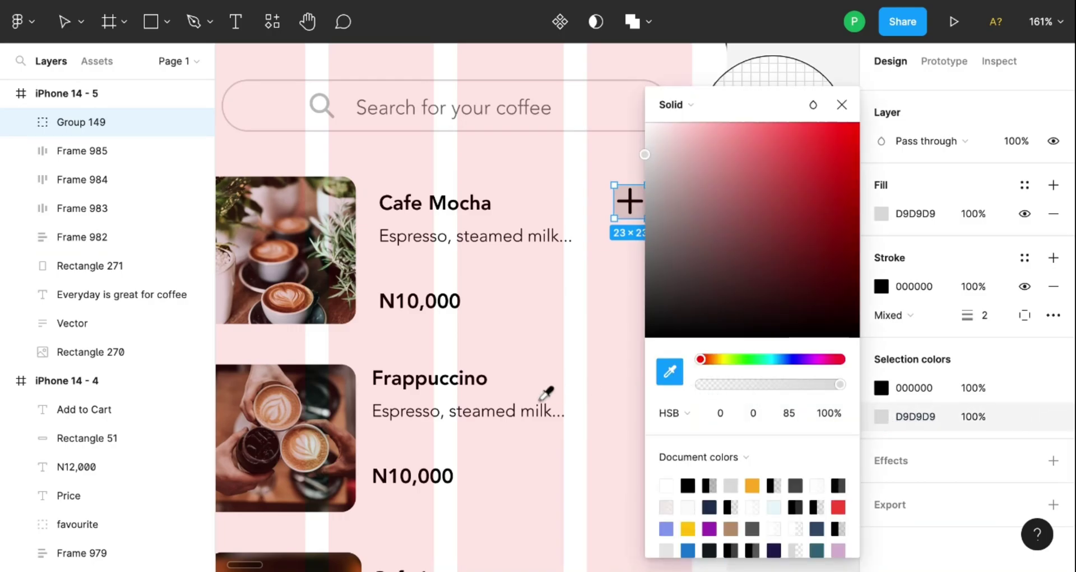
{"action": "scroll", "coordinate": [539, 401], "scroll_direction": "down", "scroll_amount": 5}
{"action": "scroll", "coordinate": [280, 397], "scroll_direction": "left", "scroll_amount": 5}
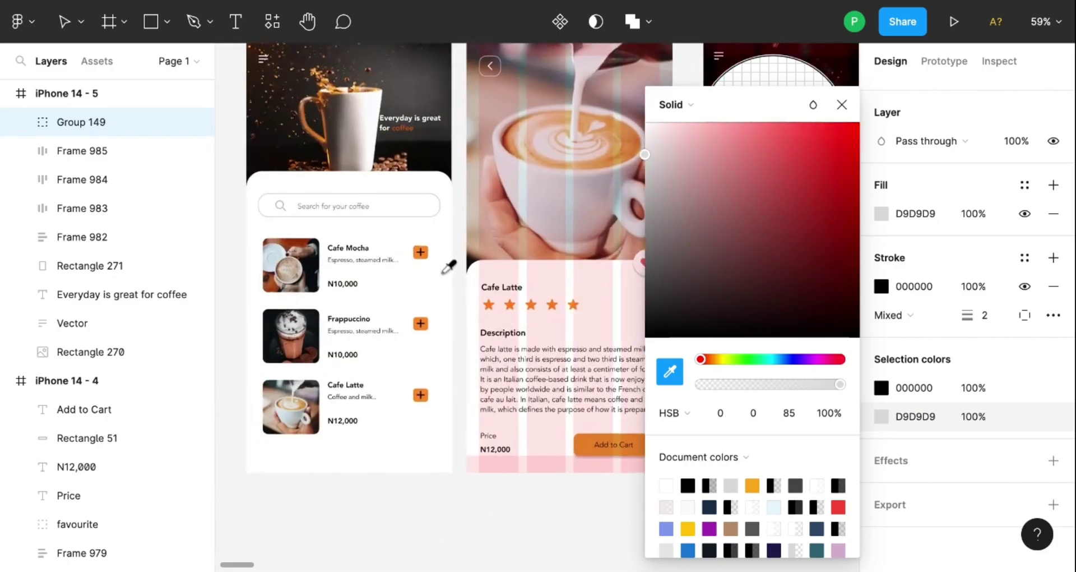
{"action": "left_click", "coordinate": [424, 255]}
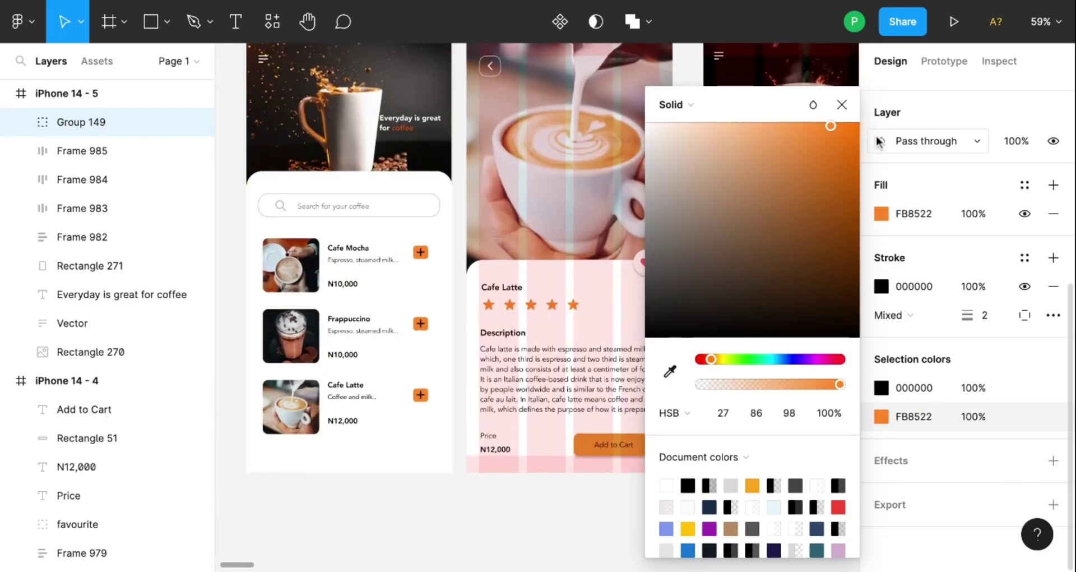
{"action": "left_click", "coordinate": [842, 105]}
- Place a column of three orange plus buttons beside the product rows in the iPhone 14 - 5 frame
{"action": "left_click", "coordinate": [780, 269]}
{"action": "left_click", "coordinate": [779, 331]}
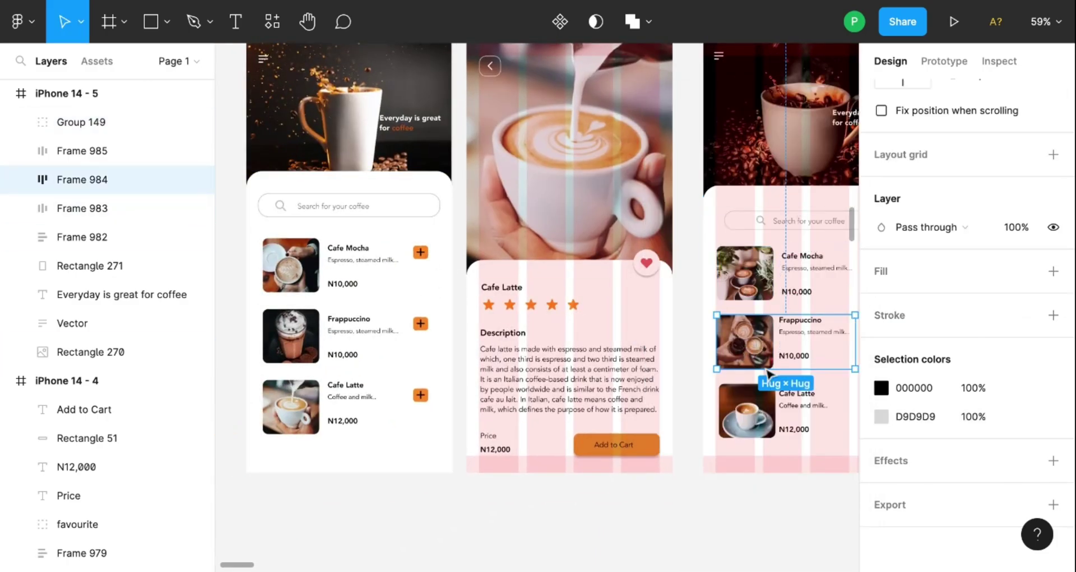
{"action": "scroll", "coordinate": [773, 358], "scroll_direction": "right", "scroll_amount": 5}
{"action": "scroll", "coordinate": [773, 358], "scroll_direction": "right", "scroll_amount": 3}
{"action": "left_click", "coordinate": [724, 346]}
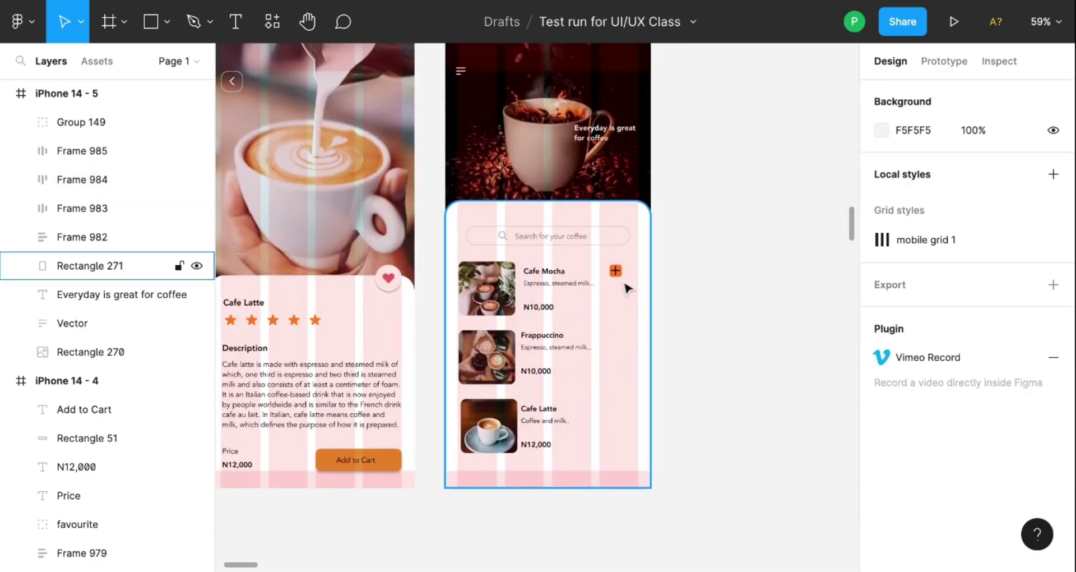
{"action": "scroll", "coordinate": [628, 289], "scroll_direction": "up", "scroll_amount": 5}
{"action": "left_click", "coordinate": [694, 296]}
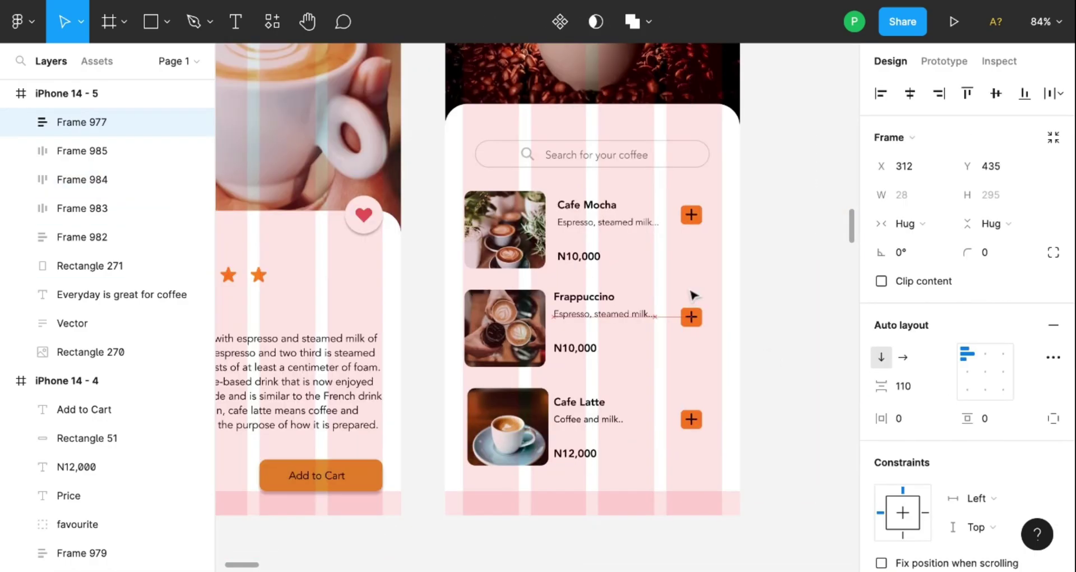
- Nudge the column of plus buttons to X 315, Y 426 so it lines up with the product rows
{"action": "key", "text": "Up"}
{"action": "key", "text": "Up"}
{"action": "key", "text": "Up"}
{"action": "key", "text": "Up"}
{"action": "key", "text": "Up"}
{"action": "key", "text": "Up"}
{"action": "key", "text": "Up"}
{"action": "key", "text": "Up"}
{"action": "key", "text": "Up"}
{"action": "key", "text": "Down"}
{"action": "key", "text": "Down"}
{"action": "key", "text": "Down"}
{"action": "key", "text": "Down"}
{"action": "key", "text": "Down"}
{"action": "key", "text": "Down"}
{"action": "key", "text": "Down"}
{"action": "key", "text": "Right"}
{"action": "key", "text": "Right"}
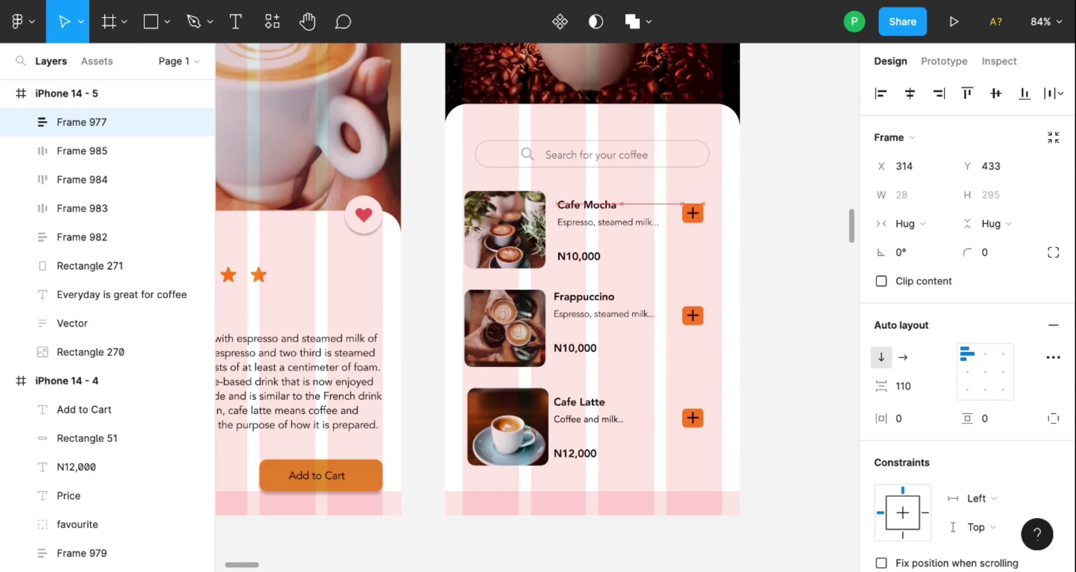
{"action": "key", "text": "Up"}
{"action": "key", "text": "Up"}
{"action": "key", "text": "Up"}
{"action": "key", "text": "Right"}
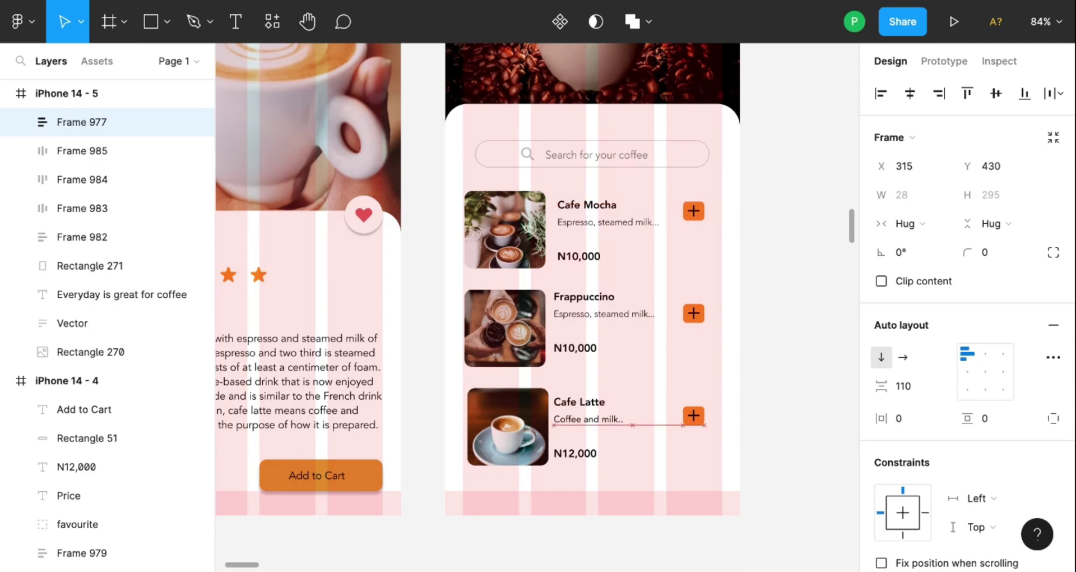
{"action": "key", "text": "Up"}
{"action": "key", "text": "Up"}
{"action": "key", "text": "Up"}
{"action": "key", "text": "Up"}
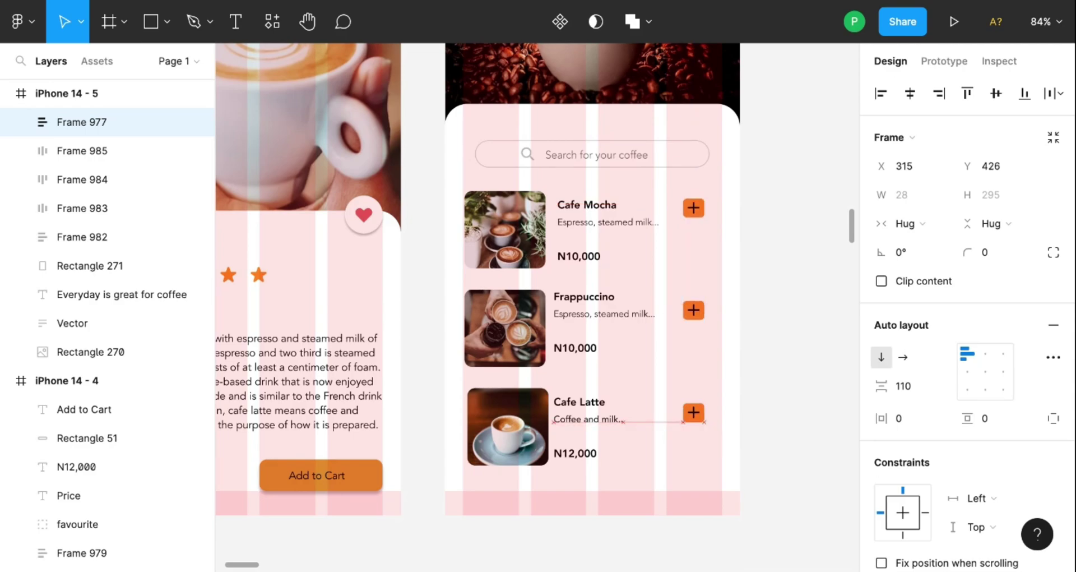
{"action": "left_click", "coordinate": [779, 318]}
- Hide the mobile grid 1 layout grid on the iPhone 14 - 5 frame
{"action": "scroll", "coordinate": [777, 392], "scroll_direction": "down", "scroll_amount": 3}
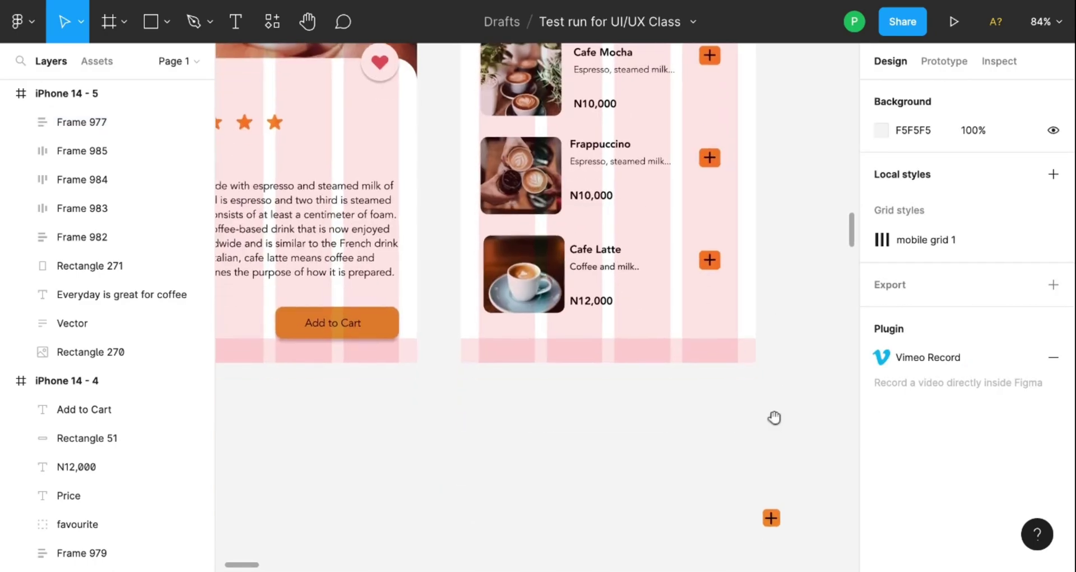
{"action": "scroll", "coordinate": [627, 377], "scroll_direction": "down", "scroll_amount": 5}
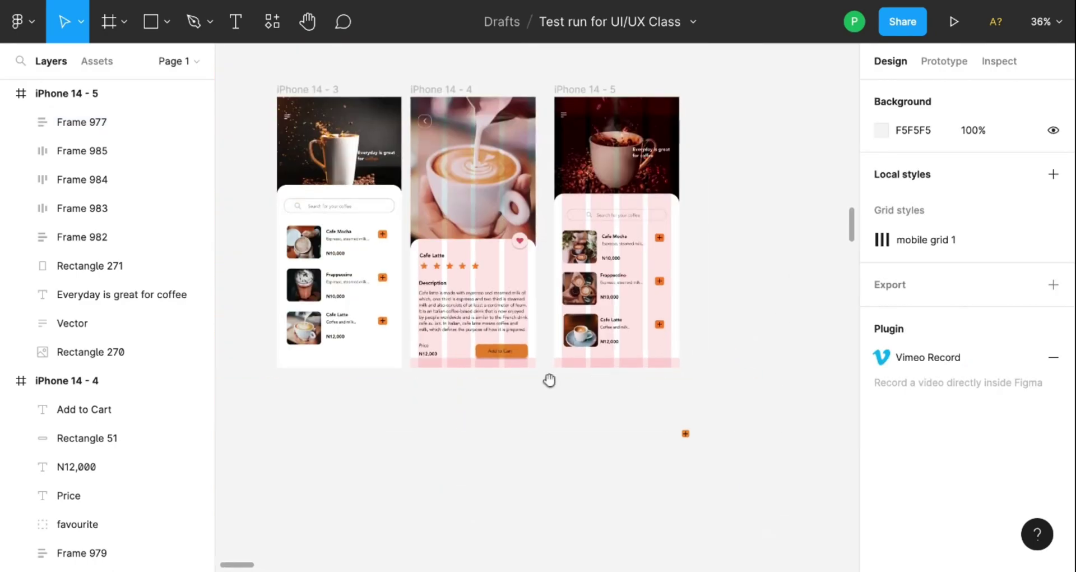
{"action": "left_click_drag", "start_coordinate": [528, 381], "coordinate": [560, 400]}
{"action": "left_click", "coordinate": [637, 111]}
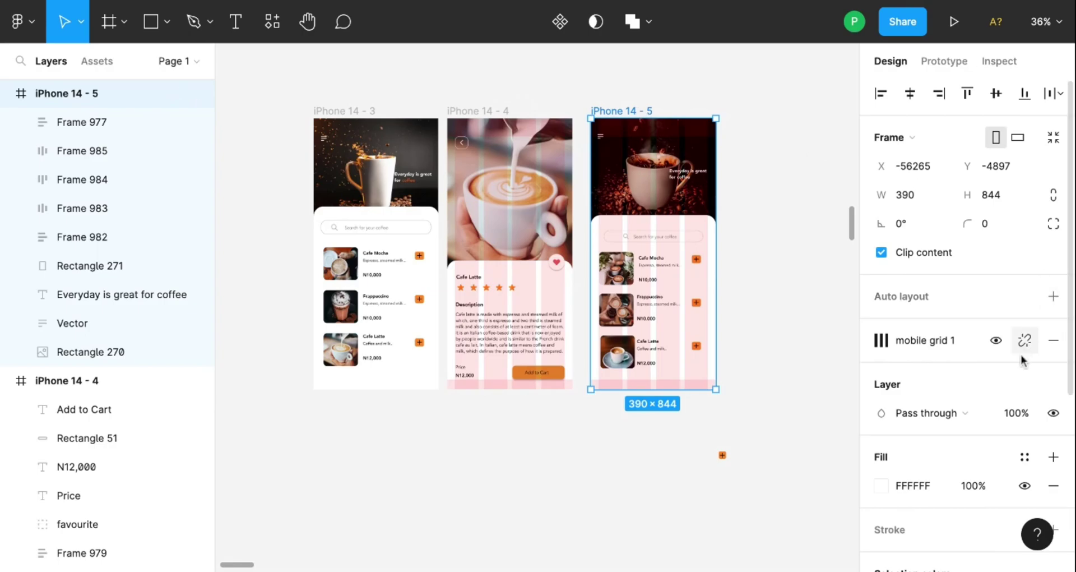
{"action": "left_click", "coordinate": [1000, 343]}
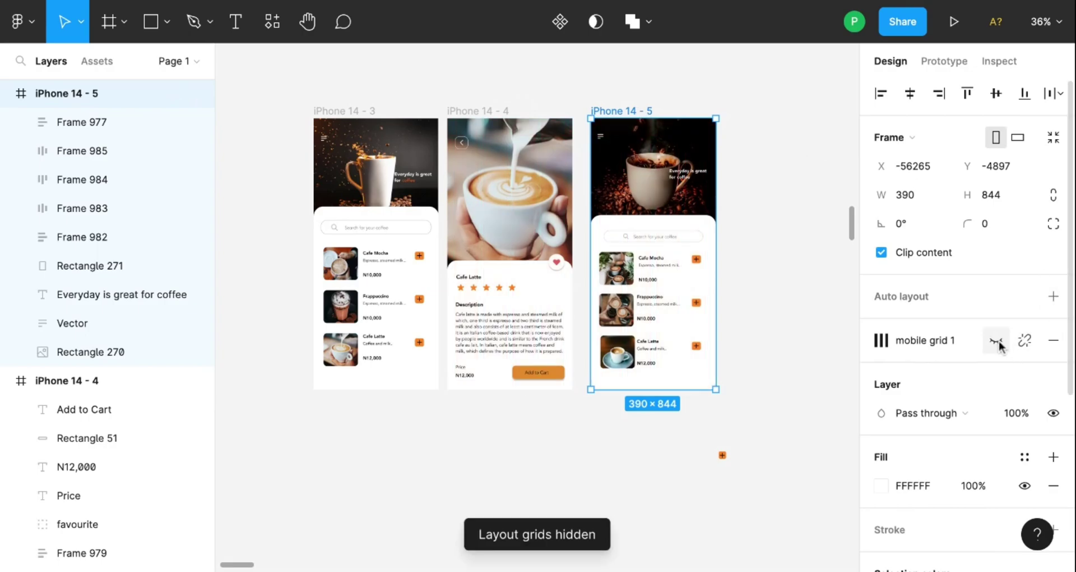
{"action": "left_click", "coordinate": [771, 284]}
- Move the iPhone 14 - 5 frame to the left of the iPhone 14 - 3 frame, level with it
{"action": "left_click", "coordinate": [636, 111]}
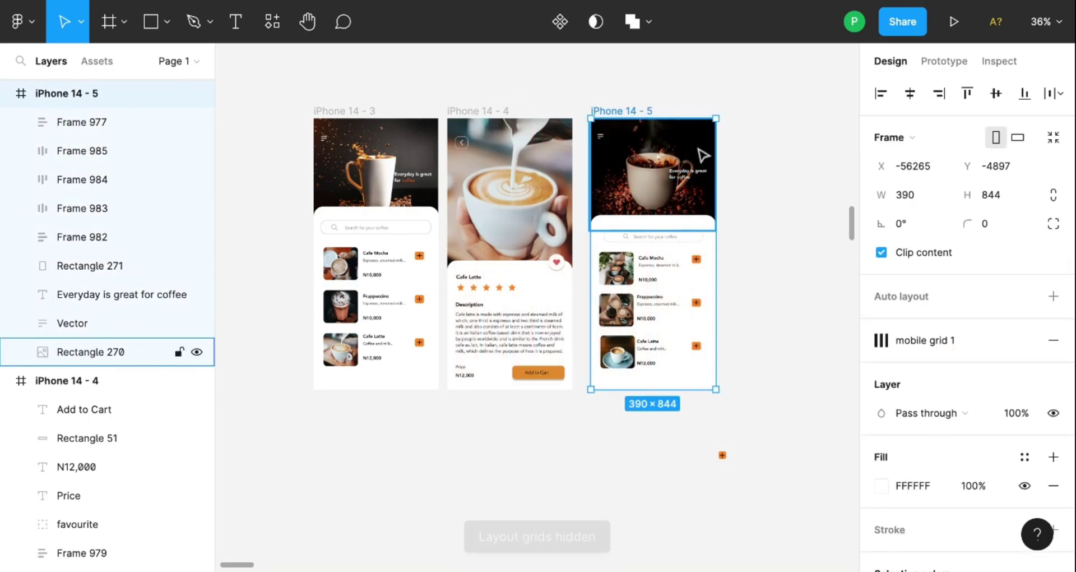
{"action": "left_click_drag", "start_coordinate": [703, 154], "coordinate": [284, 155]}
{"action": "left_click", "coordinate": [594, 195]}
{"action": "left_click", "coordinate": [497, 112]}
{"action": "left_click", "coordinate": [681, 178]}
- Add a blank iPhone 14 frame (390 × 844) to the right of iPhone 14 - 4, aligned with its upper edge
{"action": "left_click", "coordinate": [124, 21]}
{"action": "left_click", "coordinate": [107, 65]}
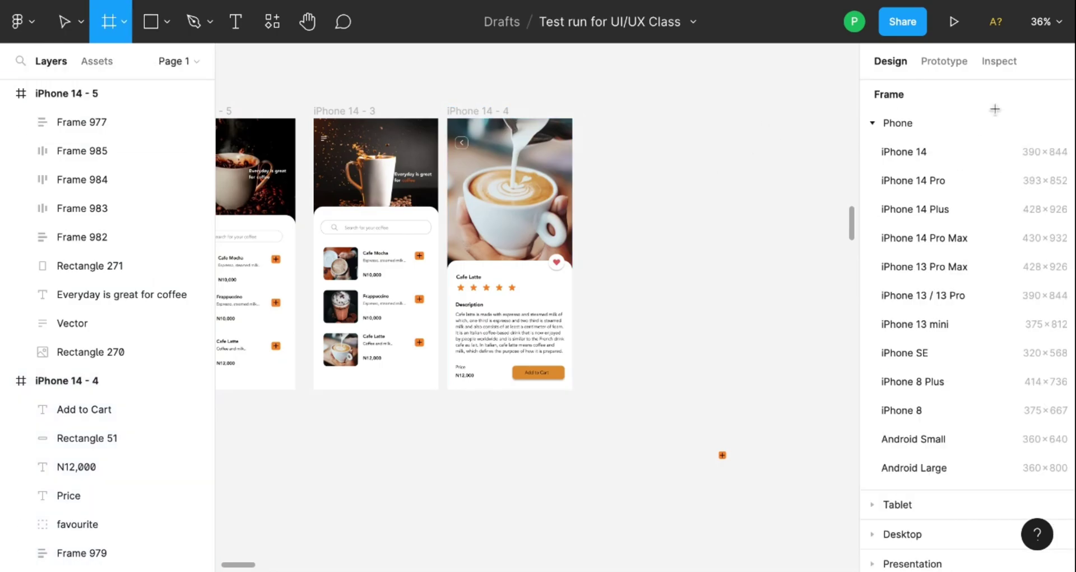
{"action": "left_click", "coordinate": [904, 152]}
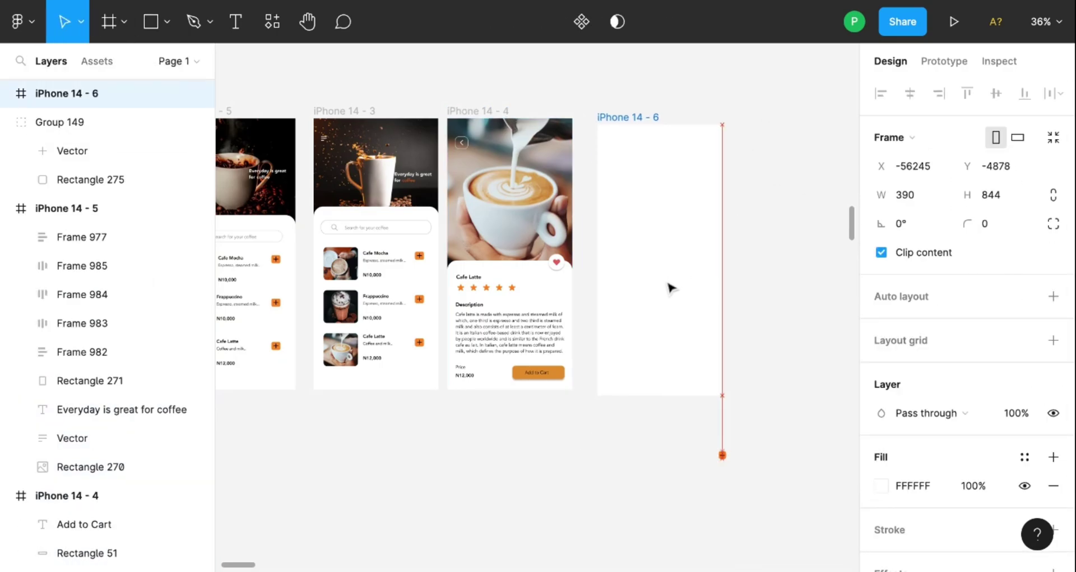
{"action": "left_click", "coordinate": [767, 245]}
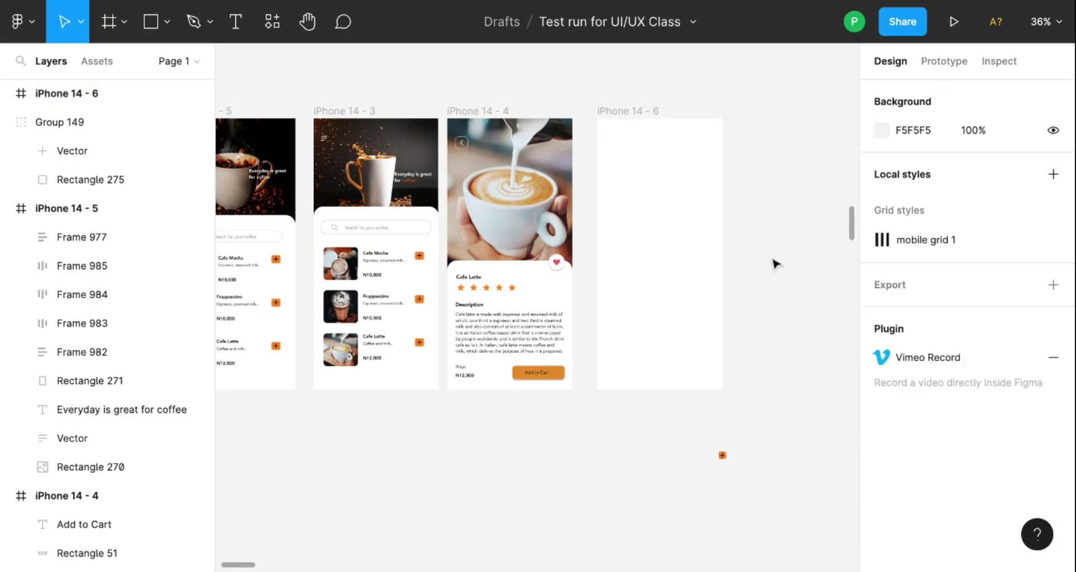
- Draw a 390 × 492 rectangle across the full width of the new frame, starting at its upper edge
{"action": "left_click", "coordinate": [167, 21]}
{"action": "left_click", "coordinate": [155, 55]}
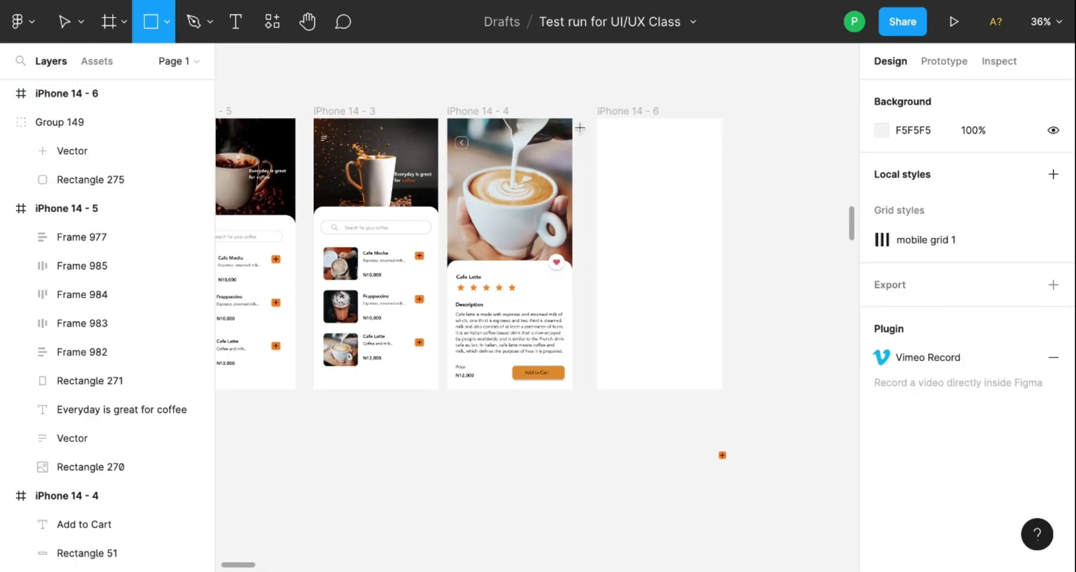
{"action": "left_click_drag", "start_coordinate": [601, 118], "coordinate": [723, 276]}
- Run the Unsplash plugin on the rectangle and search it for "coffee"
{"action": "right_click", "coordinate": [636, 224]}
{"action": "mouse_move", "coordinate": [721, 406]}
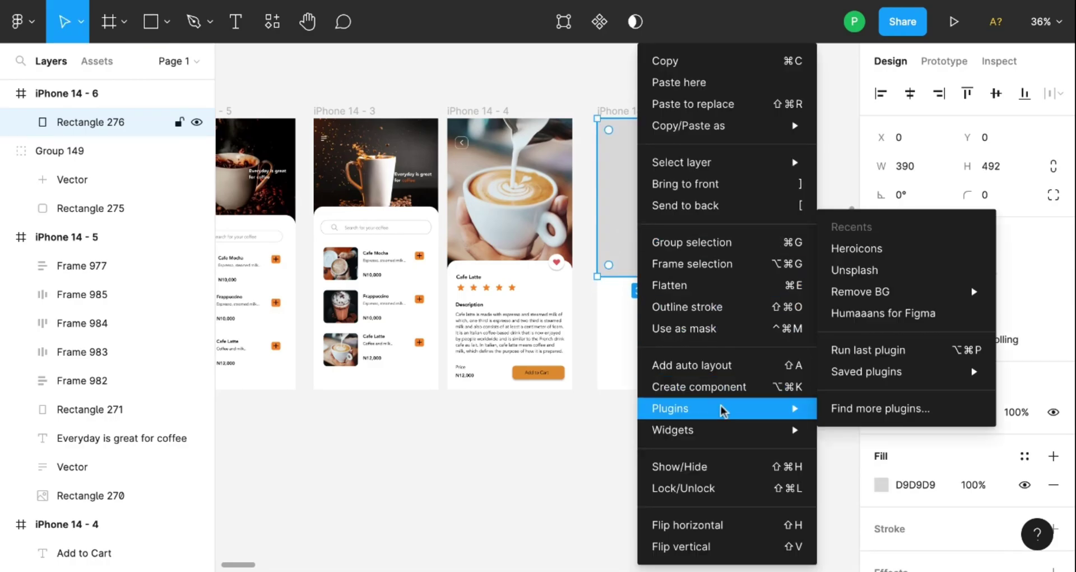
{"action": "left_click", "coordinate": [857, 270]}
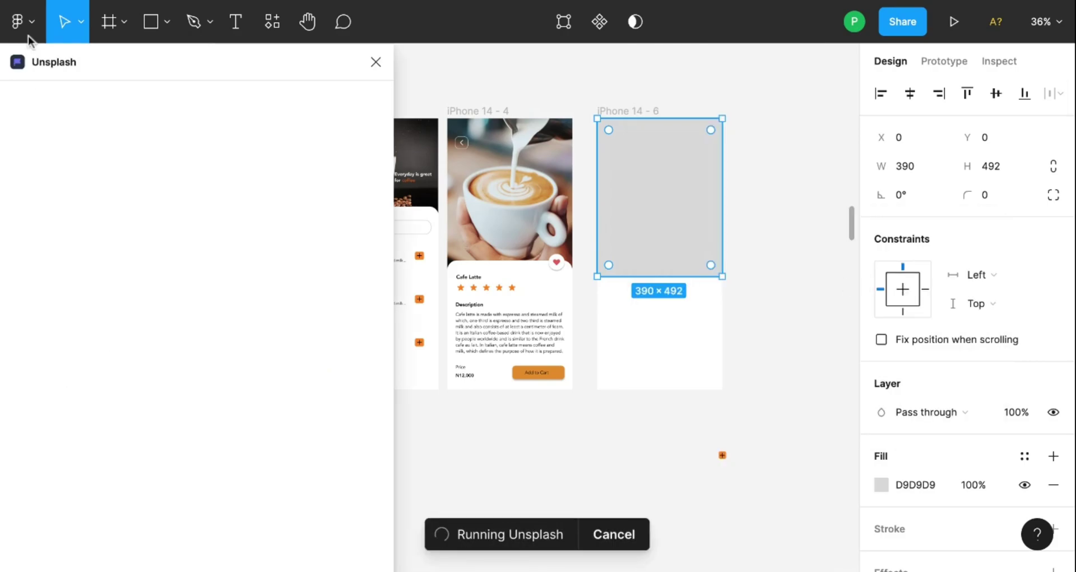
{"action": "left_click", "coordinate": [134, 157]}
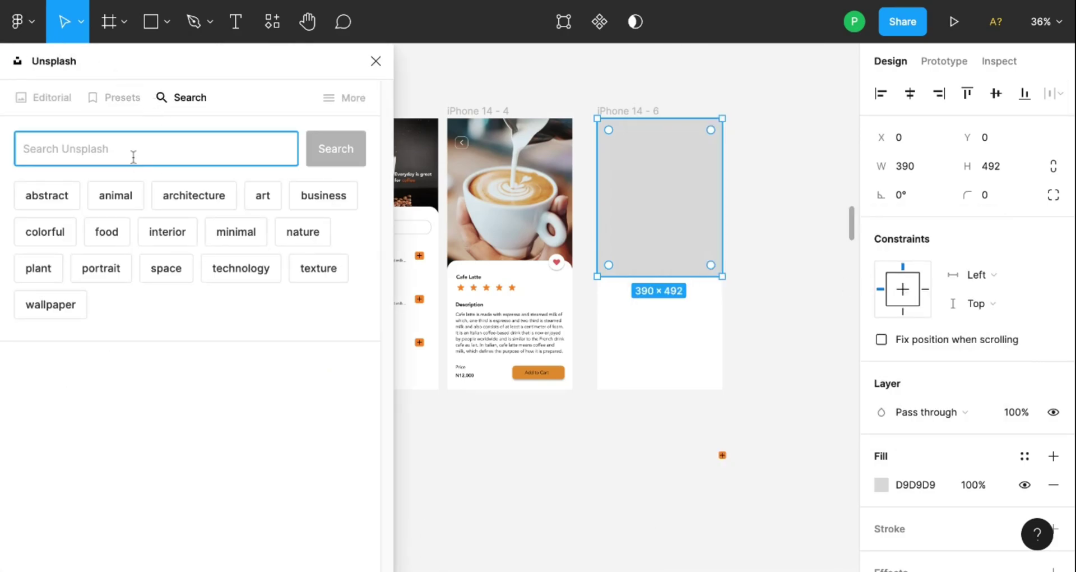
{"action": "type", "text": "coffee"}
{"action": "key", "text": "Return"}
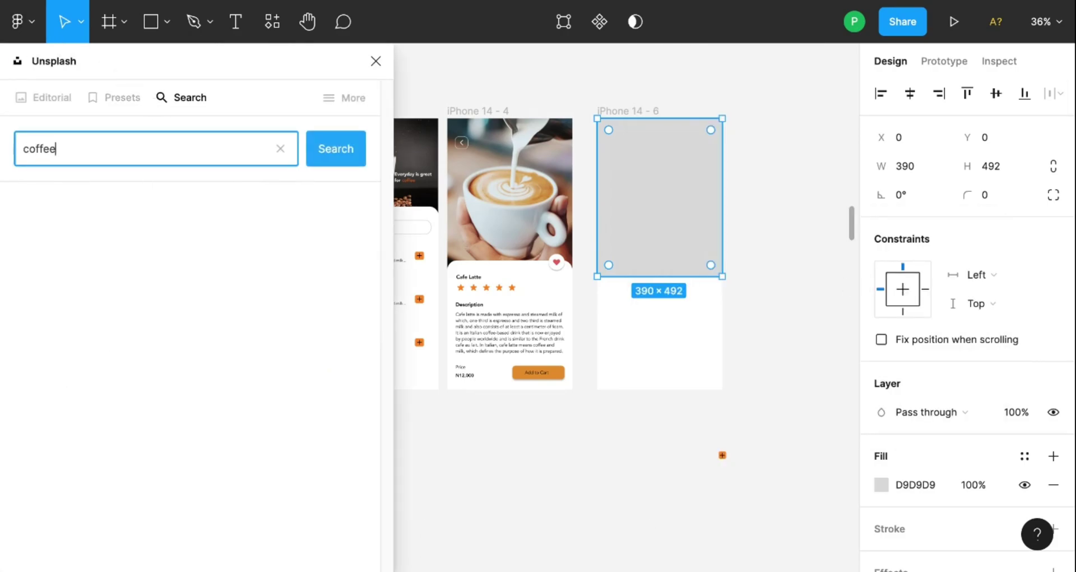
- Try the latte on coffee beans and the coffee pouring into a white cup as the rectangle's image fill
{"action": "scroll", "coordinate": [315, 412], "scroll_direction": "down", "scroll_amount": 5}
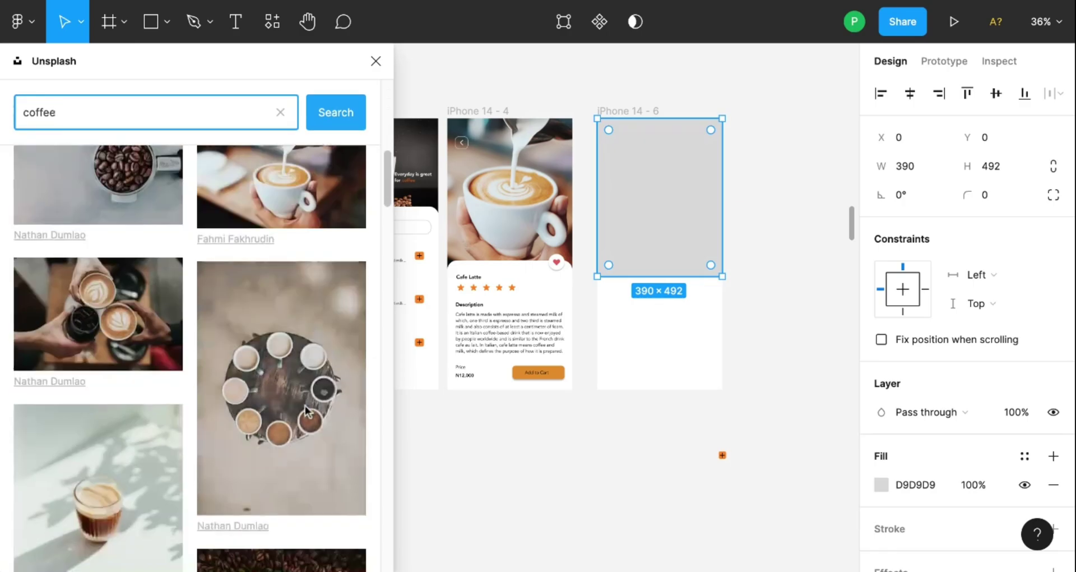
{"action": "scroll", "coordinate": [305, 405], "scroll_direction": "down", "scroll_amount": 5}
{"action": "scroll", "coordinate": [305, 407], "scroll_direction": "down", "scroll_amount": 2}
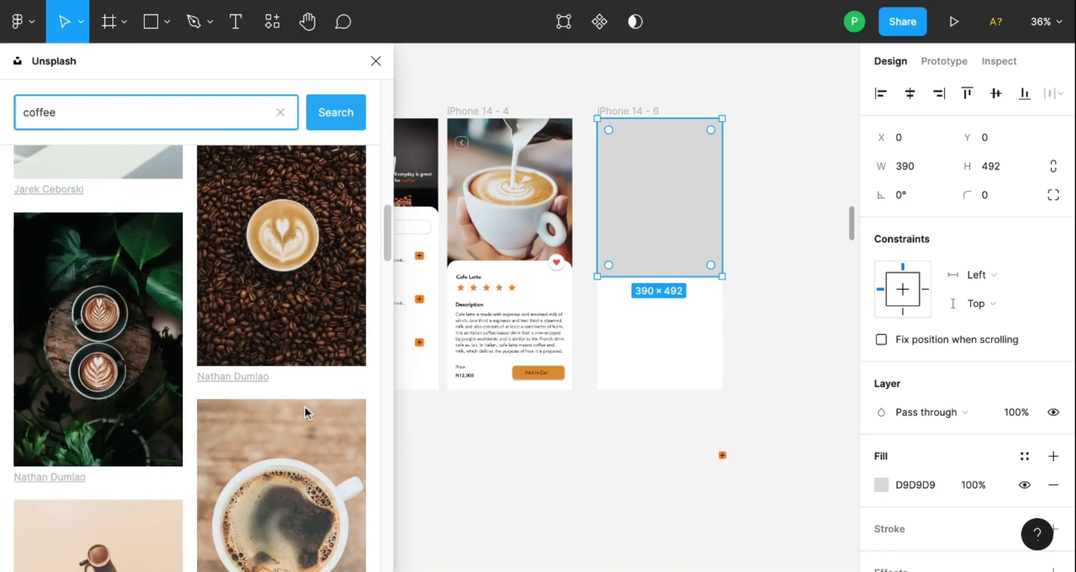
{"action": "scroll", "coordinate": [305, 407], "scroll_direction": "down", "scroll_amount": 2}
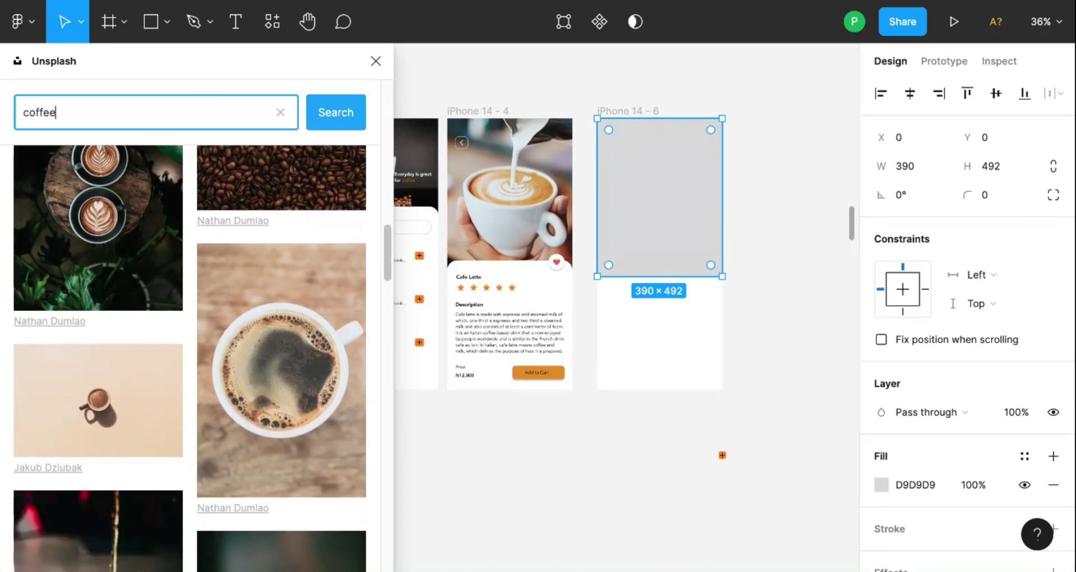
{"action": "scroll", "coordinate": [293, 356], "scroll_direction": "up", "scroll_amount": 3}
{"action": "left_click", "coordinate": [294, 355]}
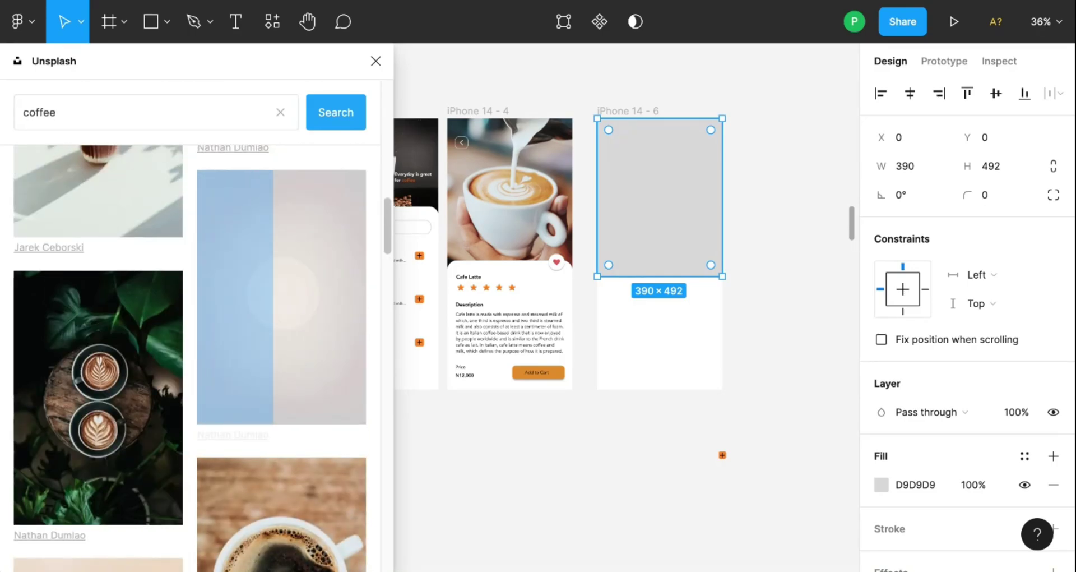
{"action": "scroll", "coordinate": [278, 361], "scroll_direction": "down", "scroll_amount": 7}
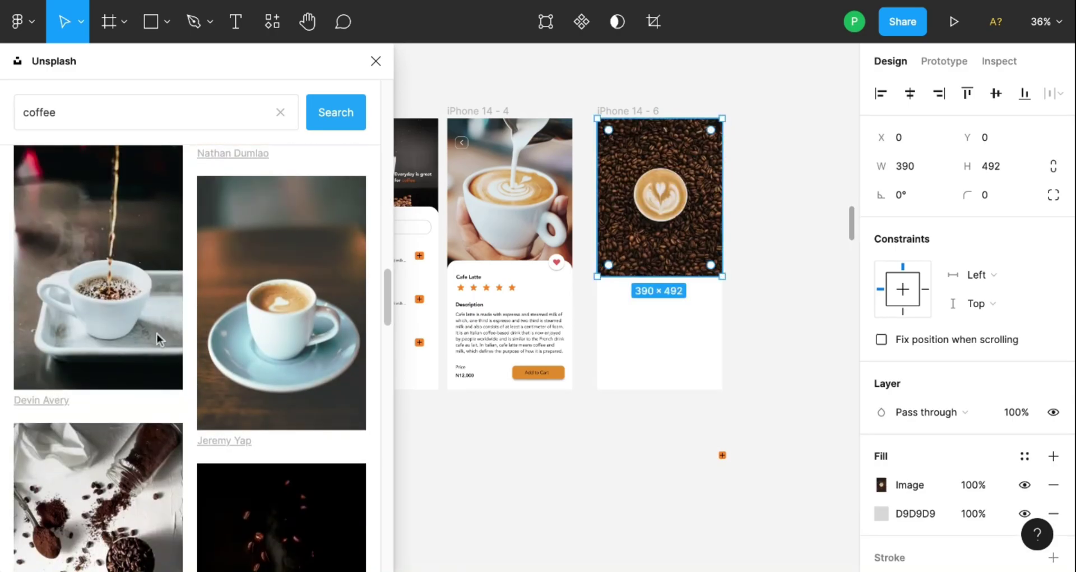
{"action": "left_click", "coordinate": [157, 334]}
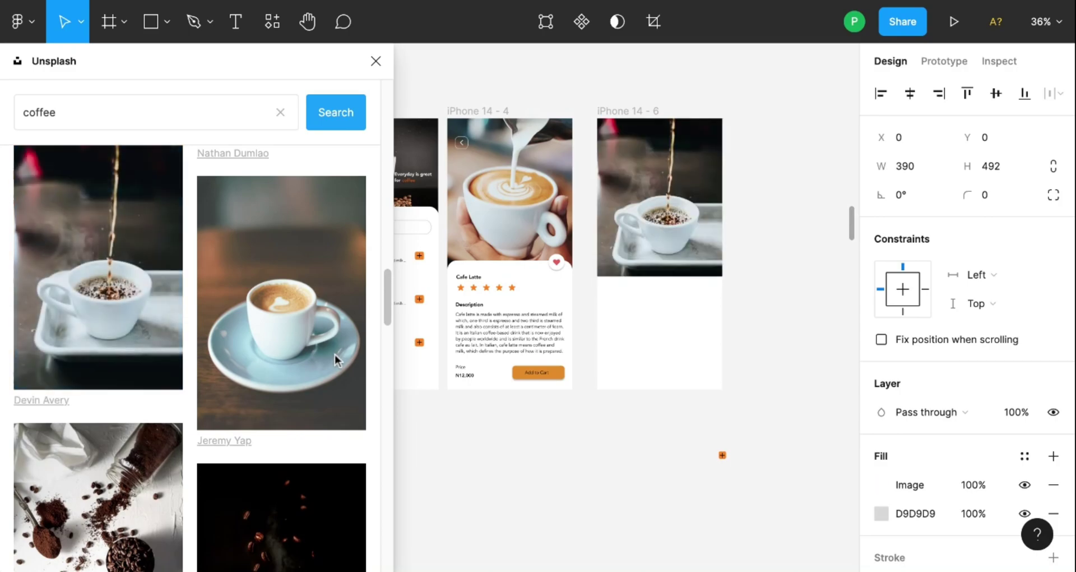
- Fill the rectangle with the warm-toned photo of a steaming brown coffee cup and close the Unsplash plugin
{"action": "scroll", "coordinate": [335, 359], "scroll_direction": "down", "scroll_amount": 4}
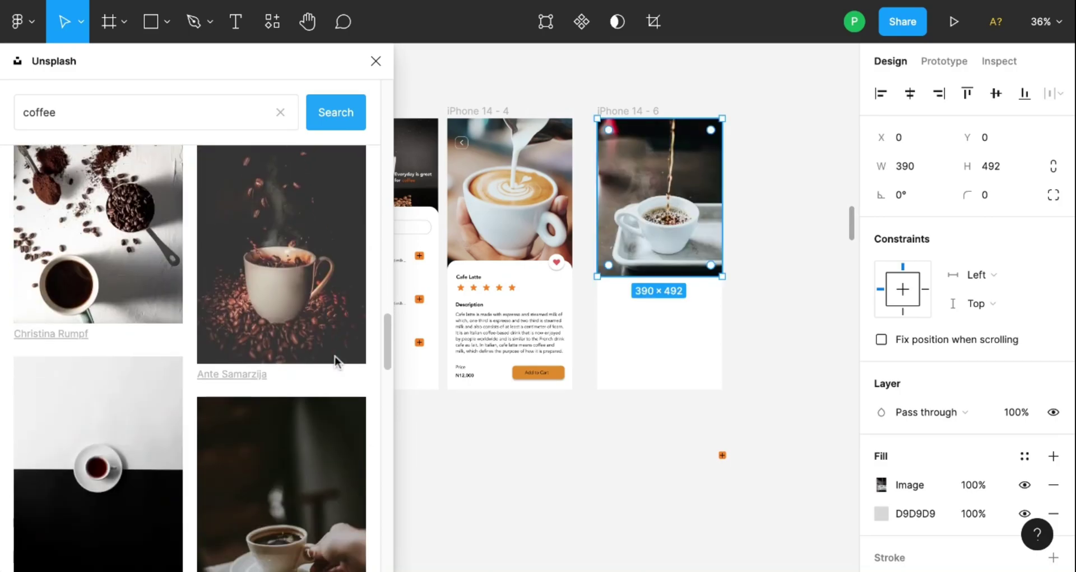
{"action": "scroll", "coordinate": [335, 356], "scroll_direction": "down", "scroll_amount": 10}
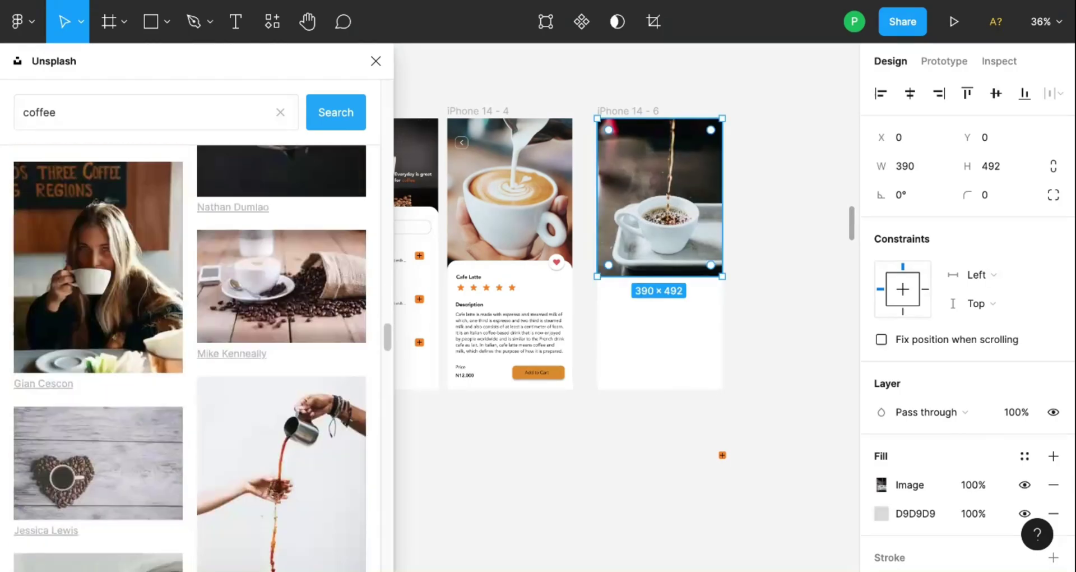
{"action": "scroll", "coordinate": [202, 358], "scroll_direction": "down", "scroll_amount": 10}
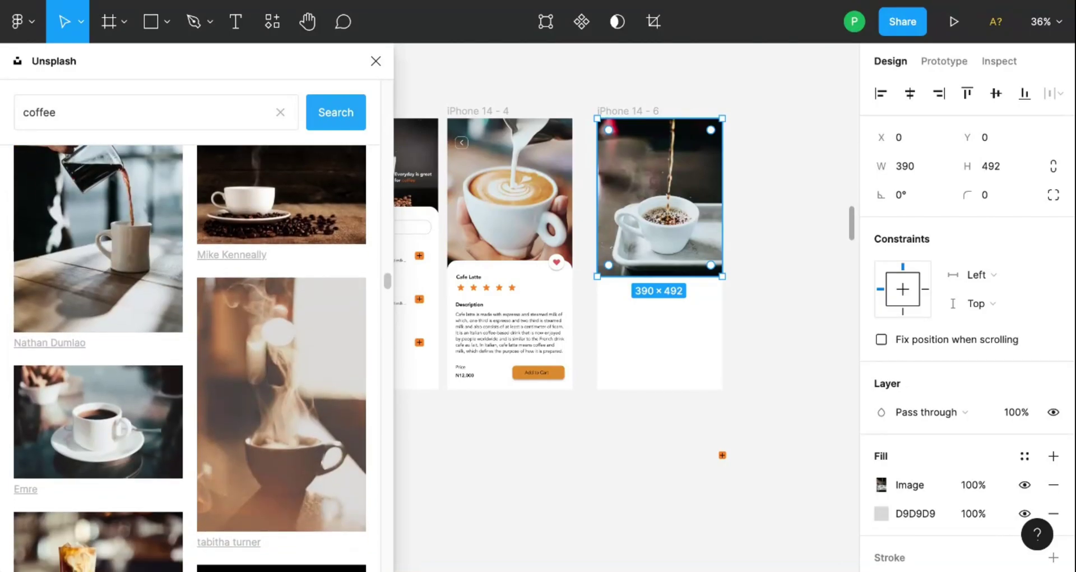
{"action": "scroll", "coordinate": [313, 273], "scroll_direction": "down", "scroll_amount": 4}
{"action": "left_click", "coordinate": [314, 272]}
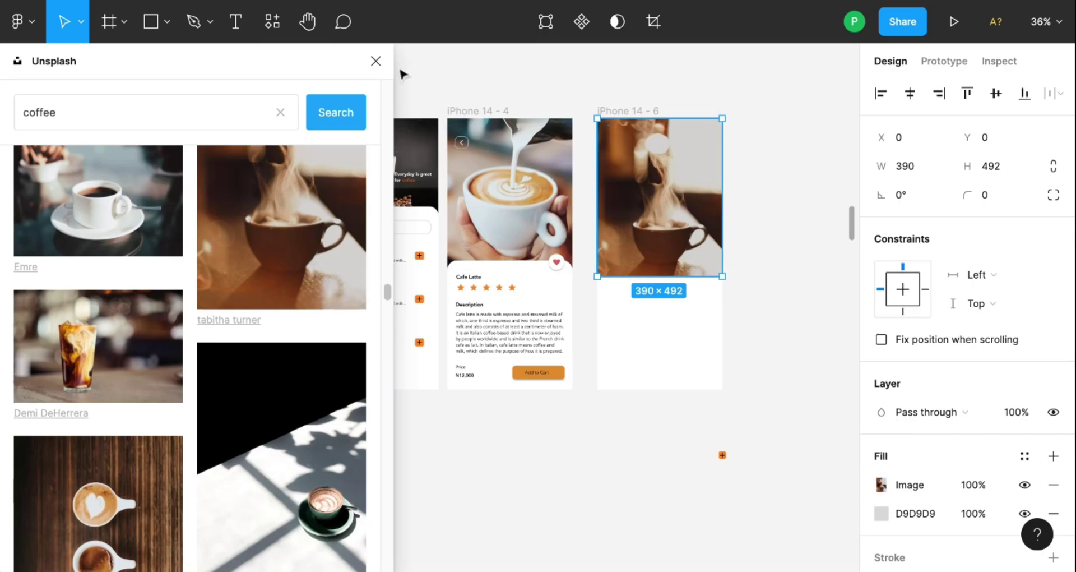
{"action": "left_click", "coordinate": [760, 273]}
{"action": "left_click", "coordinate": [375, 60]}
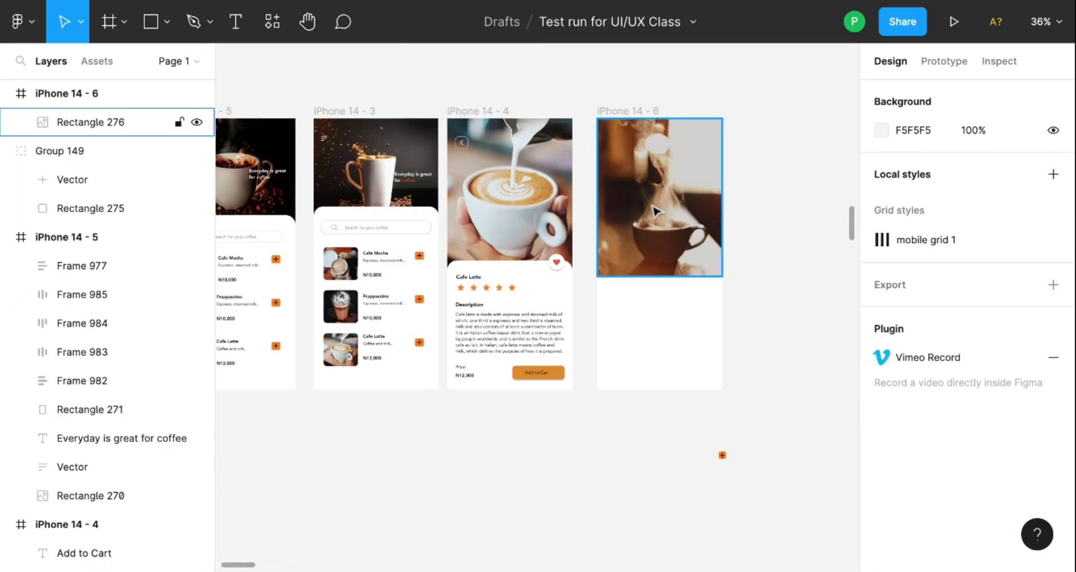
- Move the steaming coffee photo up in the iPhone 14 - 6 frame so its Y position is -33
{"action": "scroll", "coordinate": [702, 273], "scroll_direction": "down", "scroll_amount": 1}
{"action": "left_click", "coordinate": [696, 245]}
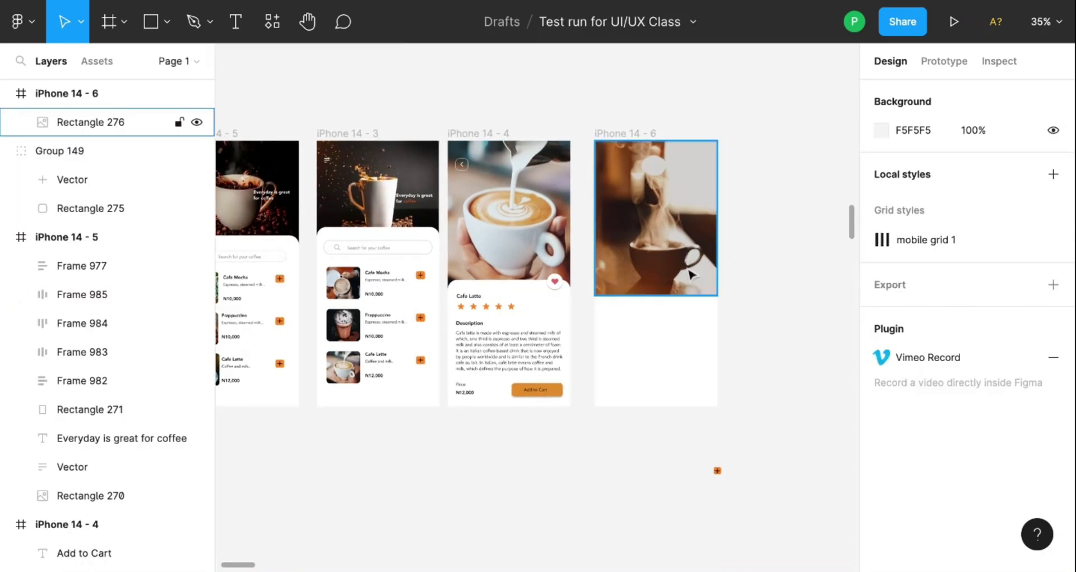
{"action": "scroll", "coordinate": [695, 245], "scroll_direction": "down", "scroll_amount": 1}
{"action": "scroll", "coordinate": [697, 202], "scroll_direction": "up", "scroll_amount": 5}
{"action": "left_click_drag", "start_coordinate": [691, 189], "coordinate": [696, 307]}
{"action": "left_click", "coordinate": [812, 314]}
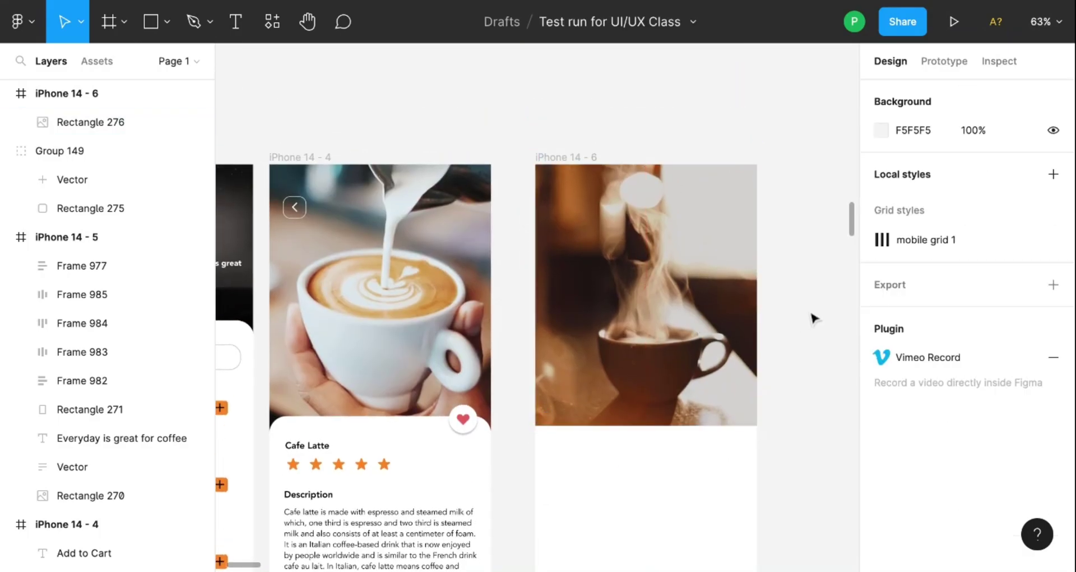
- Draw a rectangle about 402 × 384 over the lower part of the iPhone 14 - 6 frame, starting at its left edge
{"action": "scroll", "coordinate": [812, 336], "scroll_direction": "down", "scroll_amount": 3}
{"action": "left_click", "coordinate": [167, 22]}
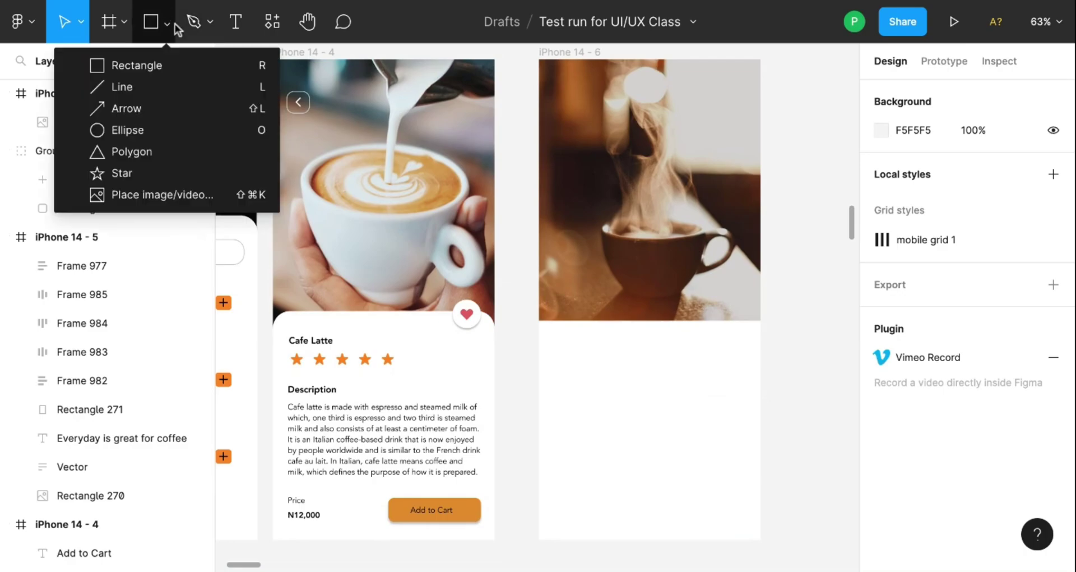
{"action": "left_click", "coordinate": [155, 68]}
{"action": "mouse_move", "coordinate": [542, 310]}
{"action": "left_mouse_down"}
{"action": "mouse_move", "coordinate": [730, 506]}
{"action": "mouse_move", "coordinate": [767, 527]}
{"action": "left_mouse_up"}
{"action": "scroll", "coordinate": [765, 501], "scroll_direction": "down", "scroll_amount": 5}
{"action": "scroll", "coordinate": [765, 501], "scroll_direction": "up", "scroll_amount": 1}
{"action": "scroll", "coordinate": [707, 201], "scroll_direction": "up", "scroll_amount": 4}
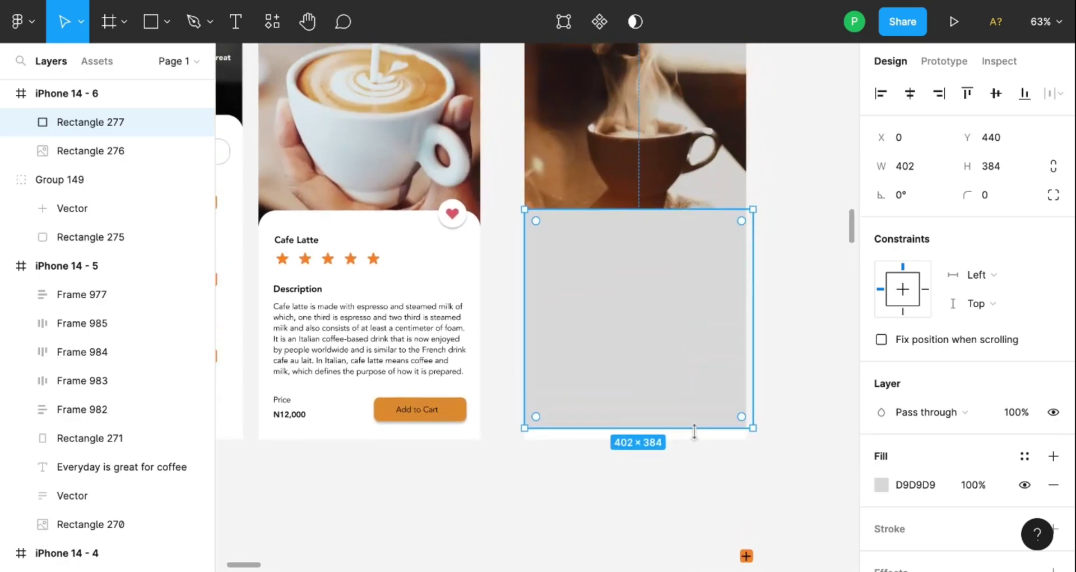
- Resize the lower rectangle to 390 wide, extend it to the frame's bottom edge and raise its upper edge slightly
{"action": "left_click_drag", "start_coordinate": [695, 430], "coordinate": [694, 432]}
{"action": "left_click_drag", "start_coordinate": [758, 349], "coordinate": [756, 348]}
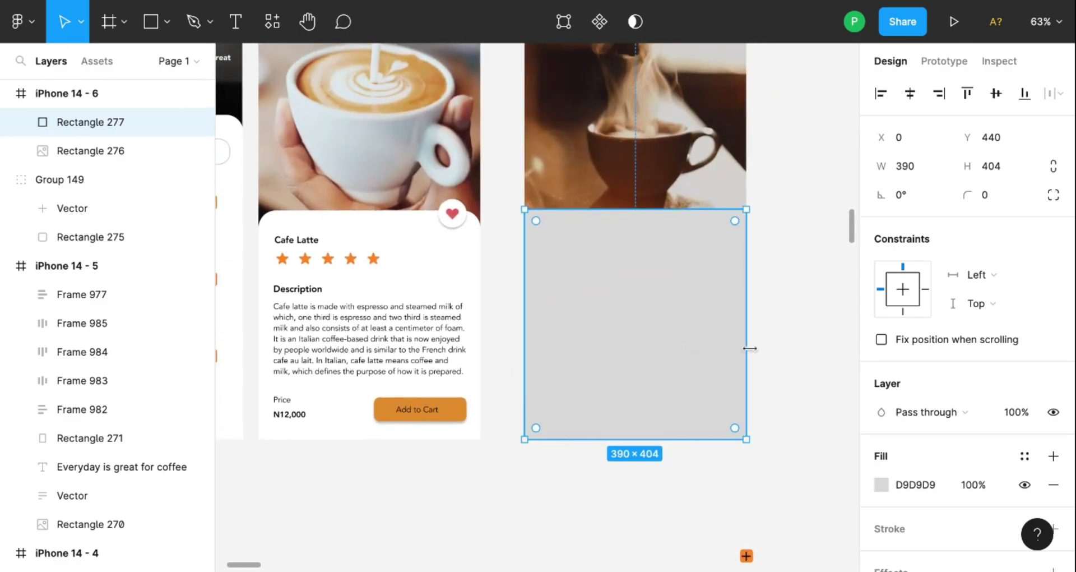
{"action": "left_click_drag", "start_coordinate": [671, 210], "coordinate": [671, 205]}
{"action": "scroll", "coordinate": [671, 205], "scroll_direction": "up", "scroll_amount": 3}
- Crop the coffee photo, shifting the image up until its lower edge meets the rectangle's lower edge
{"action": "left_click", "coordinate": [655, 292]}
{"action": "double_click", "coordinate": [656, 292]}
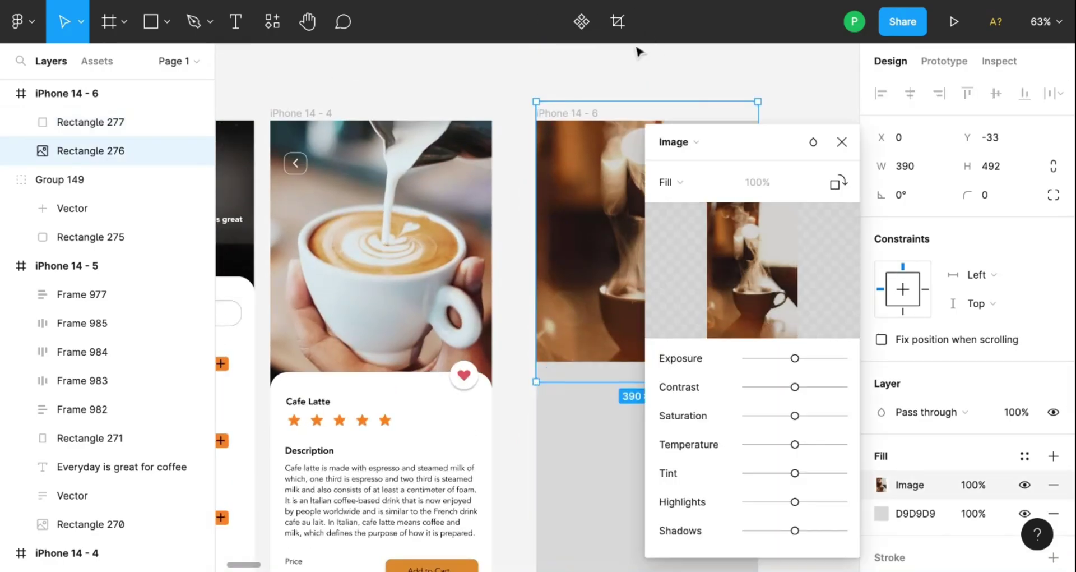
{"action": "left_click", "coordinate": [618, 21]}
{"action": "left_click_drag", "start_coordinate": [770, 151], "coordinate": [967, 141]}
{"action": "left_click_drag", "start_coordinate": [668, 268], "coordinate": [667, 242]}
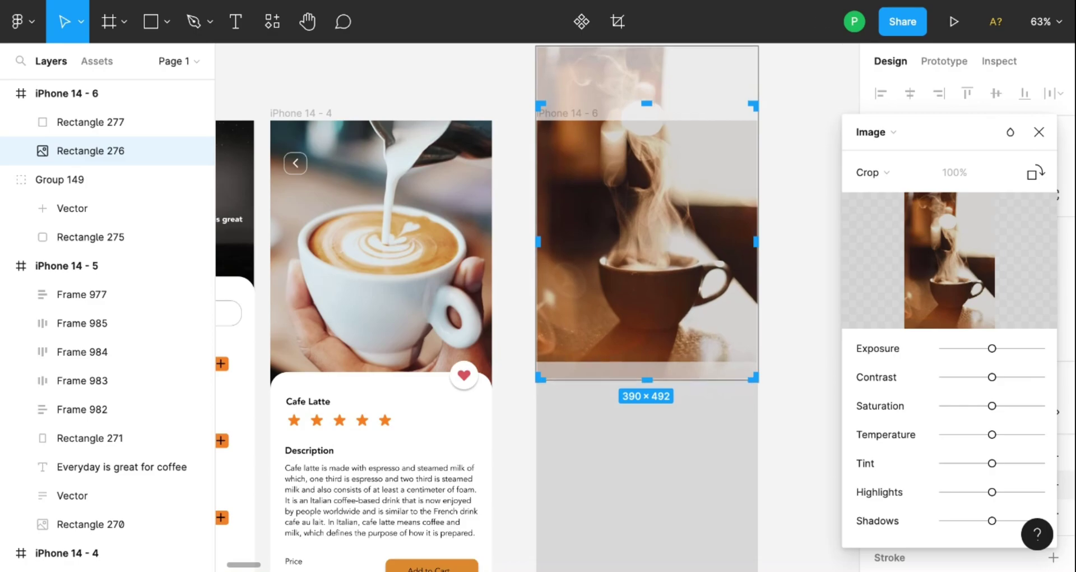
{"action": "left_click", "coordinate": [1039, 131]}
{"action": "left_click", "coordinate": [819, 250]}
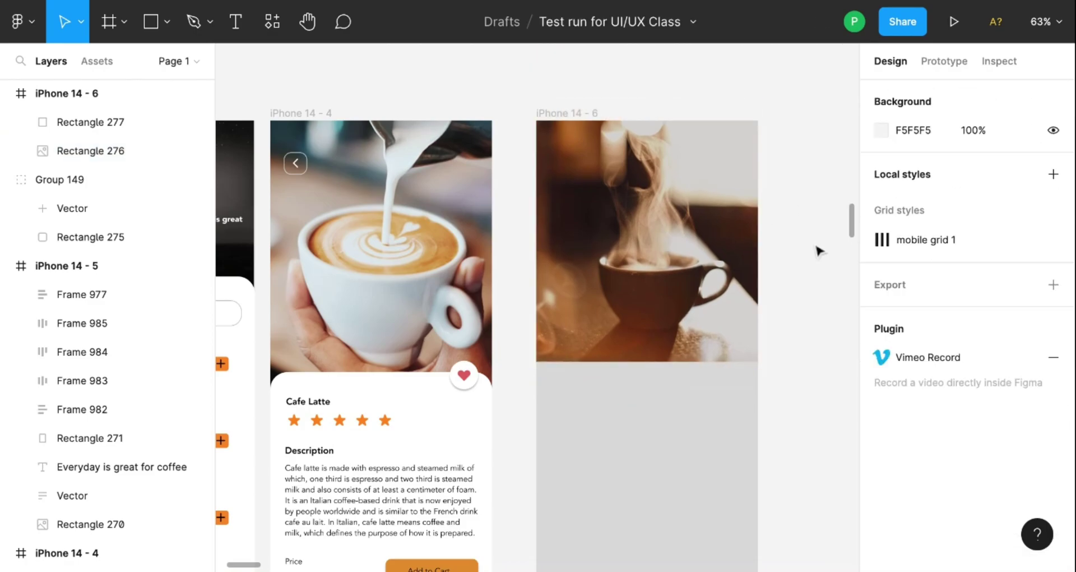
- Raise the lower rectangle's upper edge to Y 416, making it 428 high
{"action": "left_click", "coordinate": [658, 444]}
{"action": "left_click_drag", "start_coordinate": [677, 365], "coordinate": [677, 363]}
{"action": "left_click", "coordinate": [799, 384]}
- Round only the two upper corners of the lower rectangle with a radius of 30 each
{"action": "left_click", "coordinate": [699, 418]}
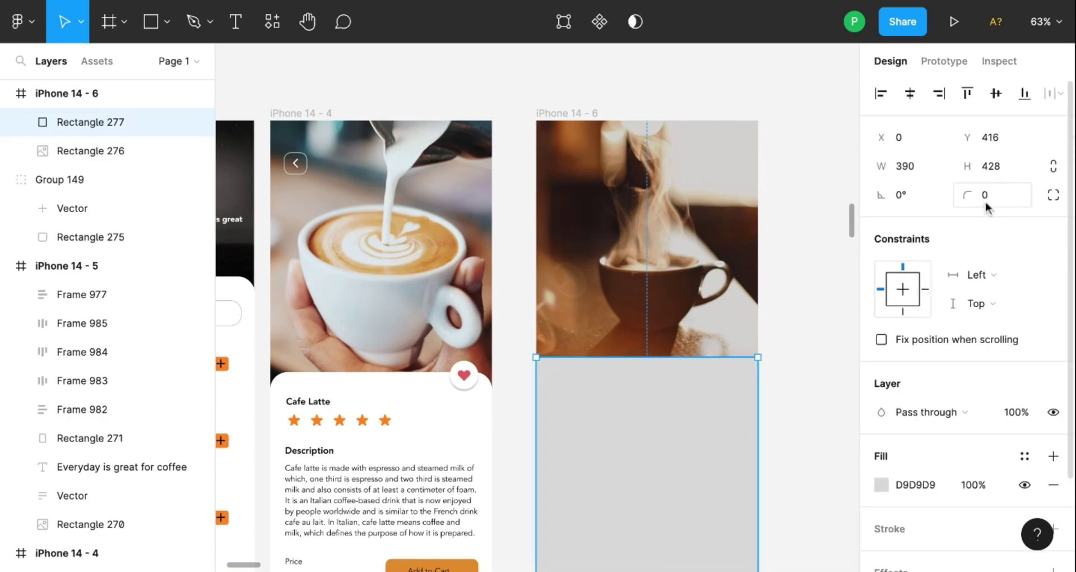
{"action": "left_click", "coordinate": [1046, 196]}
{"action": "left_click", "coordinate": [906, 227]}
{"action": "type", "text": "30"}
{"action": "key", "text": "Return"}
{"action": "left_click", "coordinate": [942, 223]}
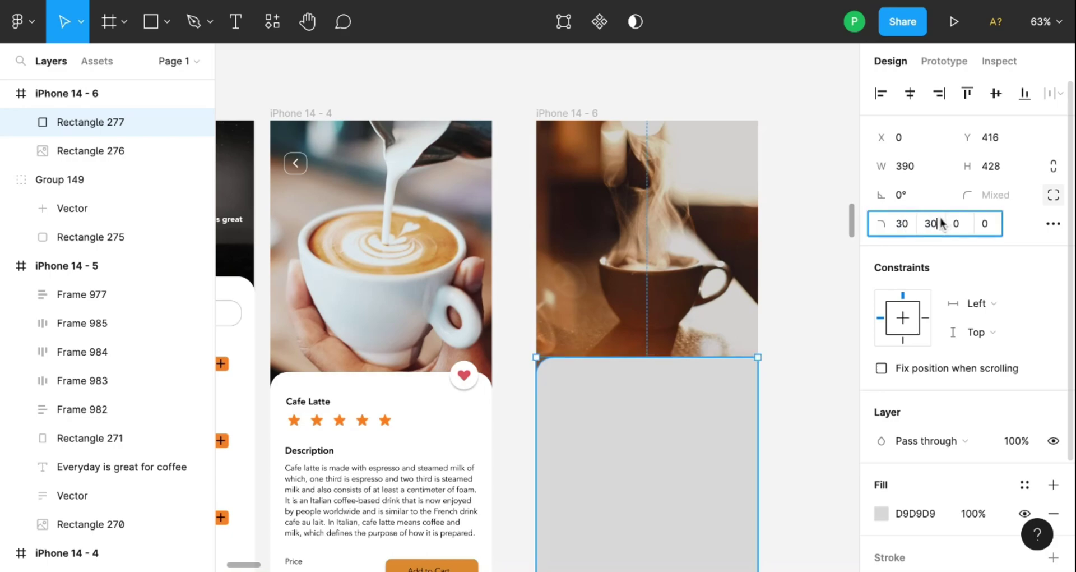
{"action": "key", "text": "Return"}
- Change the rounded lower rectangle's fill to white (FFFFFF)
{"action": "scroll", "coordinate": [897, 443], "scroll_direction": "down", "scroll_amount": 2}
{"action": "left_click", "coordinate": [875, 404]}
{"action": "left_click_drag", "start_coordinate": [662, 164], "coordinate": [658, 156]}
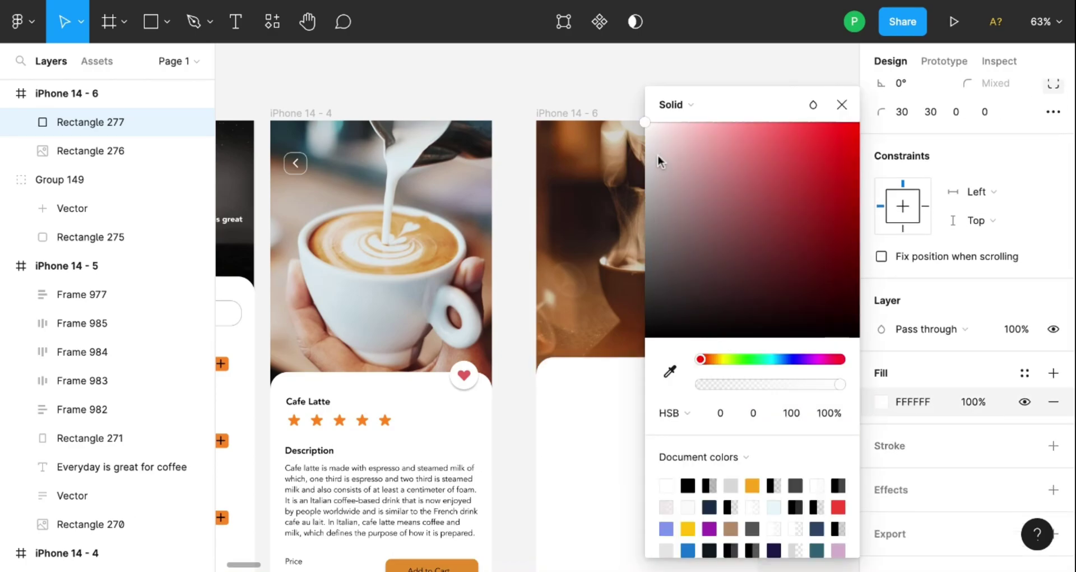
{"action": "left_click", "coordinate": [842, 105]}
{"action": "left_click", "coordinate": [780, 286]}
- Draw a 52 × 52 circle overlapping the white panel's upper edge near its right corner, and nudge it slightly upward
{"action": "scroll", "coordinate": [741, 427], "scroll_direction": "down", "scroll_amount": 3}
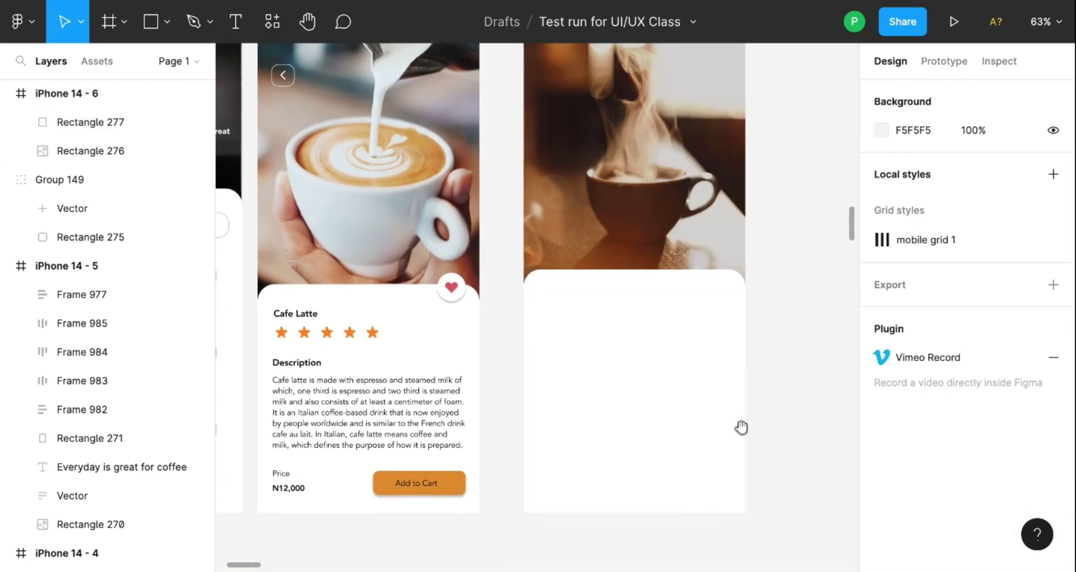
{"action": "scroll", "coordinate": [692, 351], "scroll_direction": "up", "scroll_amount": 5}
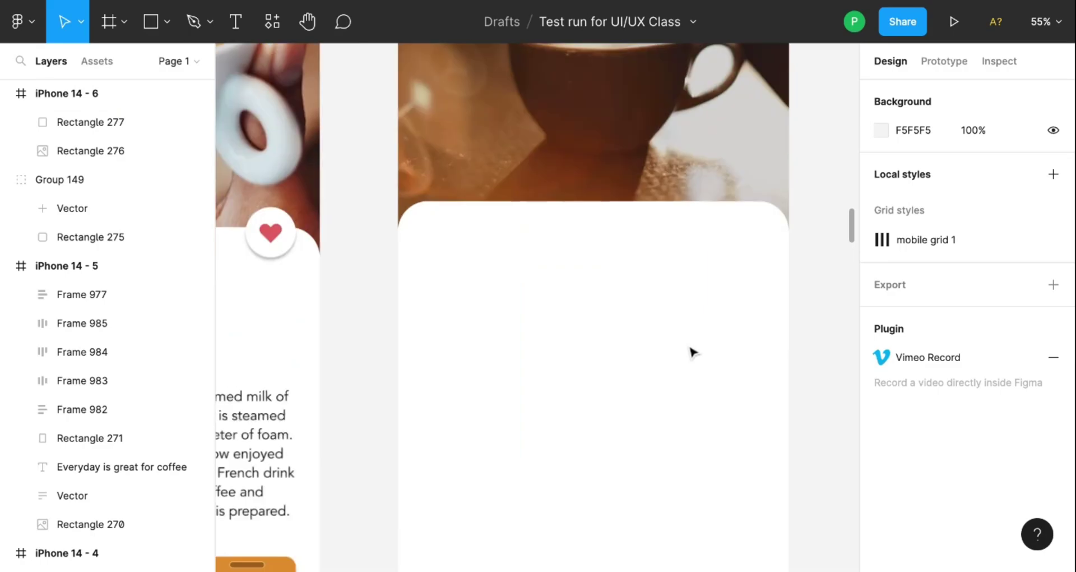
{"action": "left_click", "coordinate": [168, 26]}
{"action": "left_click", "coordinate": [154, 138]}
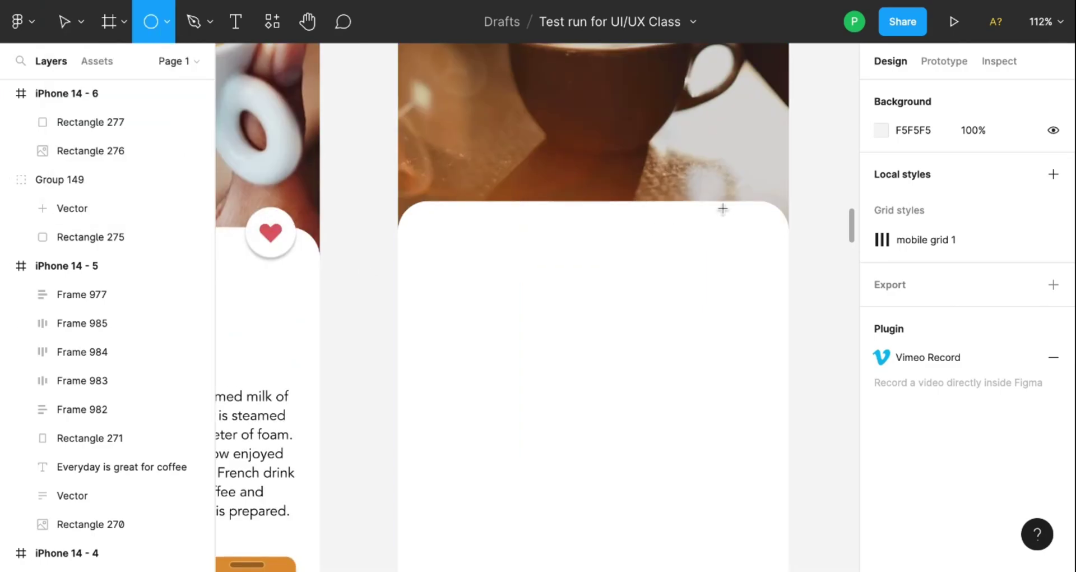
{"action": "left_click_drag", "start_coordinate": [722, 201], "coordinate": [752, 228]}
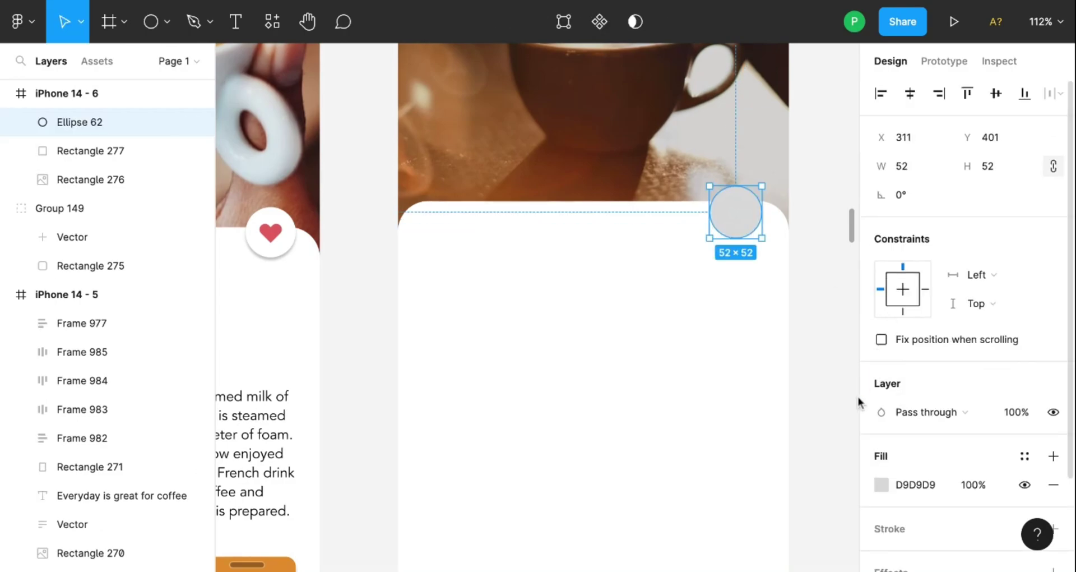
{"action": "scroll", "coordinate": [858, 415], "scroll_direction": "down", "scroll_amount": 3}
{"action": "scroll", "coordinate": [733, 111], "scroll_direction": "up", "scroll_amount": 2}
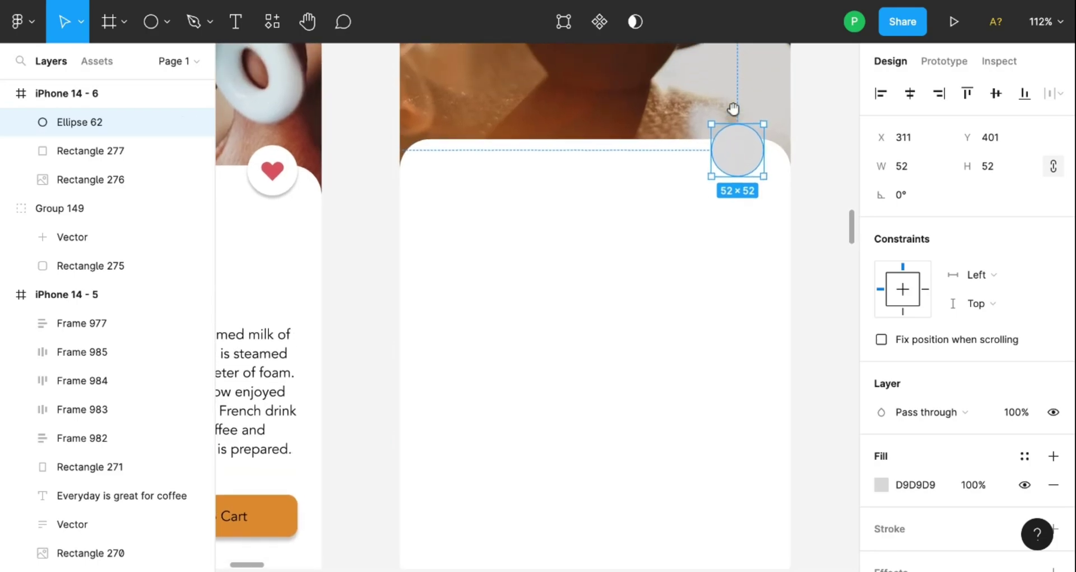
{"action": "left_click_drag", "start_coordinate": [758, 152], "coordinate": [759, 152]}
{"action": "key", "text": "Escape"}
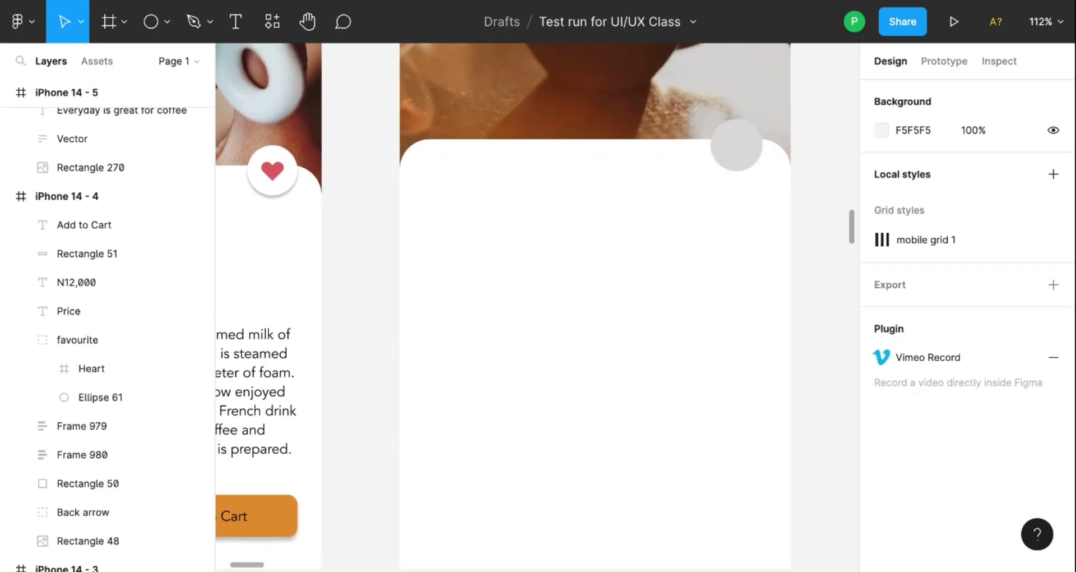
- Fill the circle with white (FFFFFF) and give it a drop shadow
{"action": "left_click", "coordinate": [750, 161]}
{"action": "scroll", "coordinate": [947, 388], "scroll_direction": "down", "scroll_amount": 3}
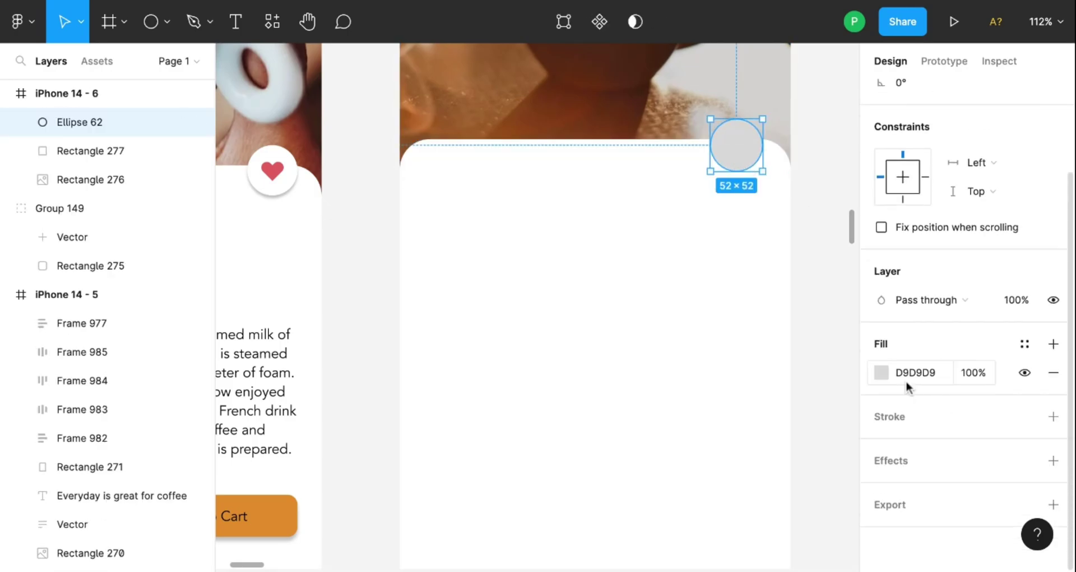
{"action": "left_click", "coordinate": [877, 373]}
{"action": "left_click_drag", "start_coordinate": [666, 247], "coordinate": [656, 148]}
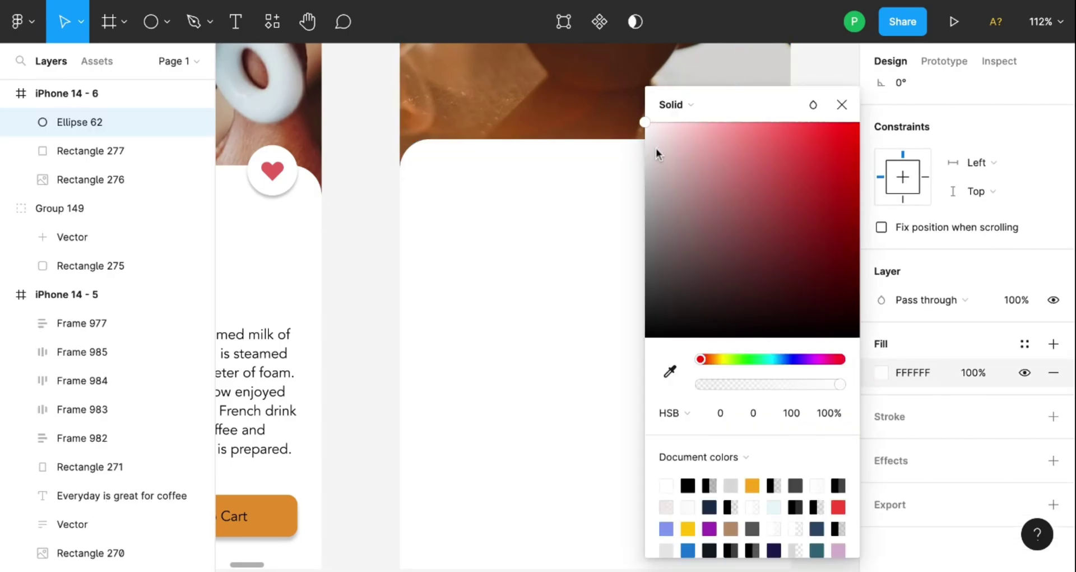
{"action": "left_click", "coordinate": [842, 104]}
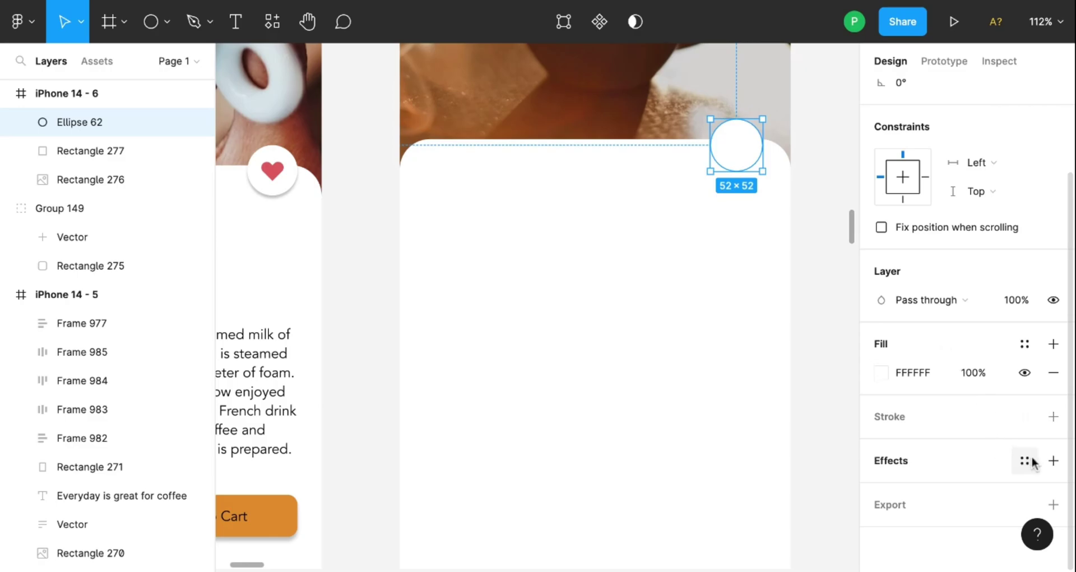
{"action": "left_click", "coordinate": [1054, 460]}
{"action": "left_click", "coordinate": [811, 332]}
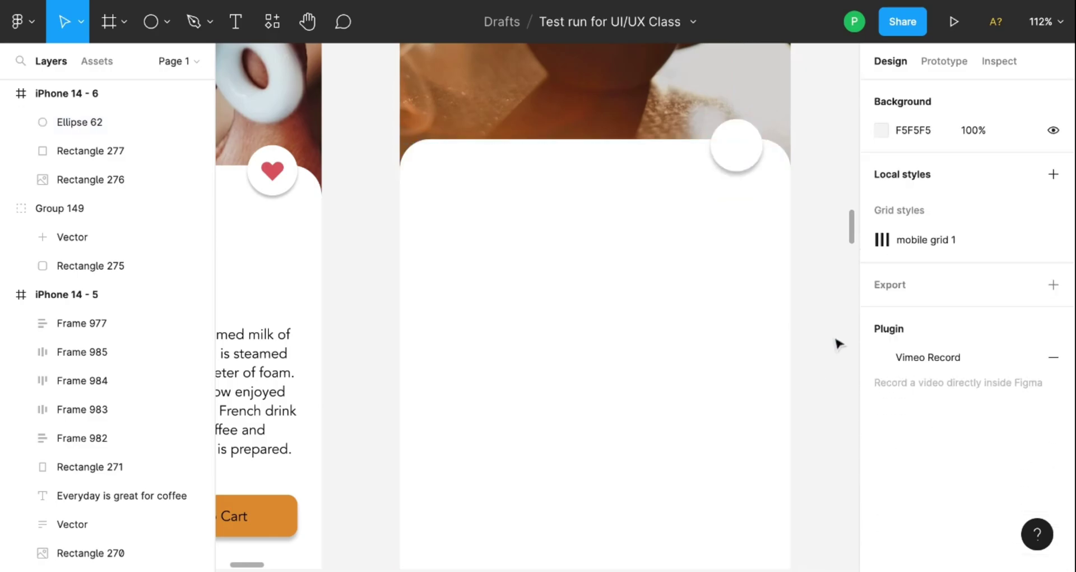
- Select the Heart icon inside the favourite group of the iPhone 14 - 4 screen
{"action": "left_click", "coordinate": [735, 149]}
{"action": "left_click", "coordinate": [620, 269]}
{"action": "left_click", "coordinate": [263, 190]}
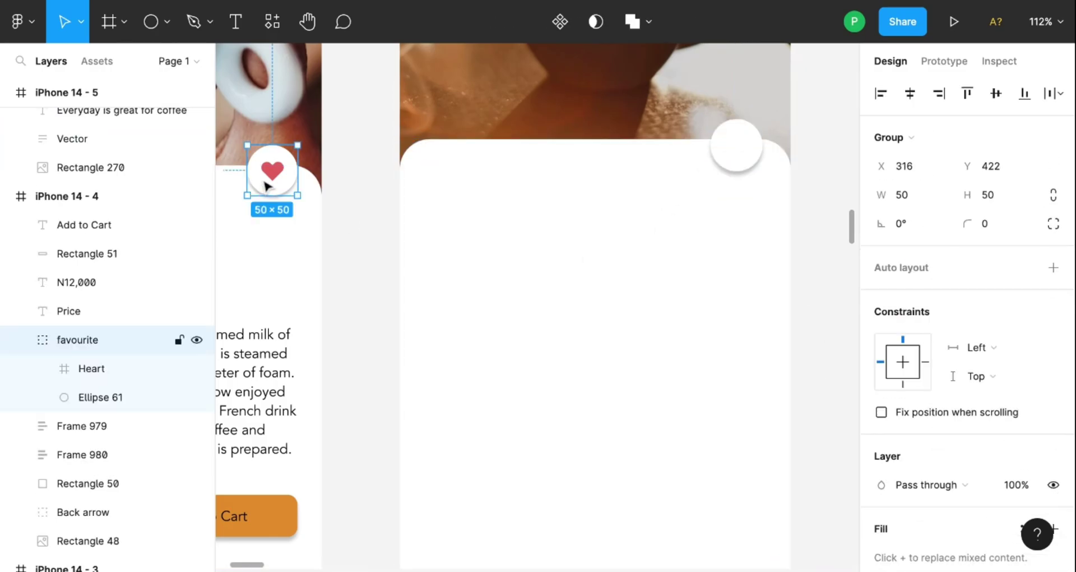
{"action": "double_click", "coordinate": [274, 177]}
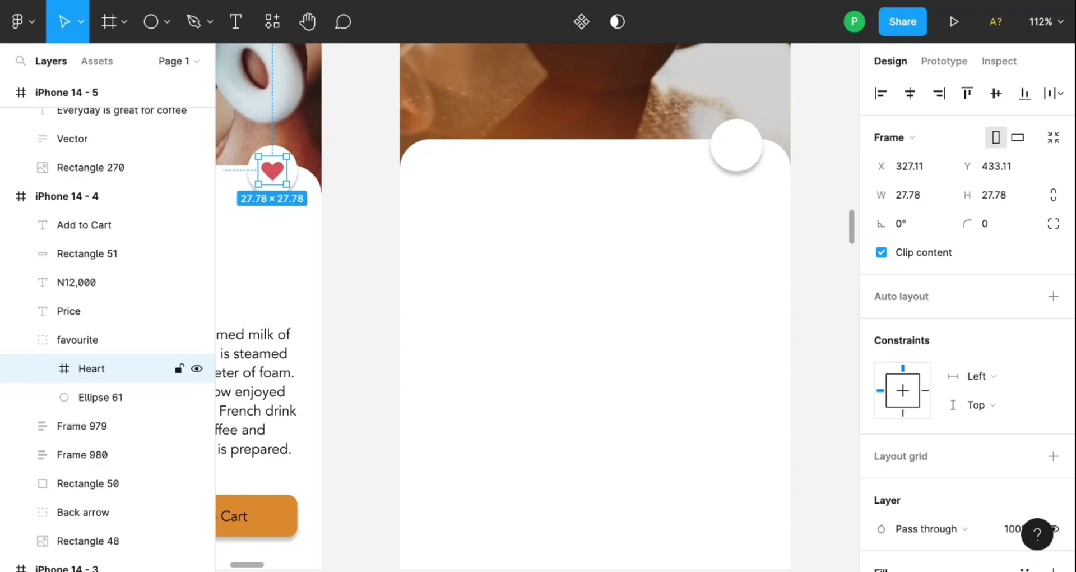
- Place a copy of the red heart icon on the white favourite circle in iPhone 14 - 6
{"action": "left_click_drag", "start_coordinate": [273, 173], "coordinate": [736, 144]}
{"action": "left_click", "coordinate": [754, 237]}
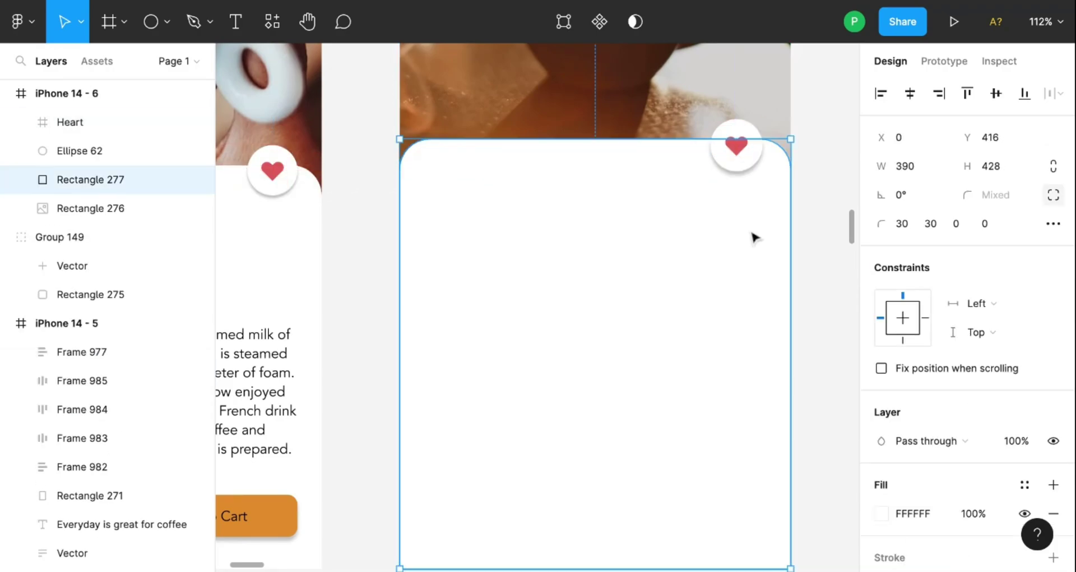
{"action": "left_click_drag", "start_coordinate": [653, 270], "coordinate": [679, 271]}
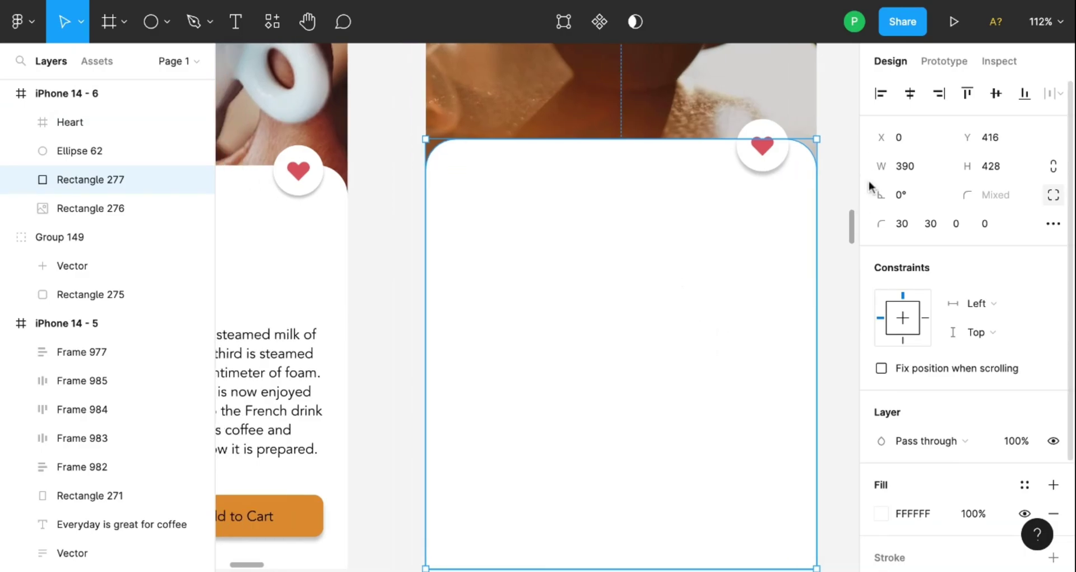
{"action": "left_click", "coordinate": [843, 143]}
- Copy the Cafe Latte title from iPhone 14 - 4 into the upper-left area of the white panel in iPhone 14 - 6
{"action": "left_click_drag", "start_coordinate": [684, 331], "coordinate": [718, 267]}
{"action": "scroll", "coordinate": [718, 268], "scroll_direction": "down", "scroll_amount": 5}
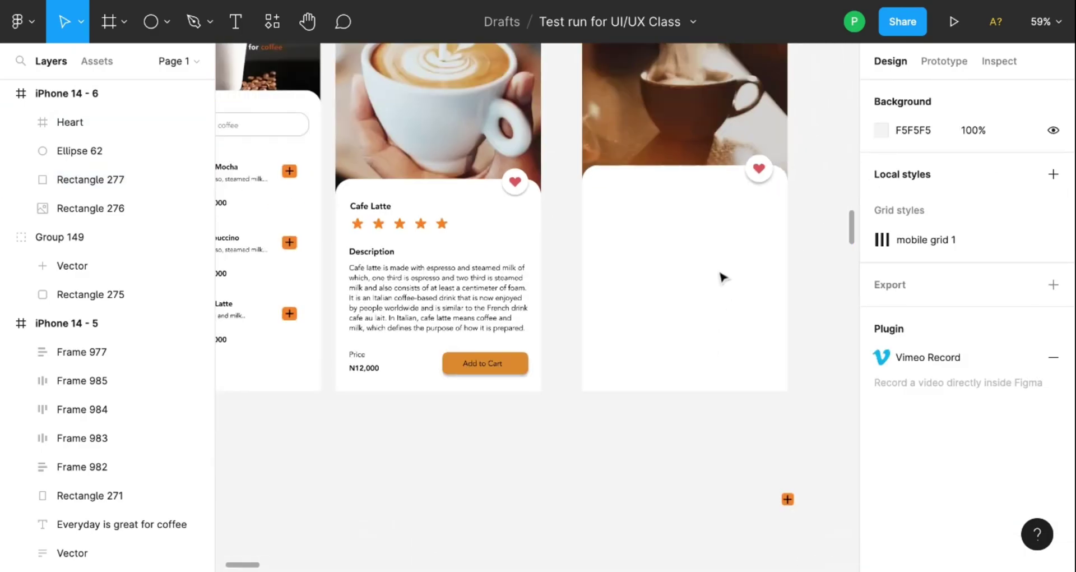
{"action": "left_click_drag", "start_coordinate": [588, 212], "coordinate": [638, 237]}
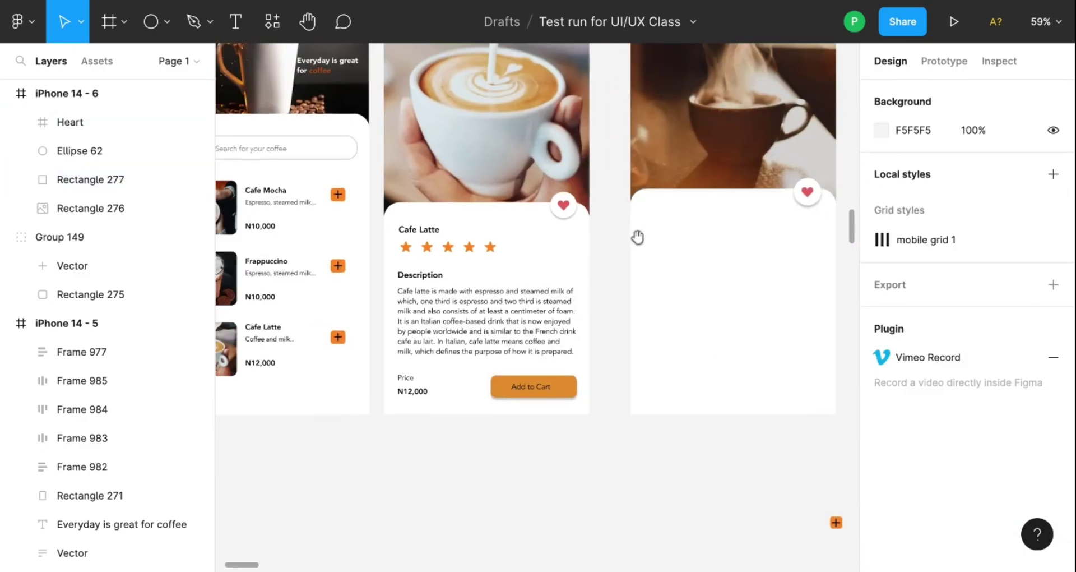
{"action": "double_click", "coordinate": [442, 232]}
{"action": "key", "text": "ctrl+v"}
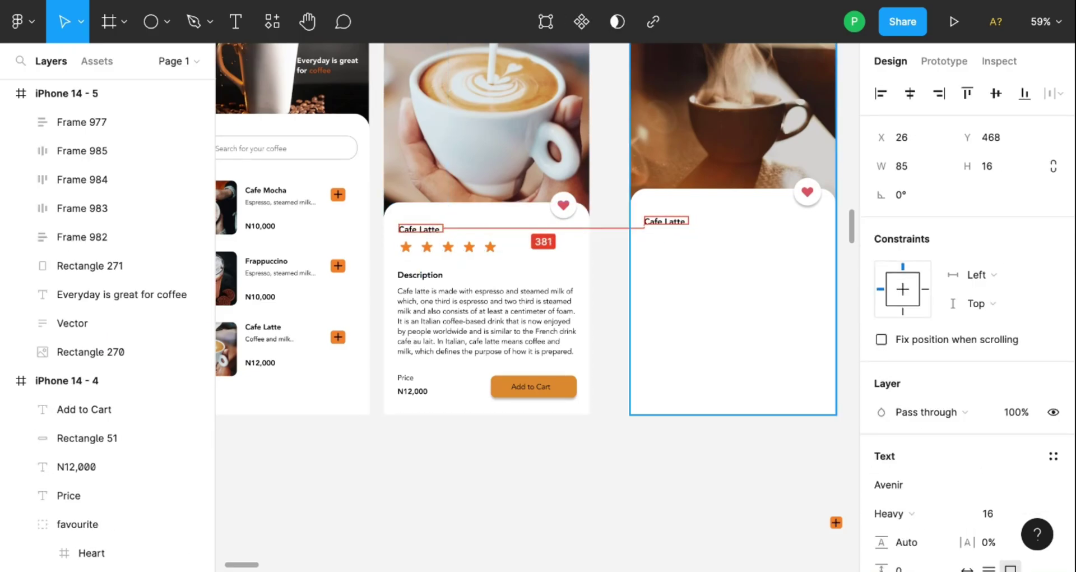
{"action": "left_click_drag", "start_coordinate": [665, 221], "coordinate": [663, 216]}
- Copy the five-star rating row from iPhone 14 - 4 and place it below the Cafe Latte title in iPhone 14 - 6
{"action": "left_click", "coordinate": [460, 248]}
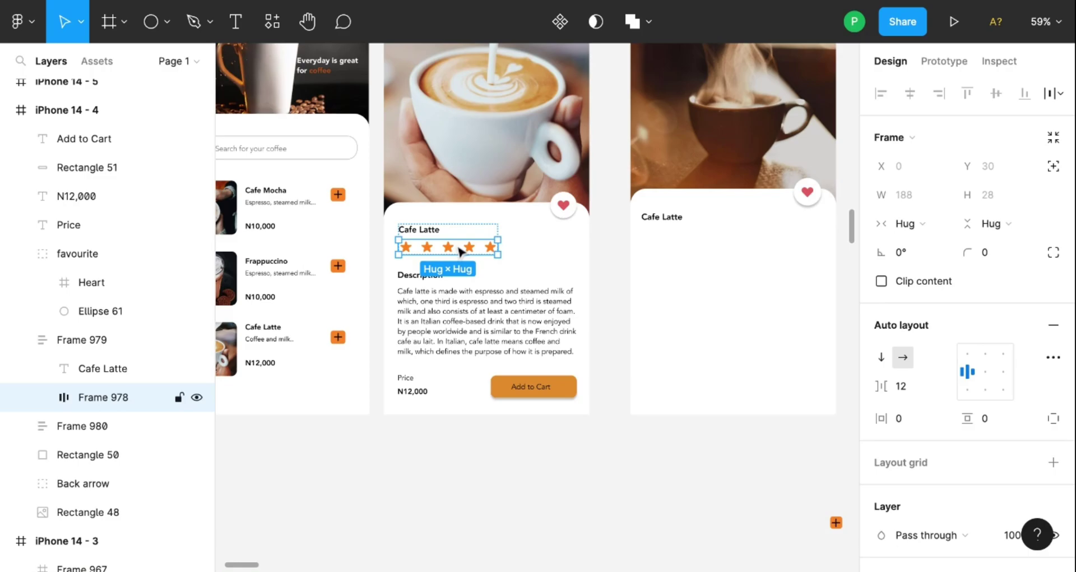
{"action": "left_click_drag", "start_coordinate": [459, 251], "coordinate": [703, 242]}
{"action": "left_click", "coordinate": [728, 320]}
{"action": "scroll", "coordinate": [766, 334], "scroll_direction": "right", "scroll_amount": 2}
{"action": "left_click", "coordinate": [487, 338]}
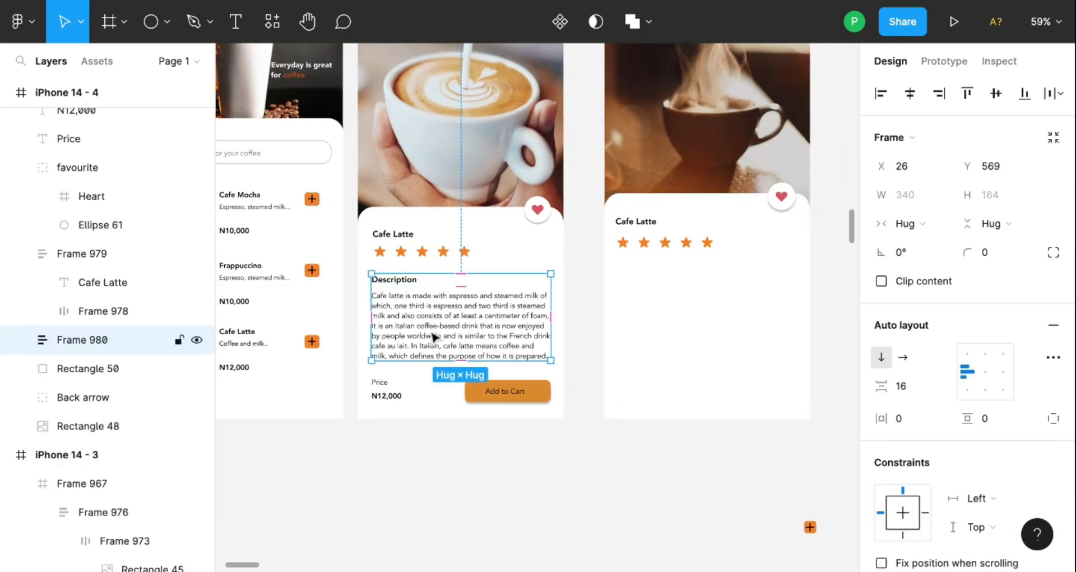
{"action": "double_click", "coordinate": [440, 334]}
{"action": "left_click_drag", "start_coordinate": [439, 334], "coordinate": [672, 336]}
{"action": "double_click", "coordinate": [477, 333]}
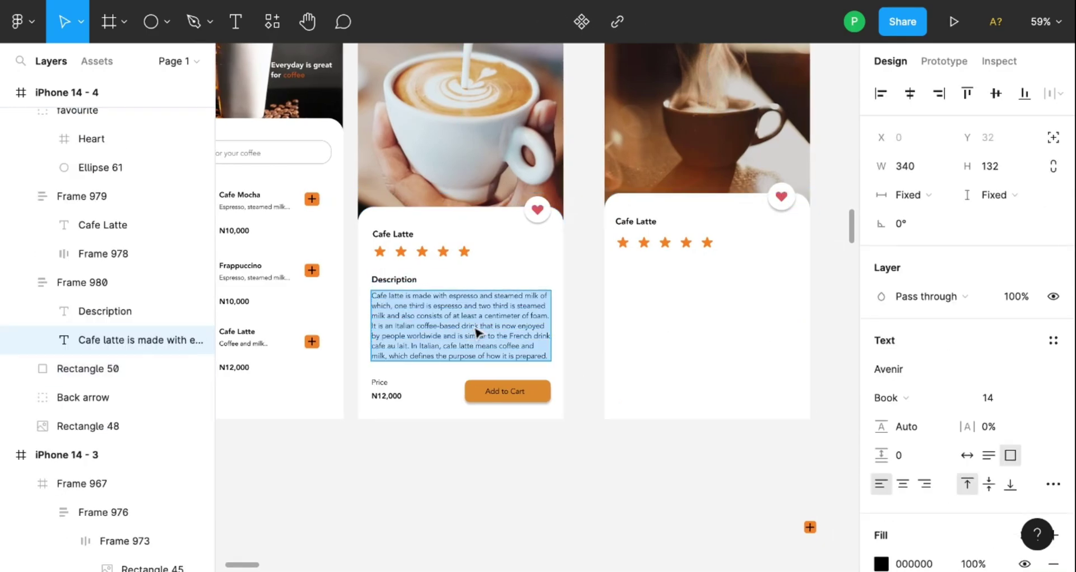
{"action": "left_click", "coordinate": [579, 297]}
- Copy the description heading and paragraph block from iPhone 14 - 4 into iPhone 14 - 6, placing it below the stars at X 22, Y 548
{"action": "left_click", "coordinate": [459, 293]}
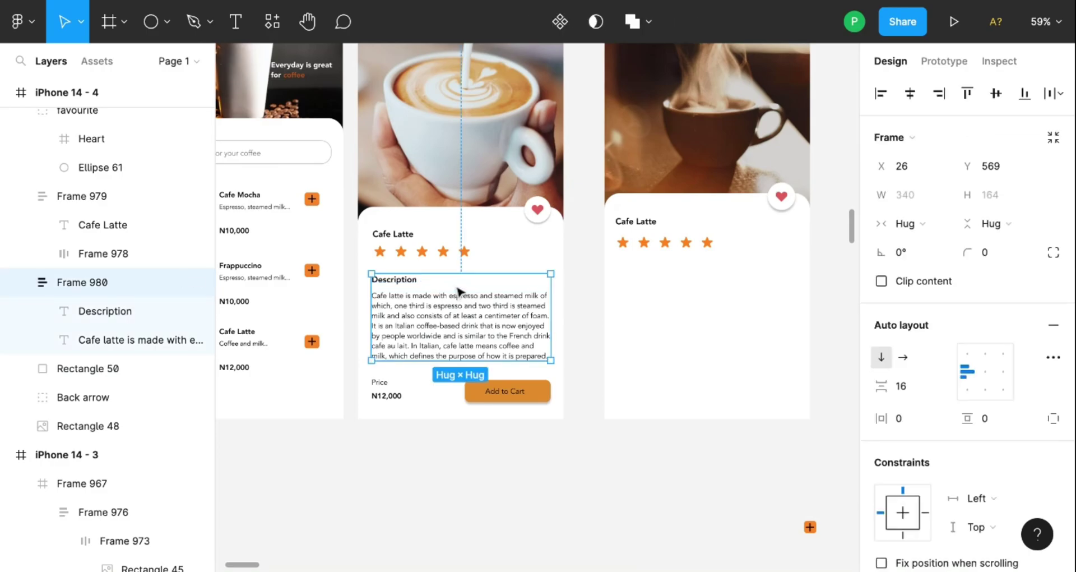
{"action": "key", "text": "ctrl+c"}
{"action": "key", "text": "ctrl+v"}
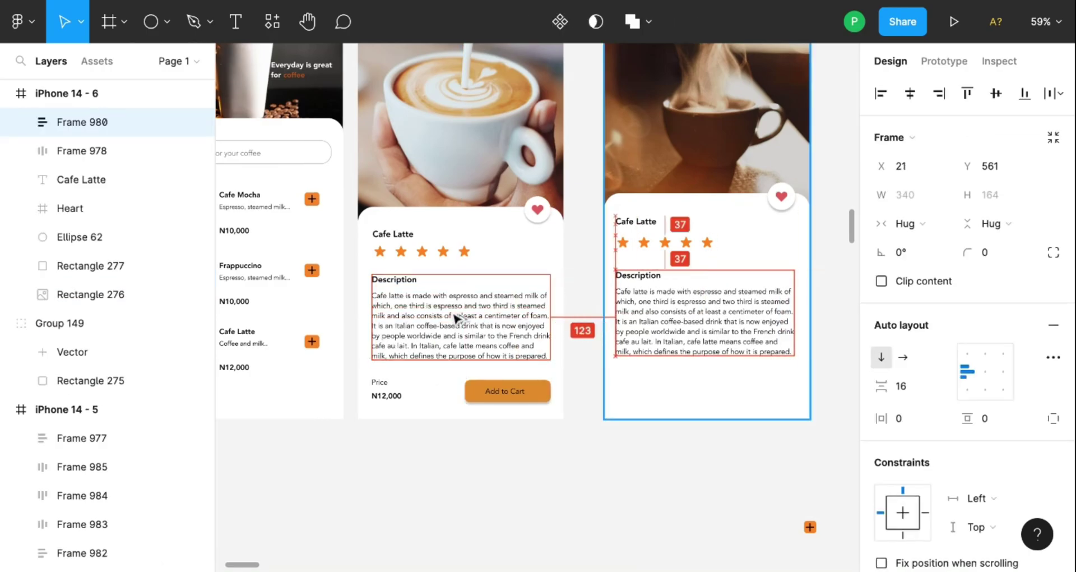
{"action": "key", "text": "Right"}
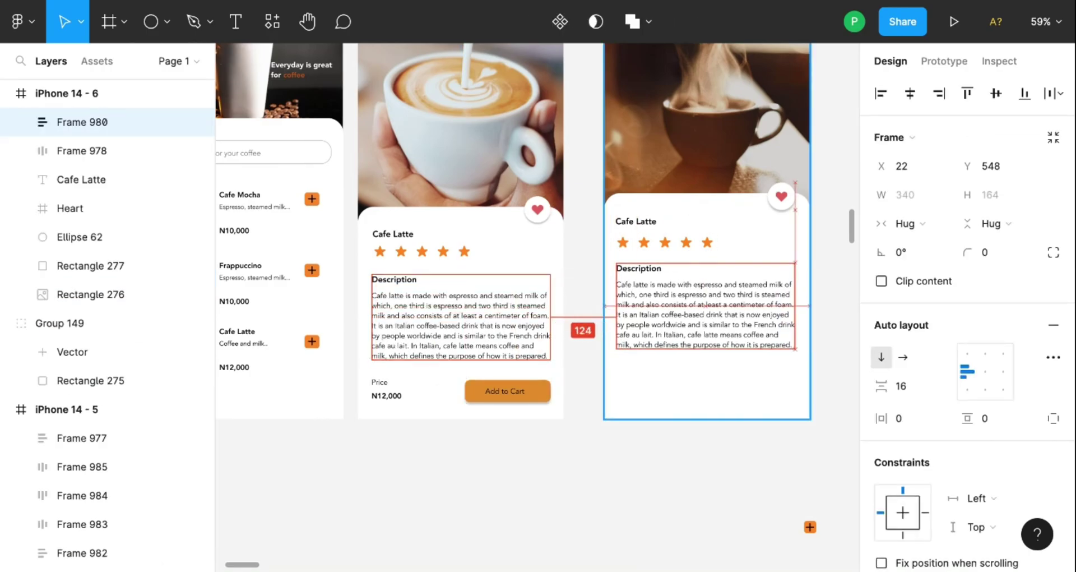
{"action": "left_click", "coordinate": [733, 399]}
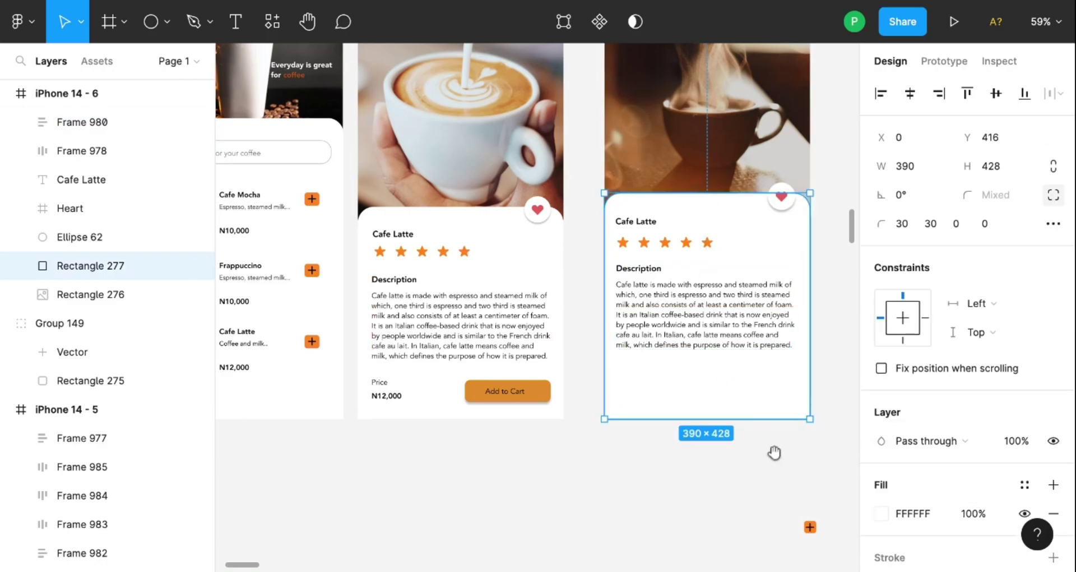
- Copy the Price and N12,000 labels together from iPhone 14 - 4 to below the description in iPhone 14 - 6
{"action": "scroll", "coordinate": [775, 452], "scroll_direction": "down", "scroll_amount": 3}
{"action": "left_click", "coordinate": [368, 308]}
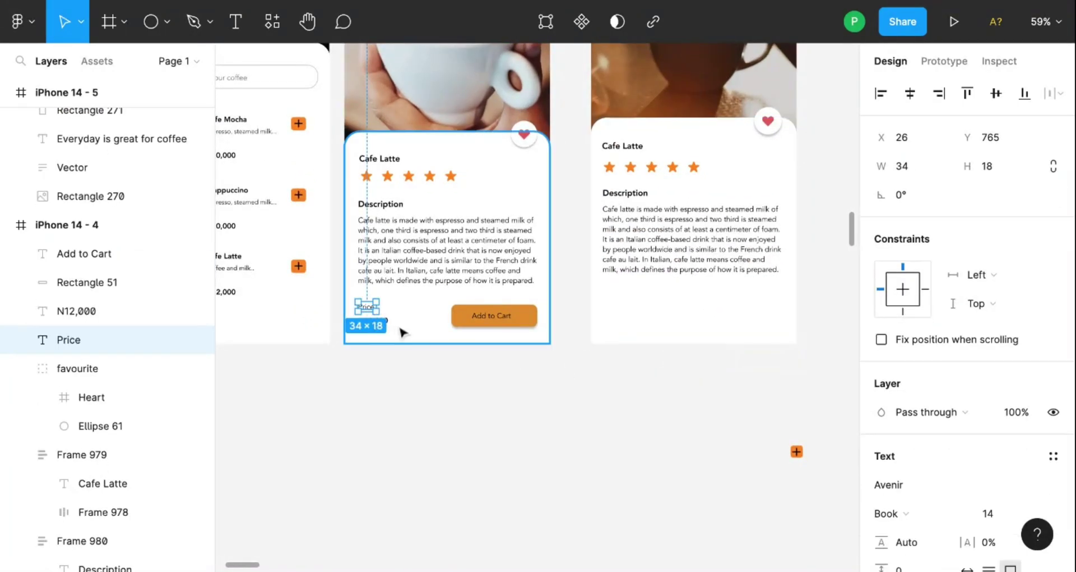
{"action": "left_click", "coordinate": [401, 330]}
{"action": "left_click", "coordinate": [372, 319]}
{"action": "left_click", "coordinate": [372, 309], "text": "shift"}
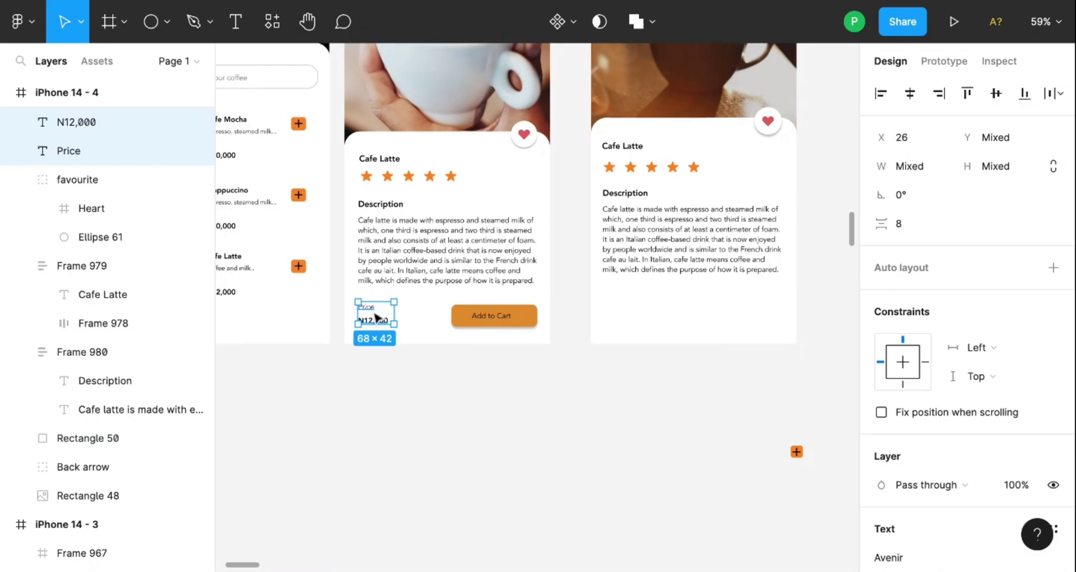
{"action": "mouse_move", "coordinate": [375, 315]}
{"action": "left_mouse_down"}
{"action": "mouse_move", "coordinate": [661, 314]}
{"action": "mouse_move", "coordinate": [619, 319]}
{"action": "left_mouse_up"}
- Shift the description block in iPhone 14 - 6 slightly downward
{"action": "left_click", "coordinate": [680, 234]}
{"action": "left_click_drag", "start_coordinate": [677, 226], "coordinate": [678, 227]}
{"action": "left_click", "coordinate": [806, 236]}
- Draw a rectangle about 120 × 34 beside the price in iPhone 14 - 6 as the base of the cart button
{"action": "left_click", "coordinate": [523, 322]}
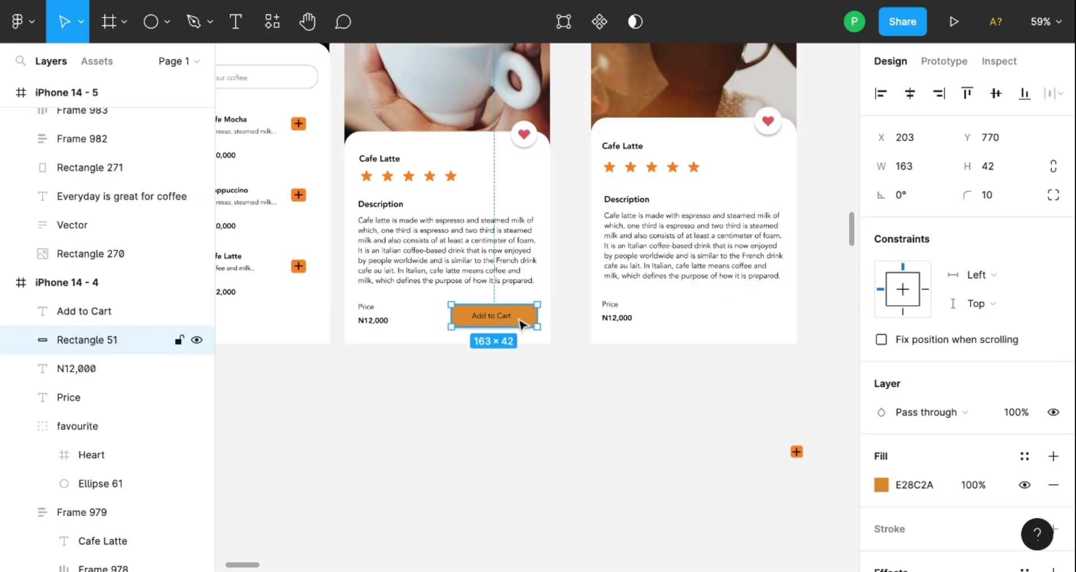
{"action": "left_click", "coordinate": [599, 396]}
{"action": "left_click", "coordinate": [129, 23]}
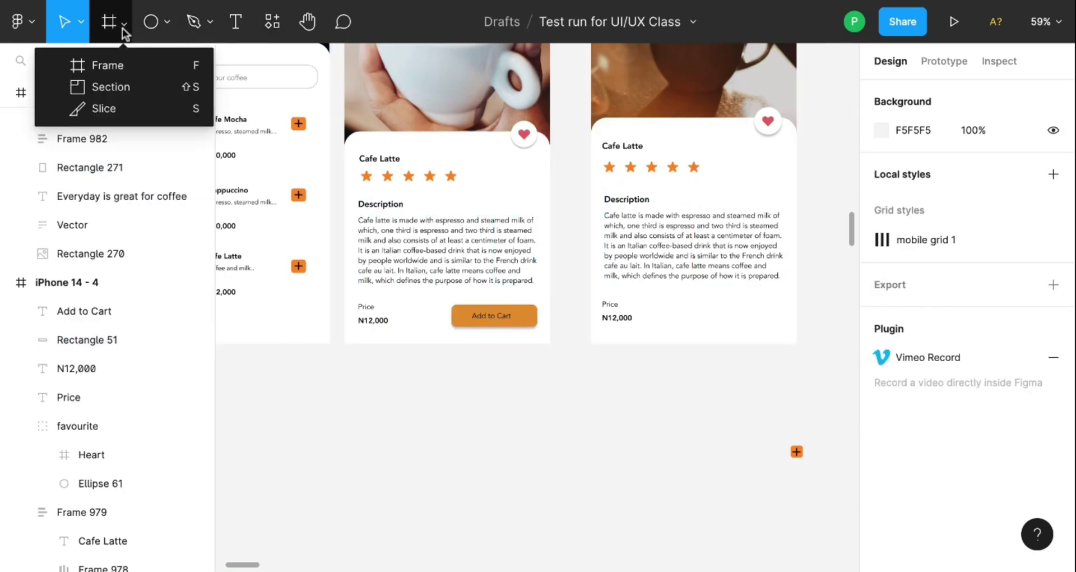
{"action": "left_click", "coordinate": [167, 22]}
{"action": "left_click", "coordinate": [170, 62]}
{"action": "mouse_move", "coordinate": [720, 302]}
{"action": "left_mouse_down"}
{"action": "mouse_move", "coordinate": [722, 313]}
{"action": "mouse_move", "coordinate": [784, 320]}
{"action": "left_mouse_up"}
{"action": "left_click", "coordinate": [820, 250]}
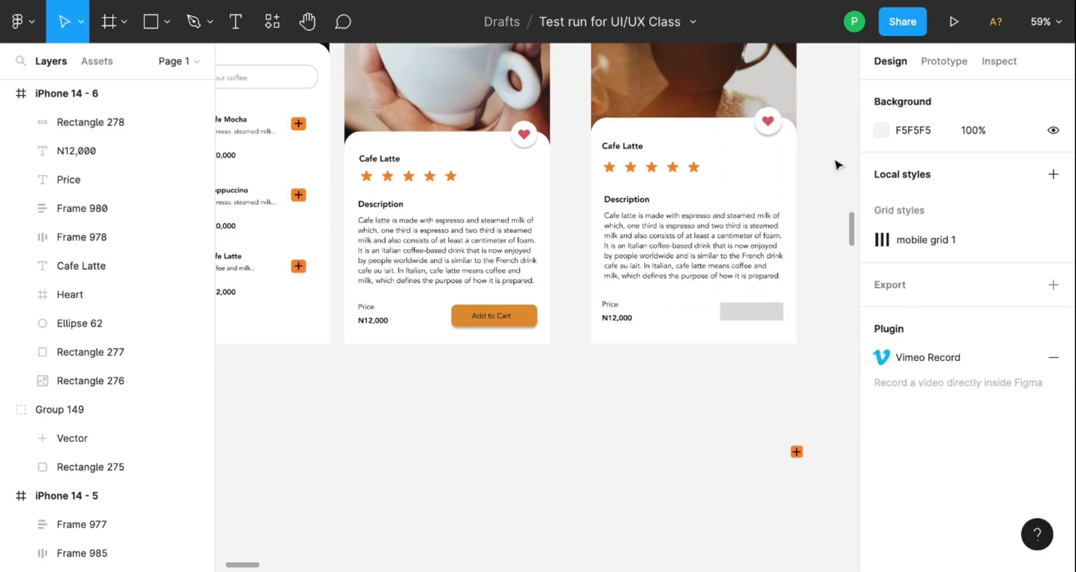
- Apply the mobile grid 1 layout grid style to the iPhone 14 - 6 frame
{"action": "scroll", "coordinate": [833, 155], "scroll_direction": "up", "scroll_amount": 3}
{"action": "scroll", "coordinate": [806, 151], "scroll_direction": "up", "scroll_amount": 2}
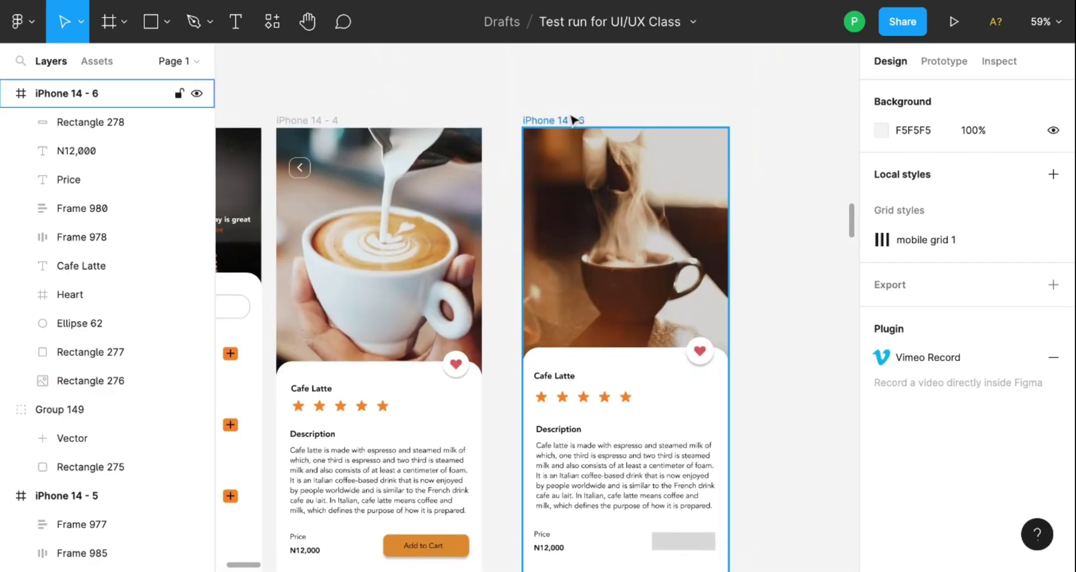
{"action": "left_click", "coordinate": [67, 93]}
{"action": "scroll", "coordinate": [990, 402], "scroll_direction": "down", "scroll_amount": 1}
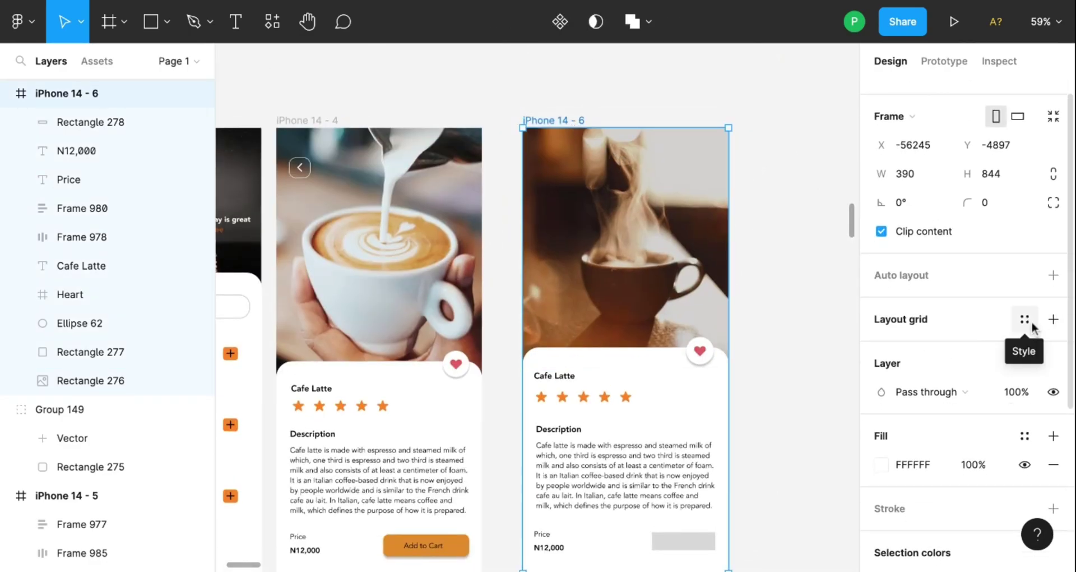
{"action": "left_click", "coordinate": [1030, 322]}
{"action": "left_click", "coordinate": [942, 428]}
{"action": "left_click", "coordinate": [795, 452]}
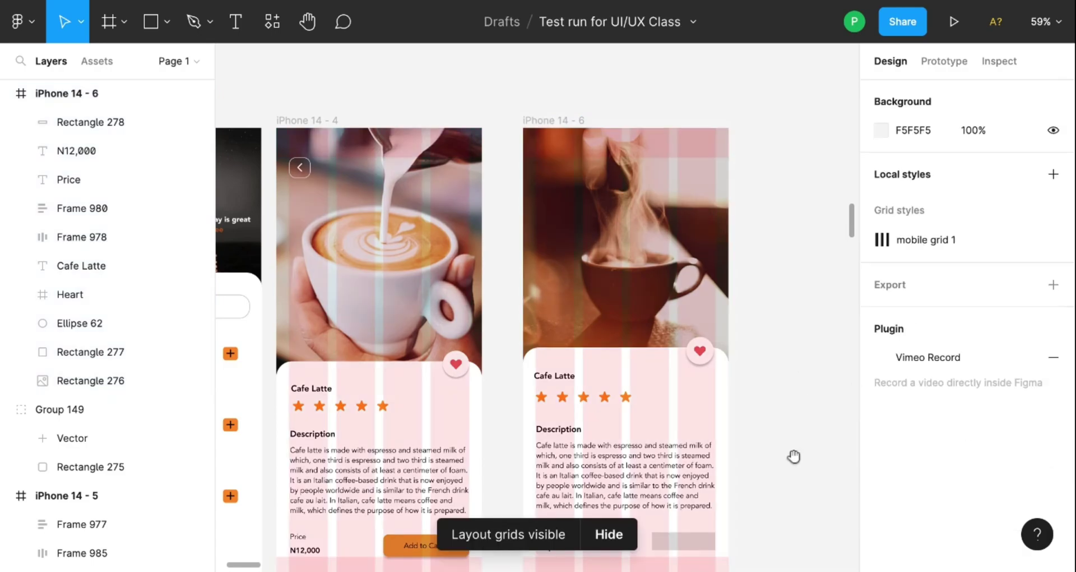
- Resize the grey button rectangle to 161 × 34 at X 205 so it lines up with the layout grid columns
{"action": "scroll", "coordinate": [794, 454], "scroll_direction": "down", "scroll_amount": 5}
{"action": "scroll", "coordinate": [794, 456], "scroll_direction": "up", "scroll_amount": 2}
{"action": "left_click", "coordinate": [740, 350]}
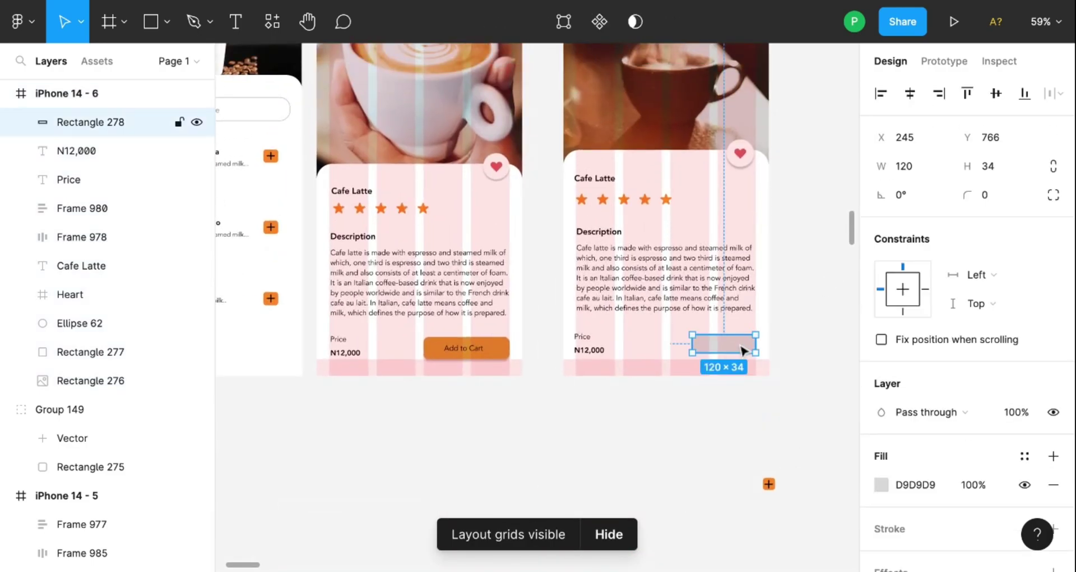
{"action": "mouse_move", "coordinate": [740, 347]}
{"action": "left_mouse_down"}
{"action": "mouse_move", "coordinate": [673, 345]}
{"action": "mouse_move", "coordinate": [754, 349]}
{"action": "left_mouse_up"}
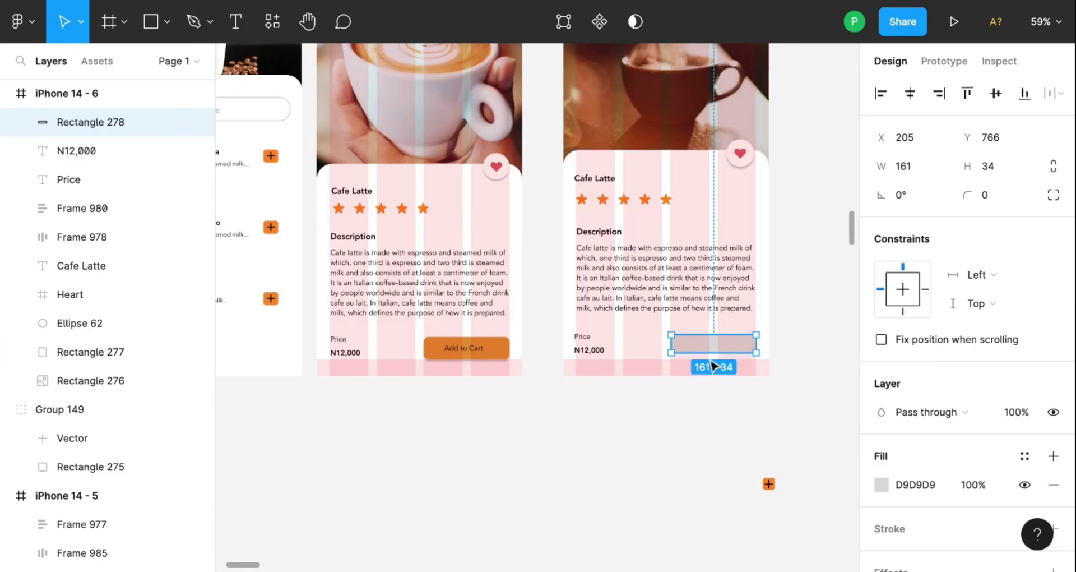
- Fill the button rectangle with the orange (E28C2A) sampled from the Add to Cart button in iPhone 14 - 4
{"action": "scroll", "coordinate": [953, 409], "scroll_direction": "down", "scroll_amount": 3}
{"action": "left_click", "coordinate": [886, 374]}
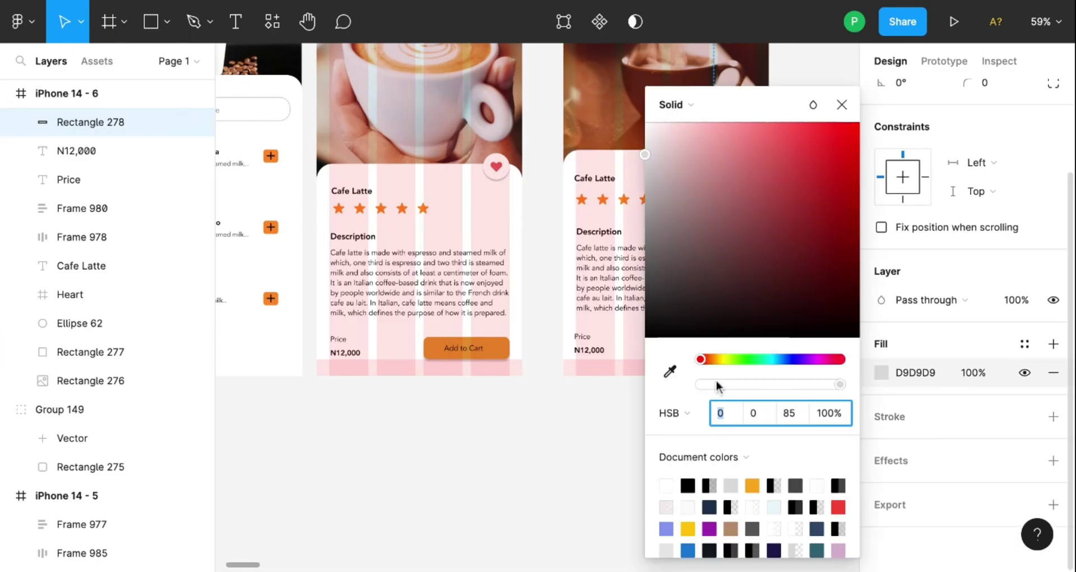
{"action": "left_click", "coordinate": [670, 370]}
{"action": "left_click", "coordinate": [465, 348]}
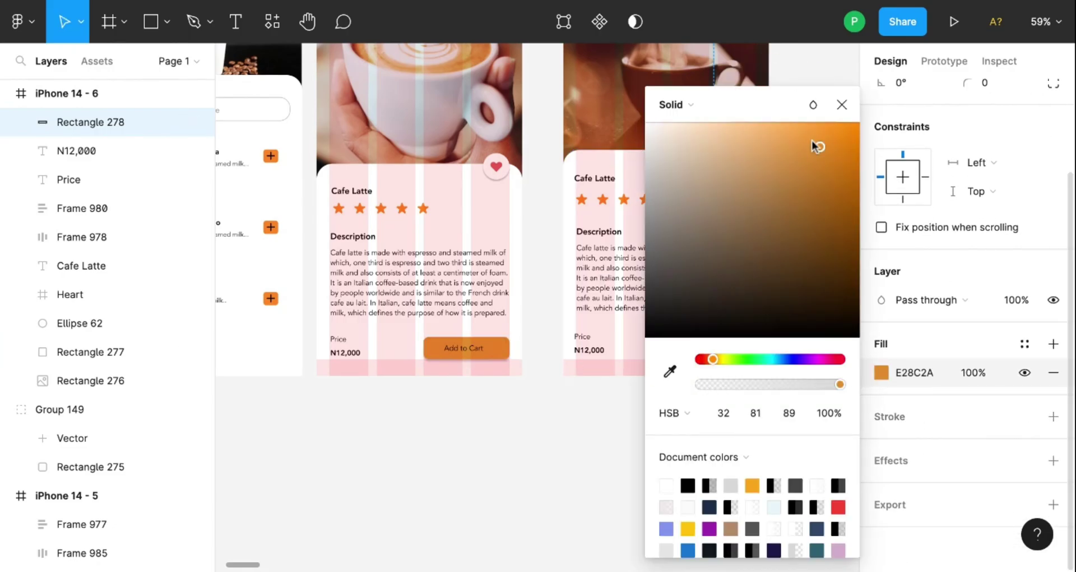
{"action": "left_click", "coordinate": [842, 105]}
{"action": "left_click", "coordinate": [812, 281]}
- Set the orange button rectangle's corner radius to 15
{"action": "left_click", "coordinate": [112, 121]}
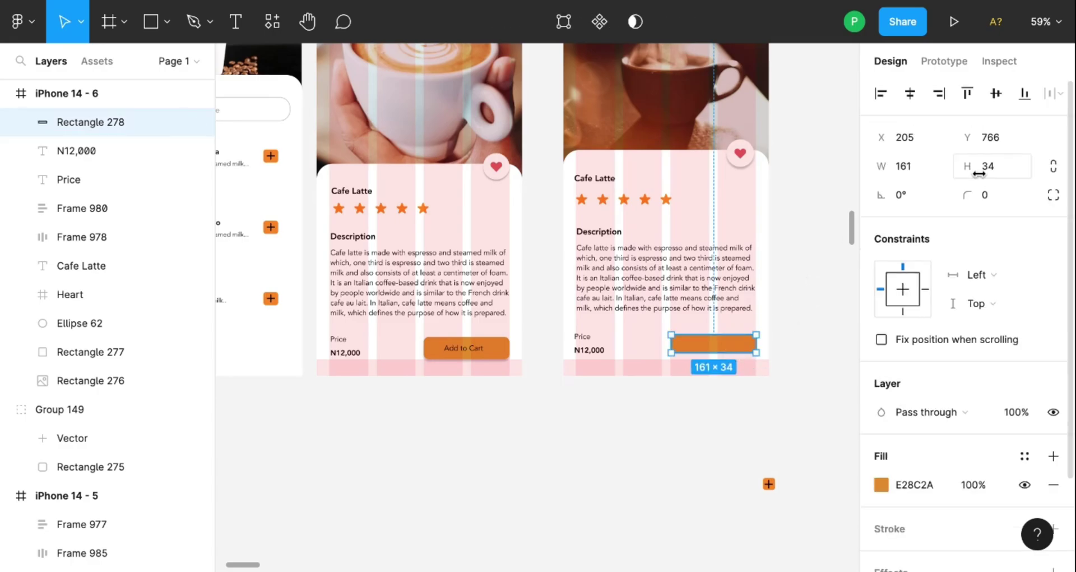
{"action": "left_click", "coordinate": [989, 194]}
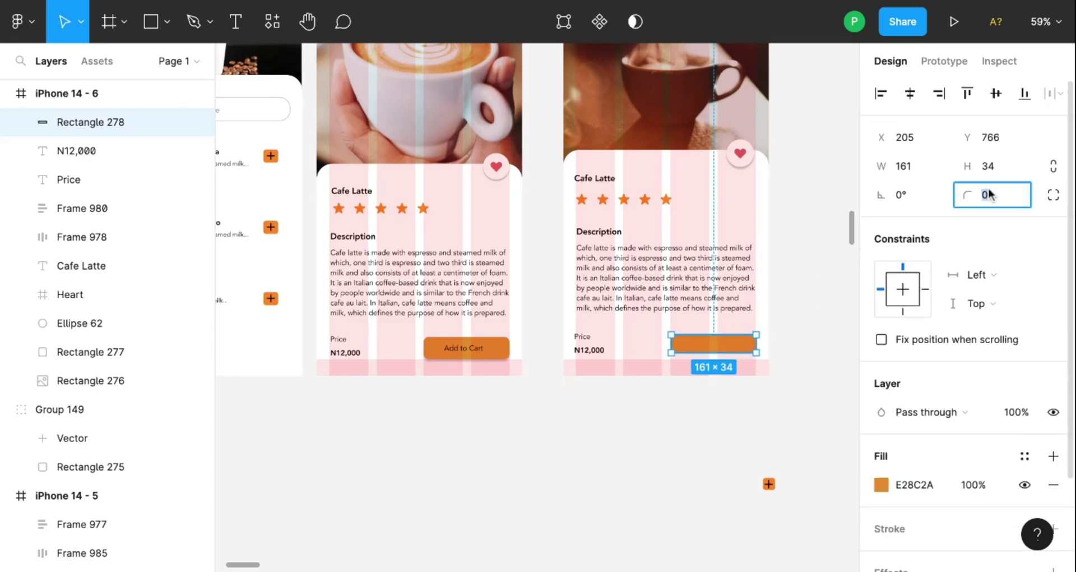
{"action": "type", "text": "15"}
{"action": "key", "text": "Return"}
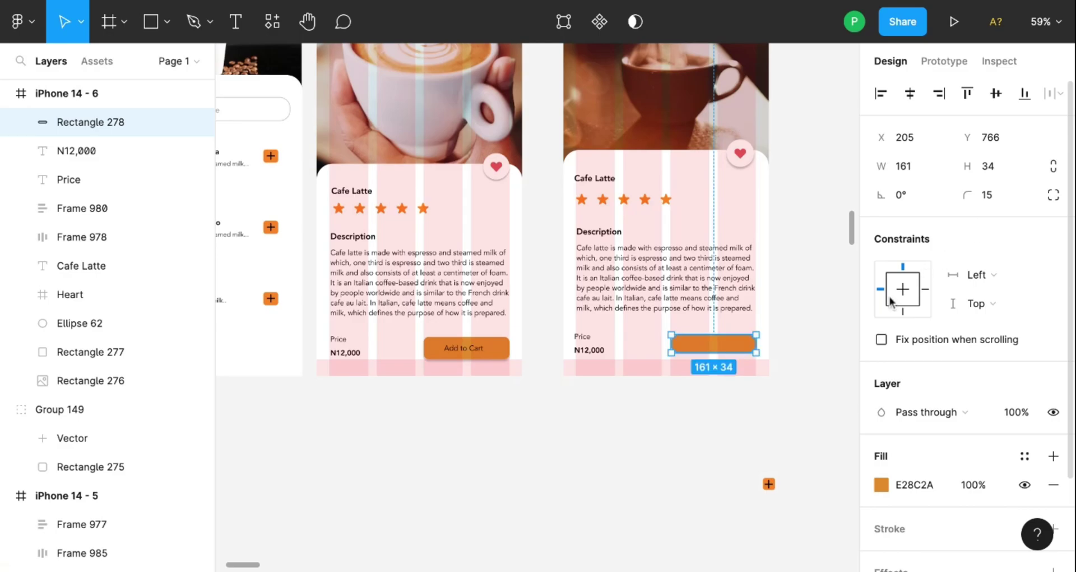
- Set the orange button rectangle's corner radius to 10
{"action": "left_click", "coordinate": [814, 402]}
{"action": "left_click", "coordinate": [747, 343]}
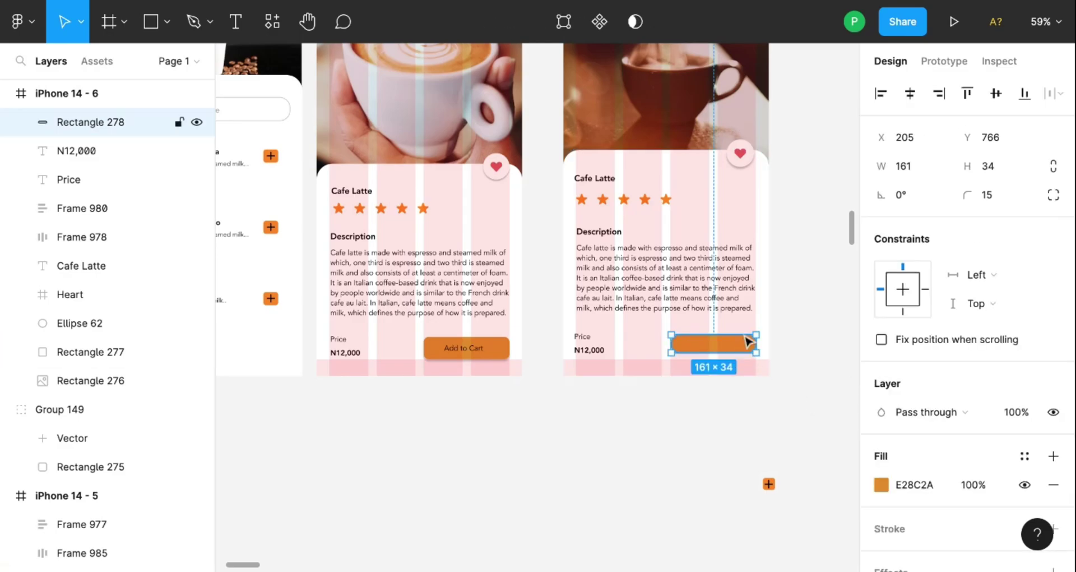
{"action": "left_click", "coordinate": [1008, 197]}
{"action": "type", "text": "10"}
{"action": "key", "text": "Return"}
{"action": "left_click", "coordinate": [762, 355]}
- Add a drop shadow effect to the orange button rectangle
{"action": "left_click", "coordinate": [735, 354]}
{"action": "scroll", "coordinate": [980, 467], "scroll_direction": "down", "scroll_amount": 2}
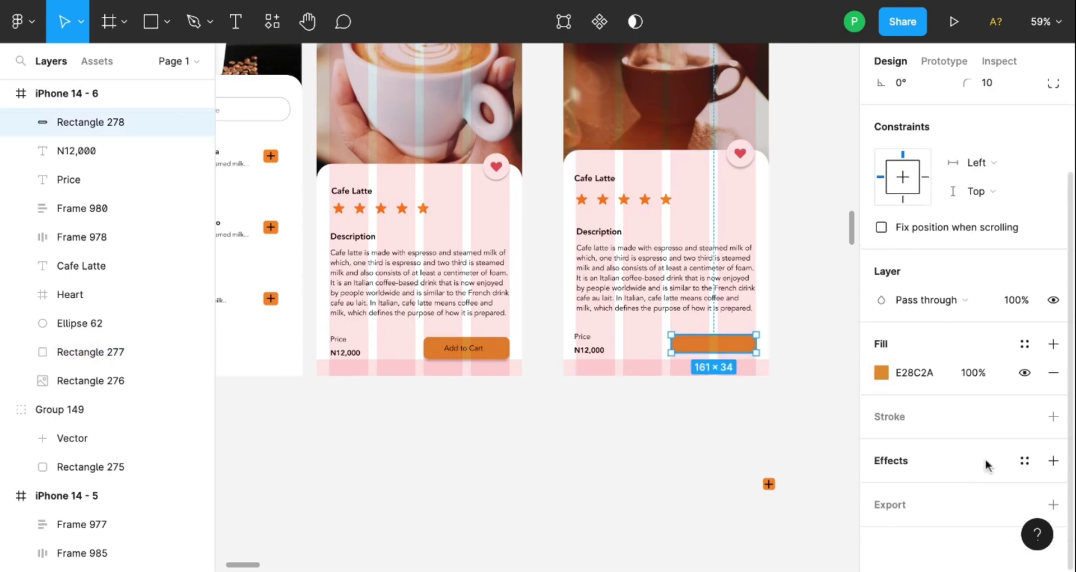
{"action": "left_click", "coordinate": [1053, 461]}
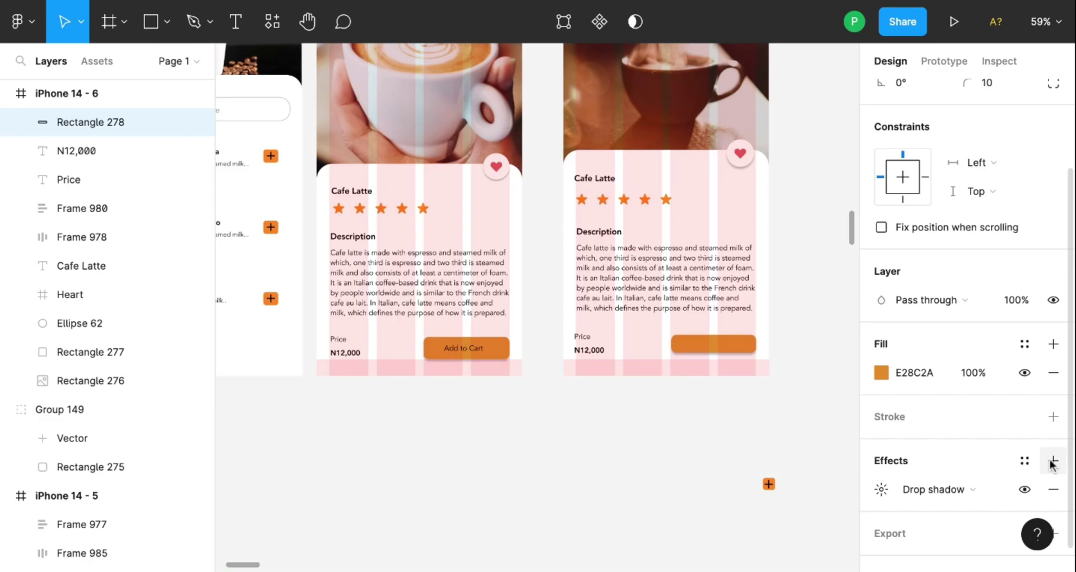
{"action": "left_click", "coordinate": [735, 424]}
- Open the Add to Cart label on the iPhone 14 - 4 screen for text editing
{"action": "scroll", "coordinate": [700, 364], "scroll_direction": "down", "scroll_amount": 1}
{"action": "scroll", "coordinate": [700, 363], "scroll_direction": "up", "scroll_amount": 2}
{"action": "left_click", "coordinate": [764, 348]}
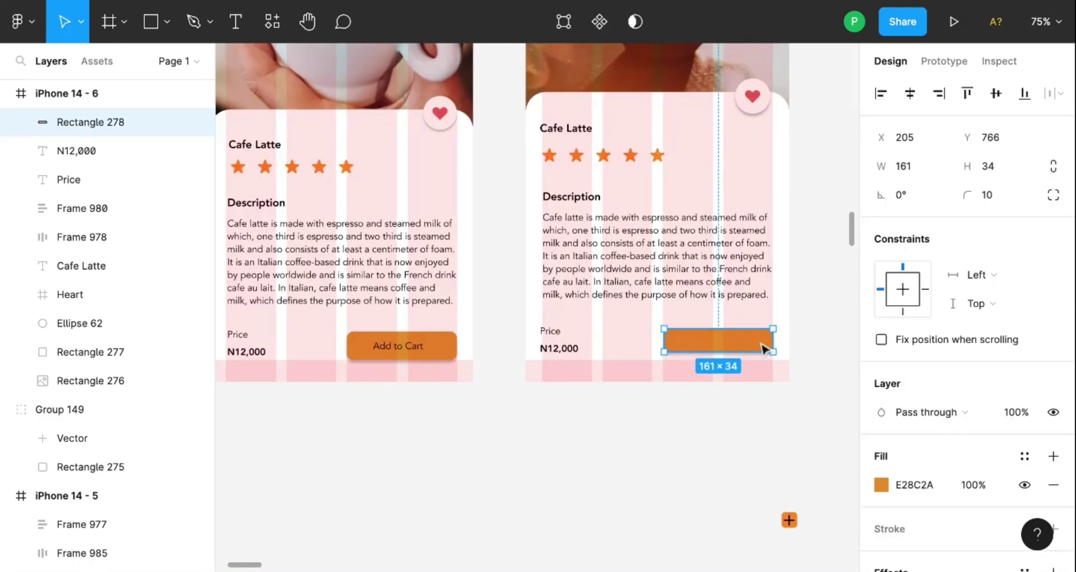
{"action": "left_click", "coordinate": [763, 423]}
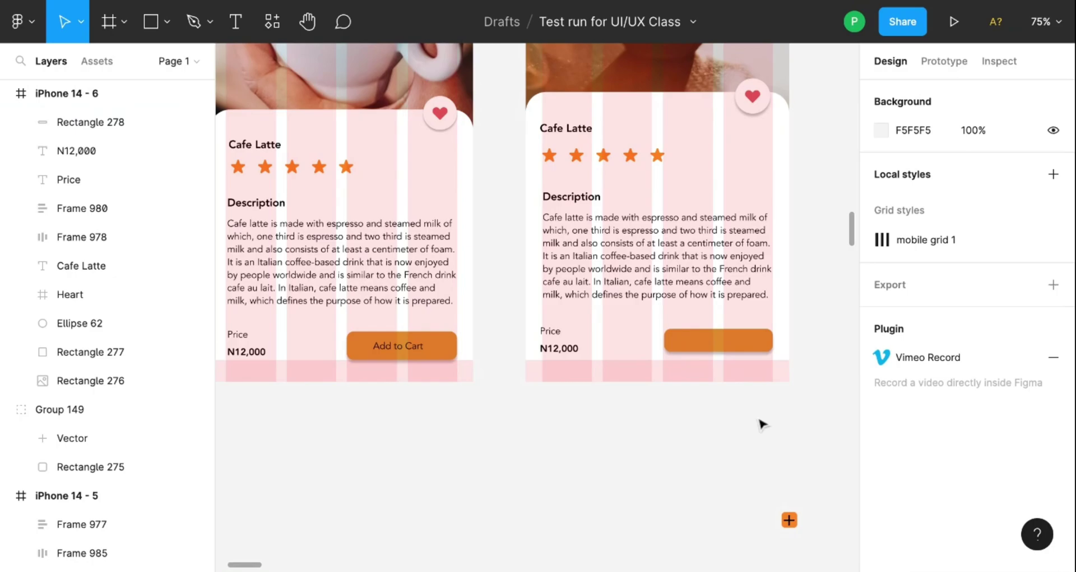
{"action": "left_click", "coordinate": [412, 352]}
{"action": "double_click", "coordinate": [408, 350]}
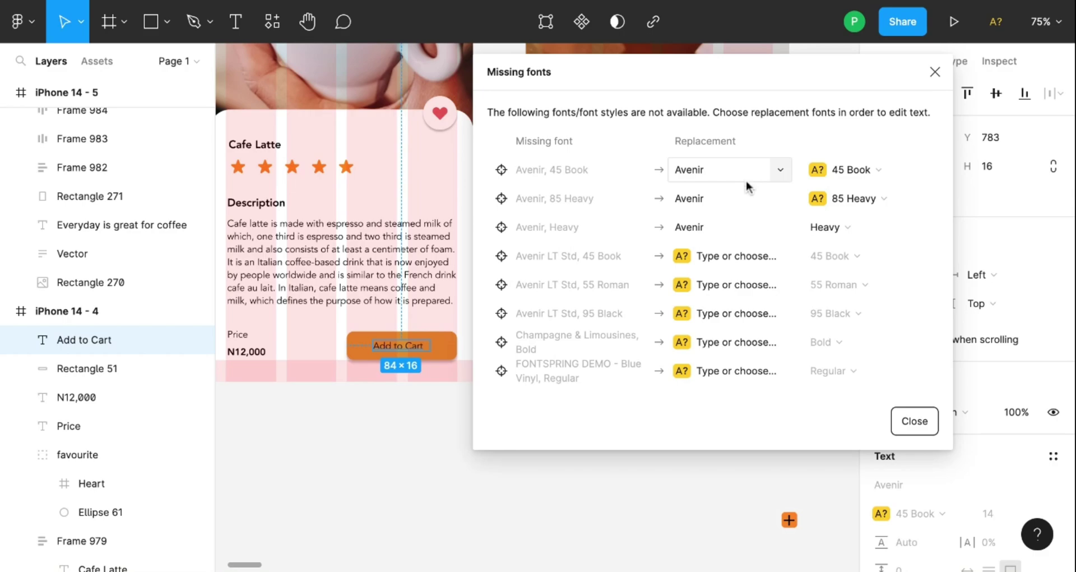
- Set Avenir as the replacement for the missing Avenir LT Std fonts 45 Book, 55 Roman and 95 Black
{"action": "left_click", "coordinate": [747, 256]}
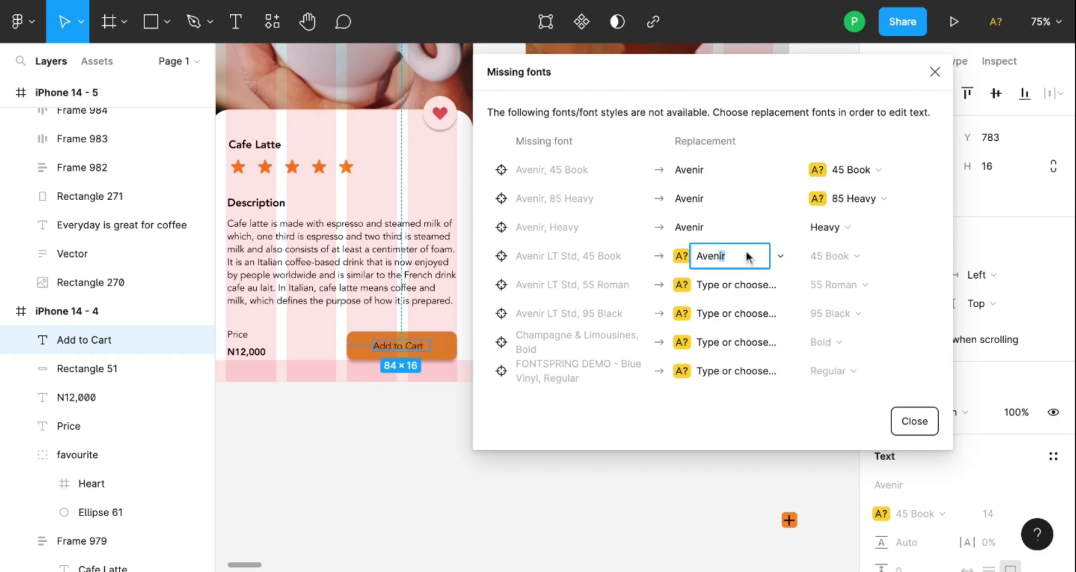
{"action": "key", "text": "Return"}
{"action": "left_click", "coordinate": [765, 285]}
{"action": "type", "text": "Avenir"}
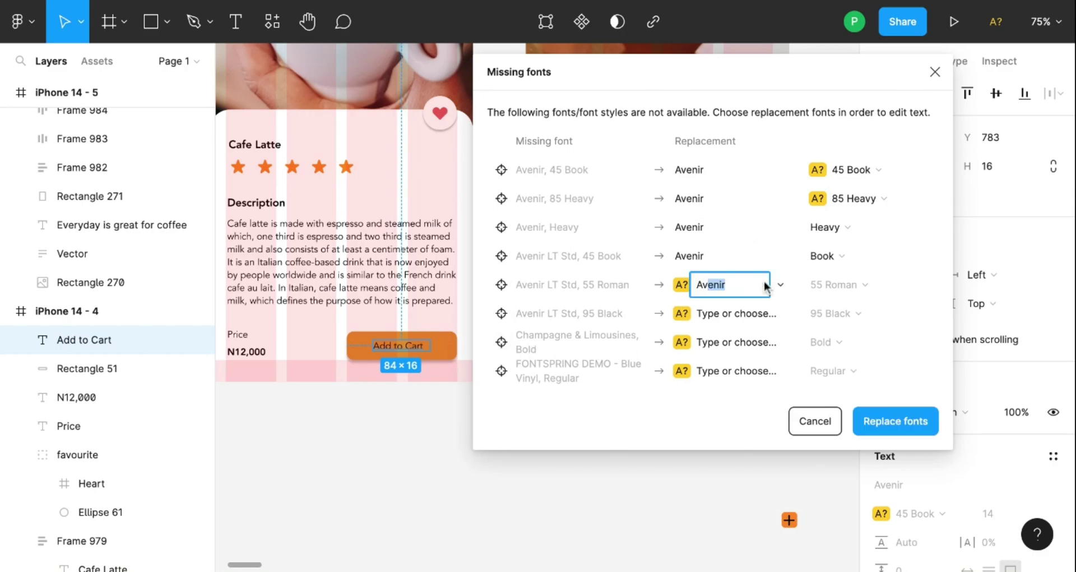
{"action": "key", "text": "Return"}
{"action": "left_click", "coordinate": [758, 319]}
{"action": "type", "text": "Avenir"}
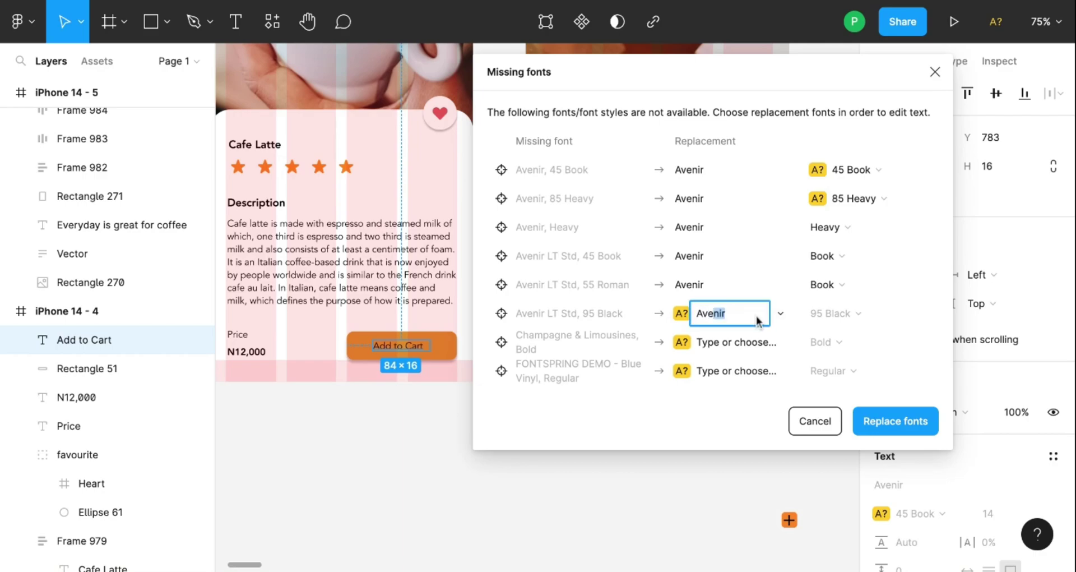
{"action": "key", "text": "Return"}
- Set Avenir as the replacement for Champagne & Limousines and FONTSPRING DEMO - Blue Vinyl, and apply the font replacements
{"action": "left_click", "coordinate": [738, 344]}
{"action": "type", "text": "E"}
{"action": "type", "text": "v"}
{"action": "key", "text": "Return"}
{"action": "left_click", "coordinate": [741, 378]}
{"action": "type", "text": "A"}
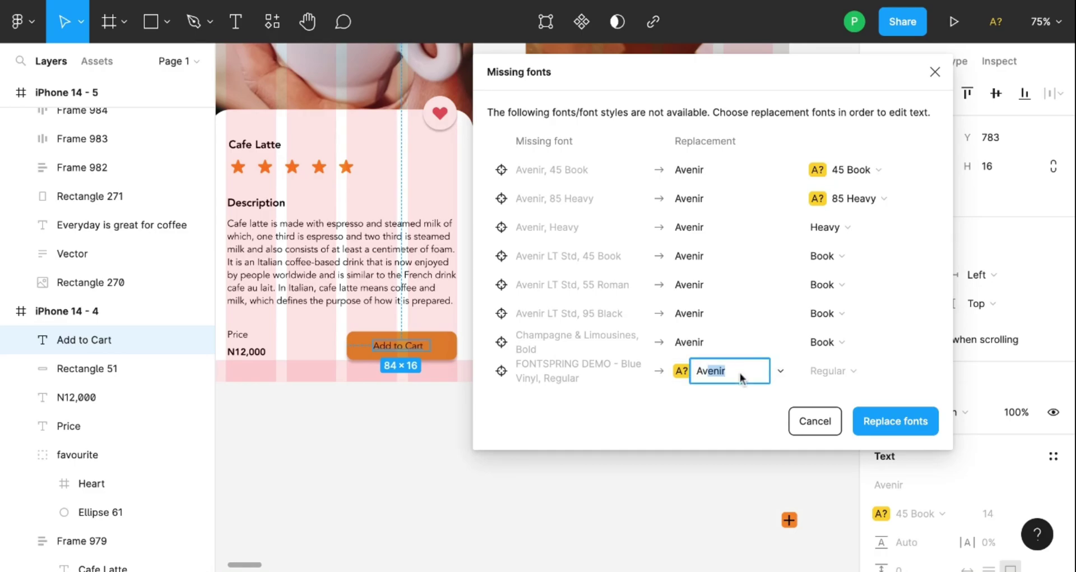
{"action": "key", "text": "Return"}
{"action": "left_click", "coordinate": [919, 419]}
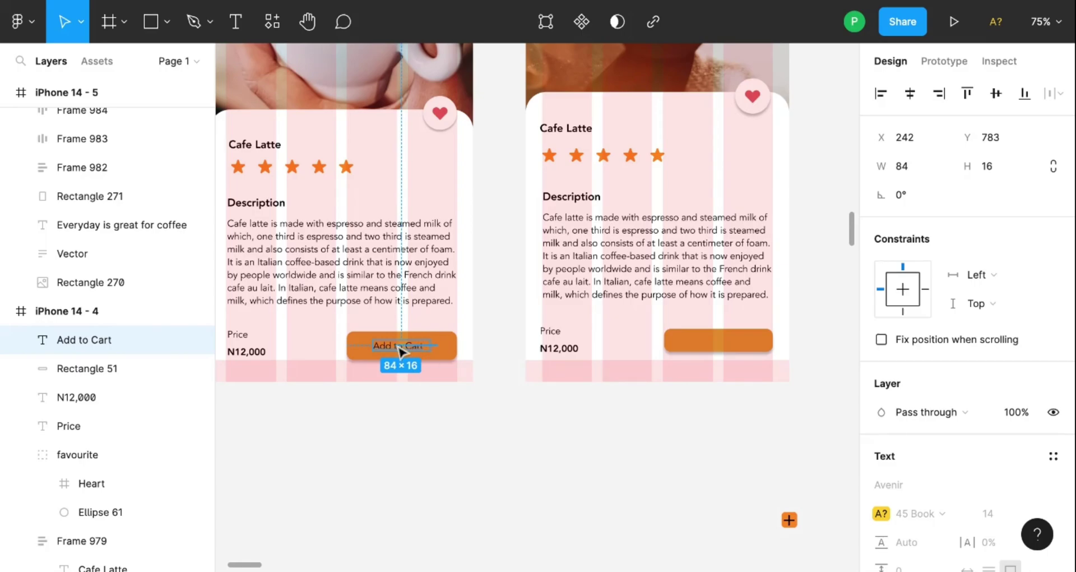
- Place a copy of the Add to Cart label on the orange button in iPhone 14 - 6 and select both
{"action": "left_click_drag", "start_coordinate": [412, 350], "coordinate": [731, 345]}
{"action": "left_click", "coordinate": [755, 346], "text": "shift"}
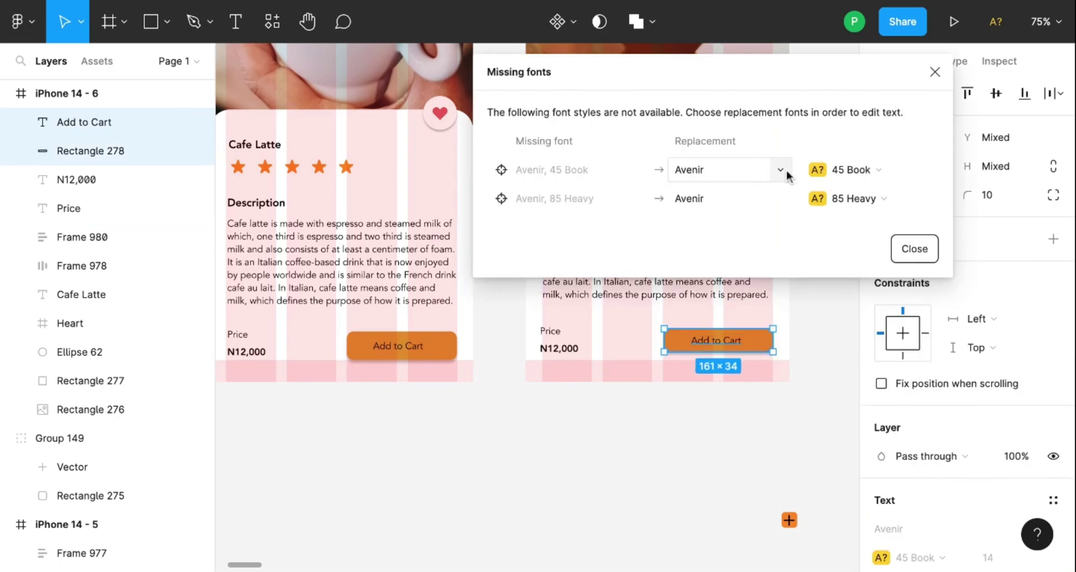
- Replace the missing Avenir 45 Book style with Book, choose an available style for 85 Heavy, and apply the replacements
{"action": "left_click", "coordinate": [846, 170]}
{"action": "left_click", "coordinate": [853, 191]}
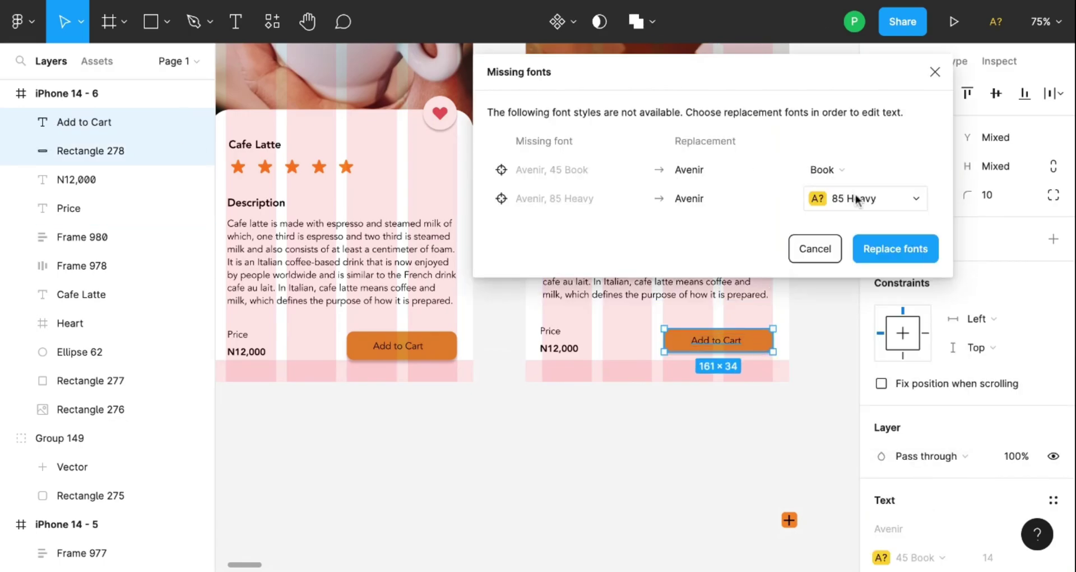
{"action": "left_click", "coordinate": [863, 200]}
{"action": "left_click", "coordinate": [869, 218]}
{"action": "left_click", "coordinate": [886, 248]}
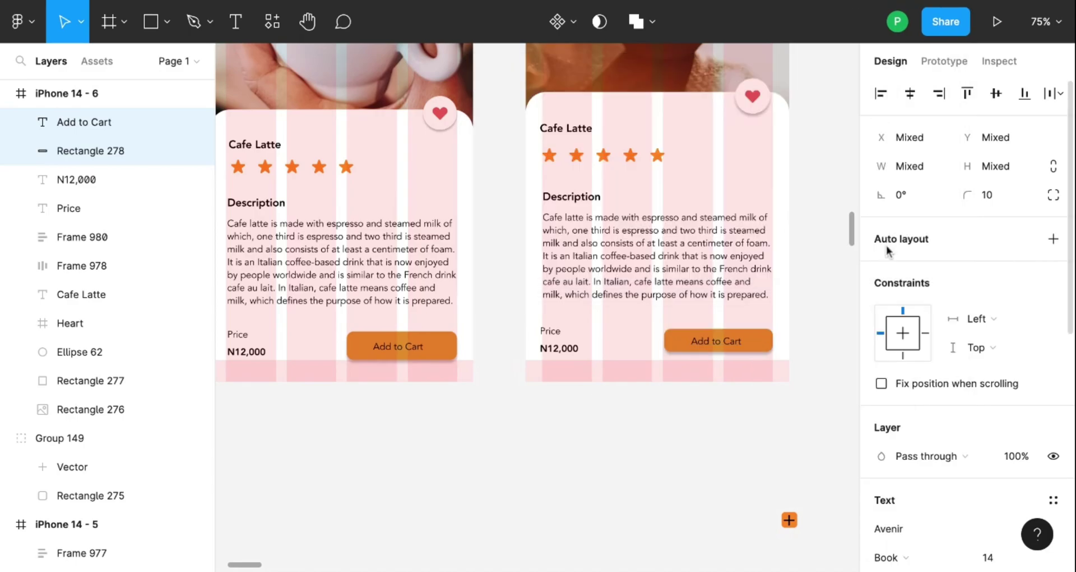
- Centre the Add to Cart label horizontally on the orange button in iPhone 14 - 6
{"action": "left_click", "coordinate": [781, 397]}
{"action": "left_click", "coordinate": [733, 345]}
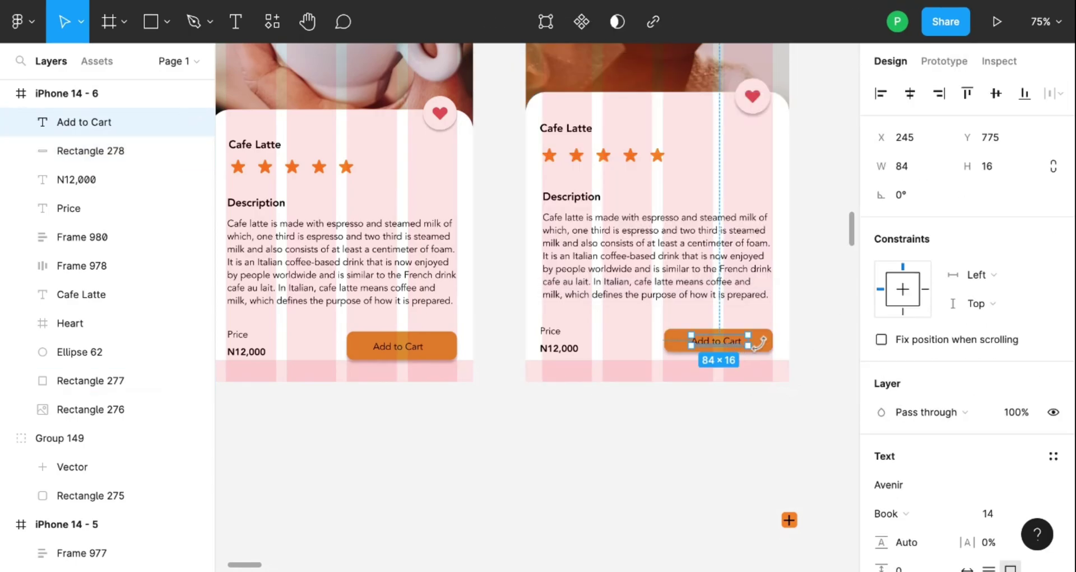
{"action": "left_click", "coordinate": [732, 342], "text": "shift"}
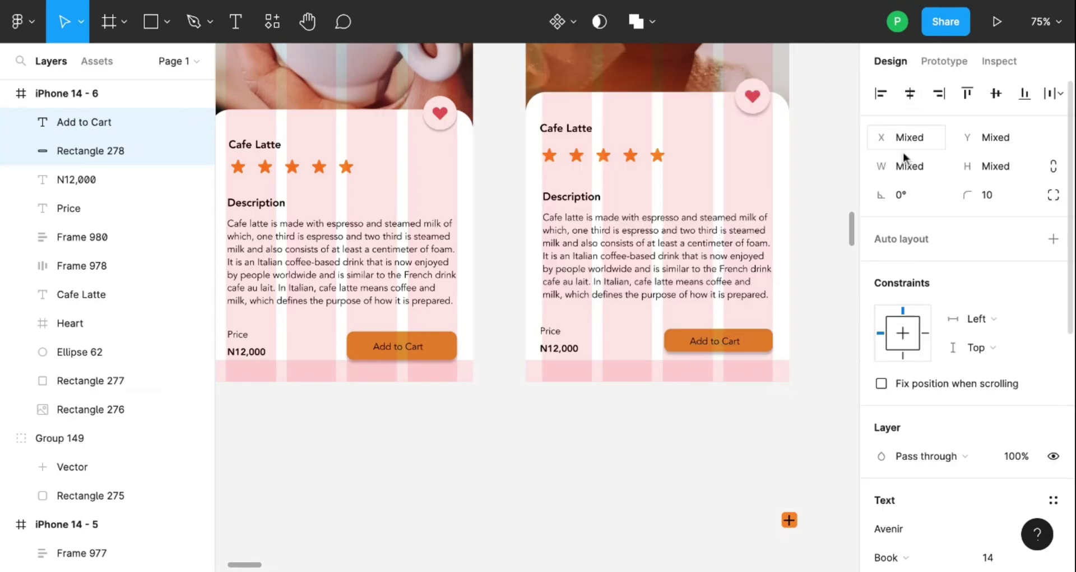
{"action": "left_click", "coordinate": [818, 338]}
{"action": "left_click", "coordinate": [723, 342]}
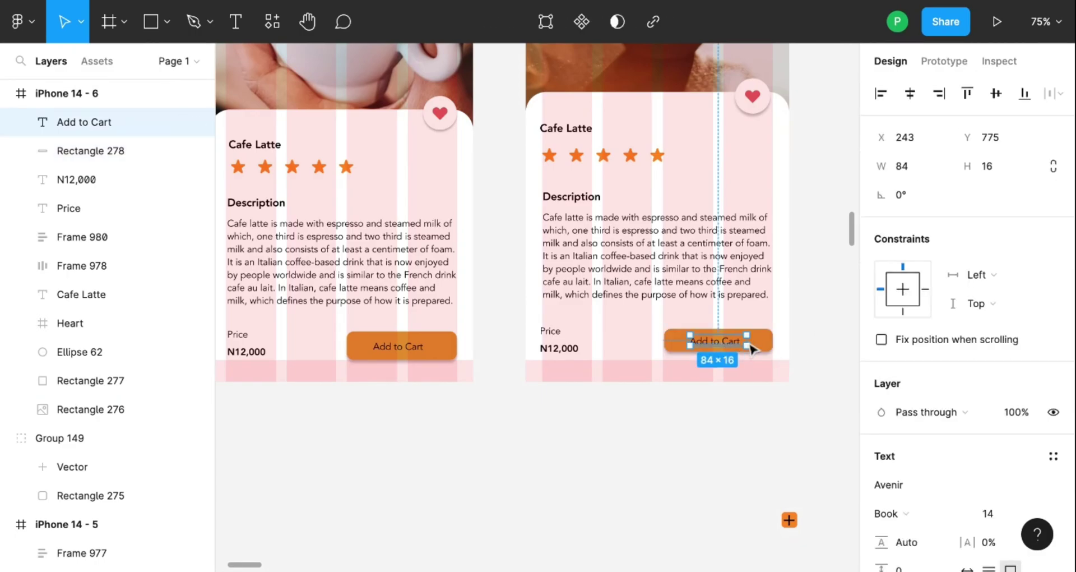
{"action": "left_click", "coordinate": [760, 343]}
{"action": "left_click", "coordinate": [785, 380]}
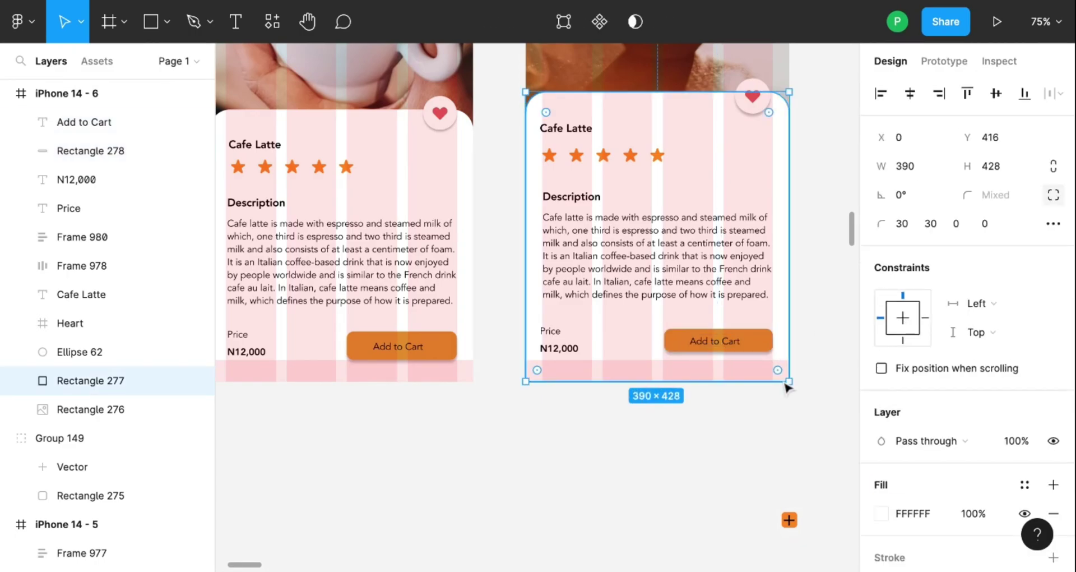